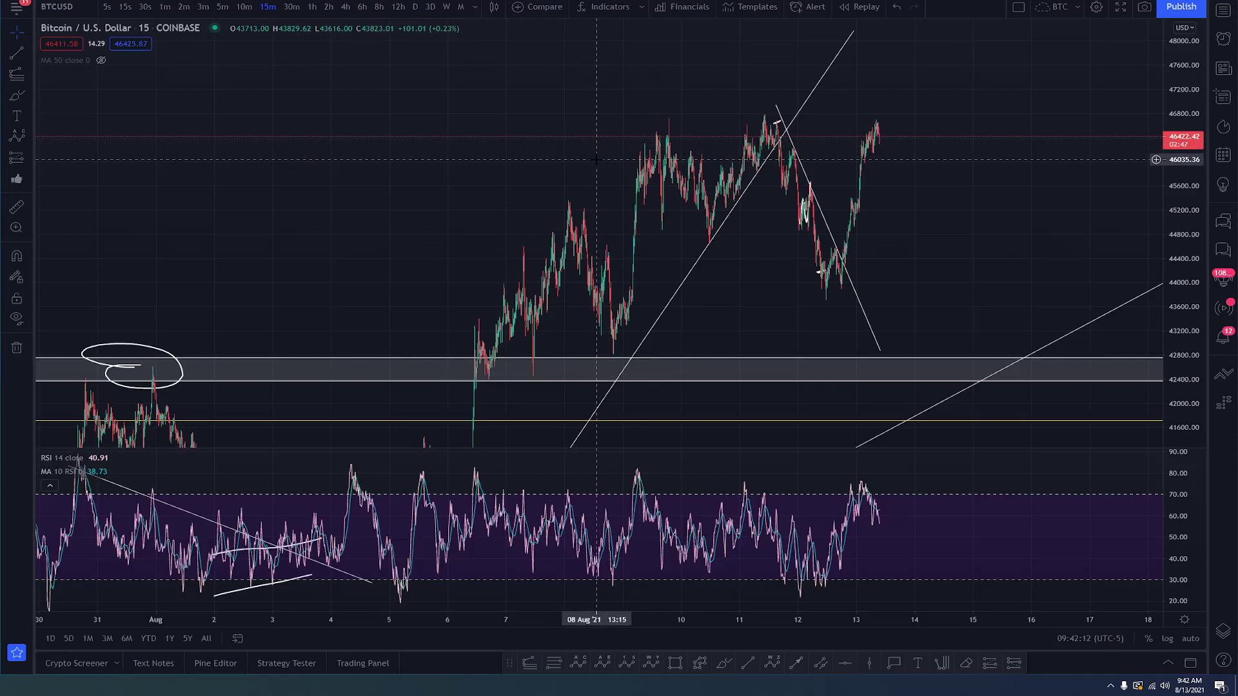
Step: Place a trend-based Fib extension anchored at about 43,692 and 44,595, with its third point at about 43,942 on 13 August
scroll(955, 284, up, 3)
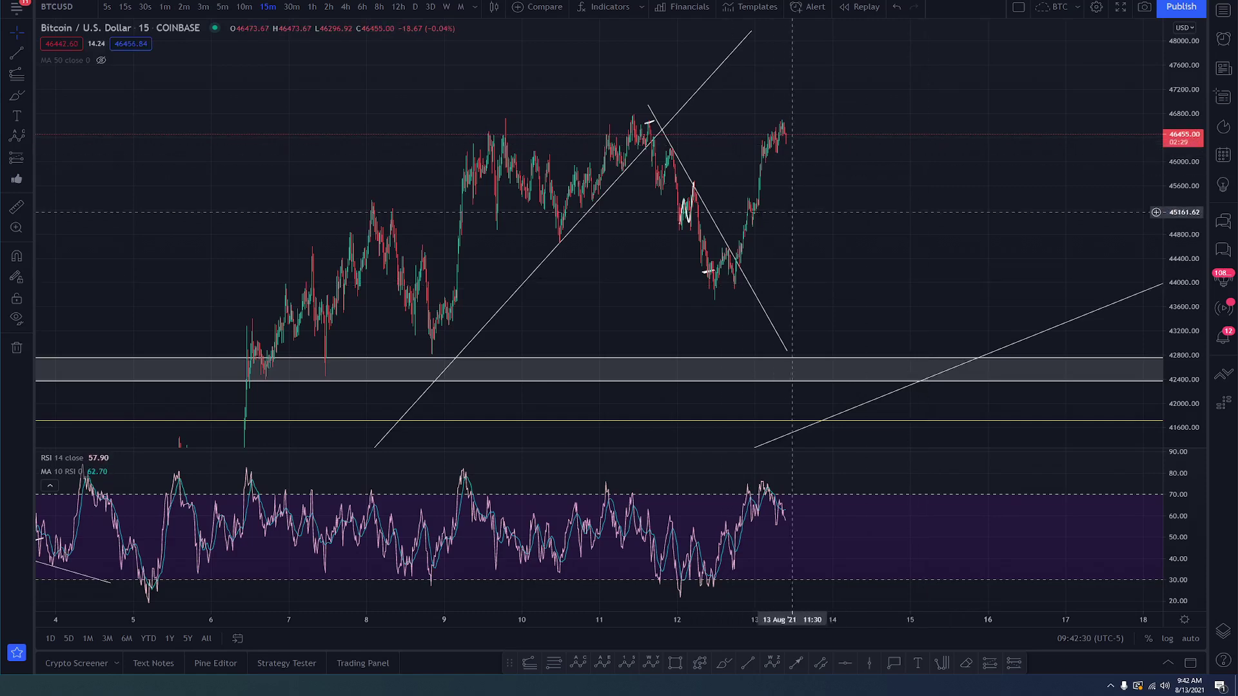
scroll(744, 261, up, 3)
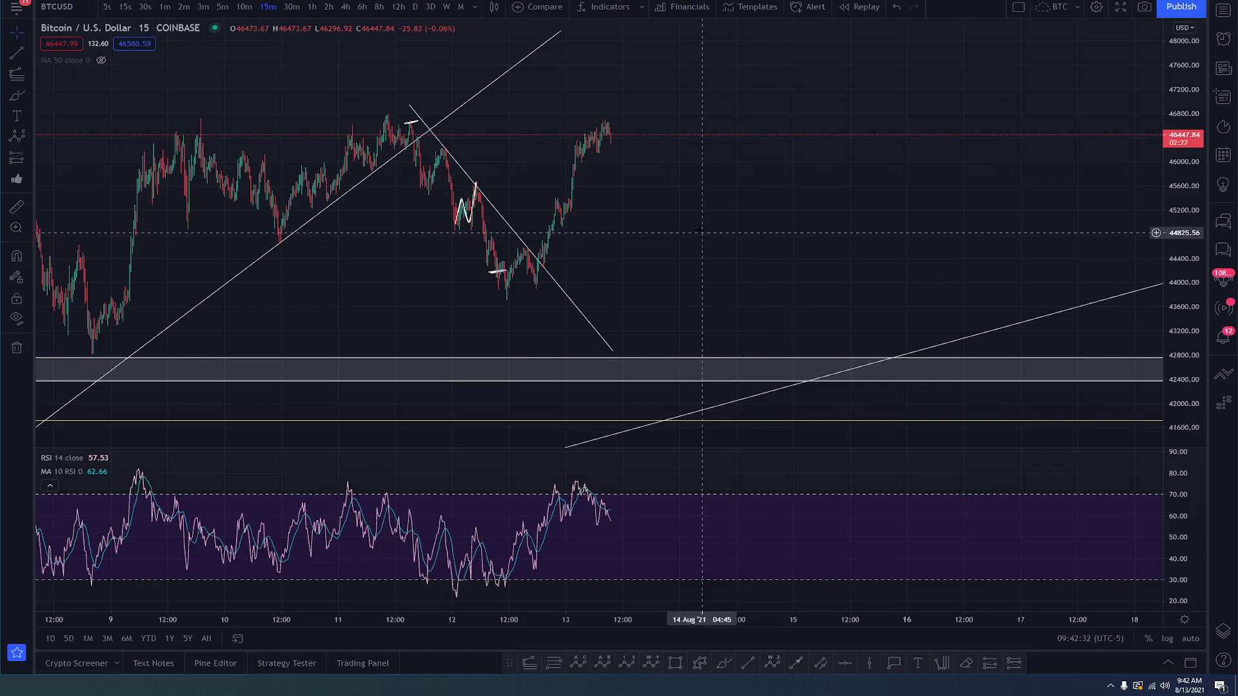
drag(743, 221, 774, 223)
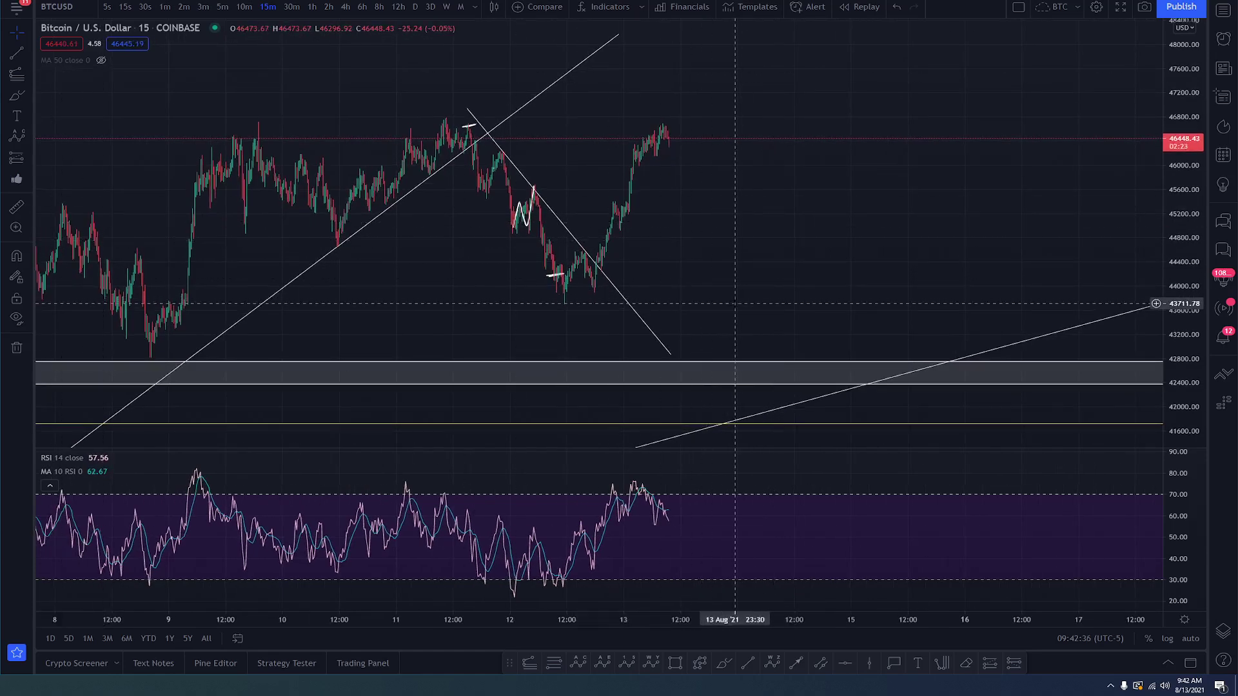
click(16, 76)
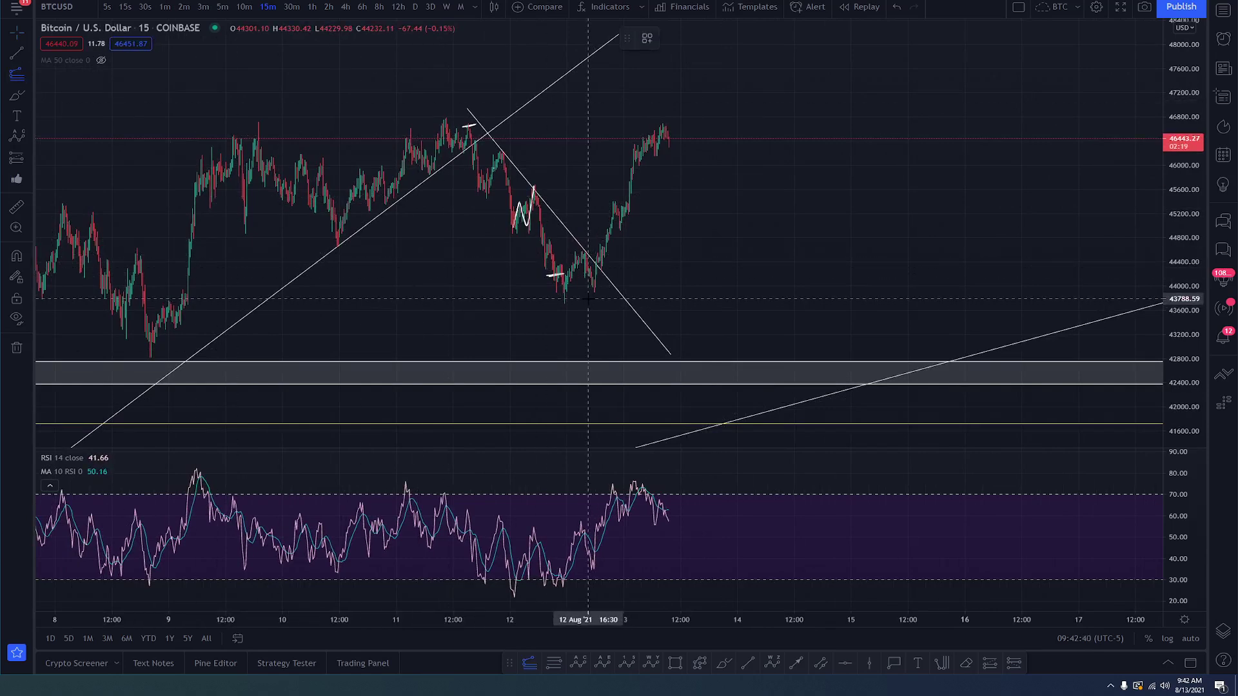
click(548, 304)
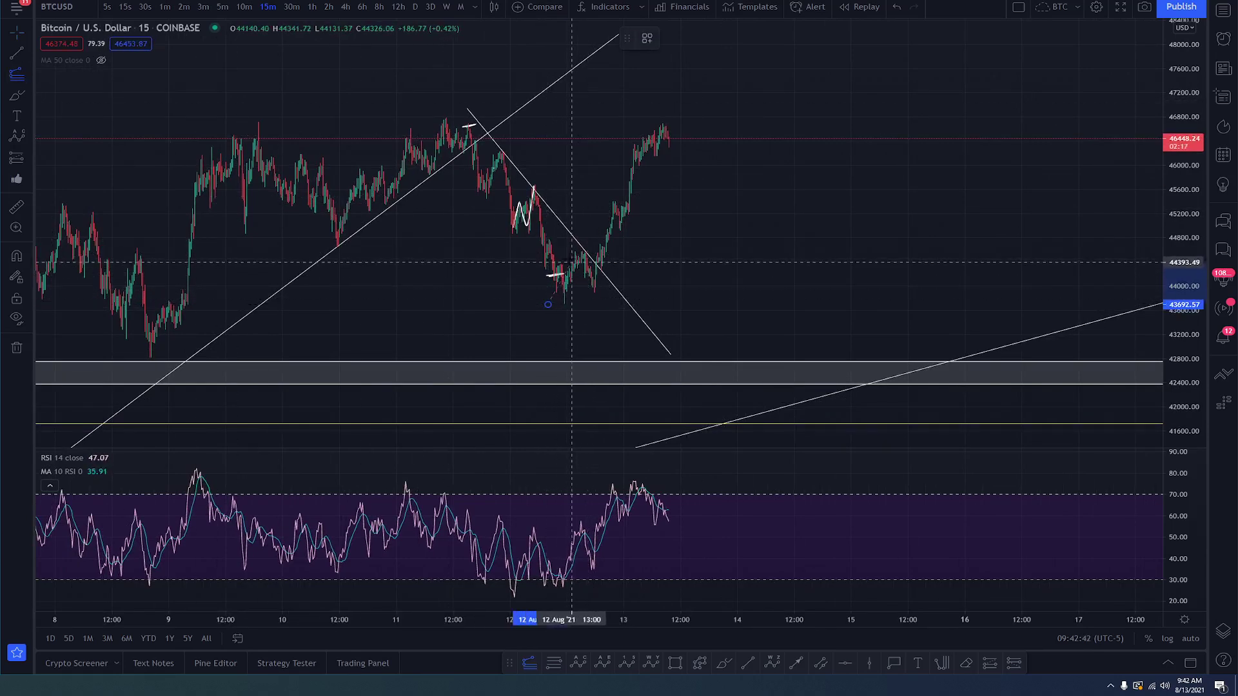
click(566, 251)
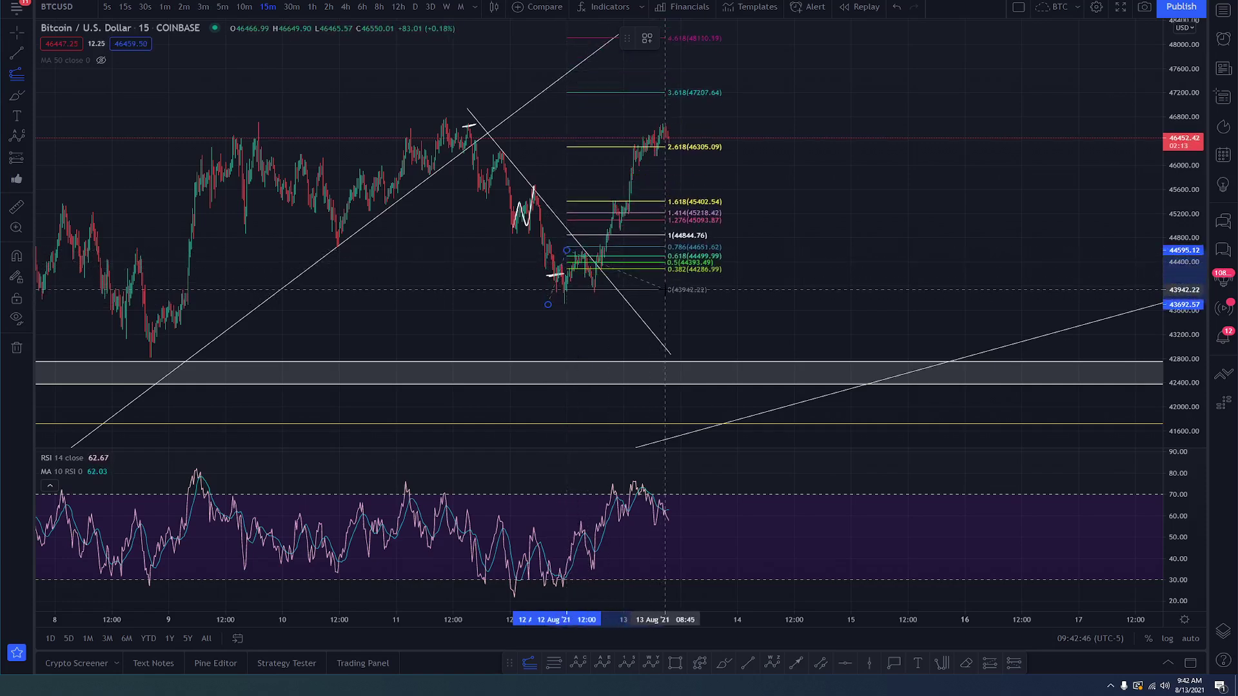
click(665, 290)
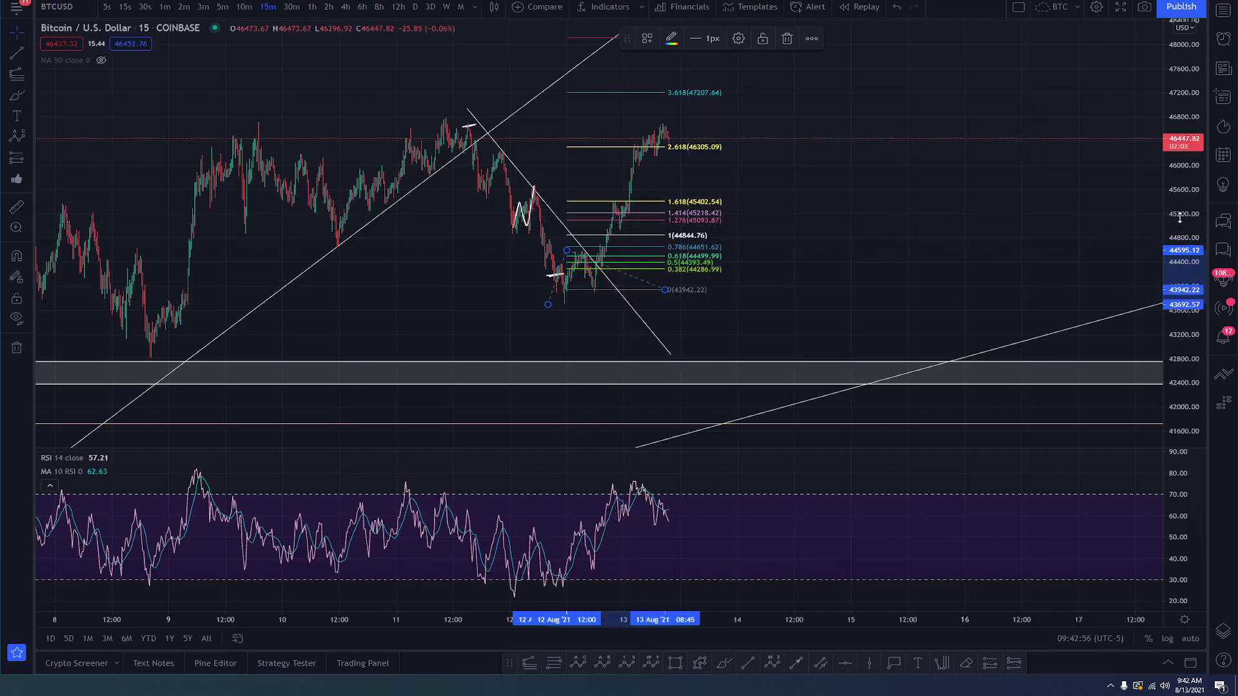
Step: Sketch a brush stroke below the 12 August lows and undo it
scroll(835, 260, up, 2)
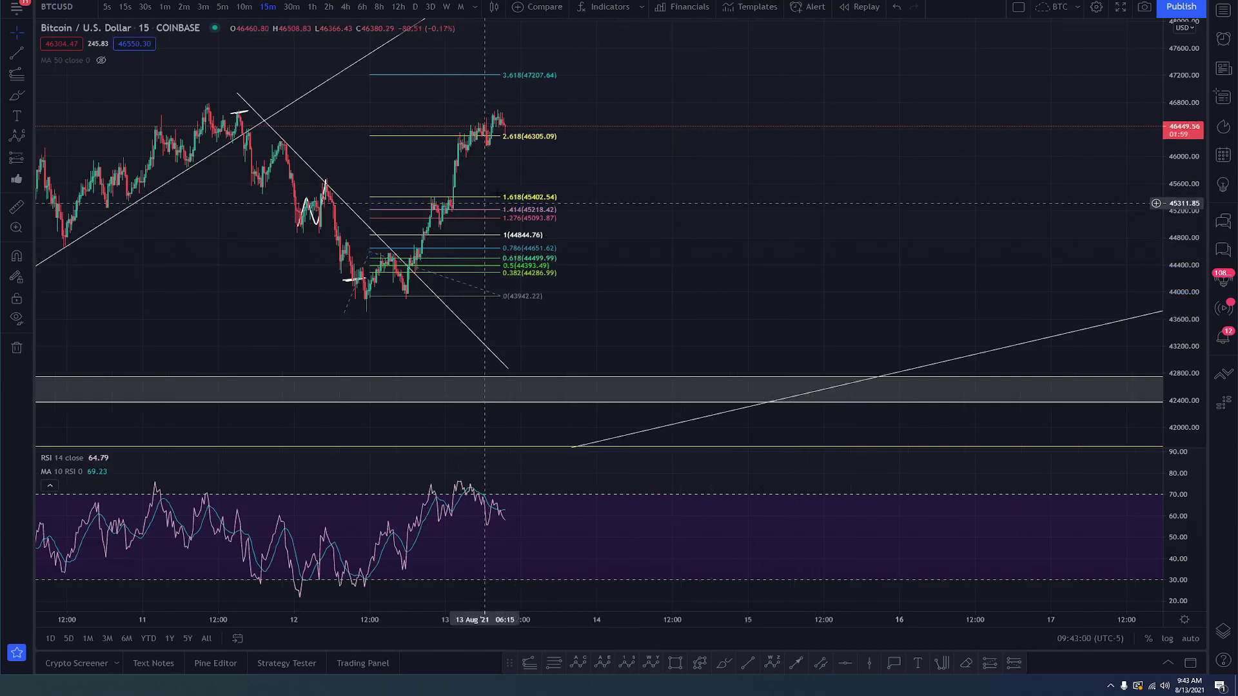
drag(558, 179, 812, 194)
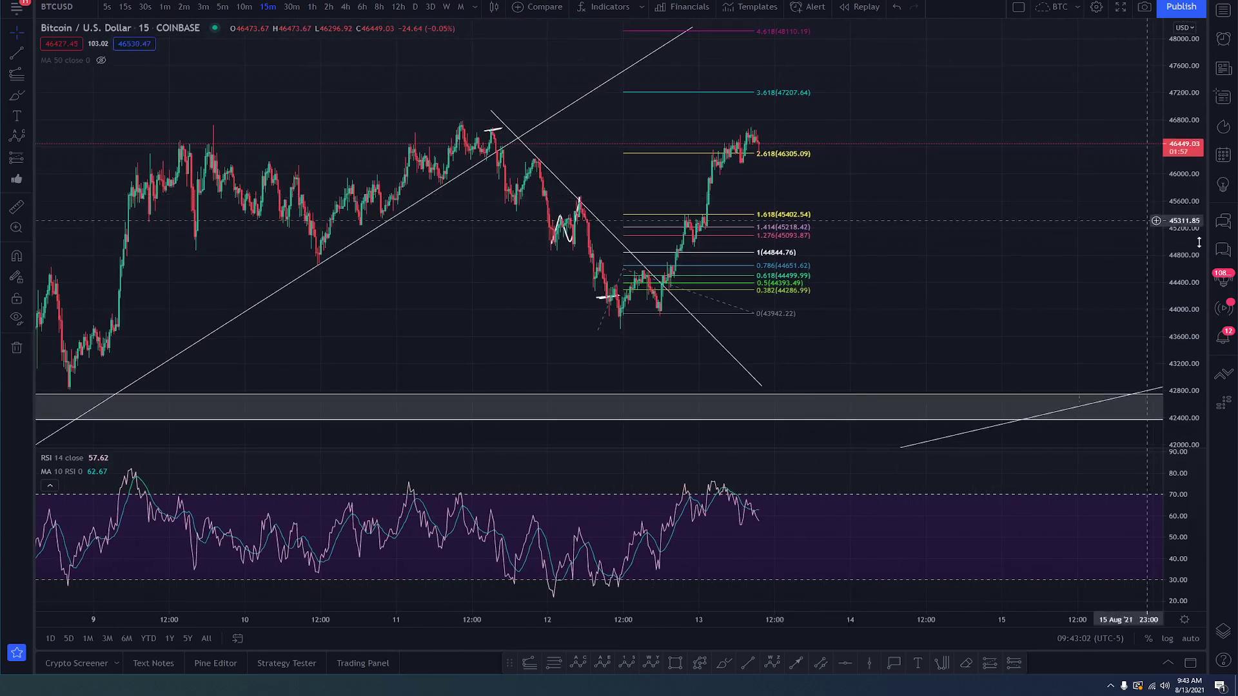
scroll(915, 275, up, 2)
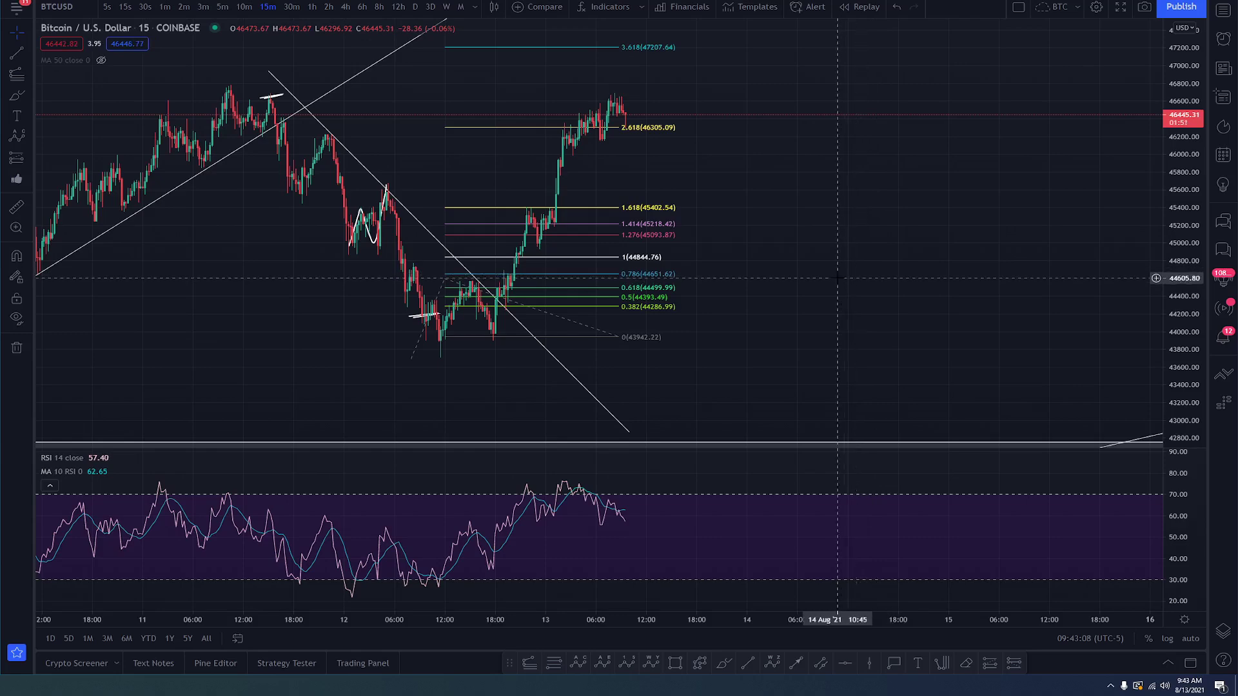
drag(739, 204, 791, 169)
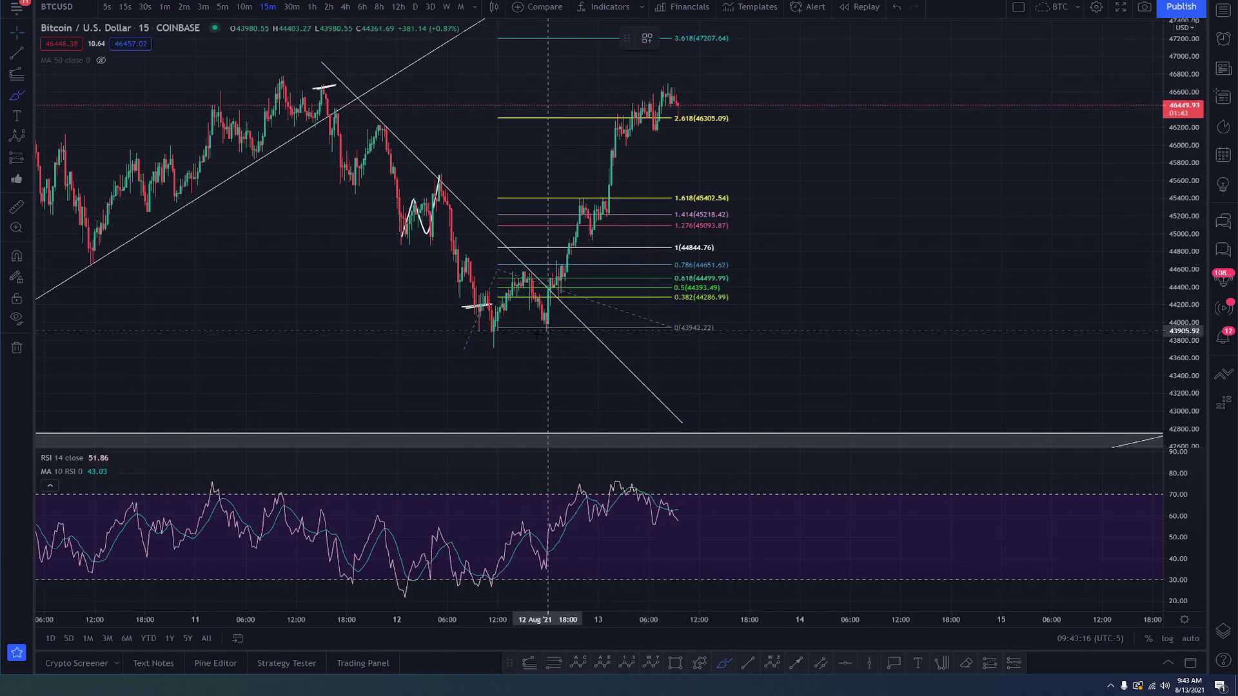
mouse_move(494, 337)
mouse_down()
mouse_move(506, 265)
mouse_move(543, 322)
mouse_move(570, 213)
mouse_move(590, 222)
mouse_move(652, 336)
mouse_move(682, 345)
mouse_move(687, 386)
mouse_move(653, 363)
mouse_up()
key(ctrl+z)
Step: Try shifting the Fibonacci extension upward and undo the move
scroll(647, 361, right, 3)
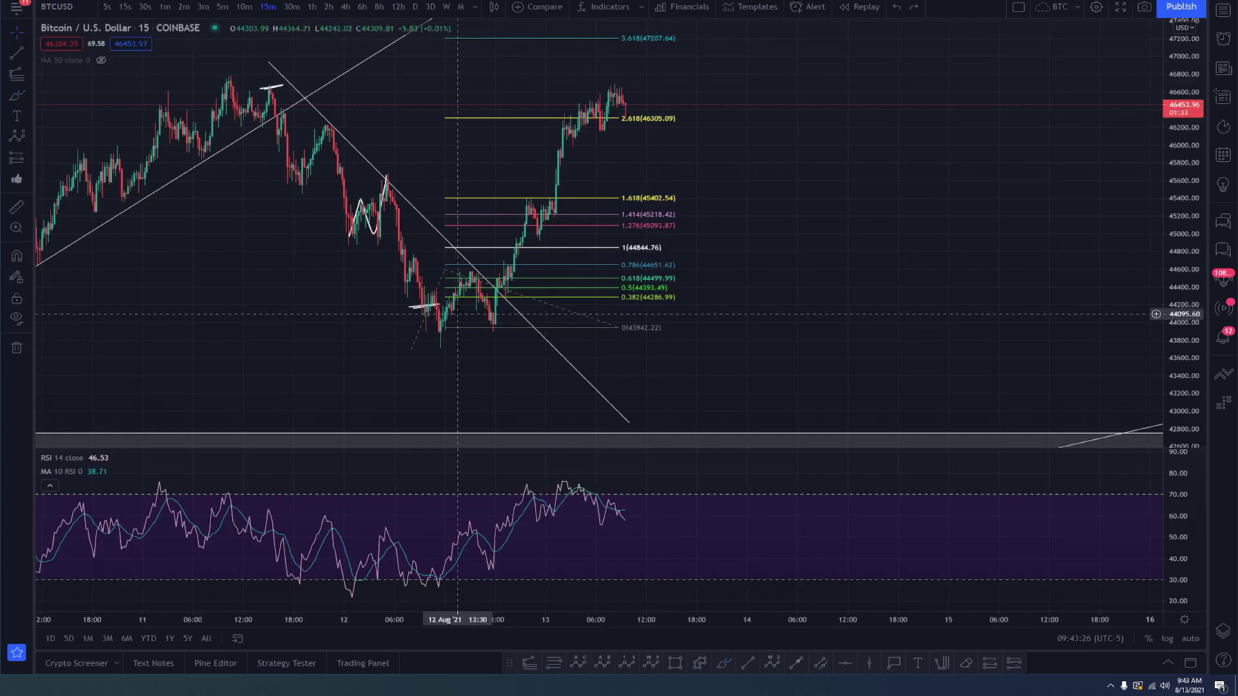
drag(497, 328, 503, 290)
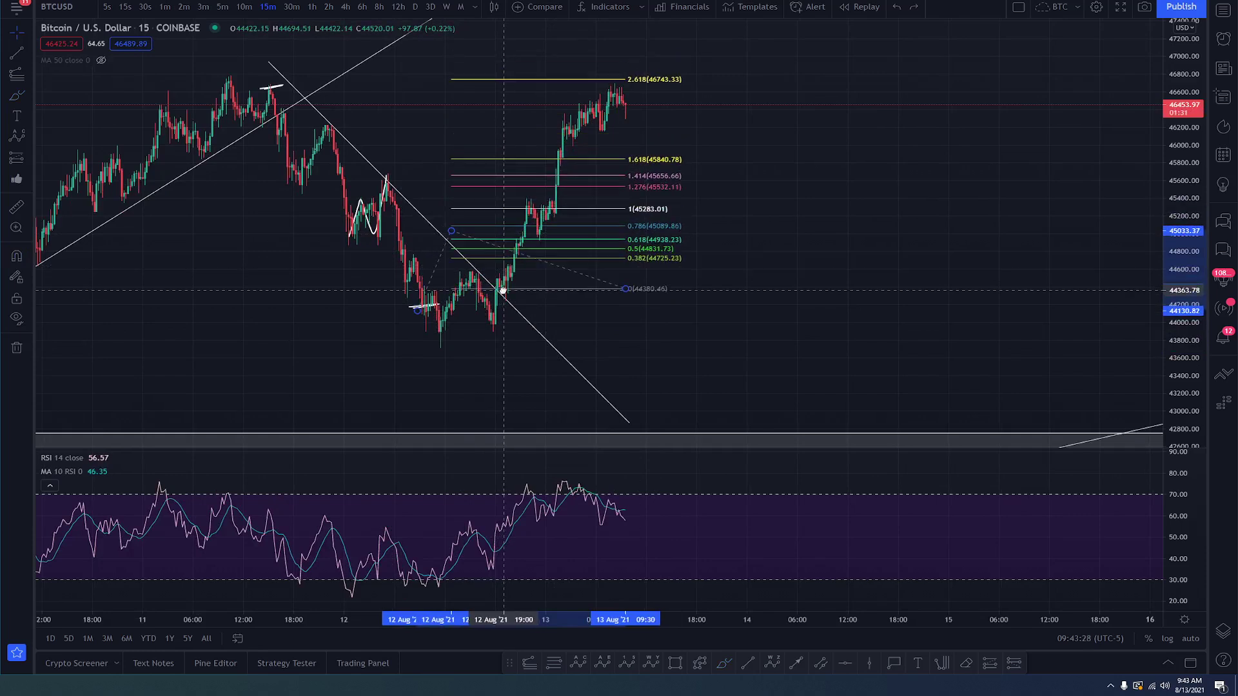
key(ctrl+z)
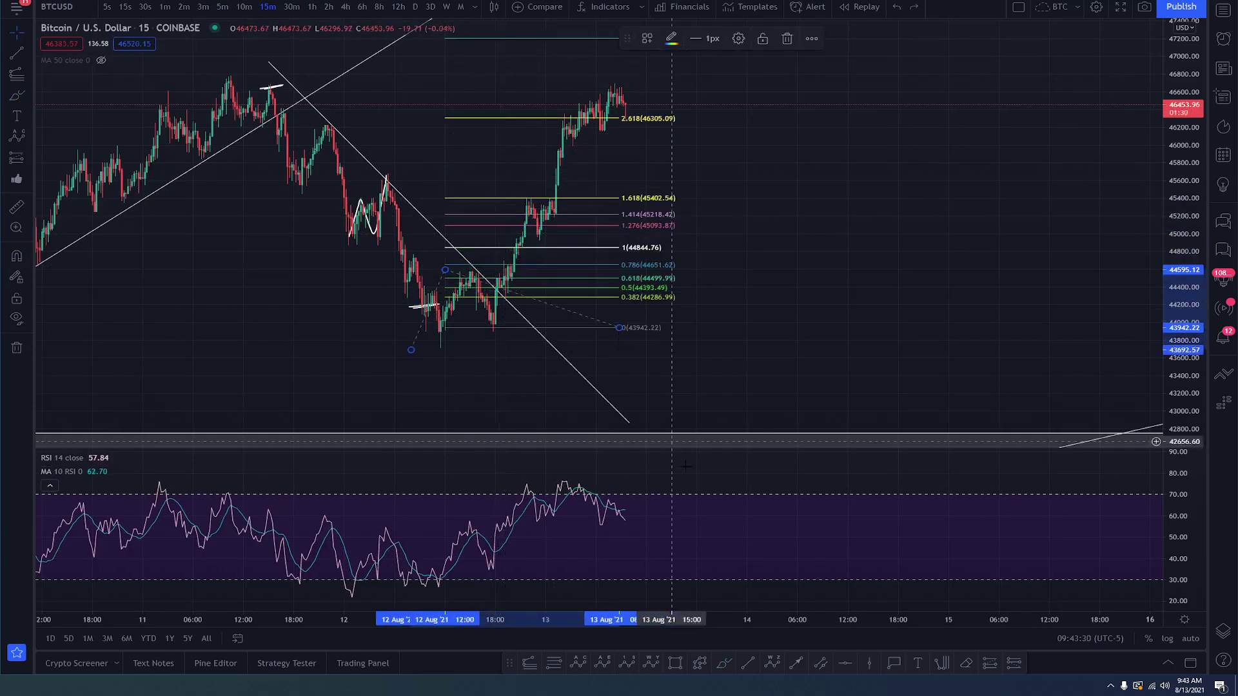
Step: Brush a stroke along the rally from the second 12 August low up to the 1.618 extension level
click(723, 664)
drag(492, 327, 530, 201)
scroll(586, 348, down, 2)
scroll(586, 349, down, 1)
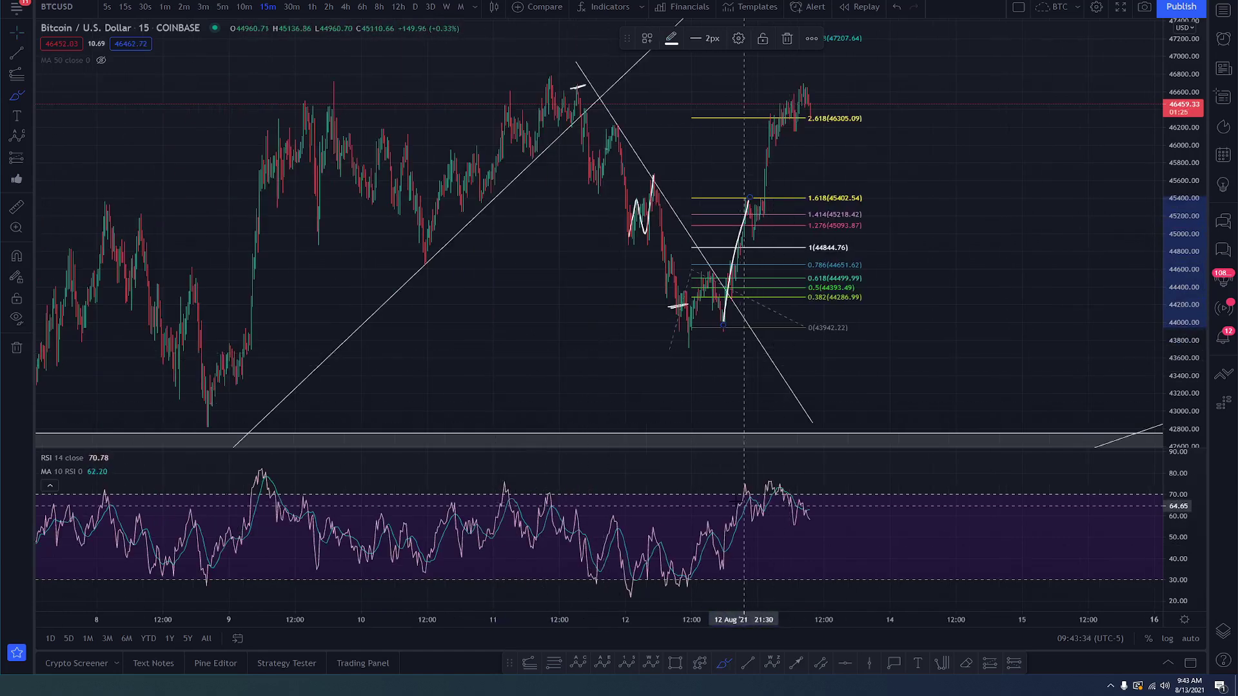
Step: Sketch a price line from the 11 August high and marks joining the RSI peaks, and undo these strokes
drag(734, 485, 751, 483)
drag(558, 66, 773, 232)
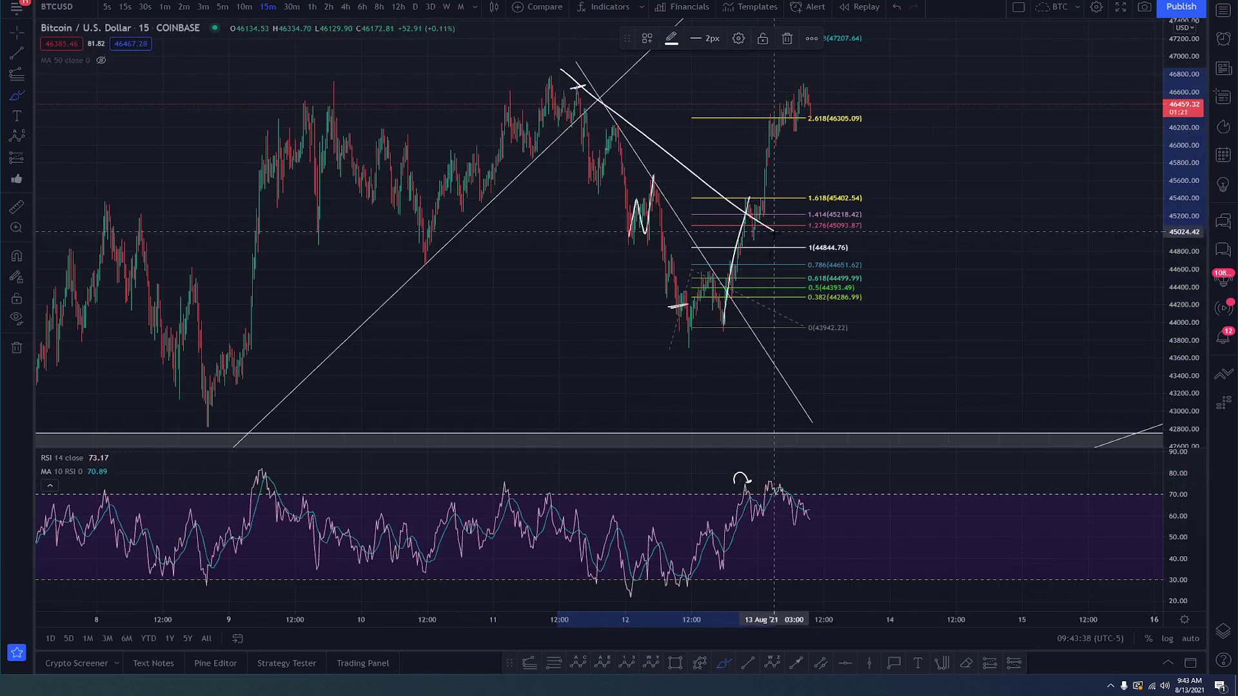
drag(748, 477, 507, 490)
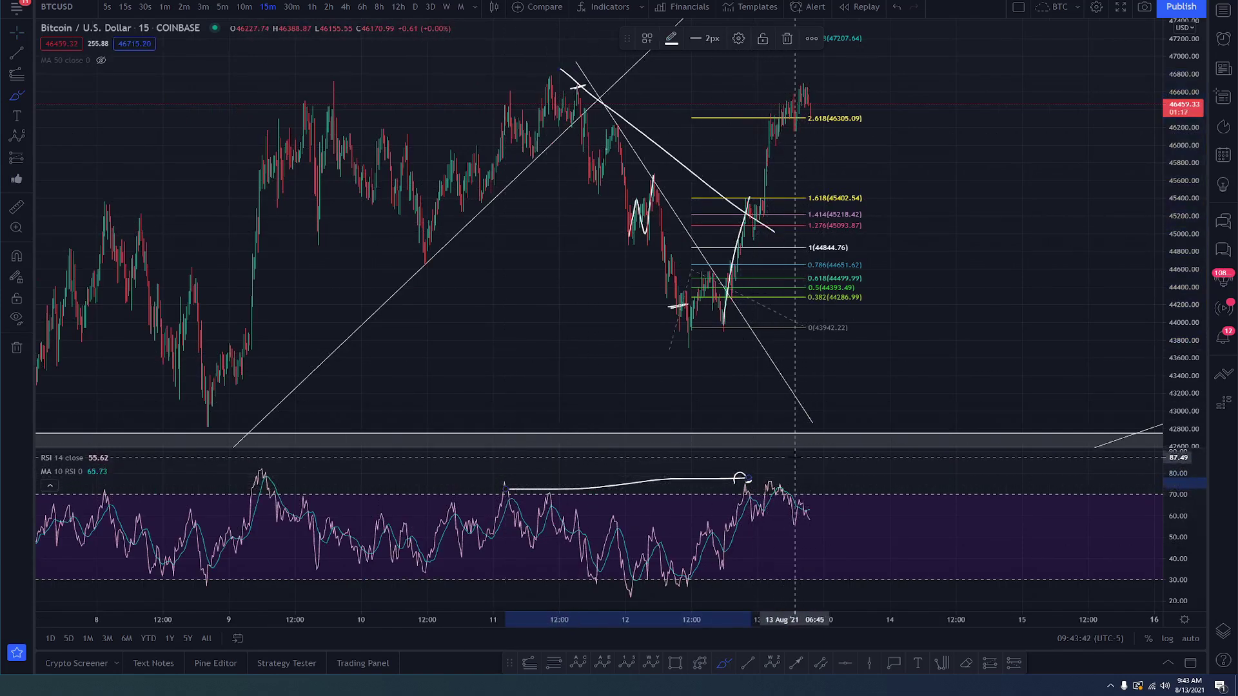
key(ctrl+z)
key(ctrl+z)
key(ctrl+z)
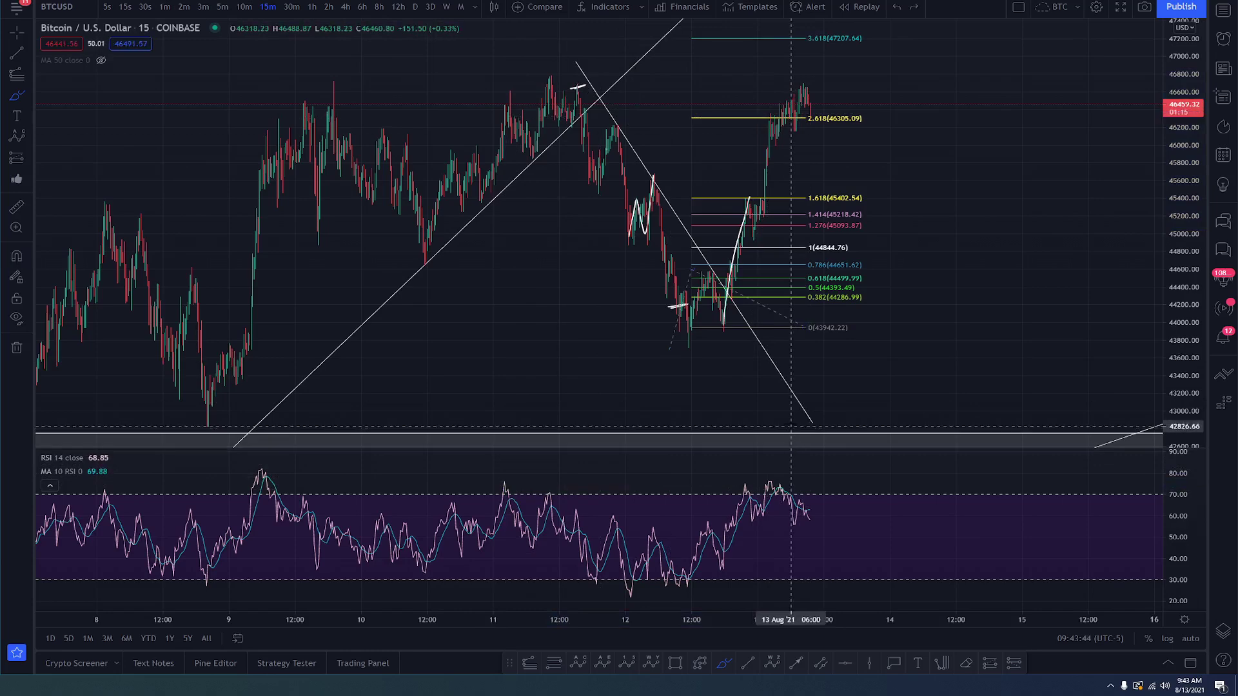
Step: Sketch a rising price stroke above the 1.618 level and falling strokes over the RSI peaks, and undo them
scroll(797, 265, up, 2)
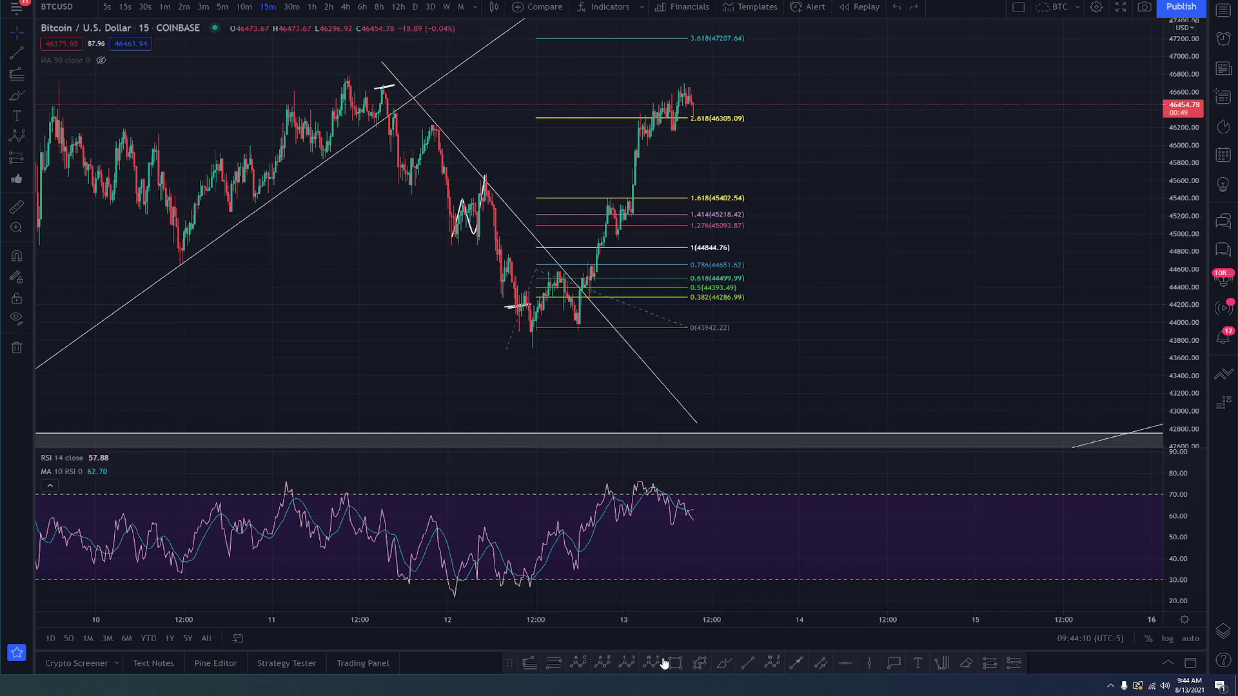
click(725, 664)
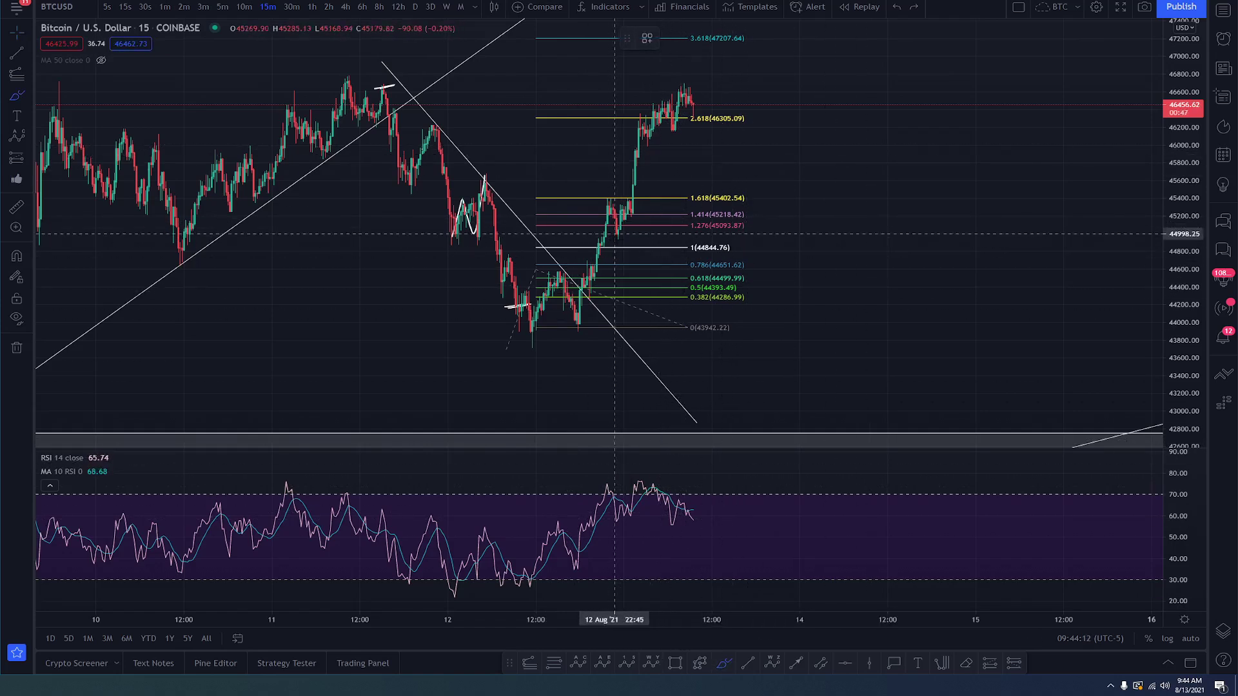
drag(623, 211, 624, 176)
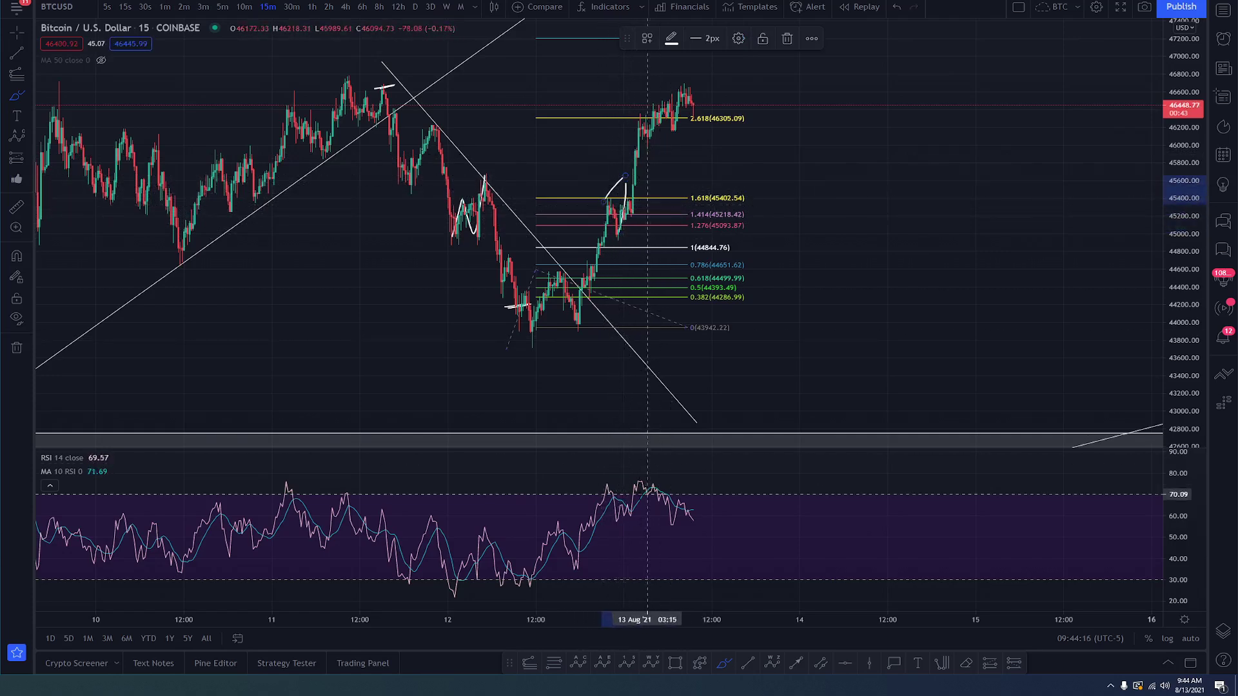
mouse_move(616, 513)
mouse_down()
mouse_move(648, 487)
mouse_move(663, 538)
mouse_up()
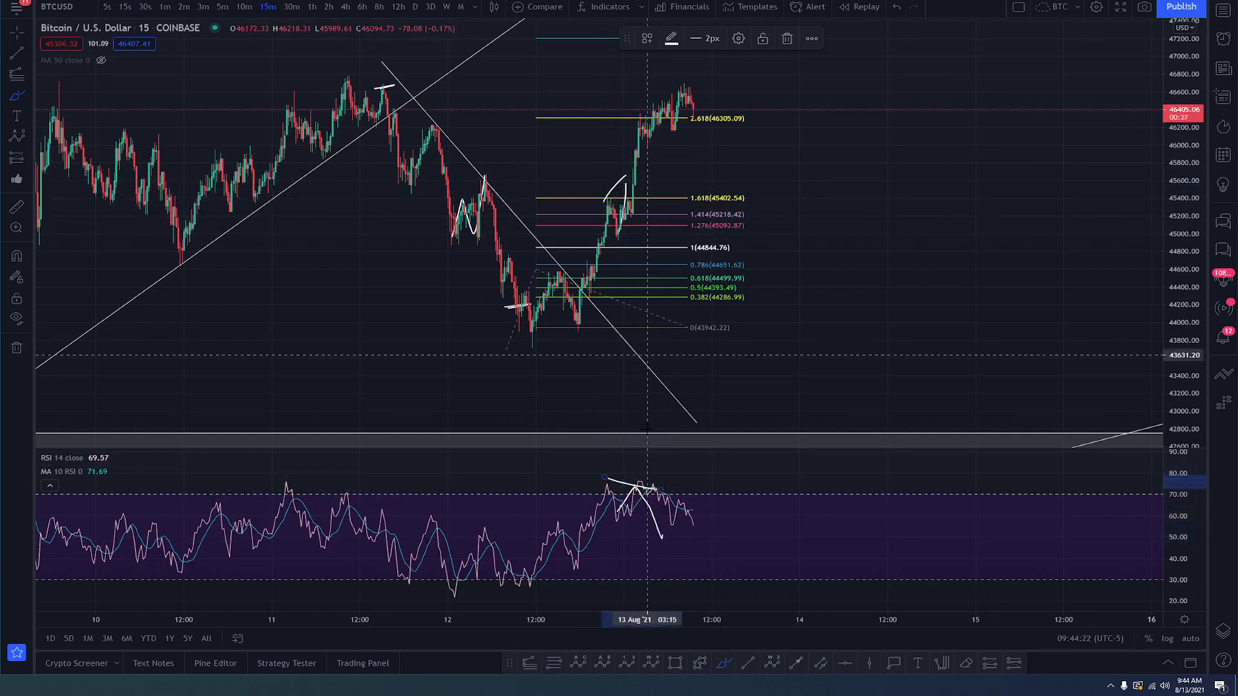
key(ctrl+z)
key(ctrl+z)
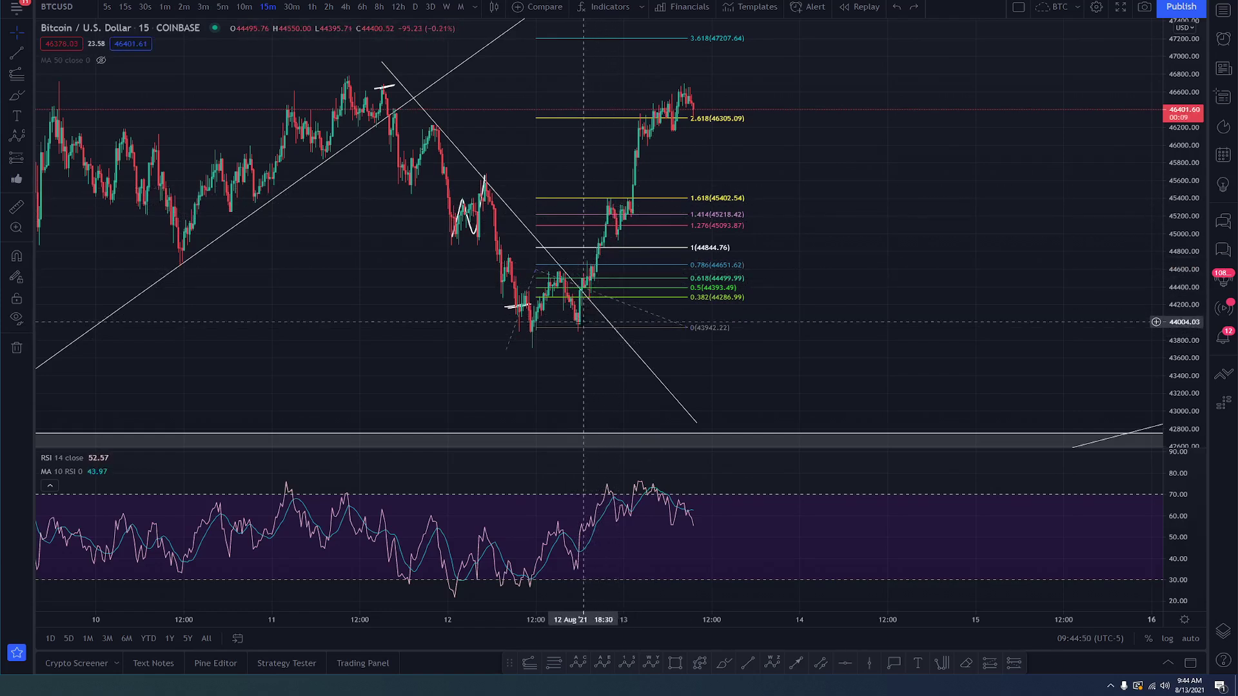
Step: Underline the price level at about 44,200 near the 12 August lows and mark the 11 August high with brush strokes
click(578, 327)
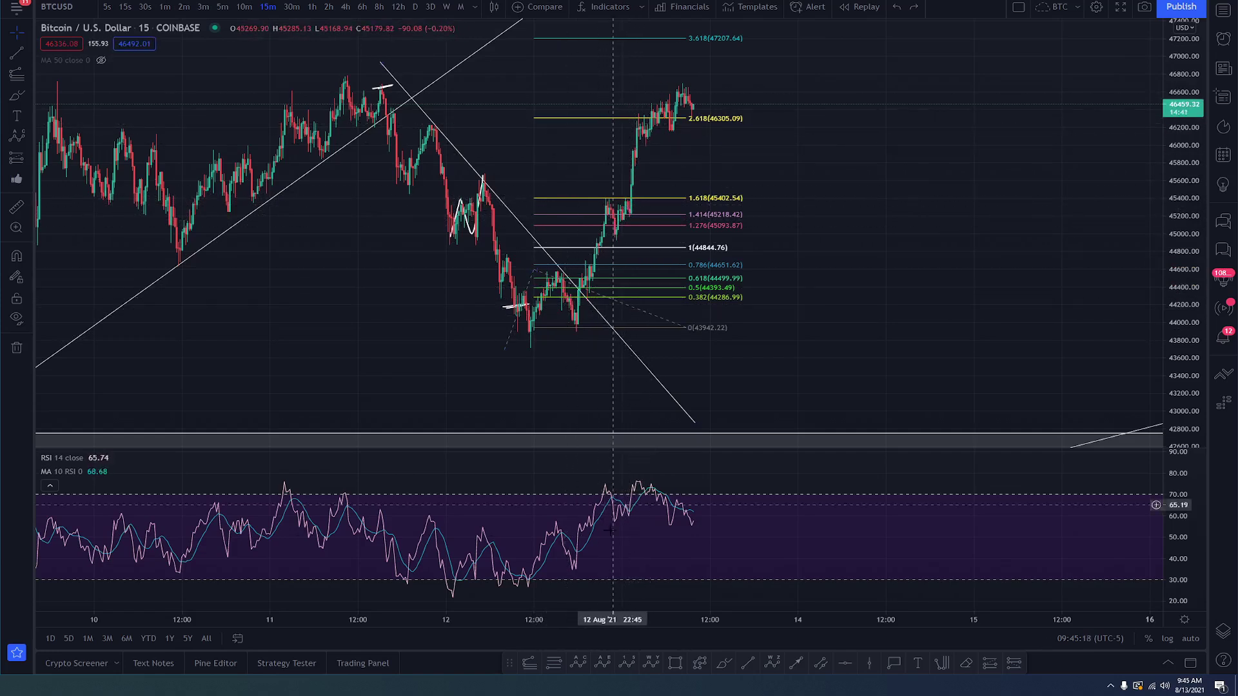
click(722, 664)
drag(503, 302, 609, 301)
drag(374, 85, 399, 86)
drag(505, 305, 599, 299)
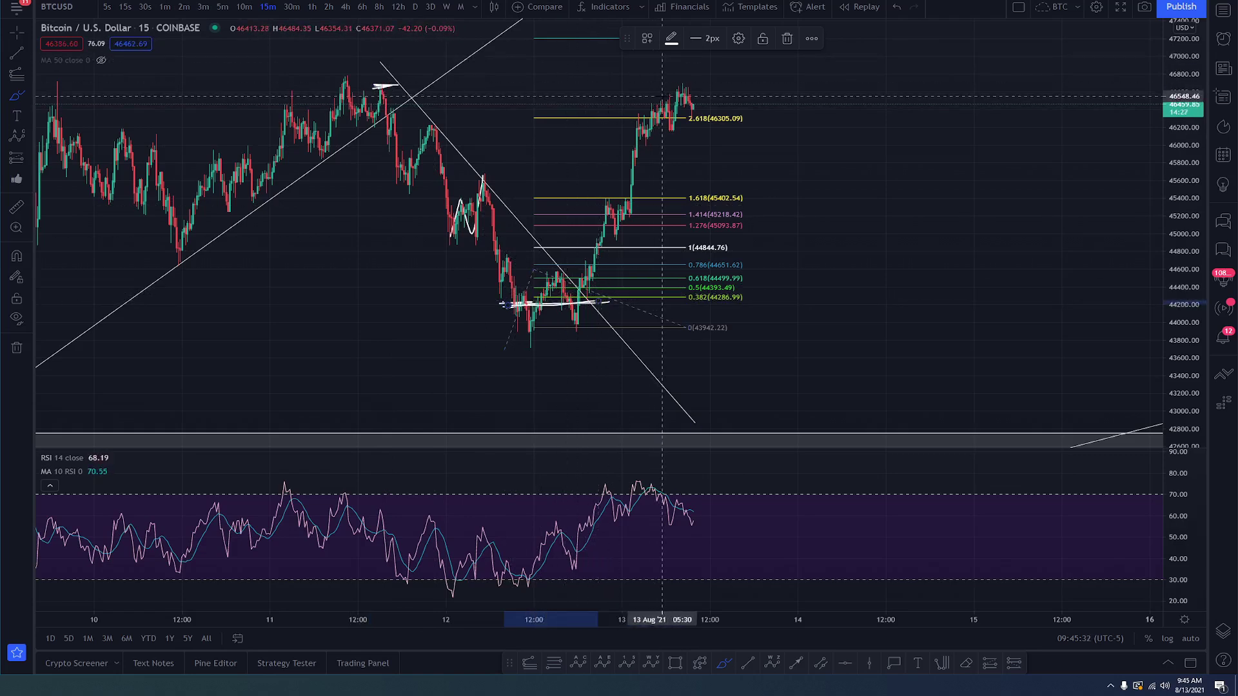
Step: Mark the divergence between the latest price highs and RSI peaks with brush strokes, and sketch a projected zigzag decline to about 44,800
drag(667, 102, 662, 103)
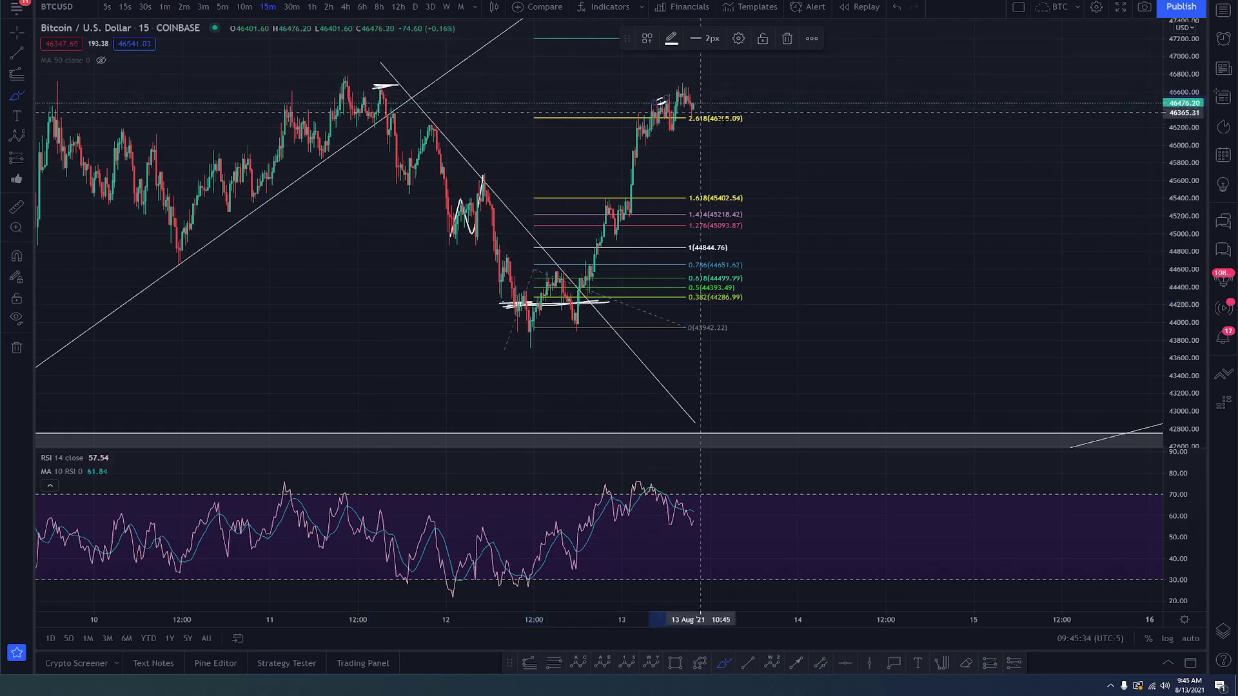
drag(693, 100, 711, 162)
drag(654, 106, 684, 83)
drag(659, 477, 693, 493)
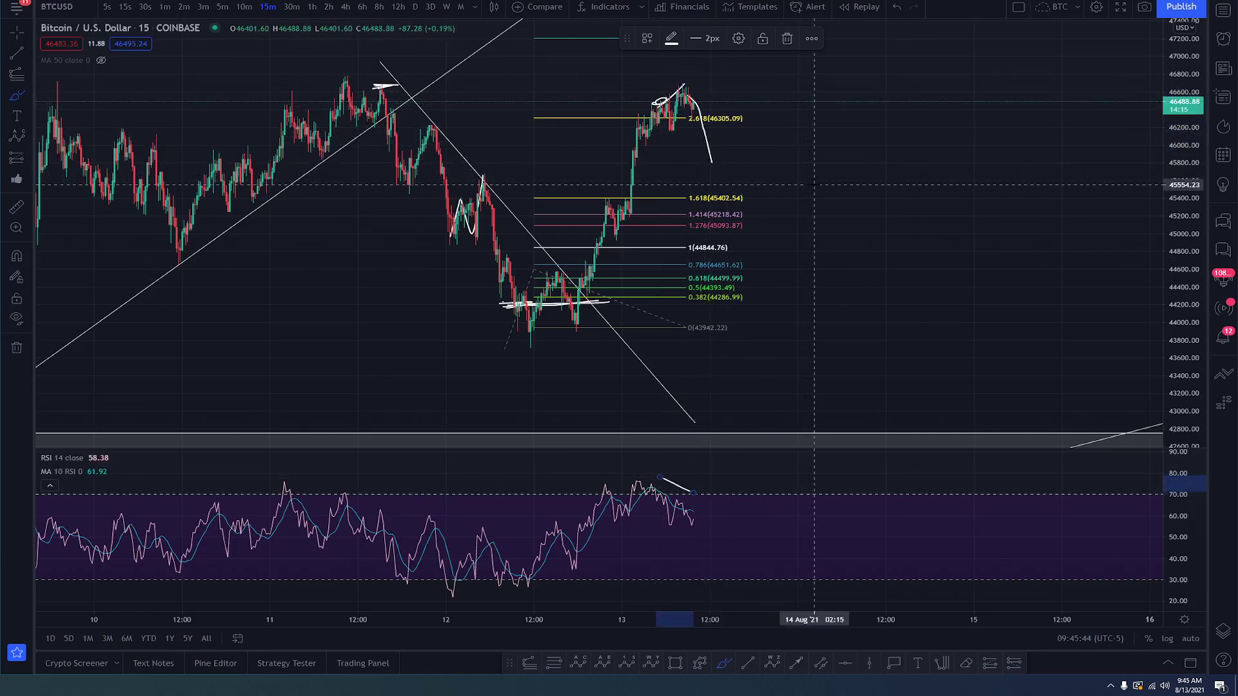
mouse_move(695, 113)
mouse_down()
mouse_move(706, 152)
mouse_move(760, 199)
mouse_move(780, 252)
mouse_up()
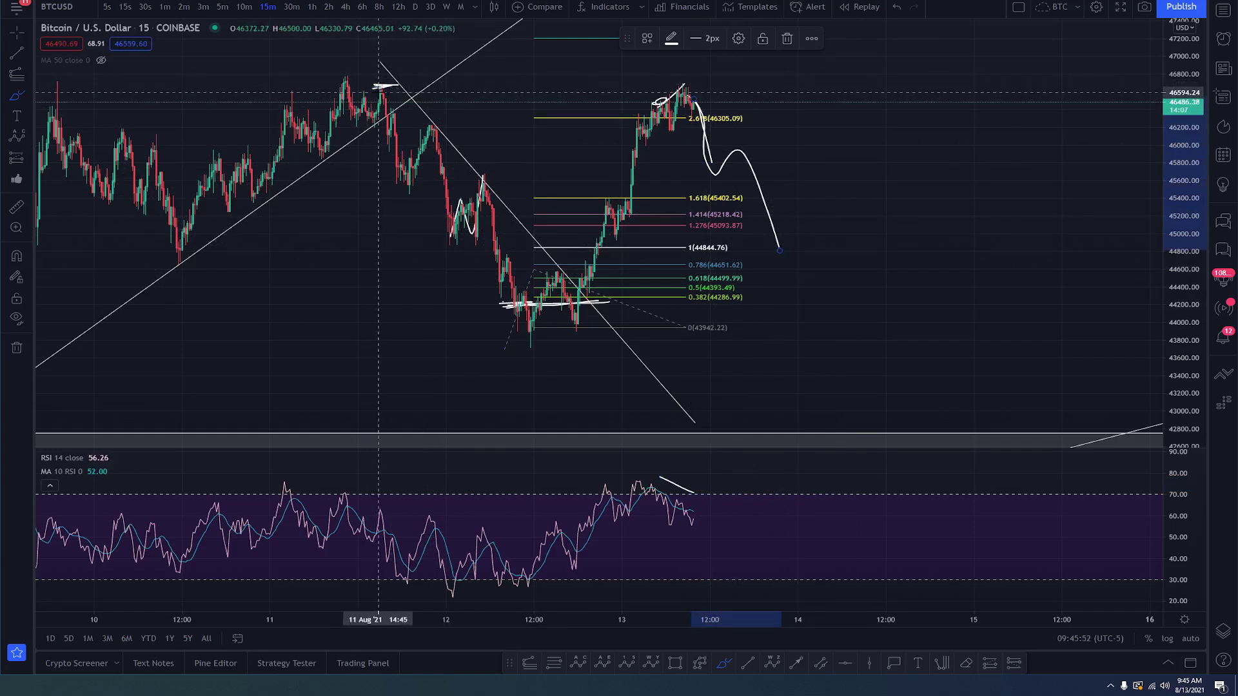
Step: Sketch strokes along the rally from about 44,200 to the 13 August highs and undo them
drag(573, 307, 666, 87)
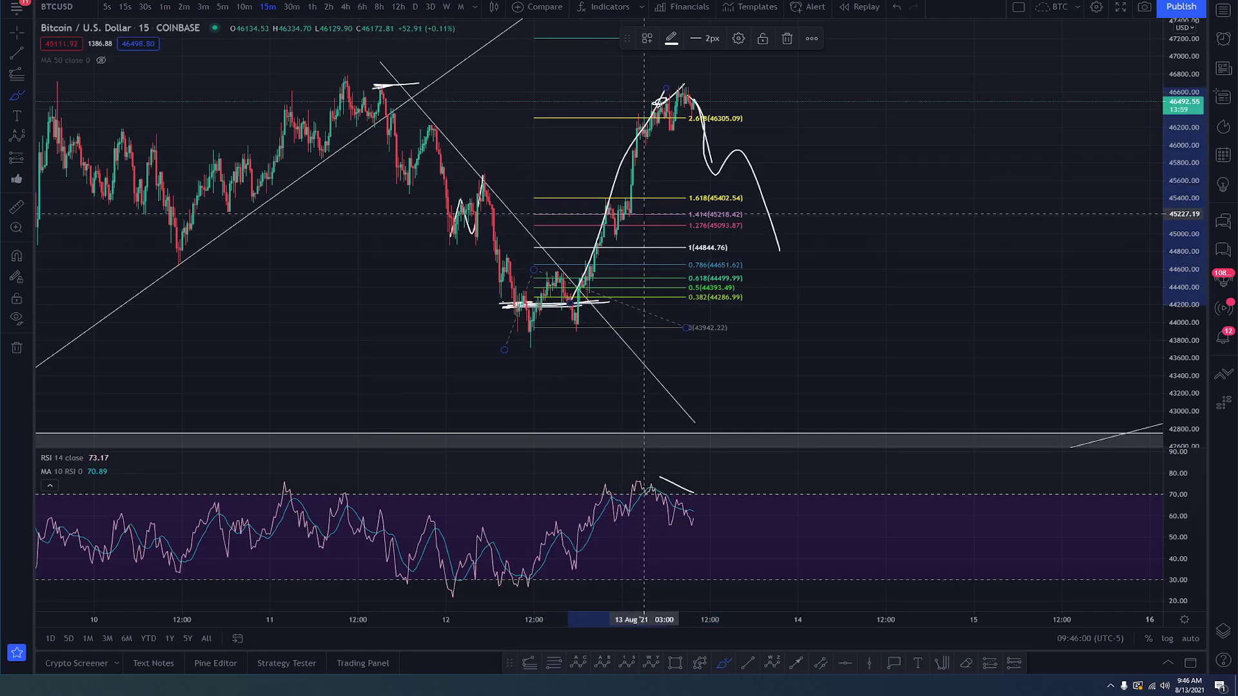
key(ctrl+z)
drag(567, 305, 652, 97)
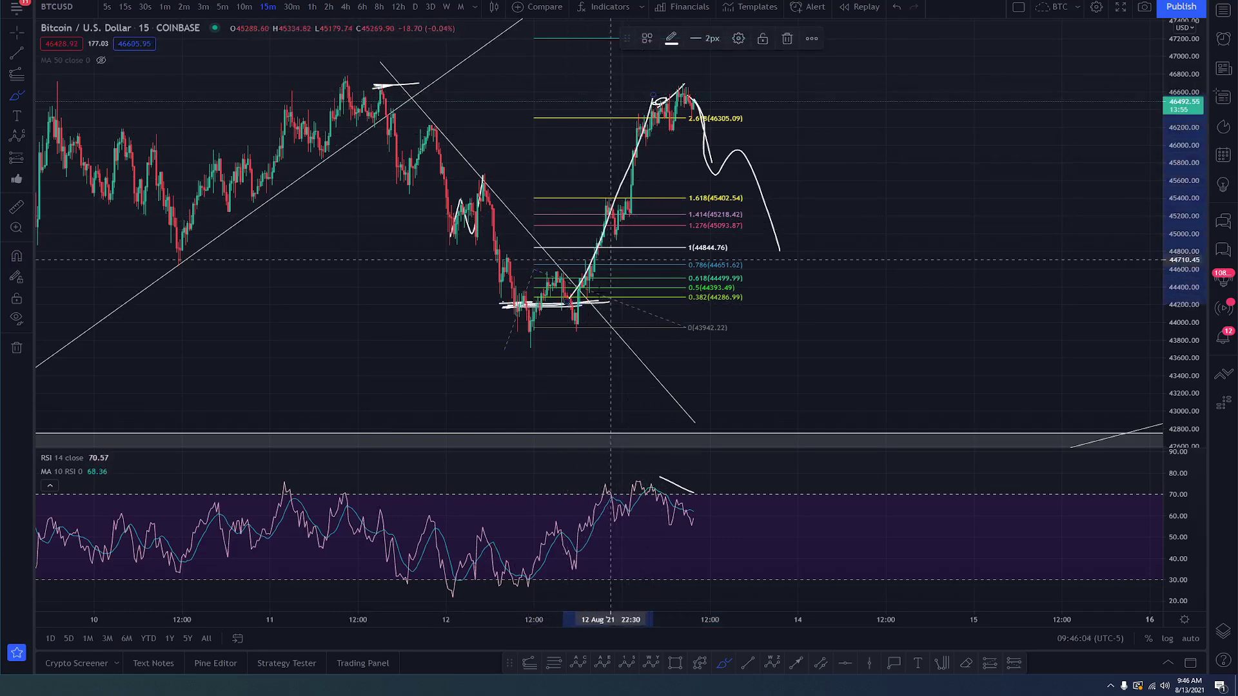
drag(564, 313, 648, 103)
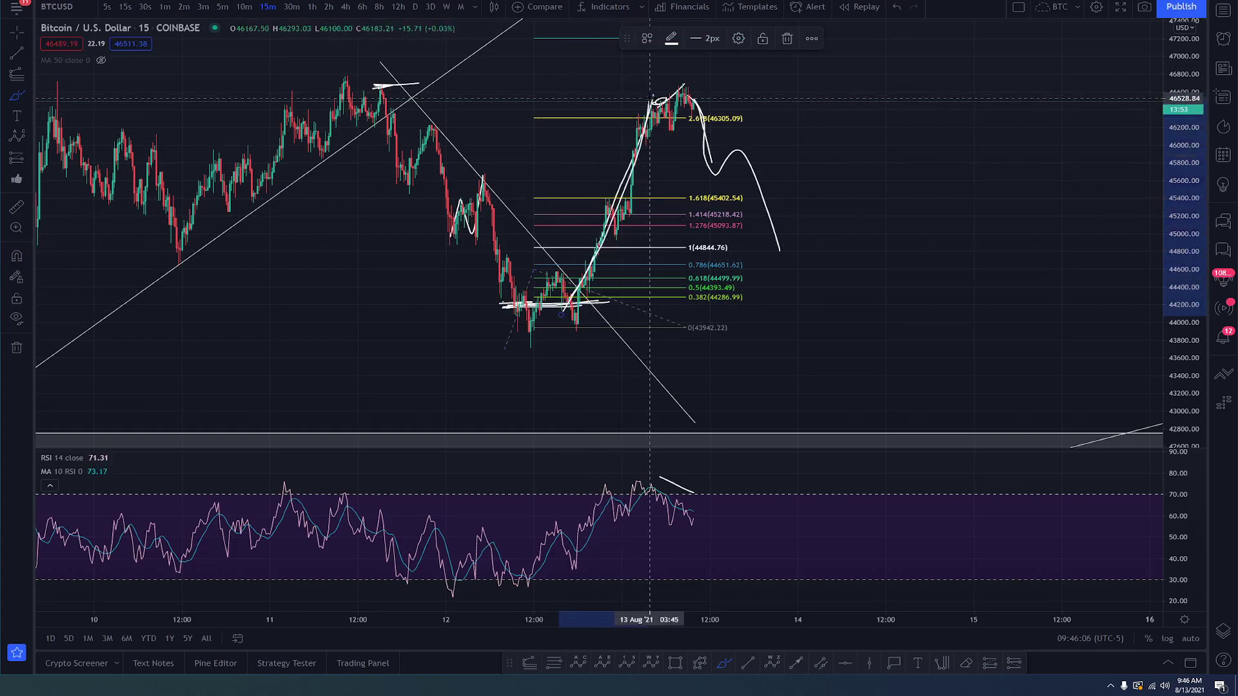
key(ctrl+z)
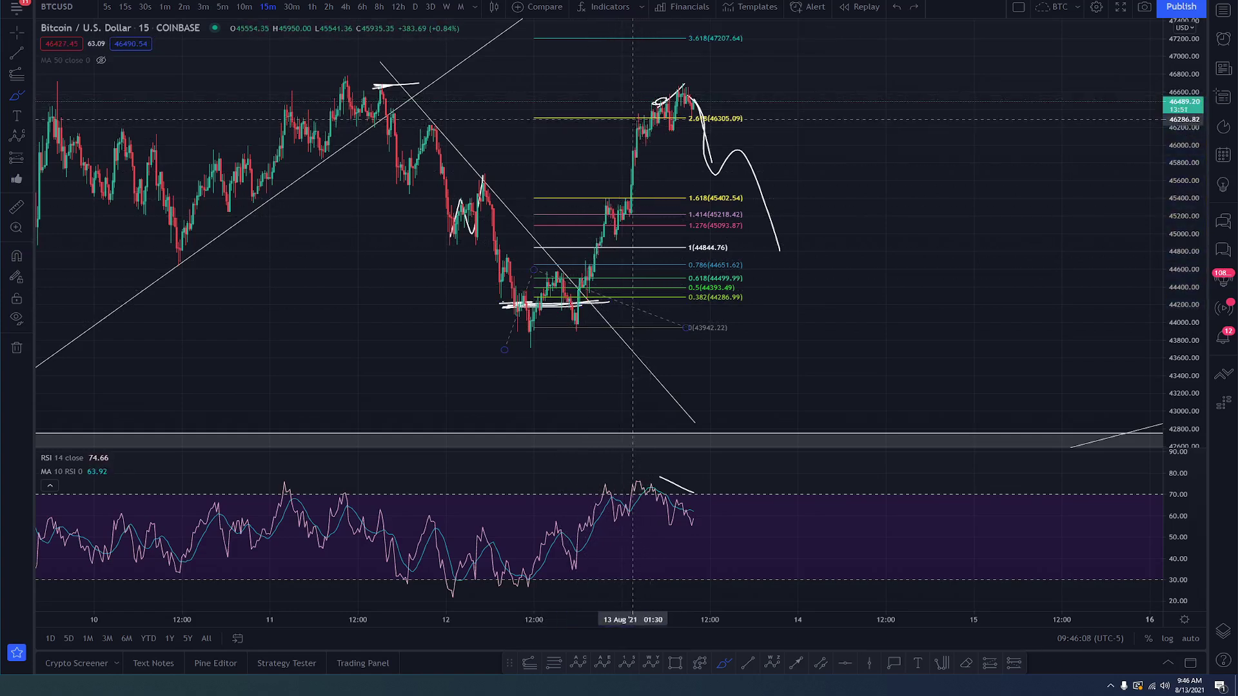
Step: Sketch the drop from the 11 August high and a larger zigzag projection down to the grey support zone, and undo both
drag(381, 99, 534, 326)
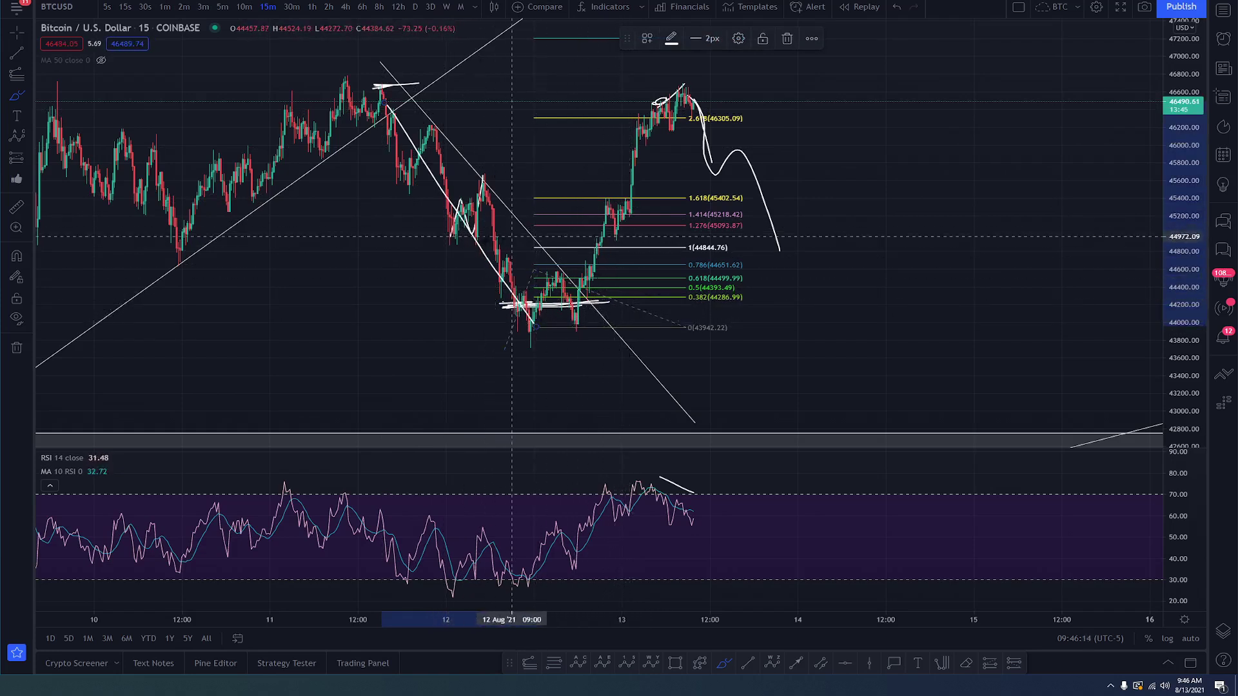
mouse_move(373, 87)
mouse_down()
mouse_move(516, 298)
mouse_move(638, 134)
mouse_move(761, 264)
mouse_move(848, 281)
mouse_move(926, 147)
mouse_move(1040, 444)
mouse_up()
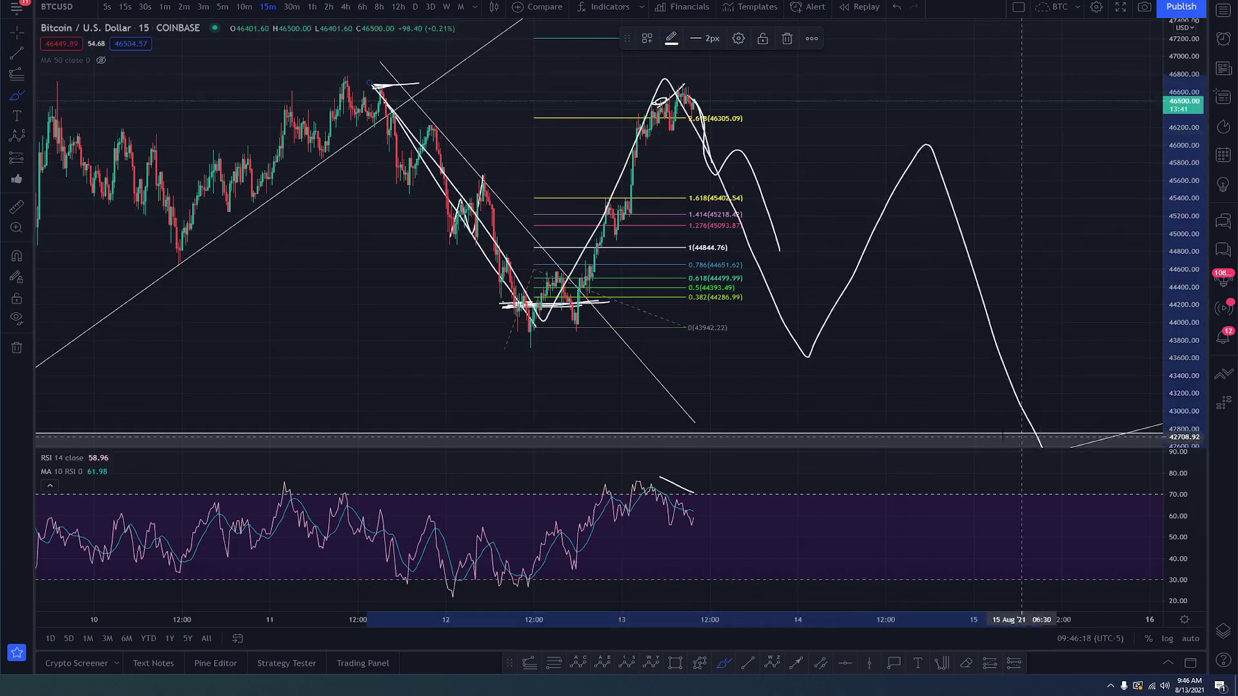
key(ctrl+z)
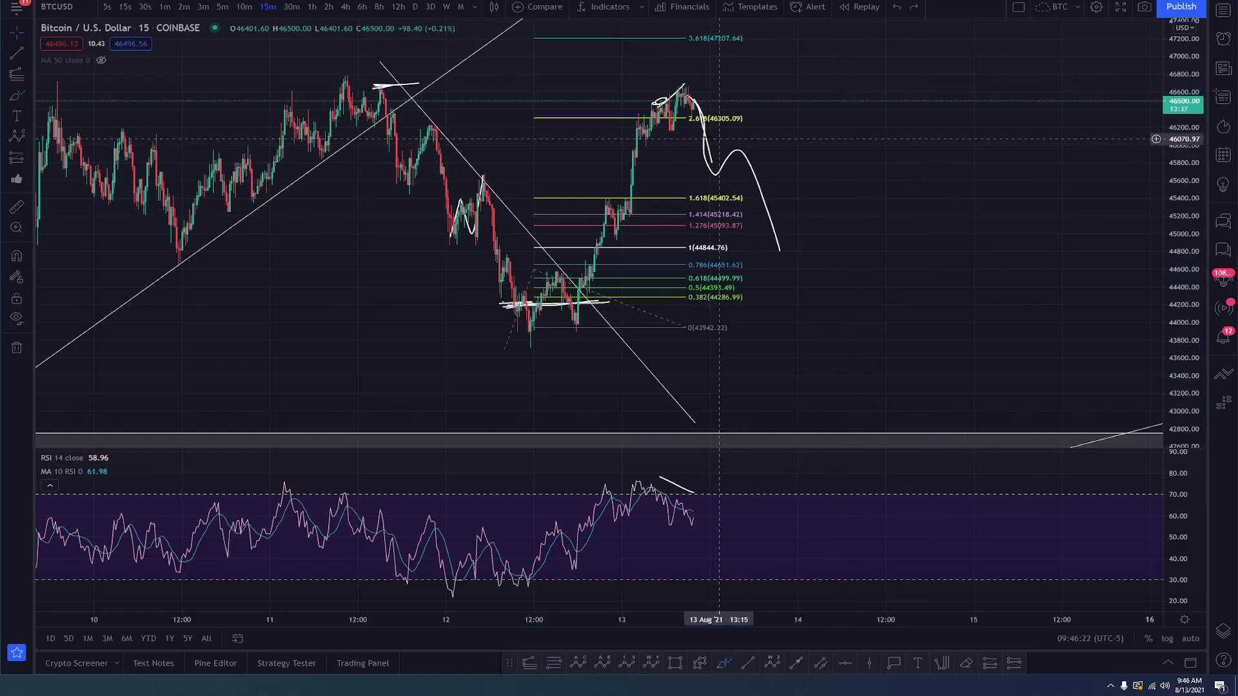
Step: Delete the projected-decline brush strokes and the rising stroke along the 13 August highs
click(708, 169)
key(Delete)
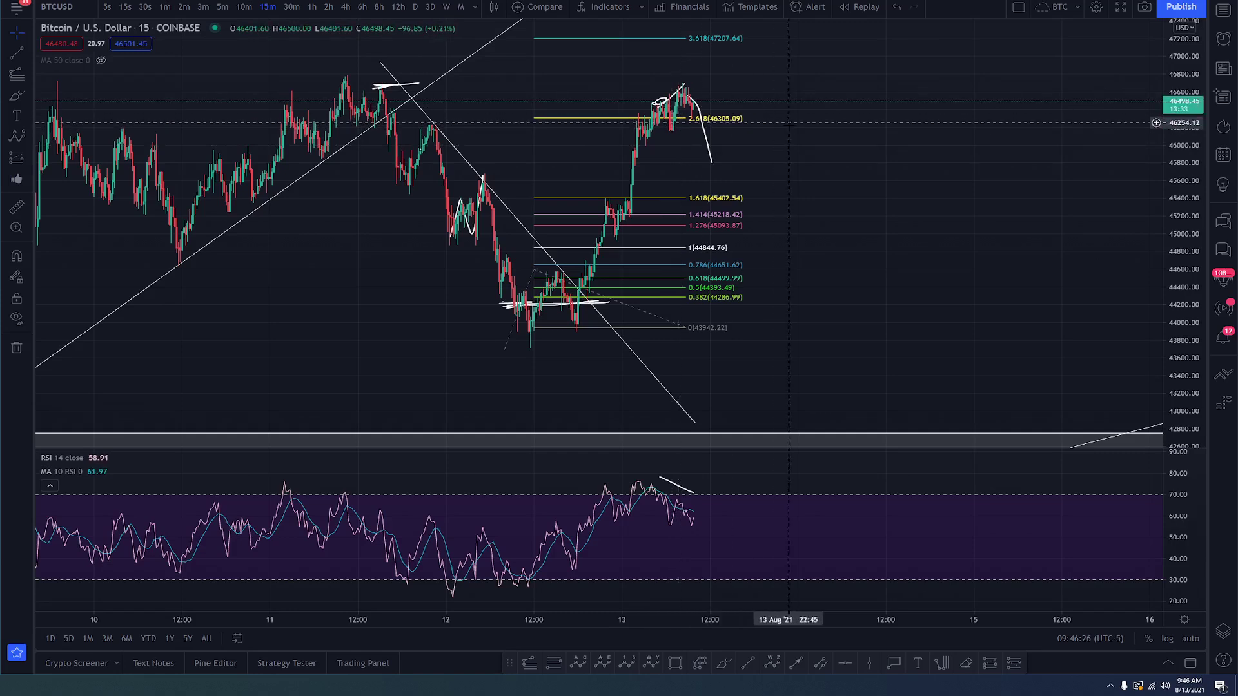
click(705, 136)
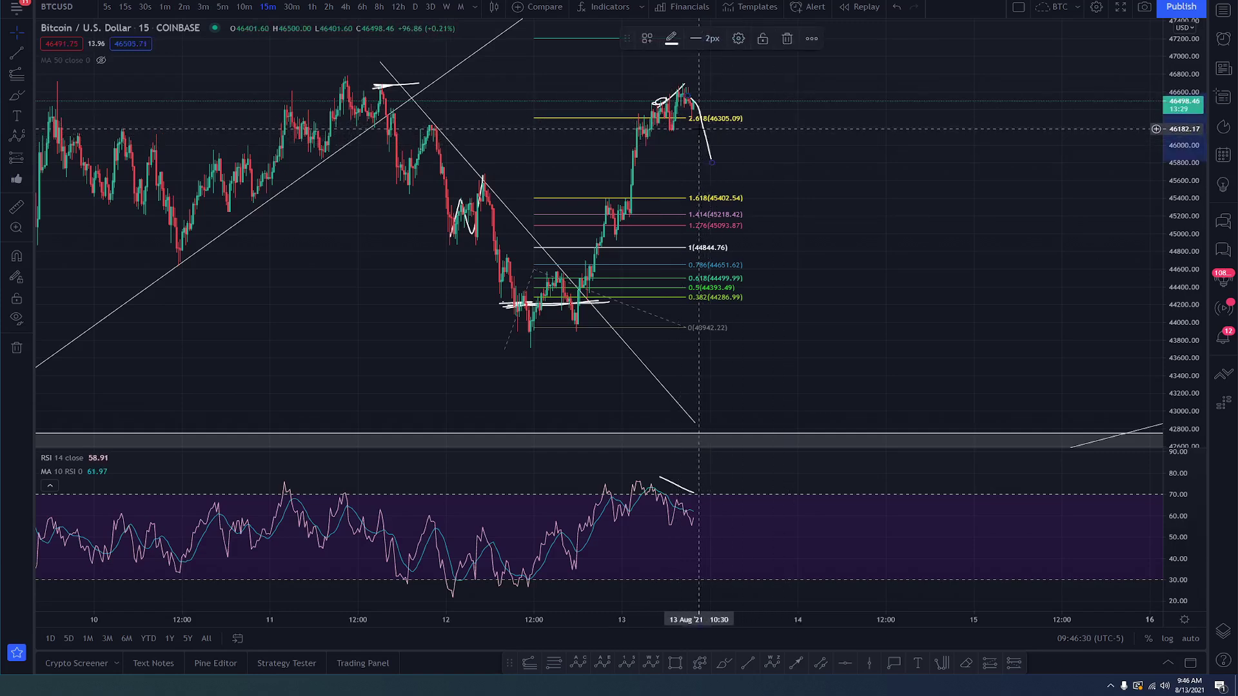
key(Delete)
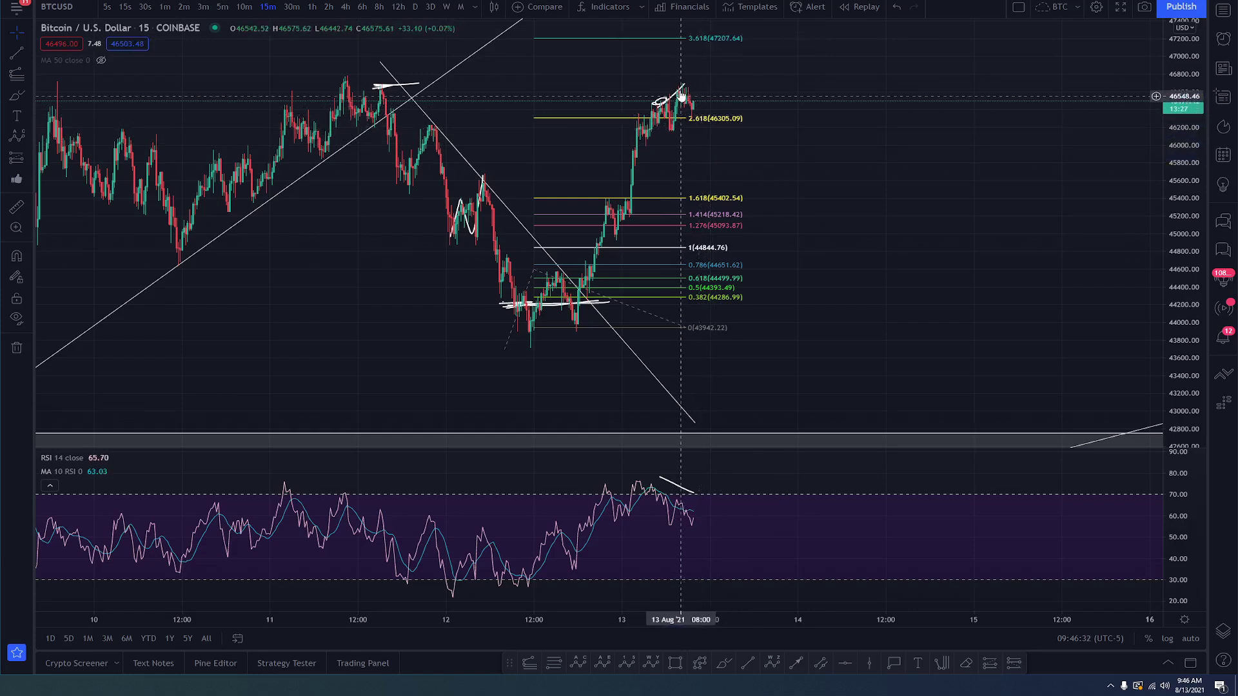
key(Delete)
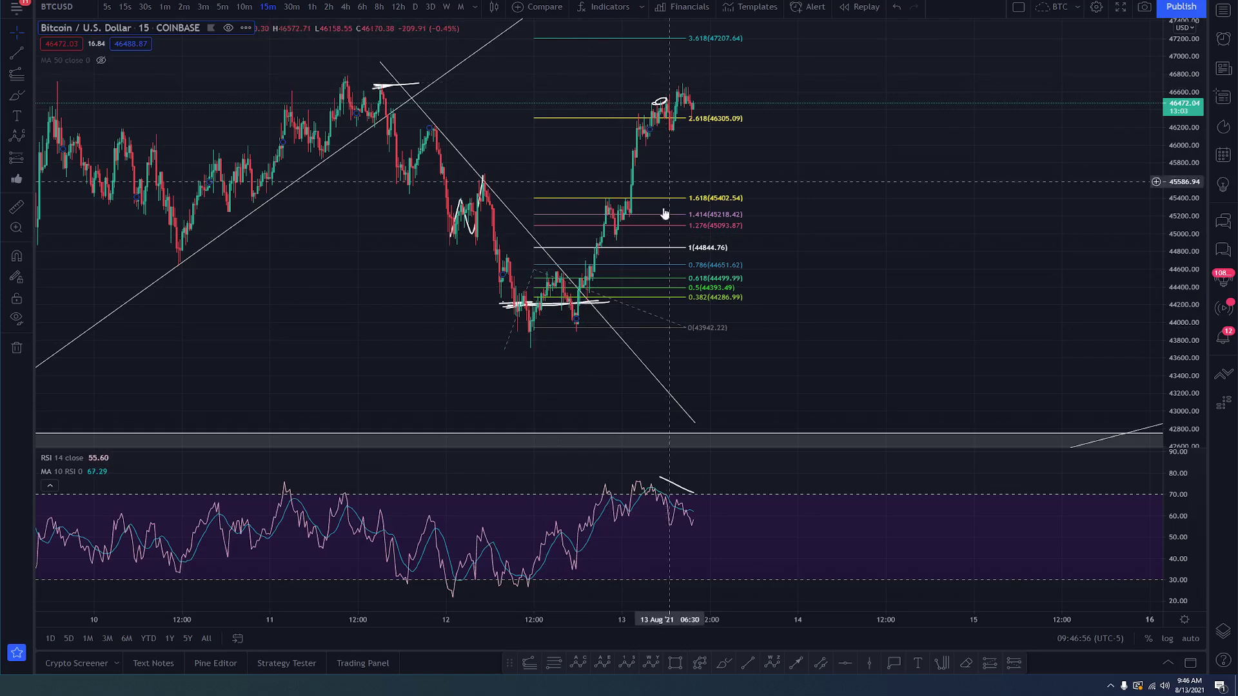
Step: Trace the price swings from the 11 August high through the rally to about 45,400, and link the matching RSI peaks with brush strokes
click(724, 663)
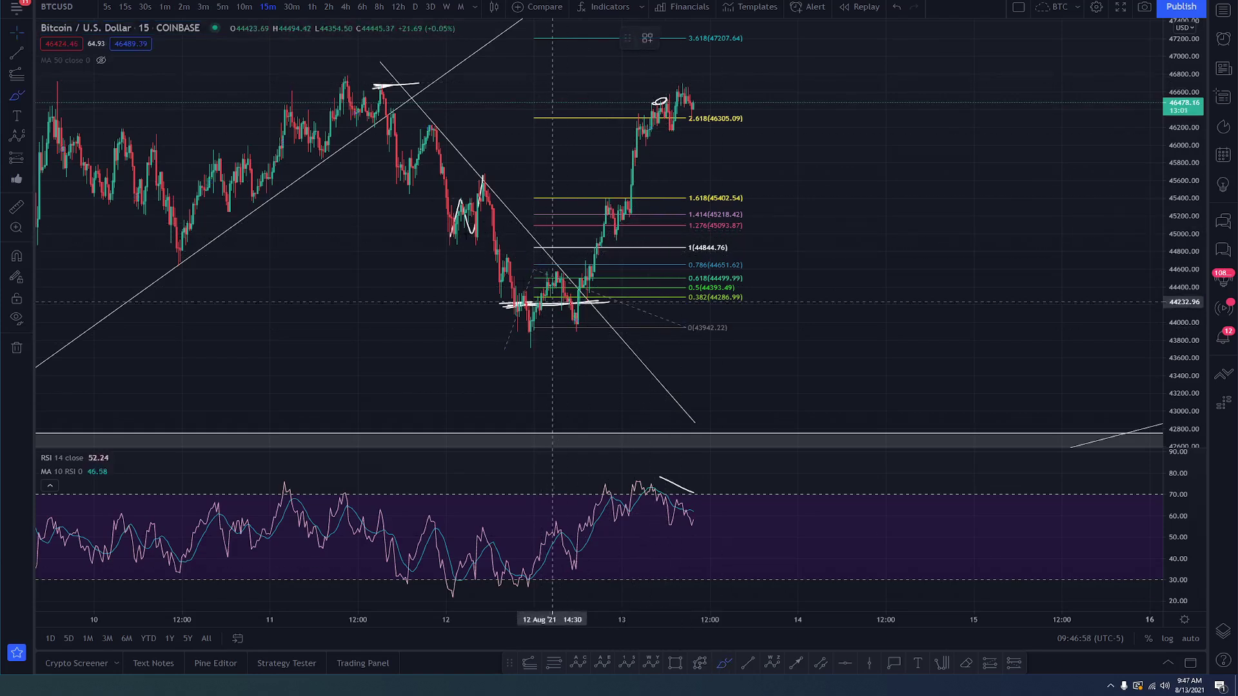
mouse_move(366, 81)
mouse_down()
mouse_move(562, 332)
mouse_move(552, 303)
mouse_move(570, 310)
mouse_move(597, 258)
mouse_up()
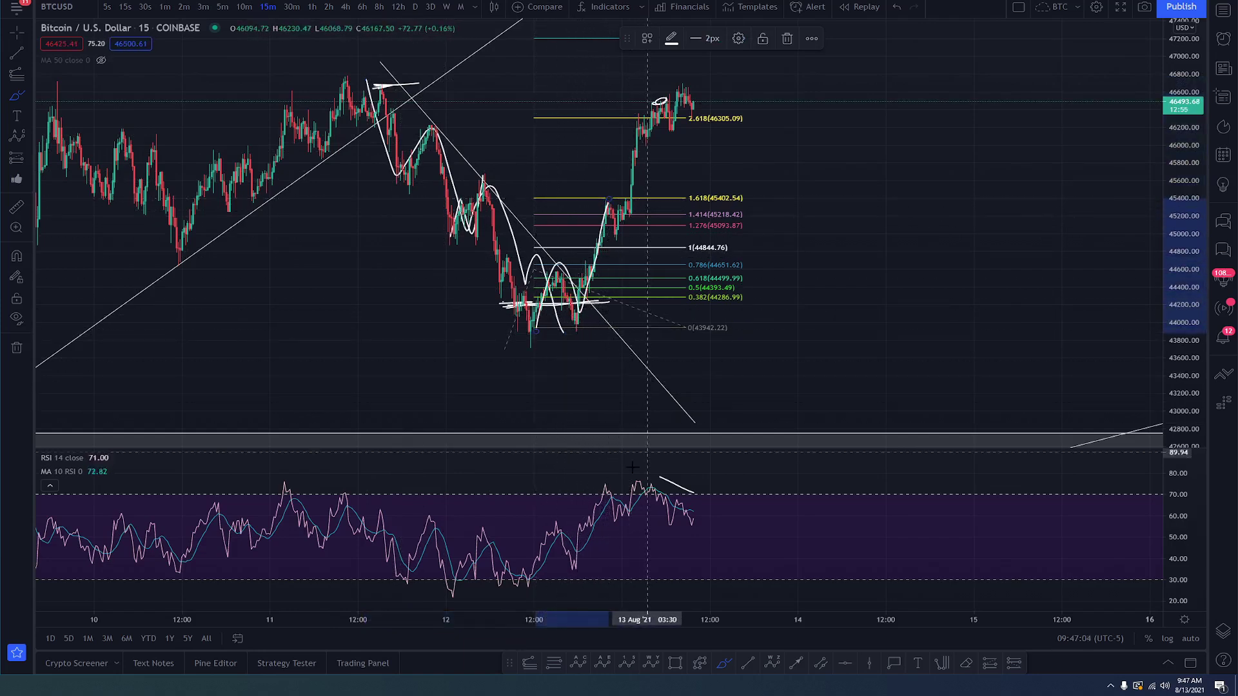
drag(607, 477, 292, 478)
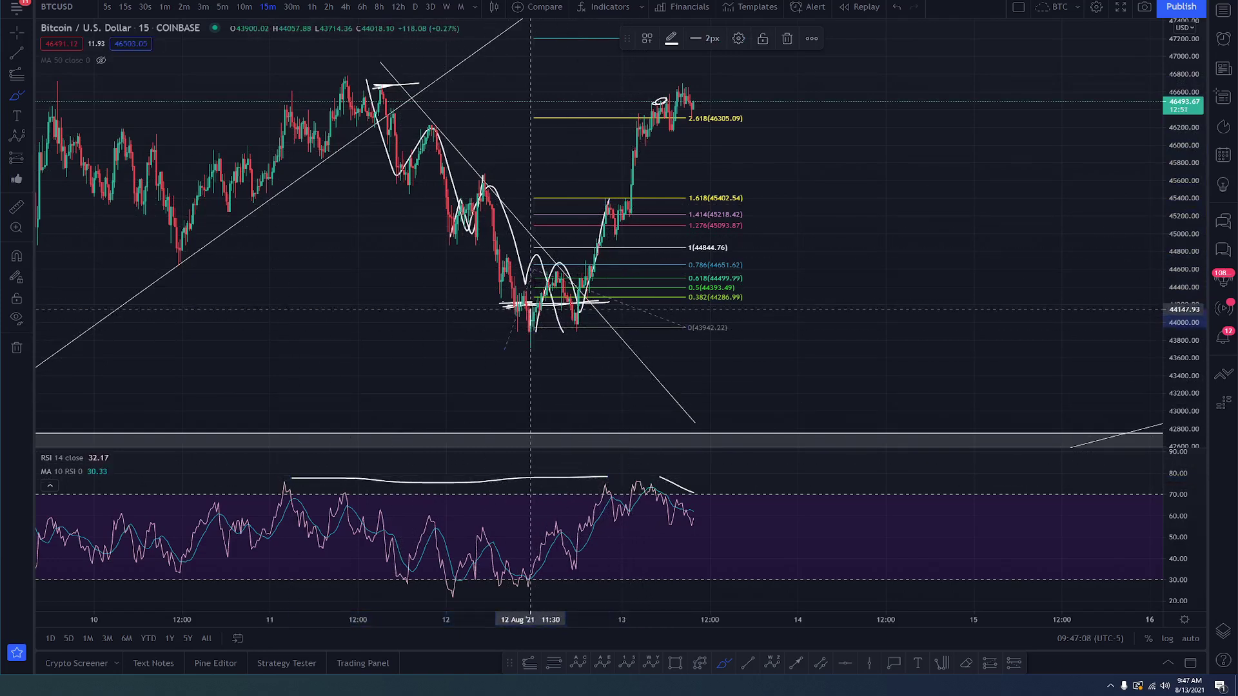
drag(572, 322, 597, 196)
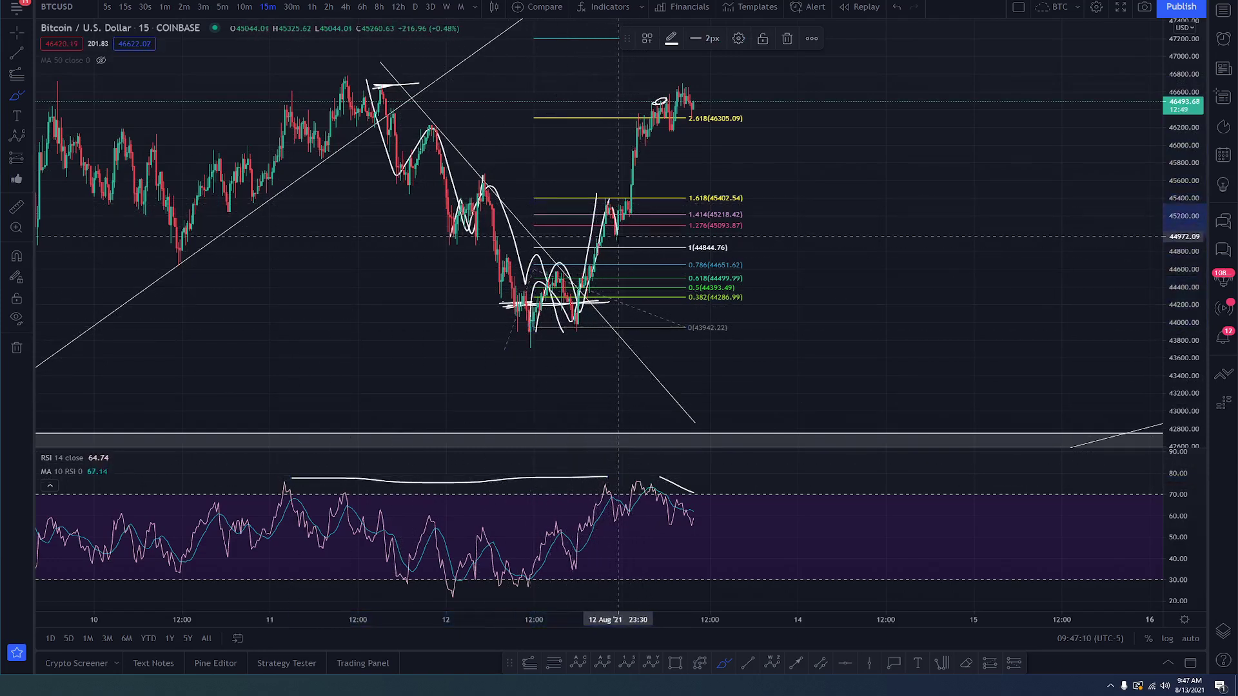
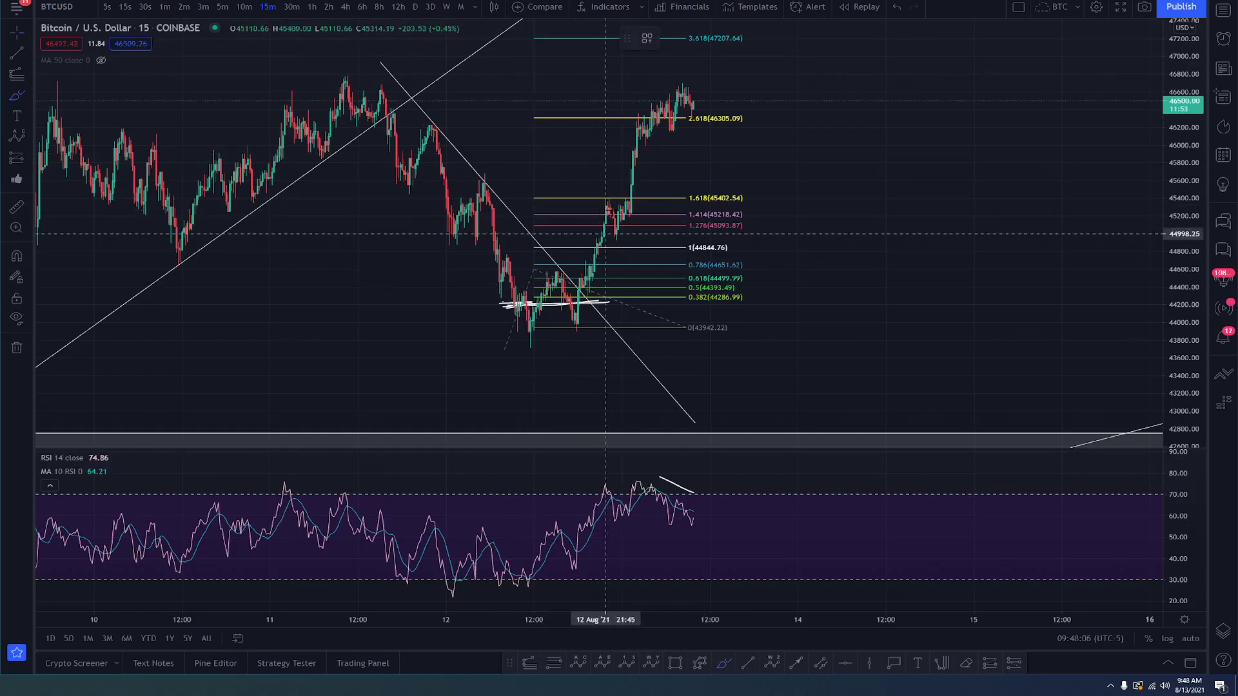
Step: Circle the consolidation near 45,300, sketch the rally above it and two arrows falling toward about 43,600, and undo these strokes
mouse_move(619, 207)
mouse_down()
mouse_move(640, 223)
mouse_move(693, 360)
mouse_move(677, 345)
mouse_up()
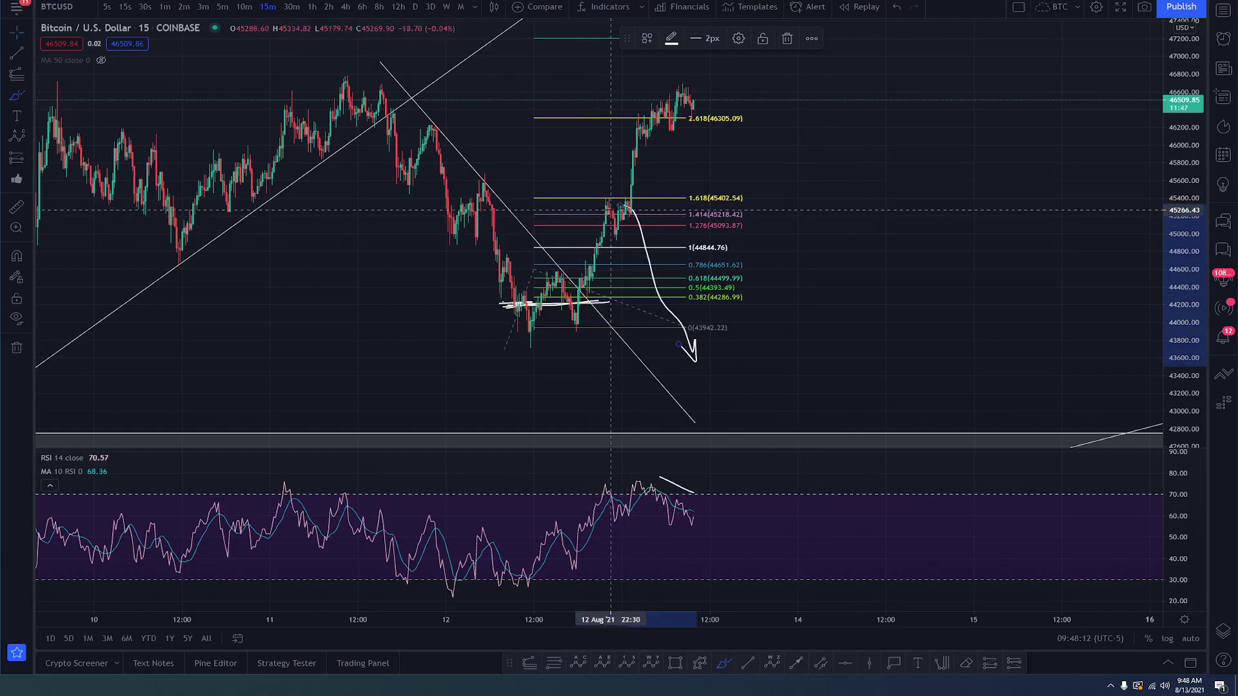
mouse_move(622, 190)
mouse_down()
mouse_move(623, 227)
mouse_move(680, 76)
mouse_up()
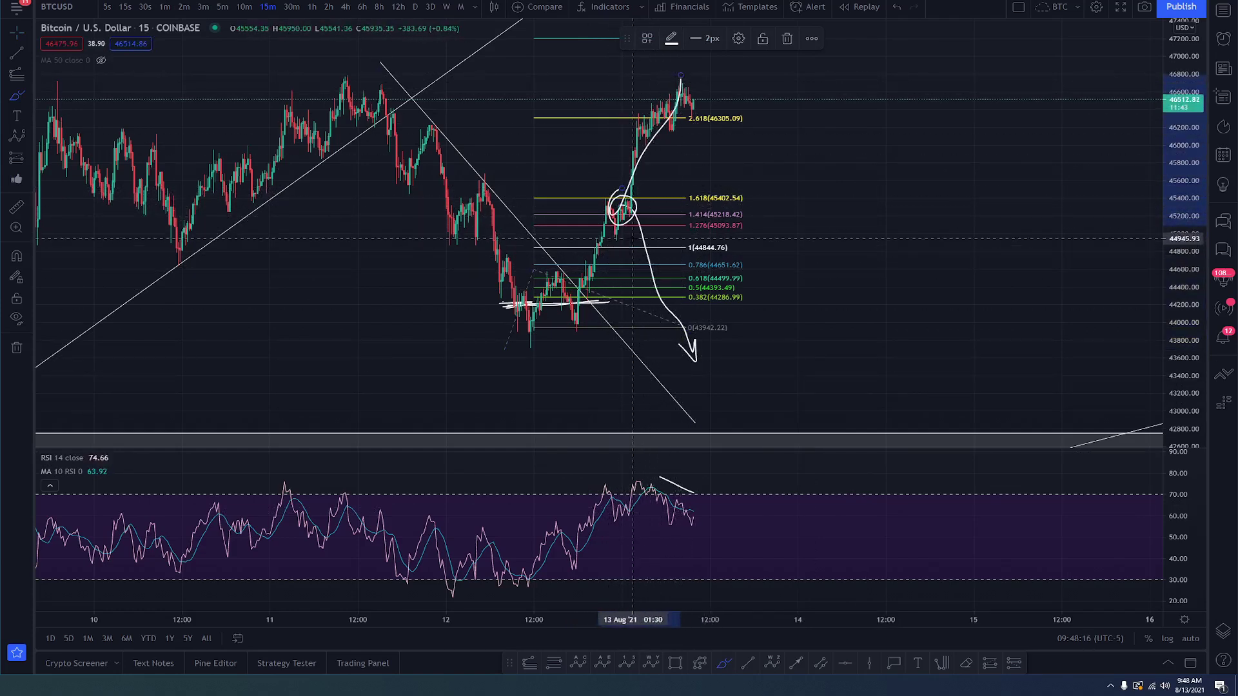
drag(612, 211, 690, 330)
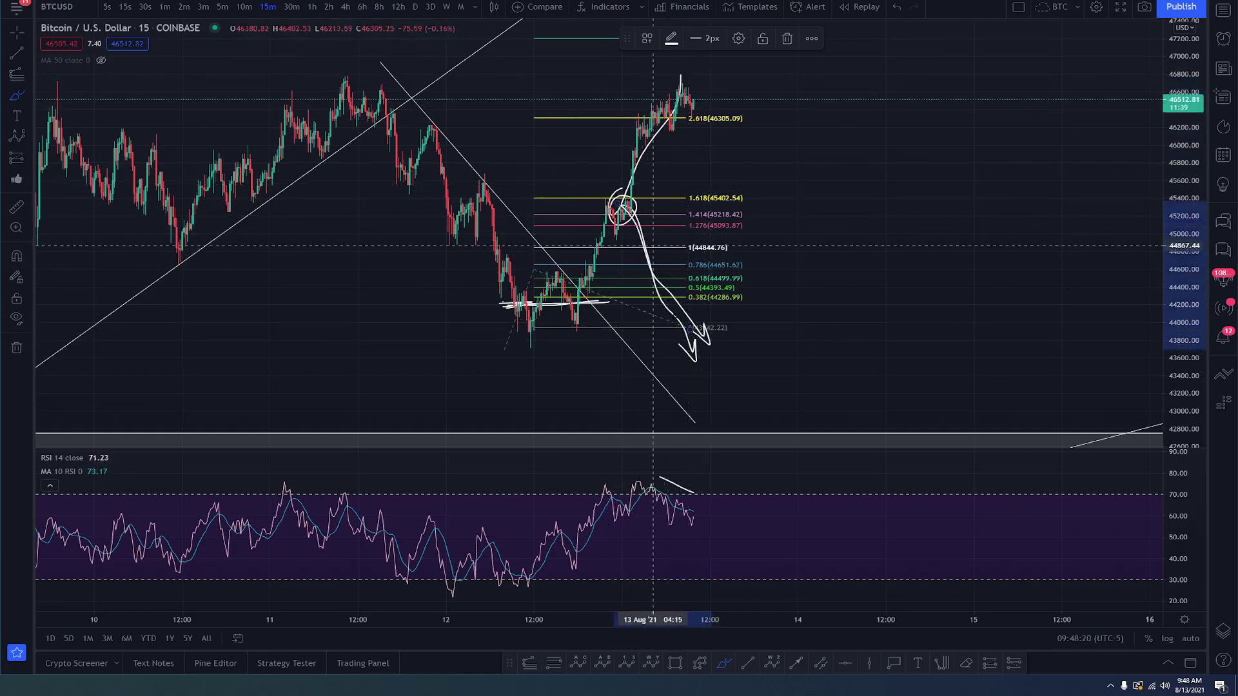
key(ctrl+z)
key(ctrl+z)
key(ctrl+z)
key(ctrl+z)
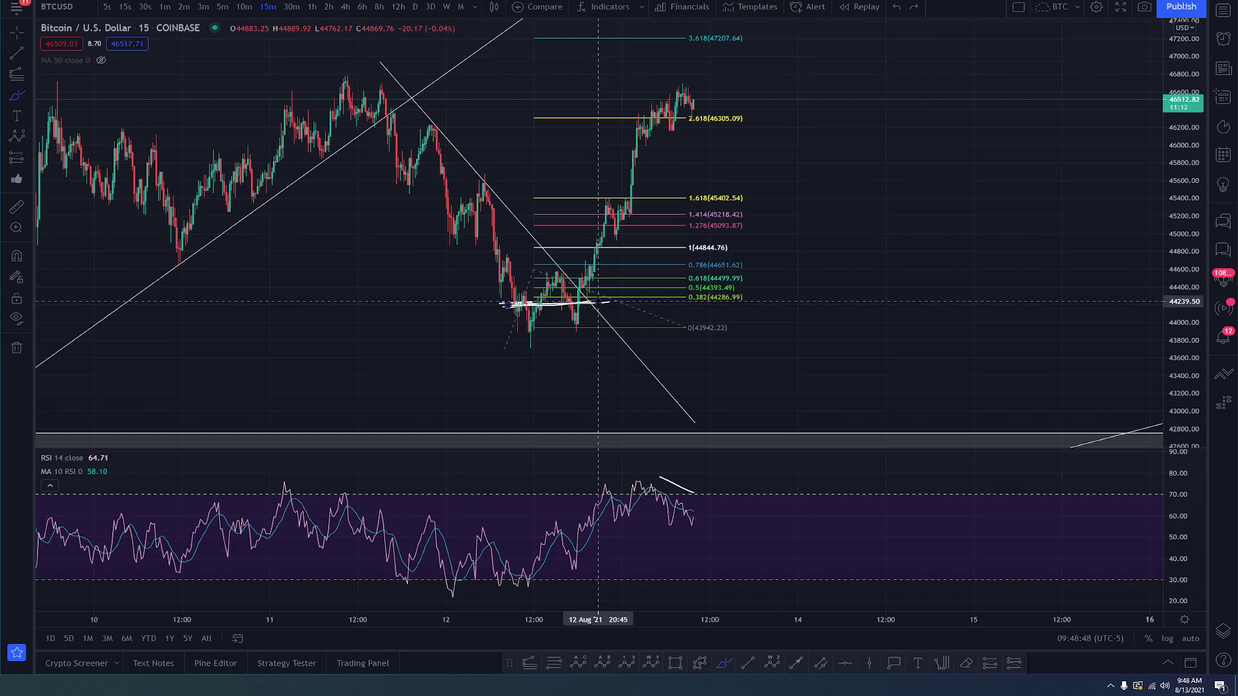
Step: Leave the Brush tool and remove the divergence stroke above the latest RSI peaks
scroll(593, 298, down, 1)
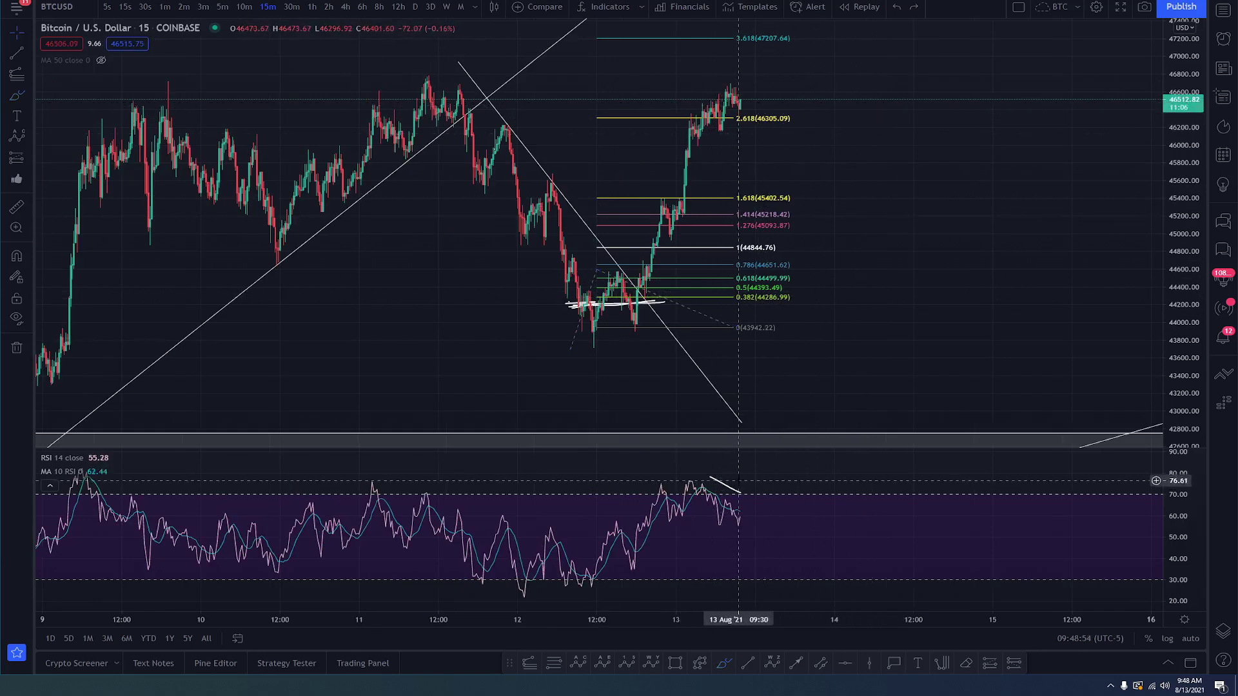
key(Escape)
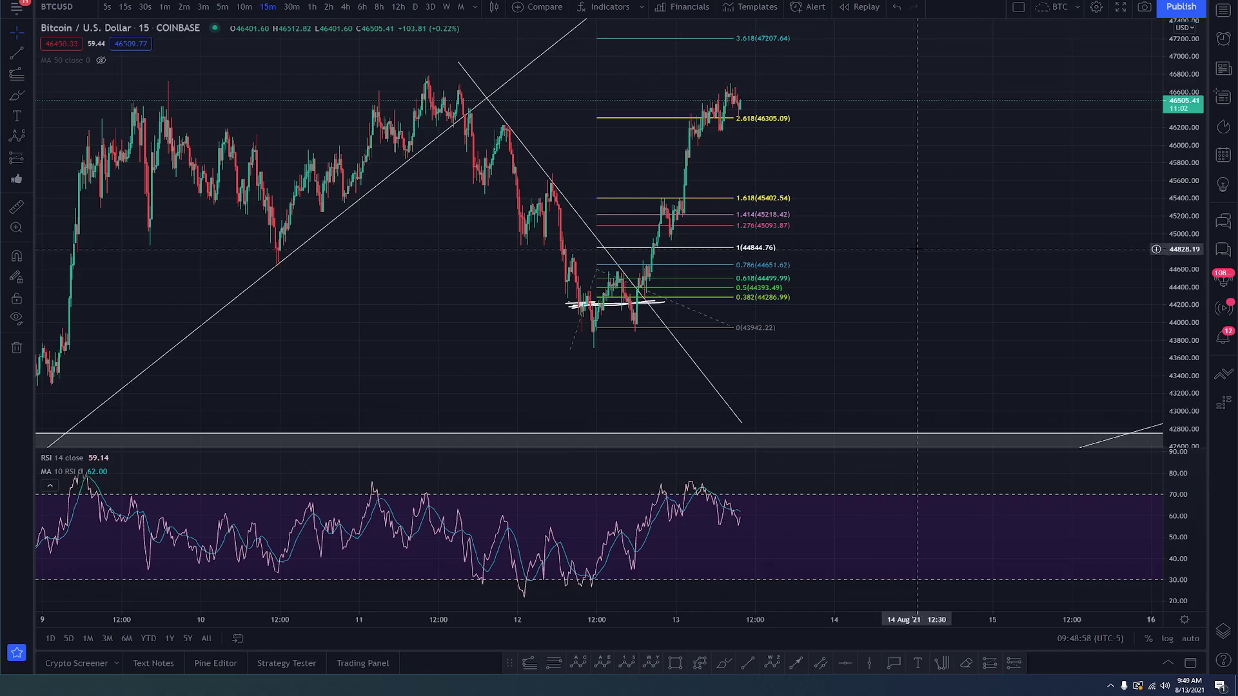
click(725, 665)
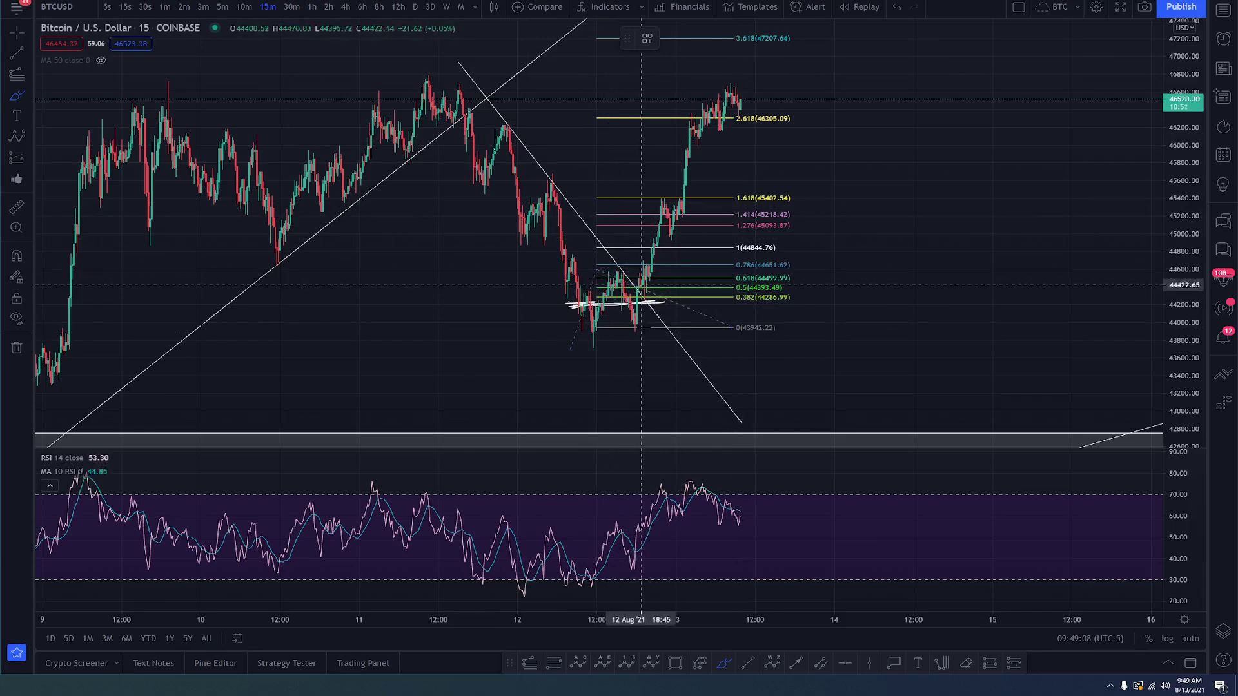
click(733, 330)
mouse_move(733, 331)
mouse_down()
mouse_move(735, 369)
mouse_move(828, 356)
mouse_up()
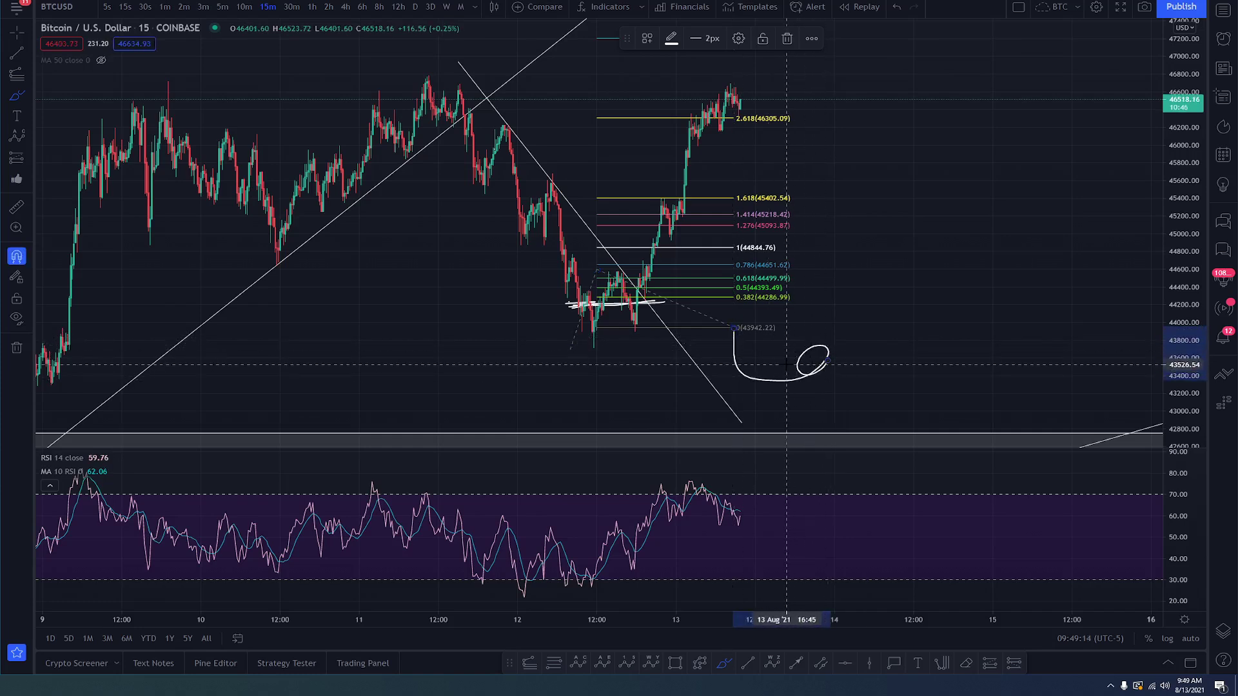
key(ctrl+z)
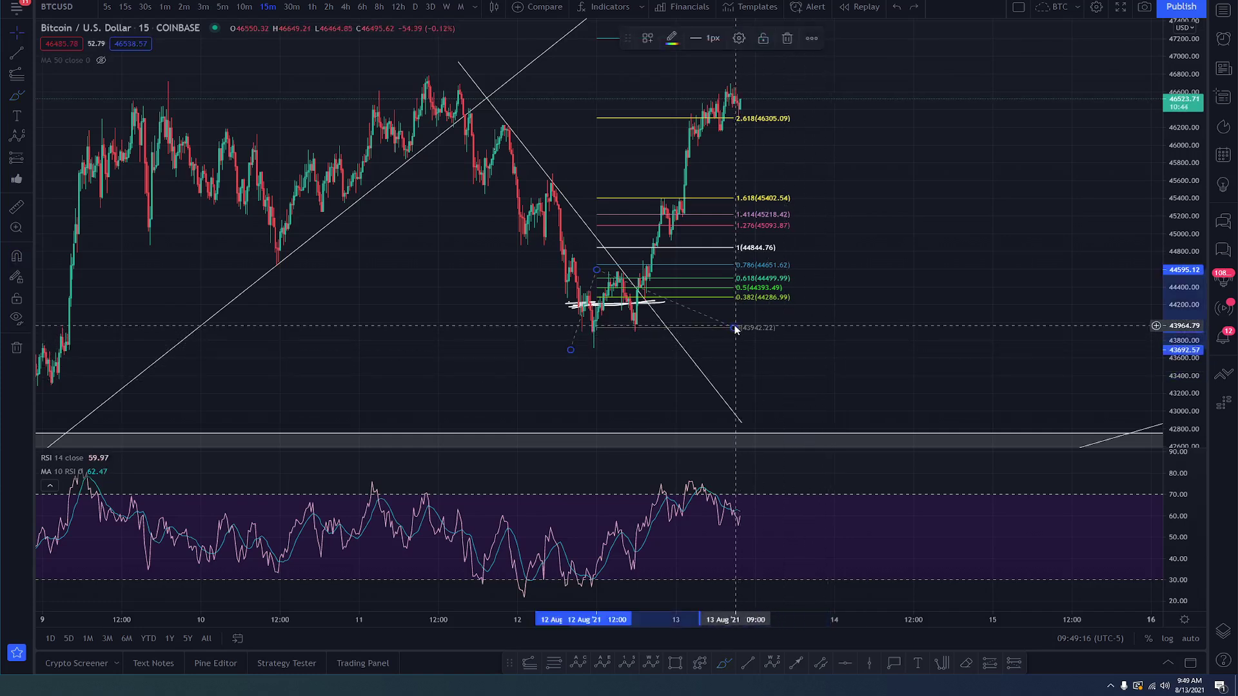
Step: Move the Fibonacci extension's zero-level anchor to about 43,886 at 13 August 11:30 and shift its first anchor slightly earlier on 12 August
drag(735, 329, 756, 333)
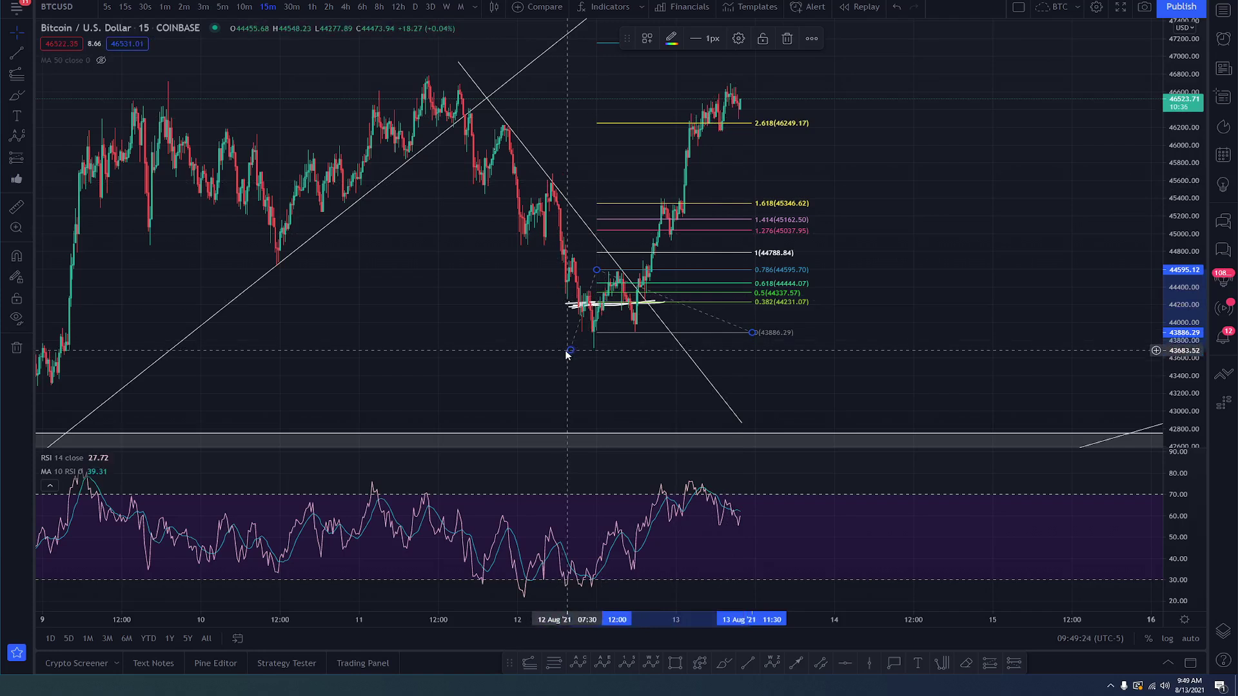
drag(566, 354, 556, 351)
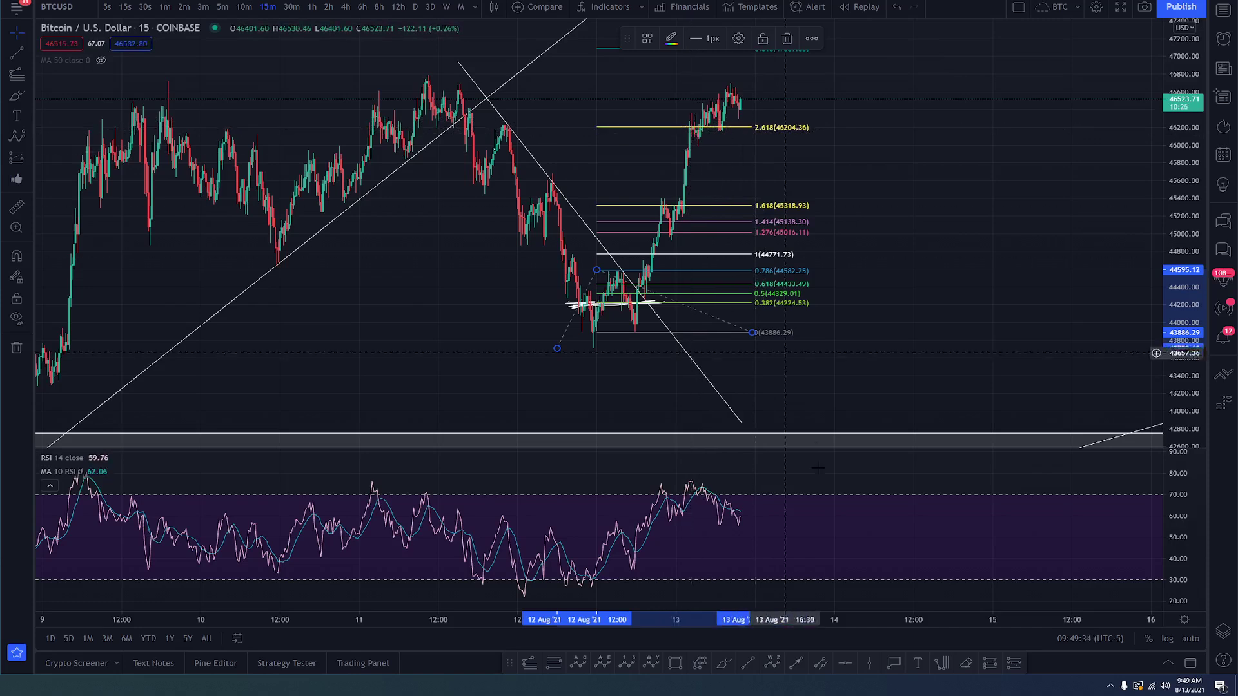
Step: Mark the rising 13 August price highs and the matching falling RSI peaks with pairs of brush strokes, tracing the swings between the highs
click(725, 663)
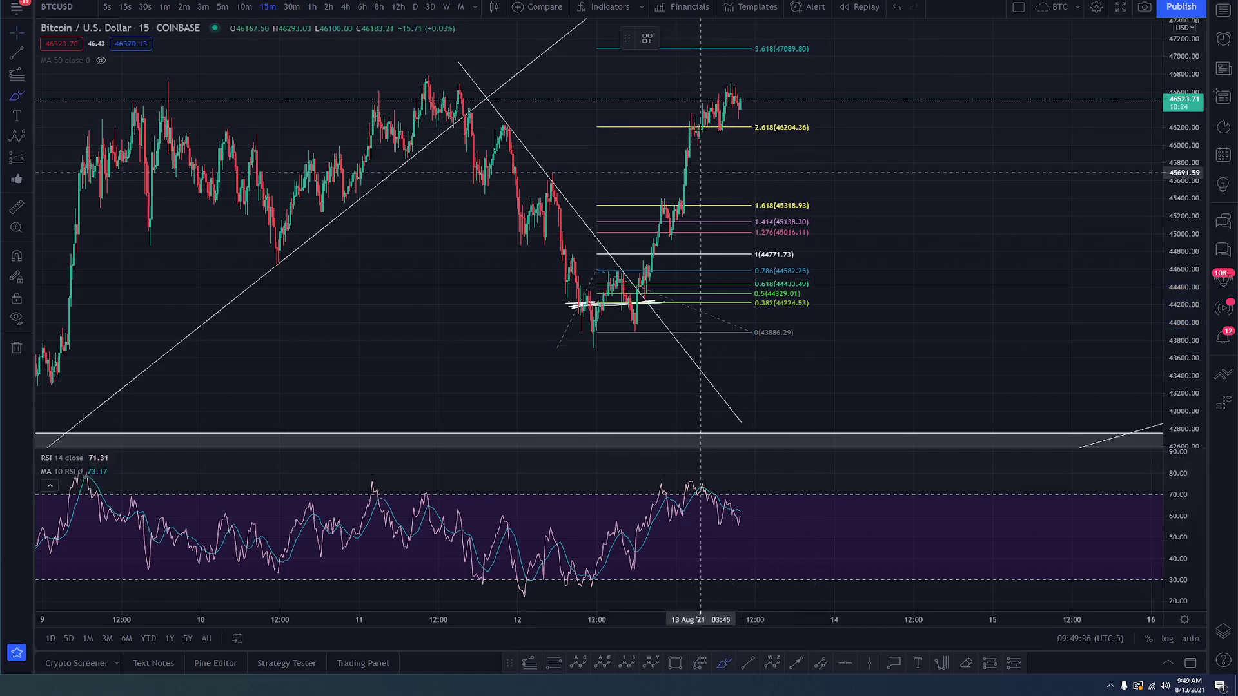
drag(686, 115, 703, 100)
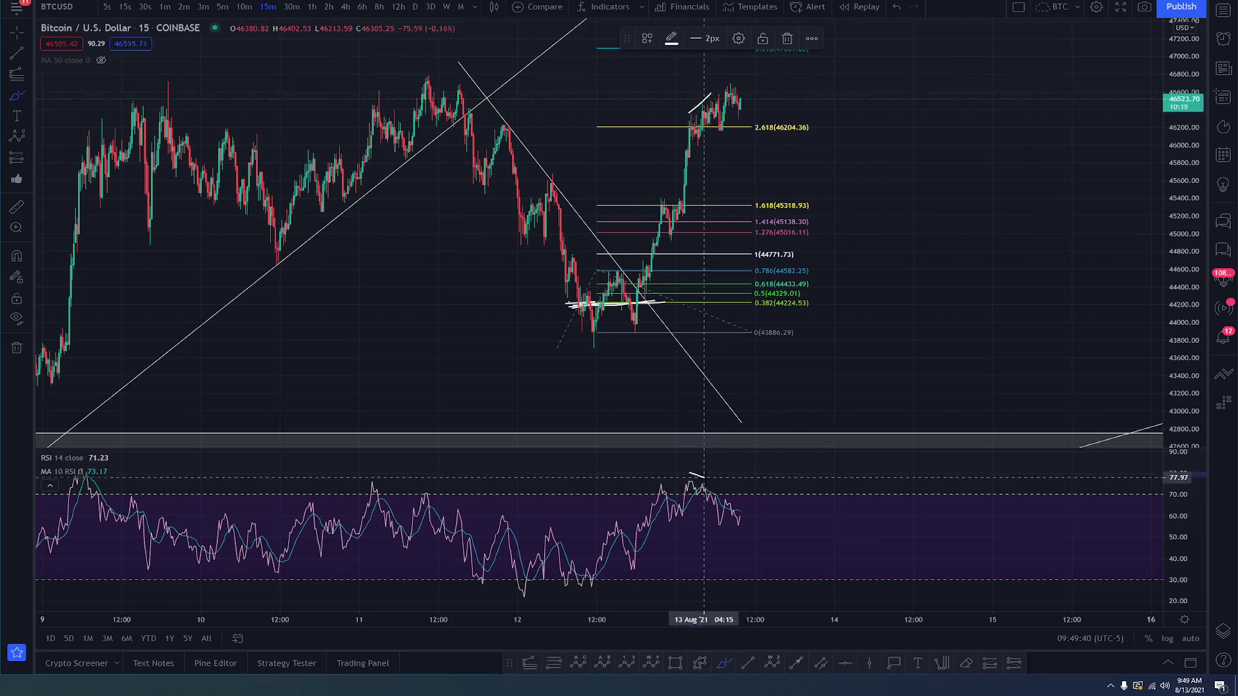
drag(704, 480, 707, 479)
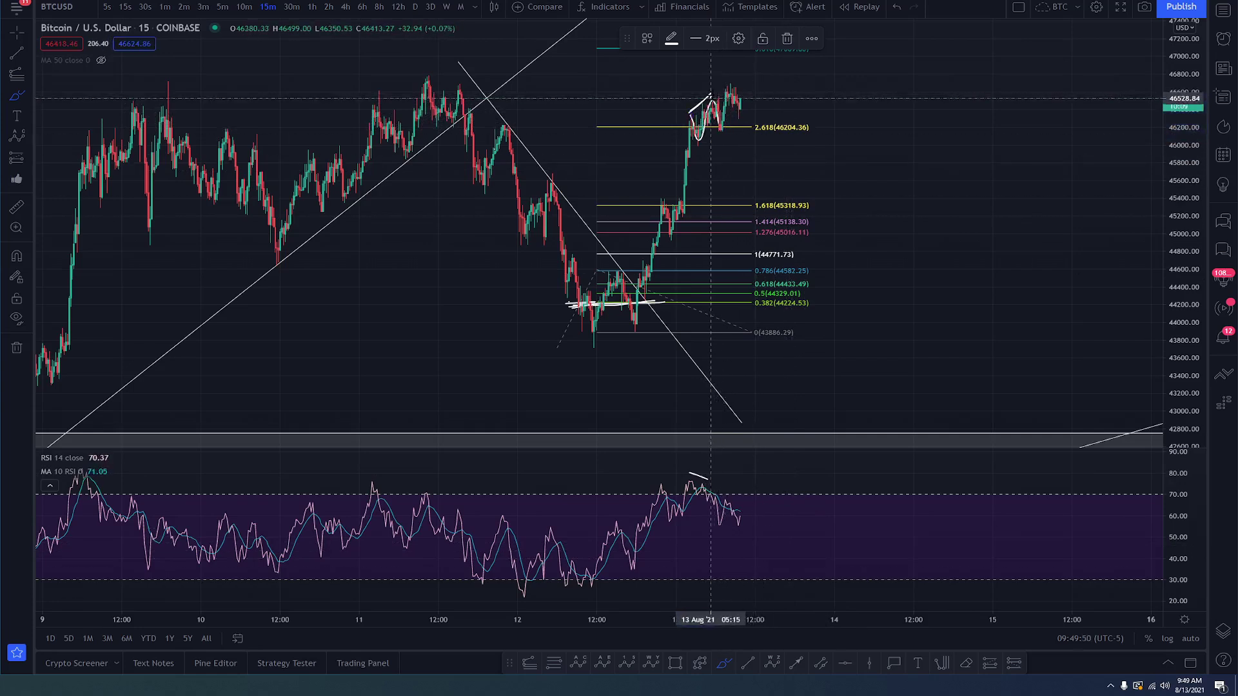
drag(711, 97, 735, 84)
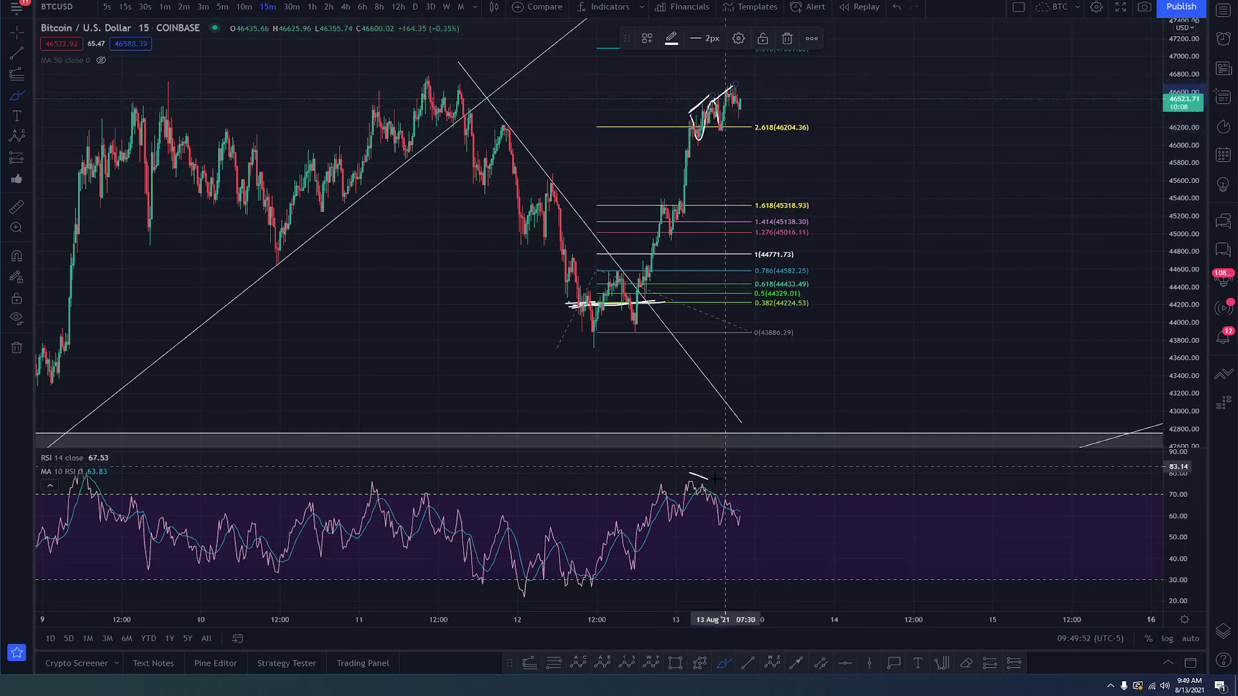
drag(715, 482, 740, 497)
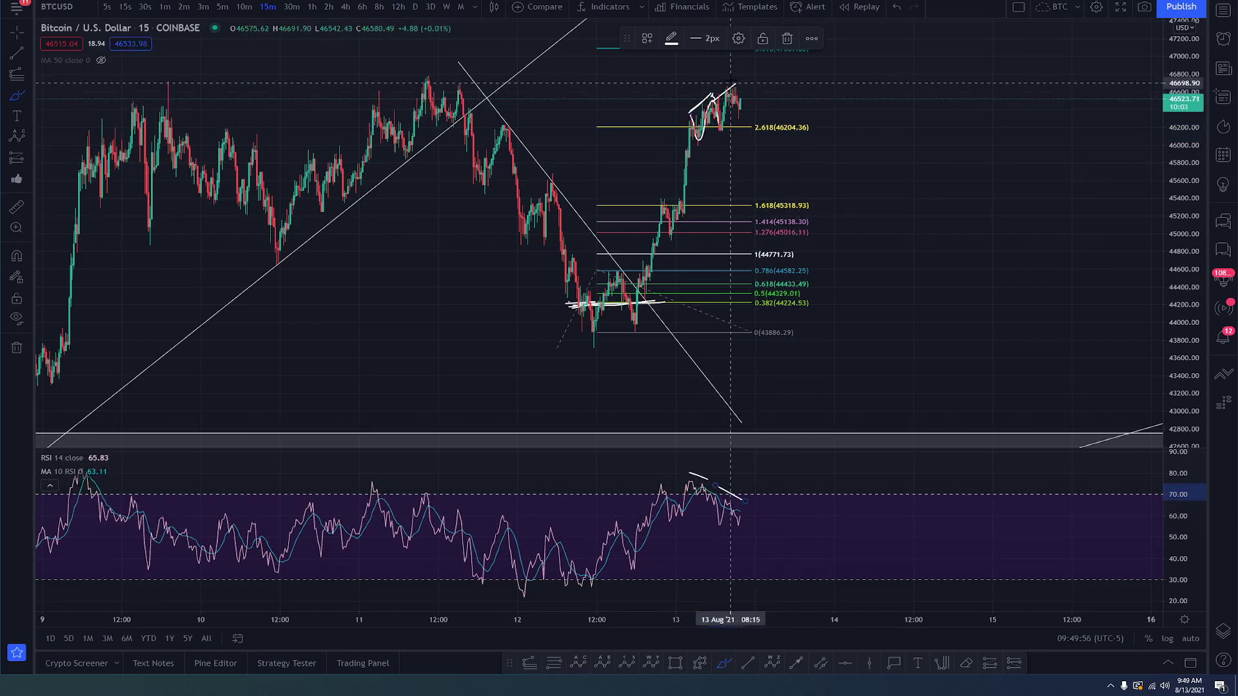
Step: Circle the first high, trace the rally from the 12 August low, sketch a zigzag decline to about 45,700, and undo these strokes
drag(695, 105, 688, 110)
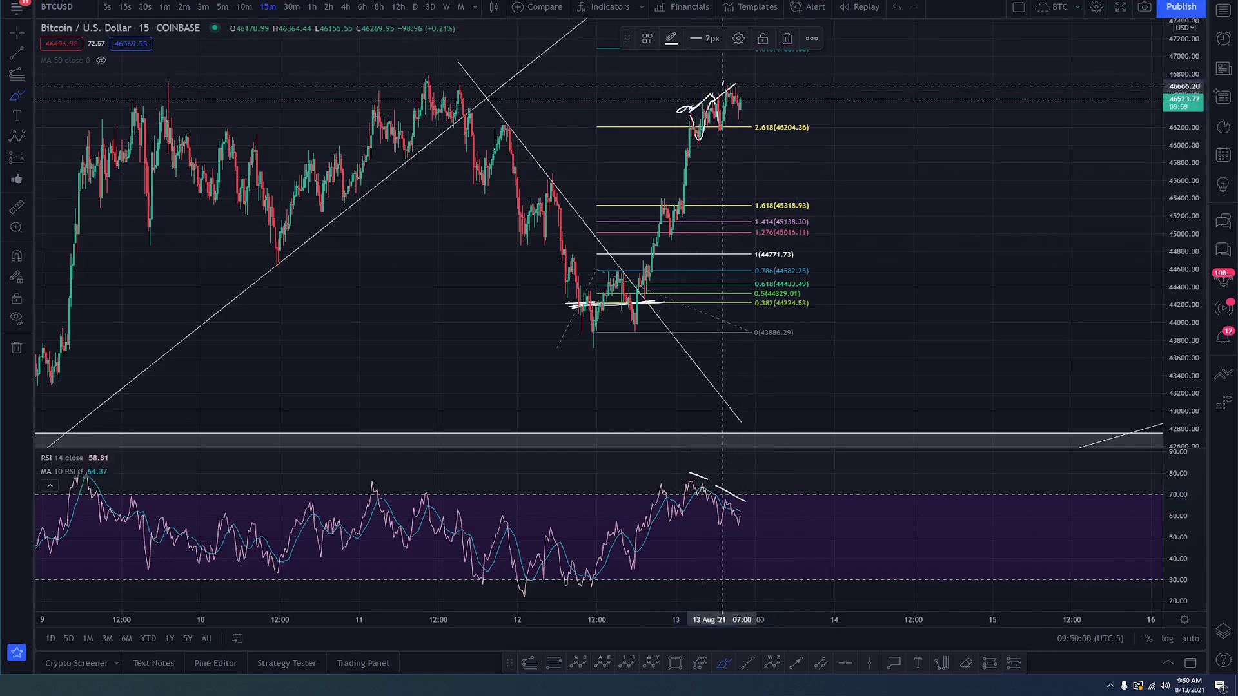
mouse_move(590, 337)
mouse_down()
mouse_move(611, 277)
mouse_move(635, 326)
mouse_move(708, 97)
mouse_up()
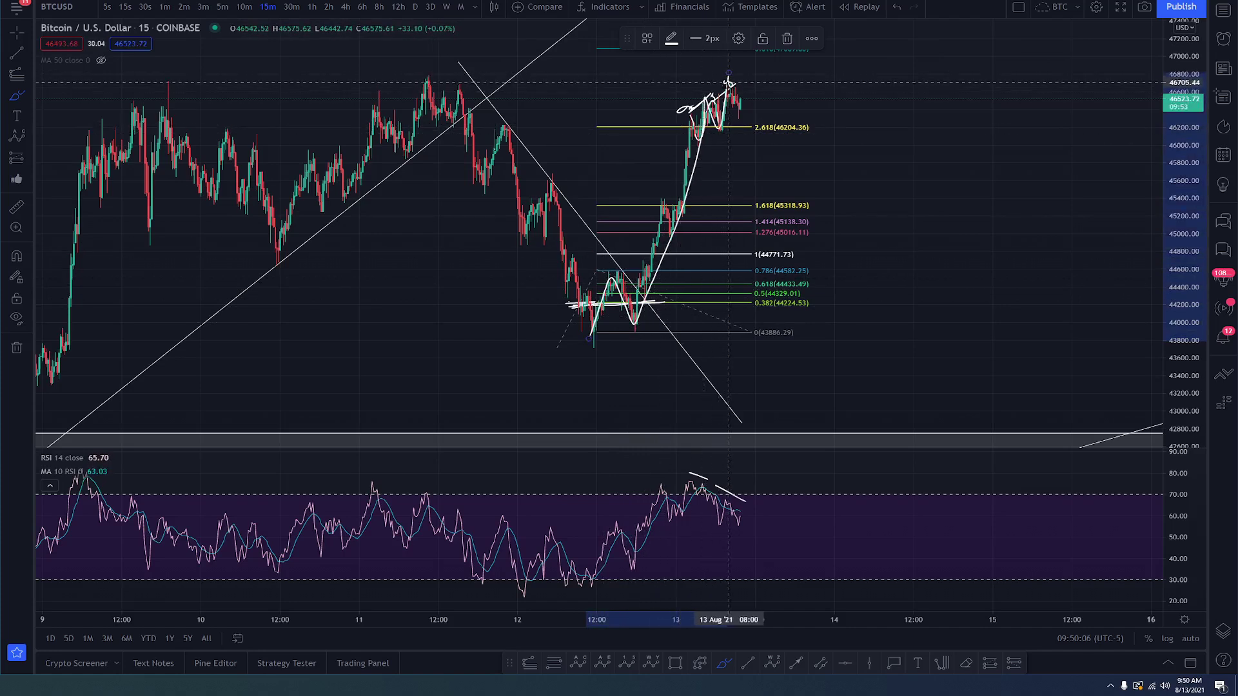
key(ctrl+z)
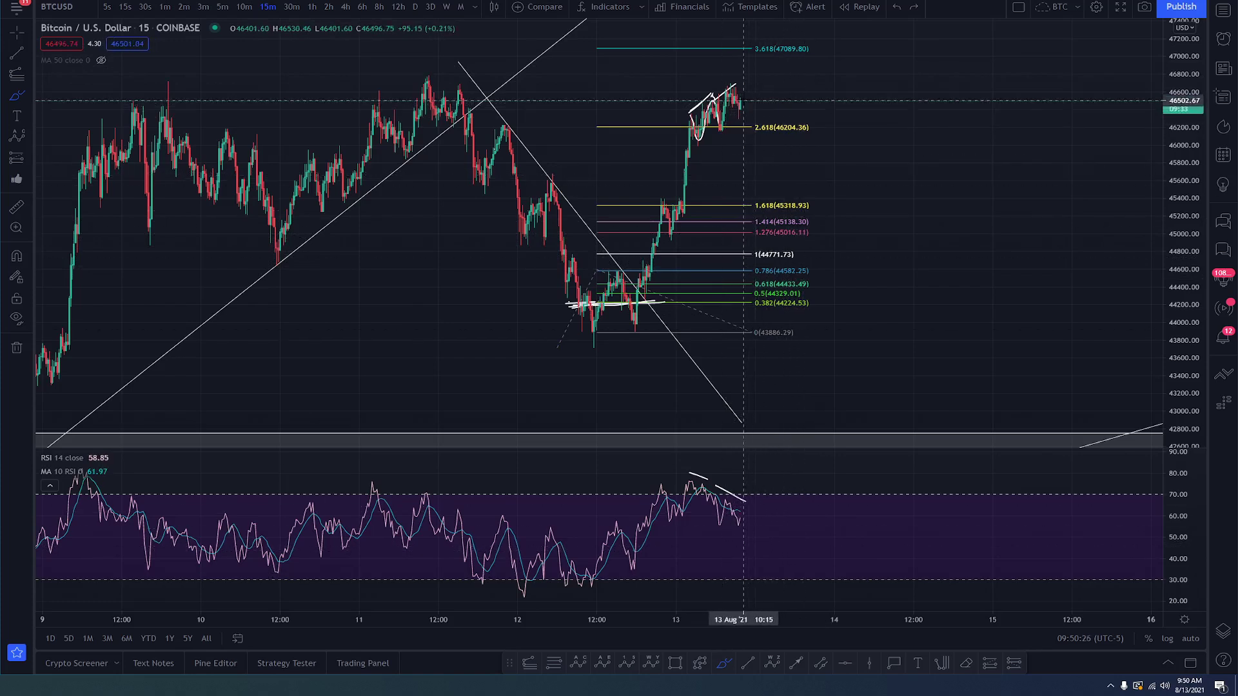
mouse_move(733, 86)
mouse_down()
mouse_move(745, 126)
mouse_move(762, 111)
mouse_move(780, 171)
mouse_up()
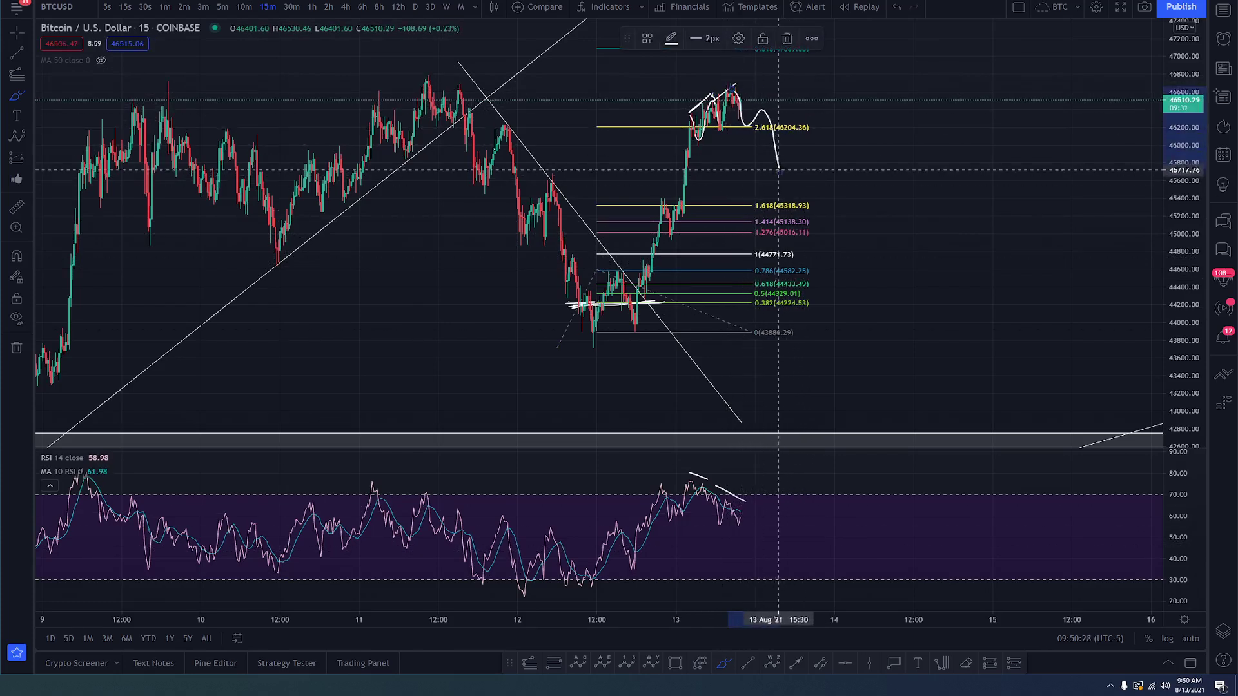
key(ctrl+z)
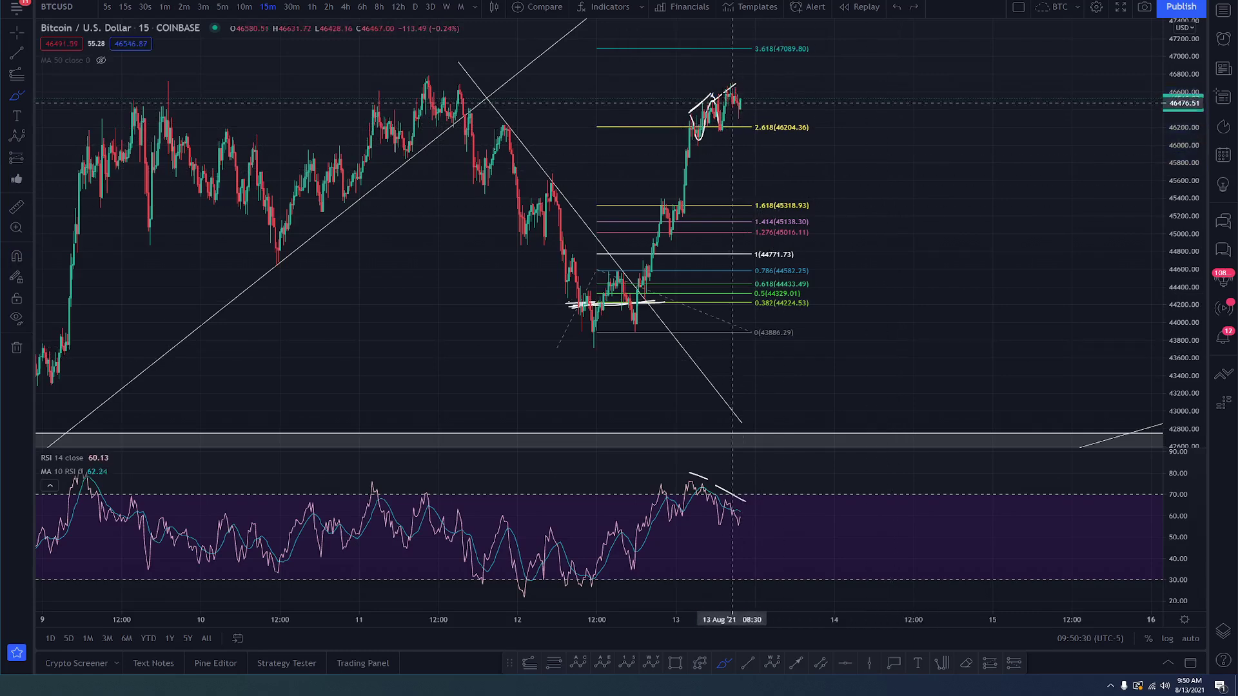
Step: Circle the whole rally, sketch a pullback from its high and a horizontal level at about 46,000, and undo these strokes
mouse_move(635, 316)
mouse_down()
mouse_move(686, 238)
mouse_move(754, 65)
mouse_move(651, 194)
mouse_move(639, 311)
mouse_up()
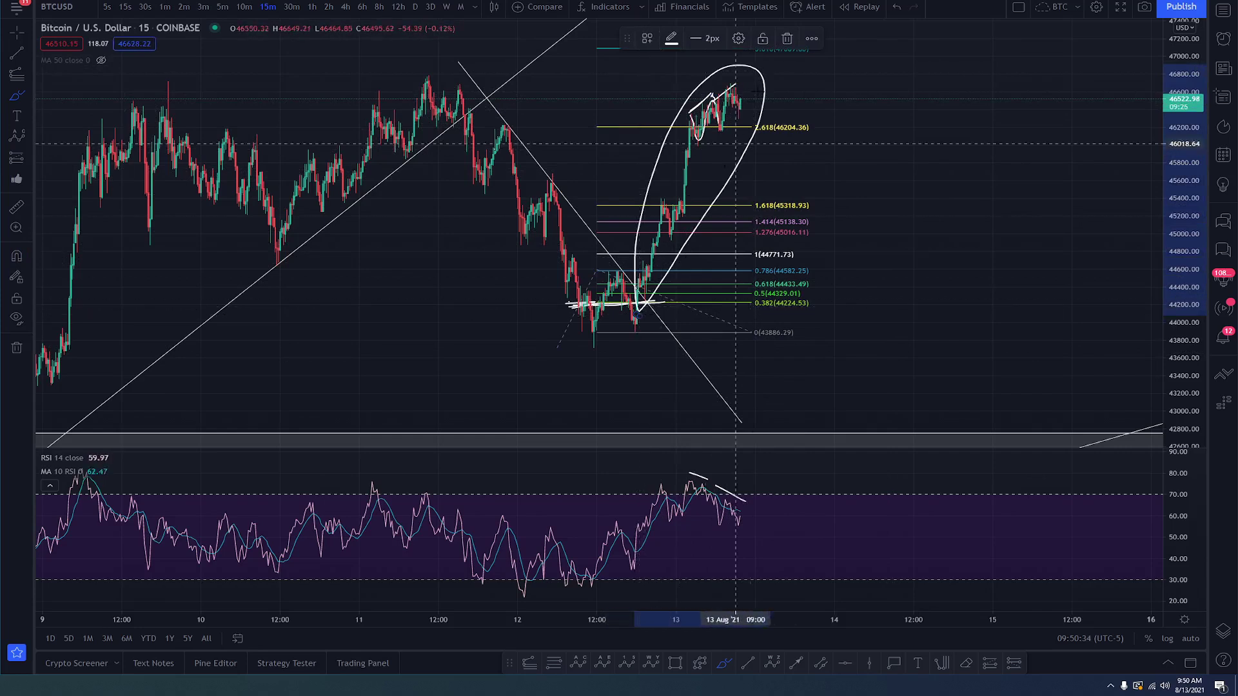
mouse_move(725, 85)
mouse_down()
mouse_move(748, 82)
mouse_move(751, 136)
mouse_move(771, 119)
mouse_move(779, 143)
mouse_move(646, 146)
mouse_up()
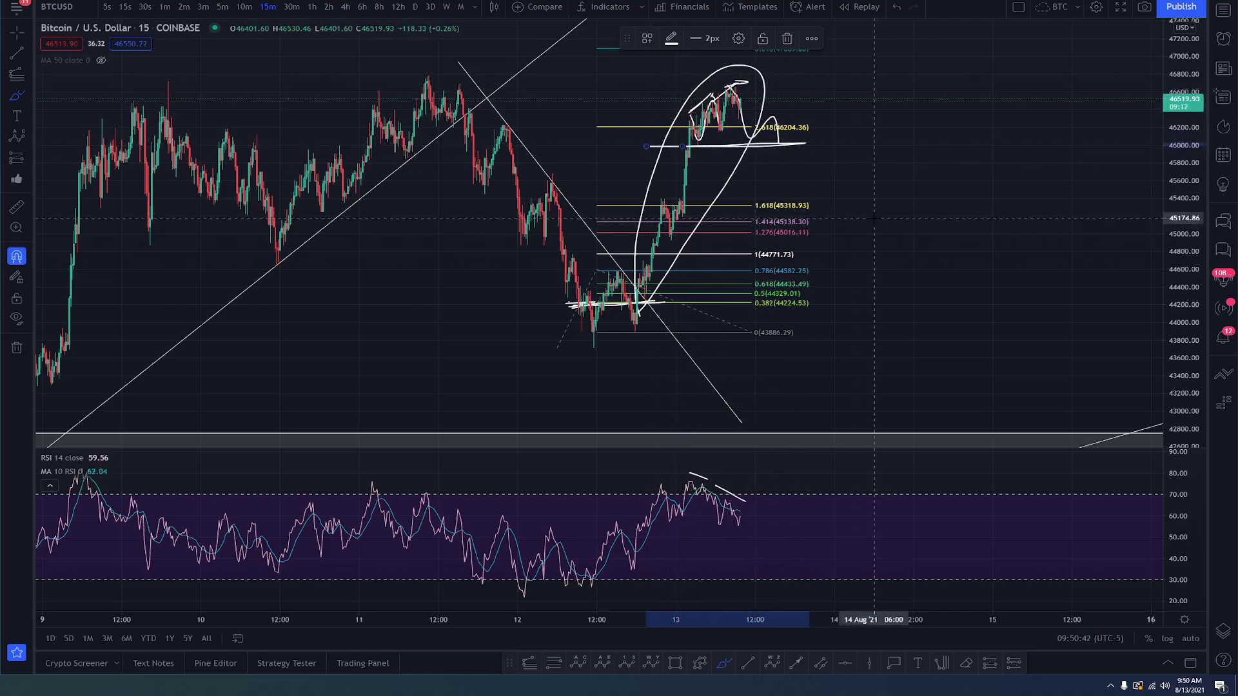
key(ctrl+z)
key(ctrl+z)
key(ctrl+z)
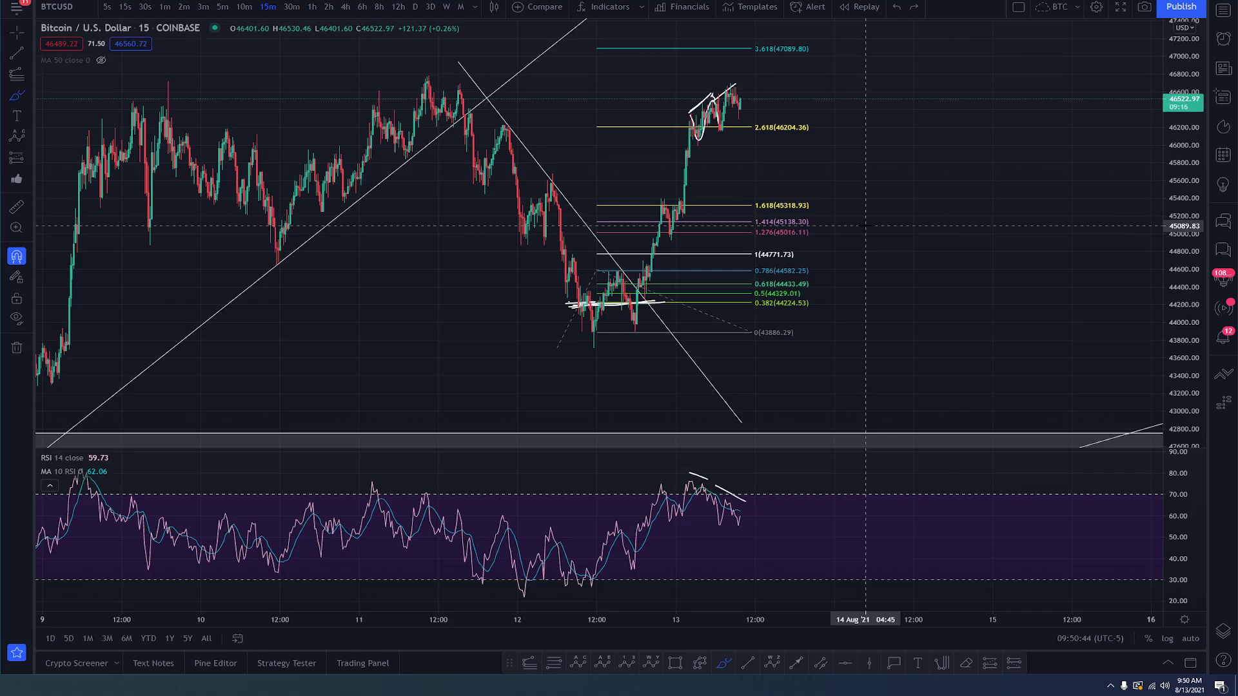
Step: Sketch a zigzag decline from the 13 August high to about 45,100, and undo it together with the second pair of divergence strokes
mouse_move(738, 87)
mouse_down()
mouse_move(718, 93)
mouse_move(741, 103)
mouse_move(751, 151)
mouse_move(822, 164)
mouse_move(844, 224)
mouse_up()
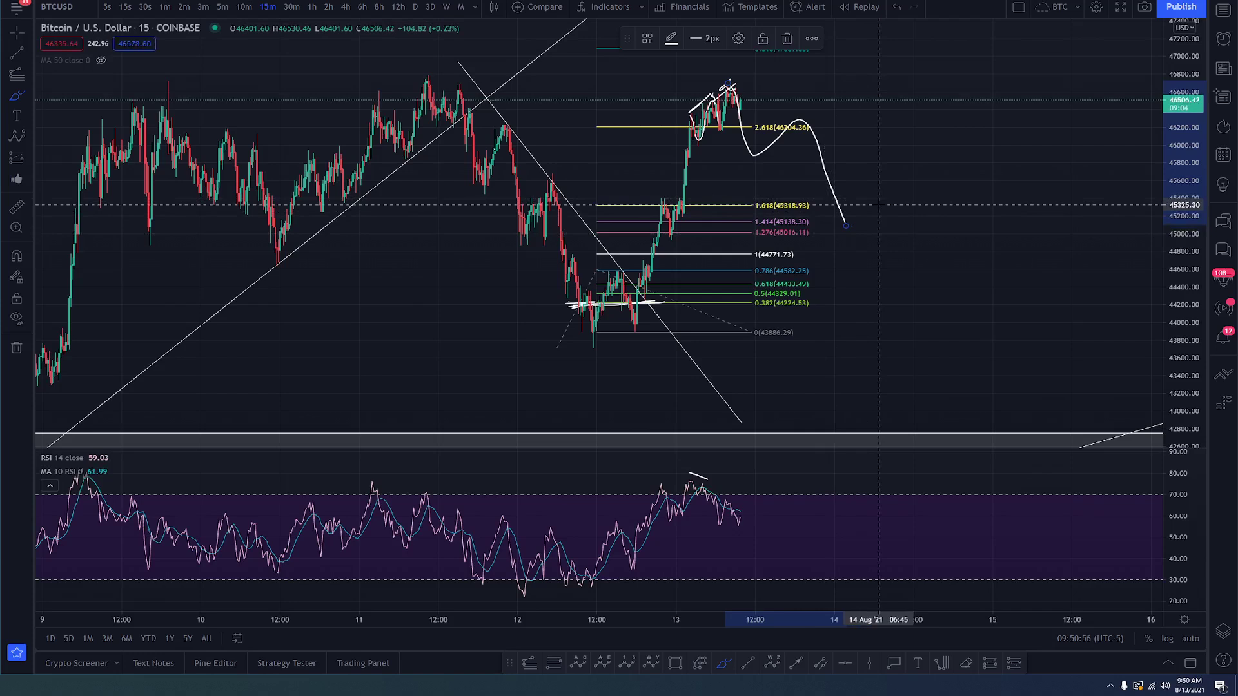
key(ctrl+z)
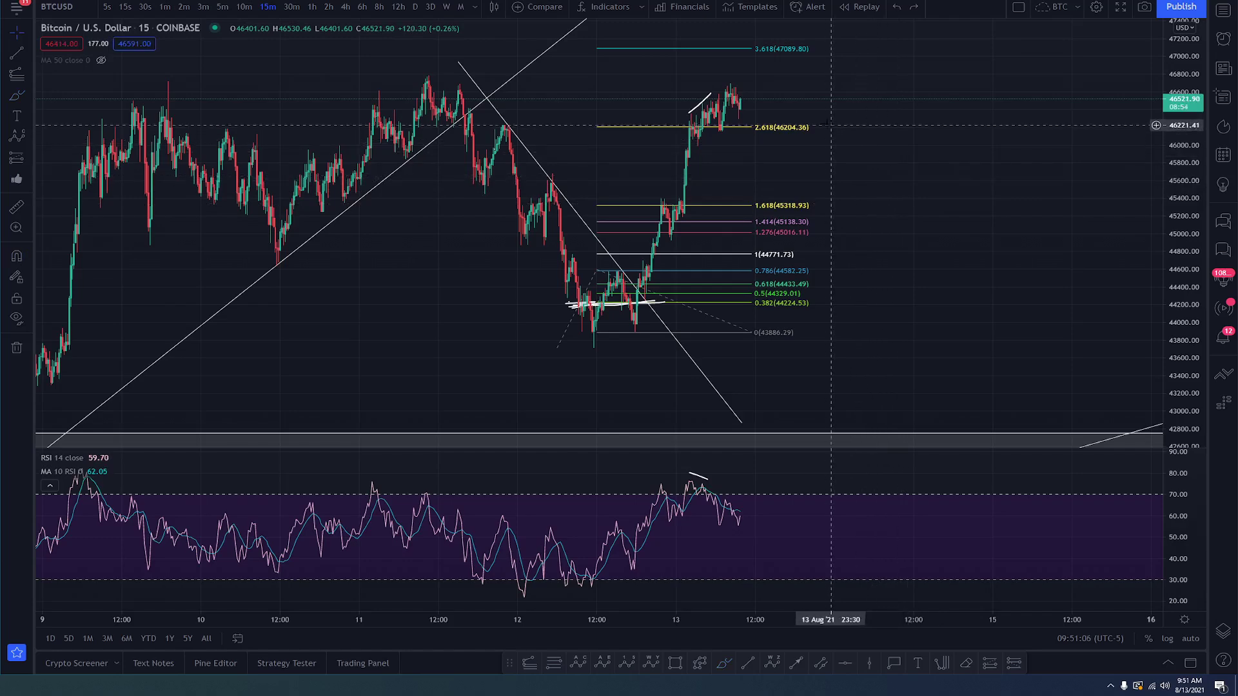
Step: Sketch a zigzag pullback from the 13 August high to about 46,000 and a matching RSI decline to about 30
scroll(804, 87, up, 2)
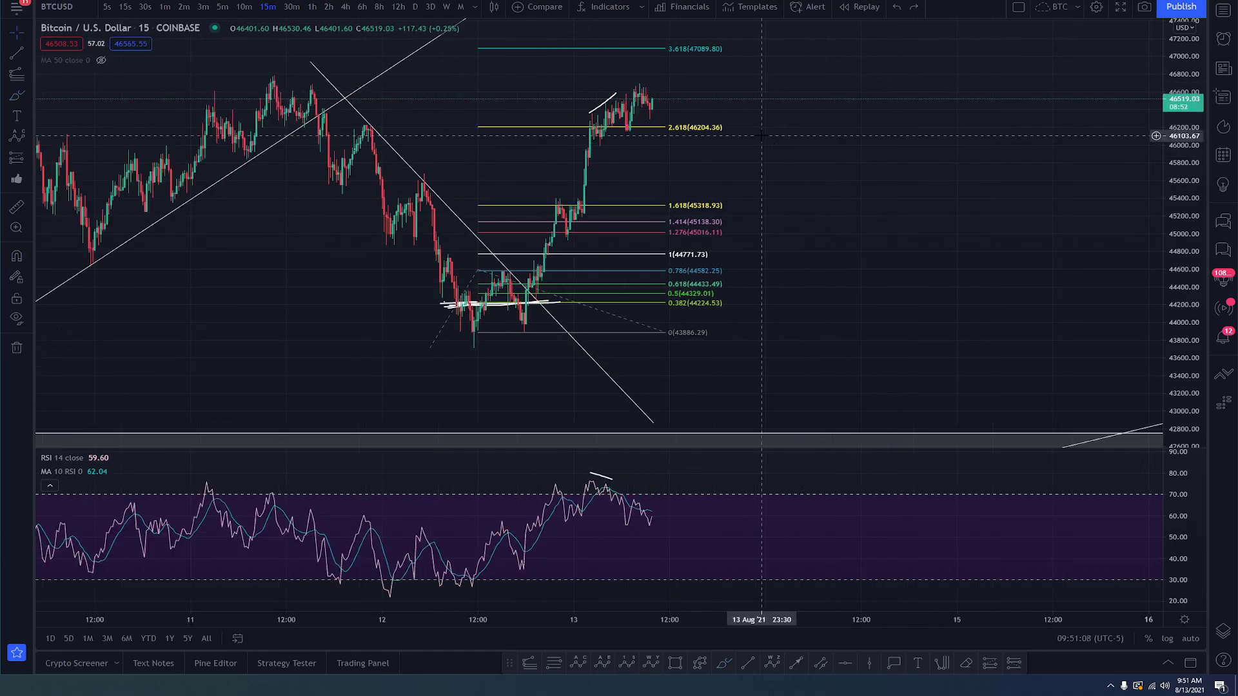
drag(768, 137, 788, 141)
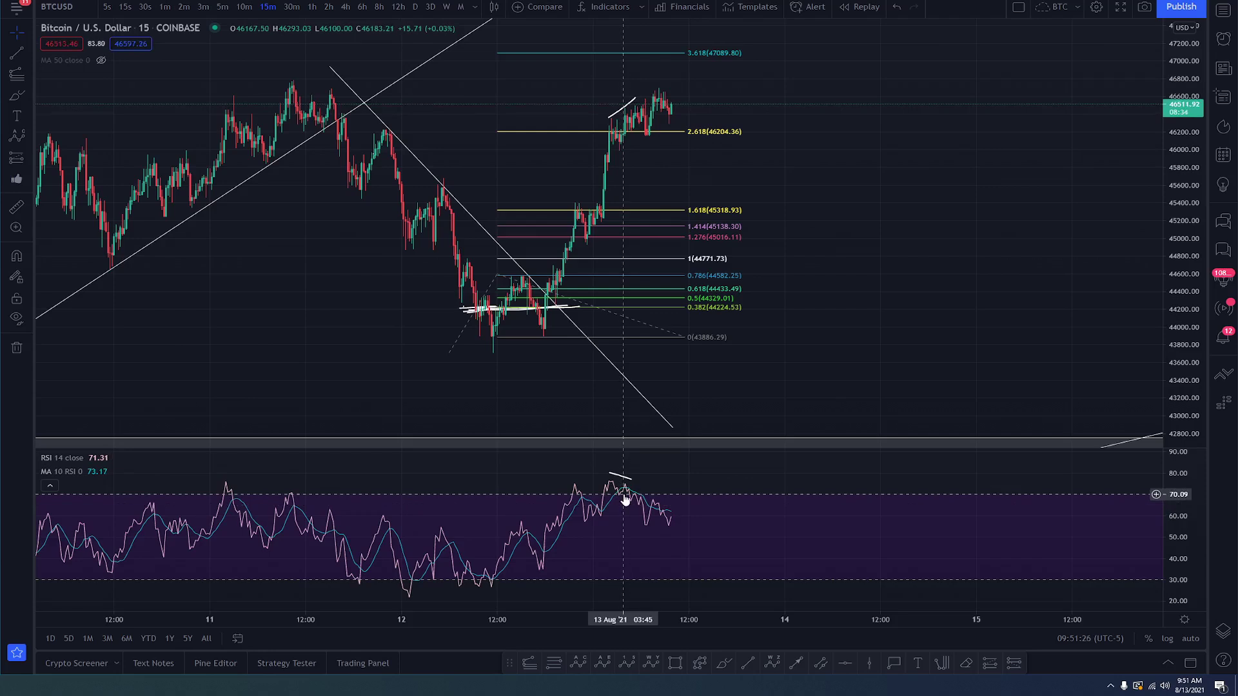
click(725, 667)
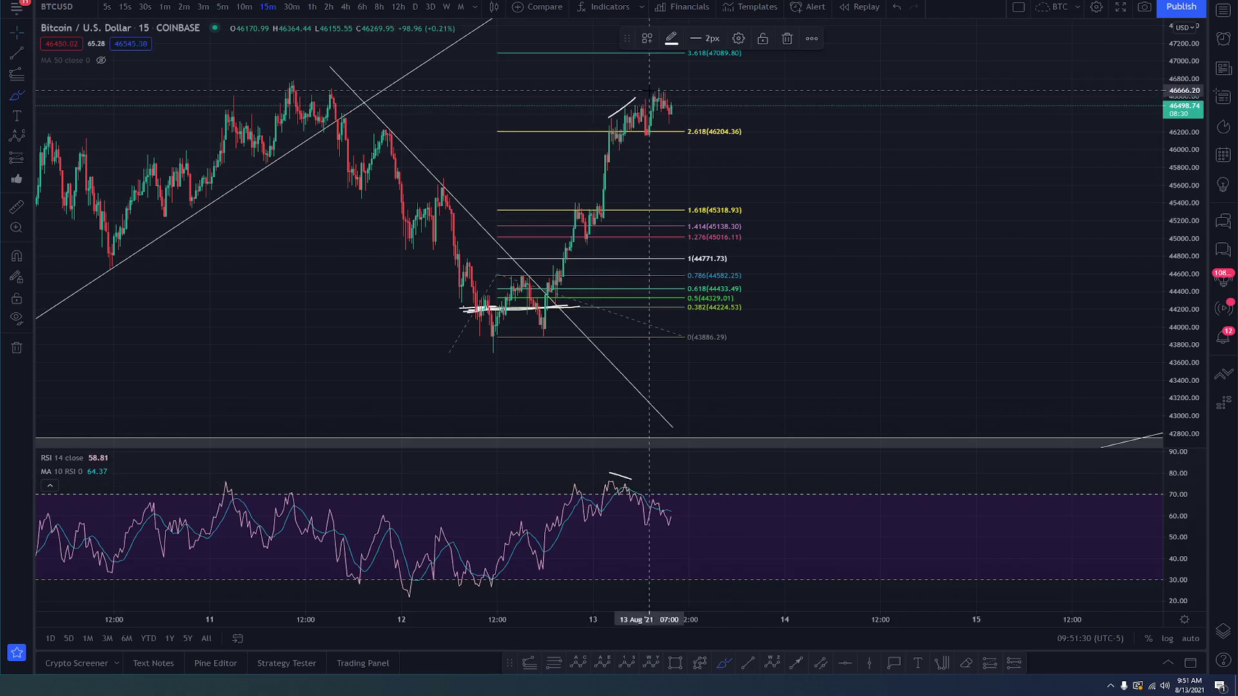
mouse_move(655, 90)
mouse_down()
mouse_move(668, 115)
mouse_move(696, 119)
mouse_move(703, 148)
mouse_up()
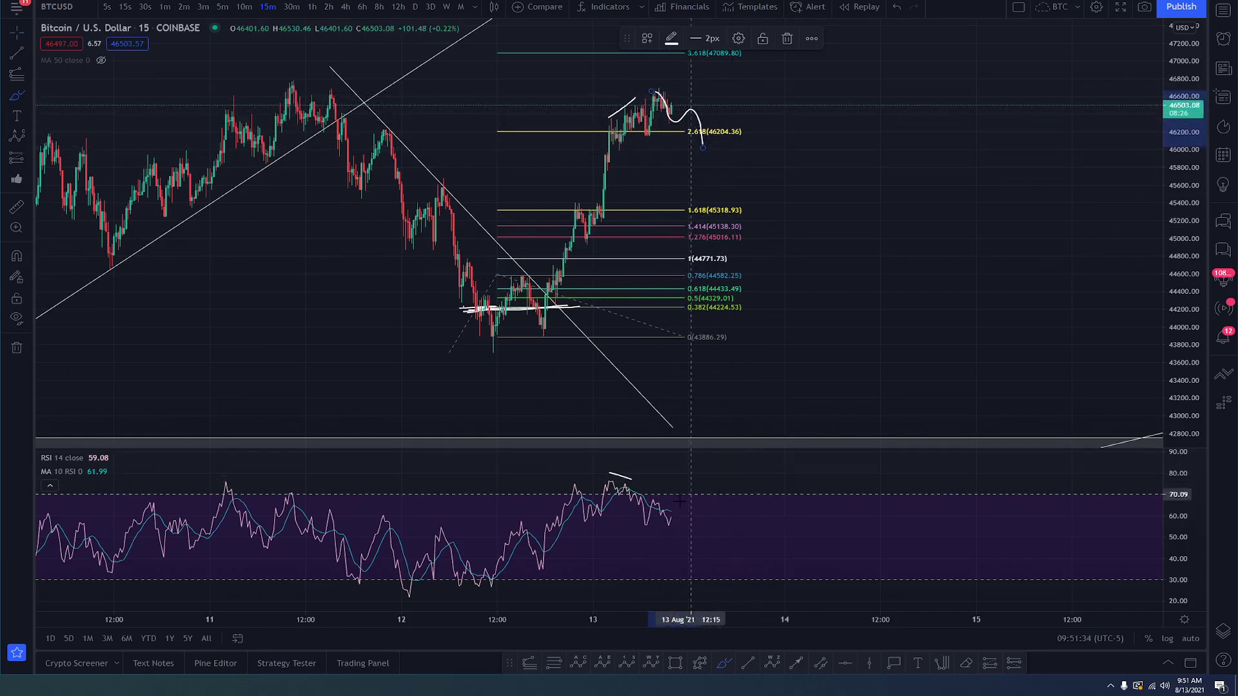
mouse_move(669, 519)
mouse_down()
mouse_move(686, 516)
mouse_move(729, 583)
mouse_up()
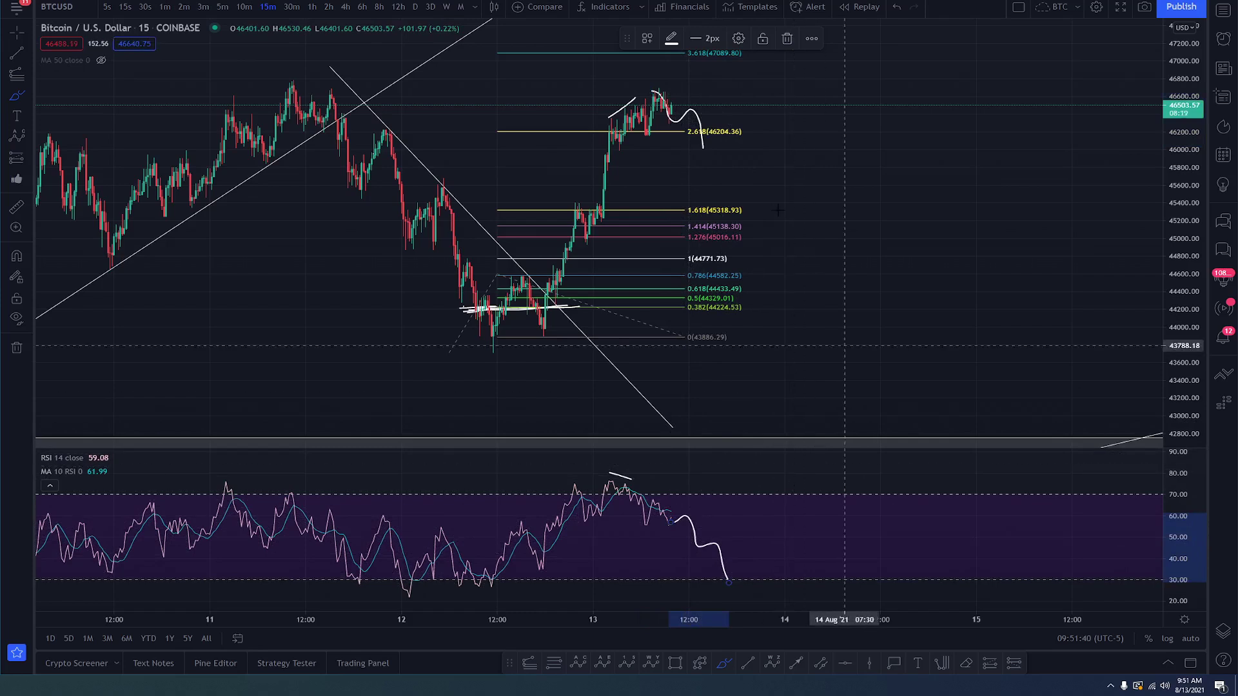
Step: Retrace the projected declines, join the RSI lows with a falling stroke, and join the price lows with a rising stroke continued as a rally above 47,000
click(681, 116)
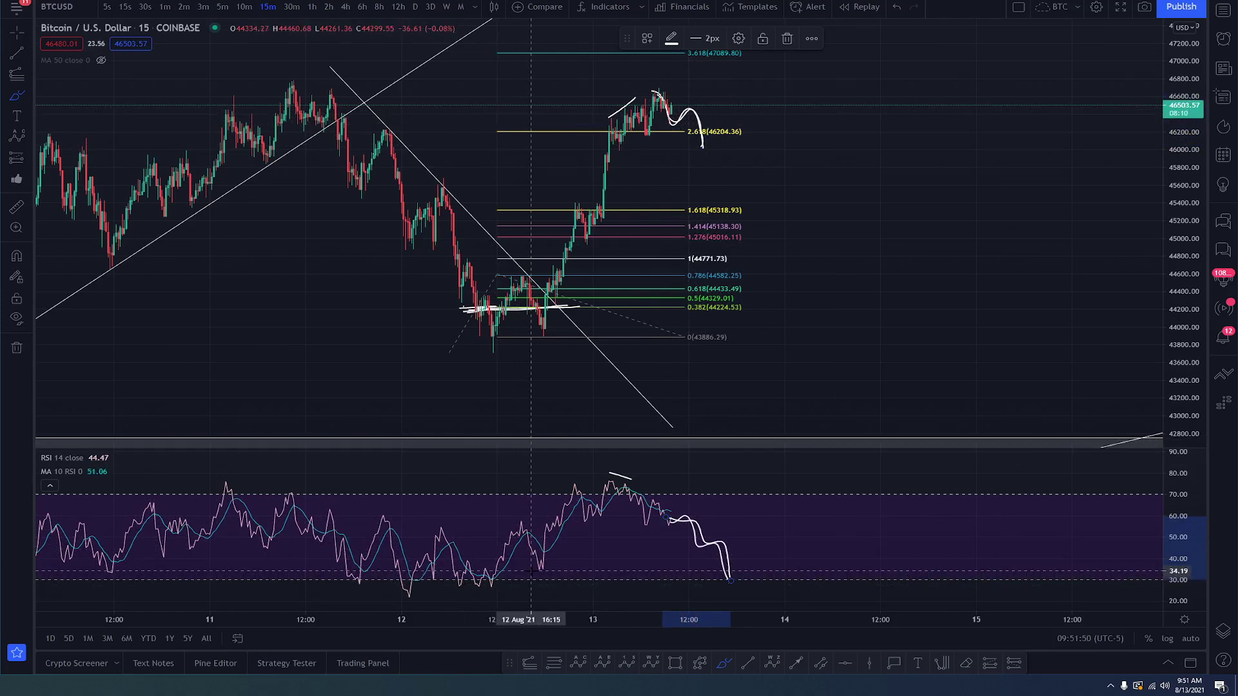
drag(531, 570, 729, 588)
mouse_move(542, 332)
mouse_down()
mouse_move(723, 132)
mouse_move(707, 152)
mouse_move(746, 20)
mouse_up()
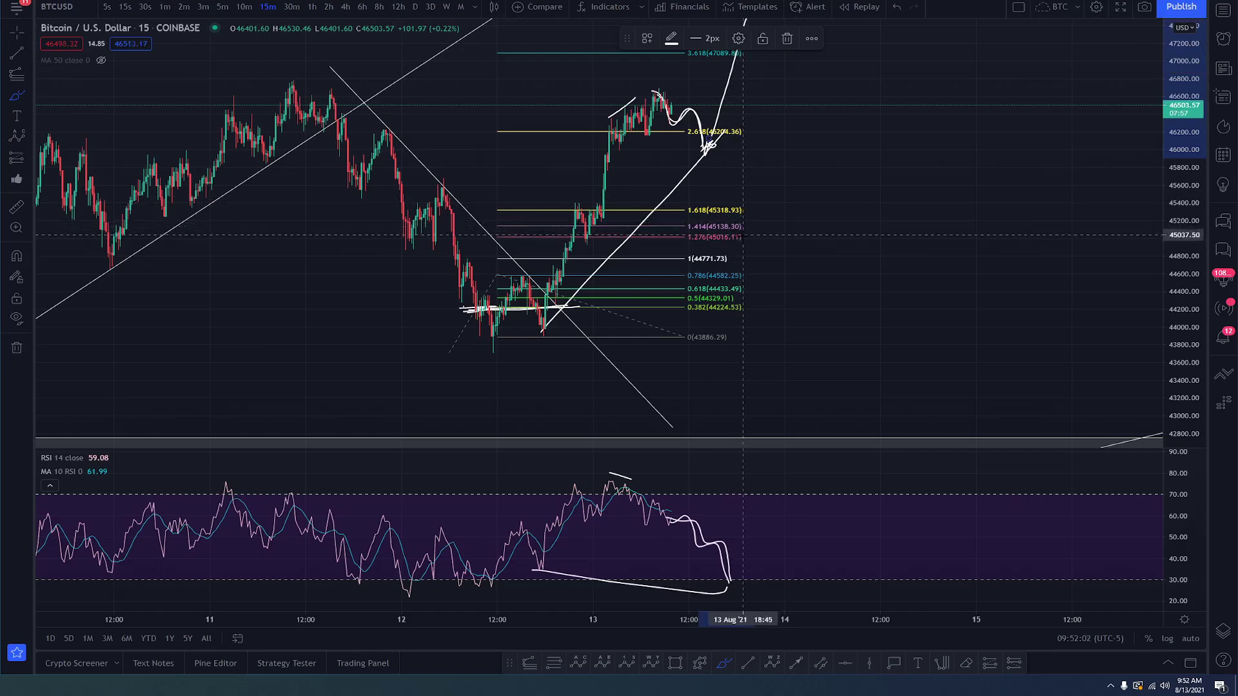
Step: Sketch the RSI falling to about 30 and rebounding, and extend it as a wave swinging between about 25 and 80 past 15 August
scroll(723, 331, down, 1)
scroll(723, 331, down, 1)
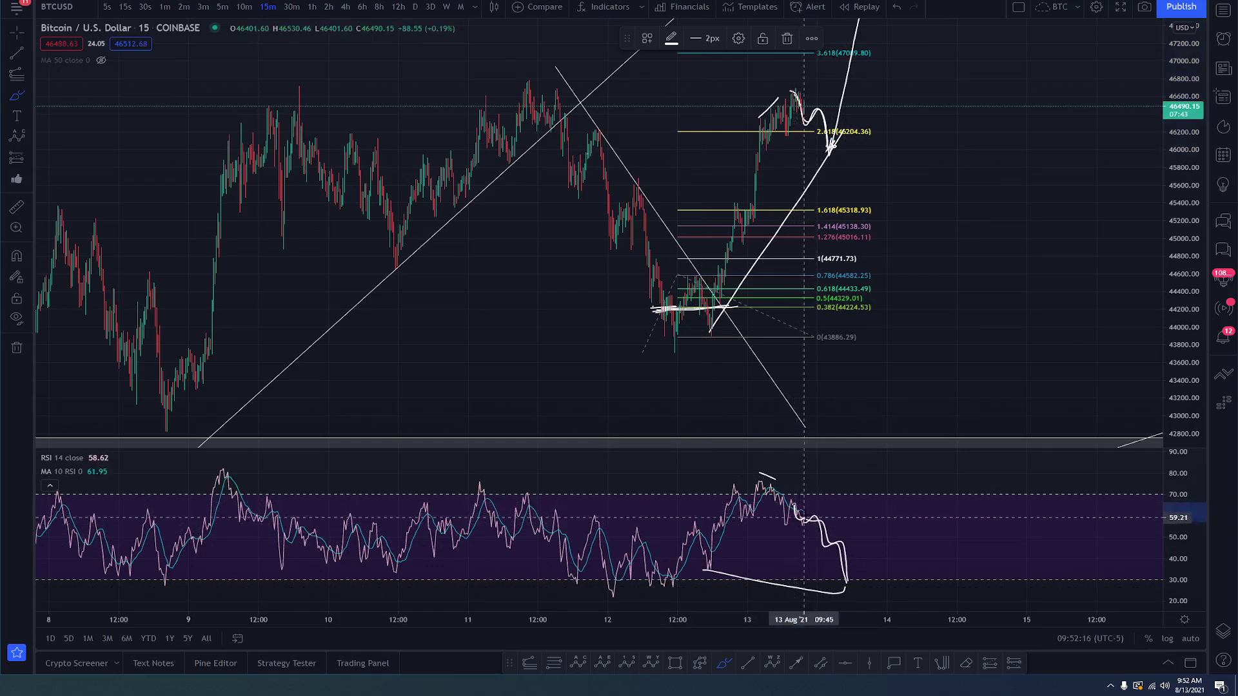
drag(833, 538, 848, 583)
mouse_move(786, 501)
mouse_down()
mouse_move(860, 588)
mouse_move(905, 506)
mouse_up()
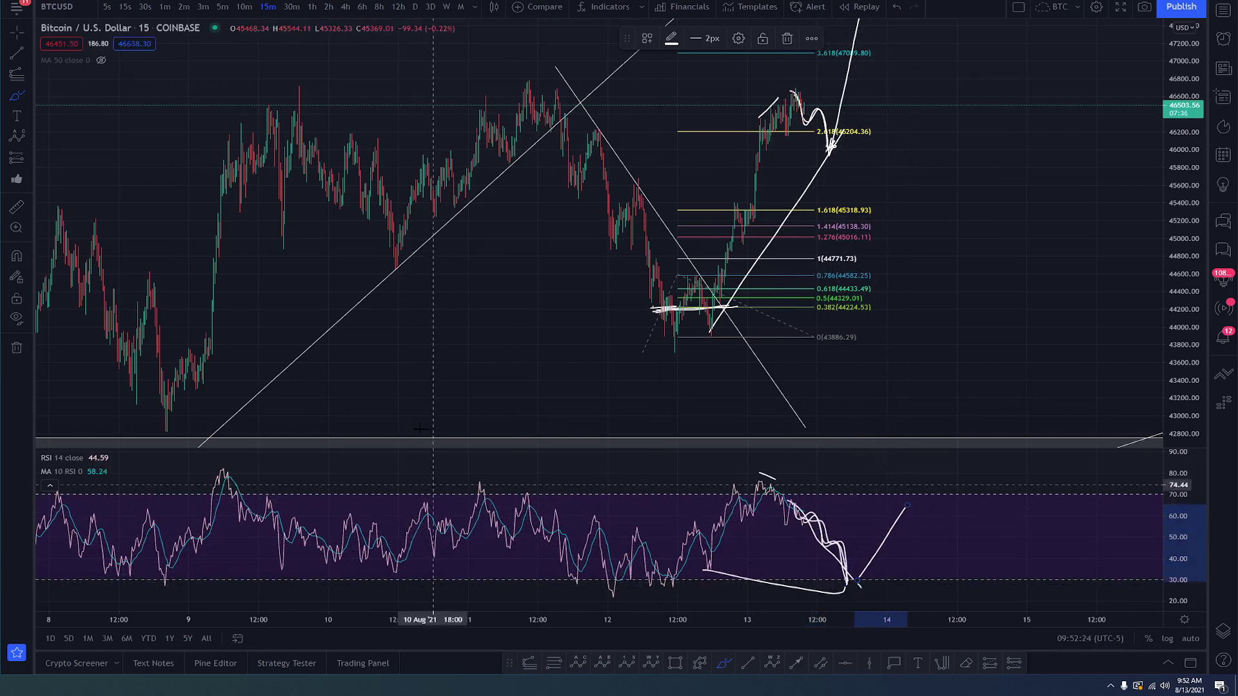
scroll(387, 407, down, 3)
scroll(361, 387, up, 5)
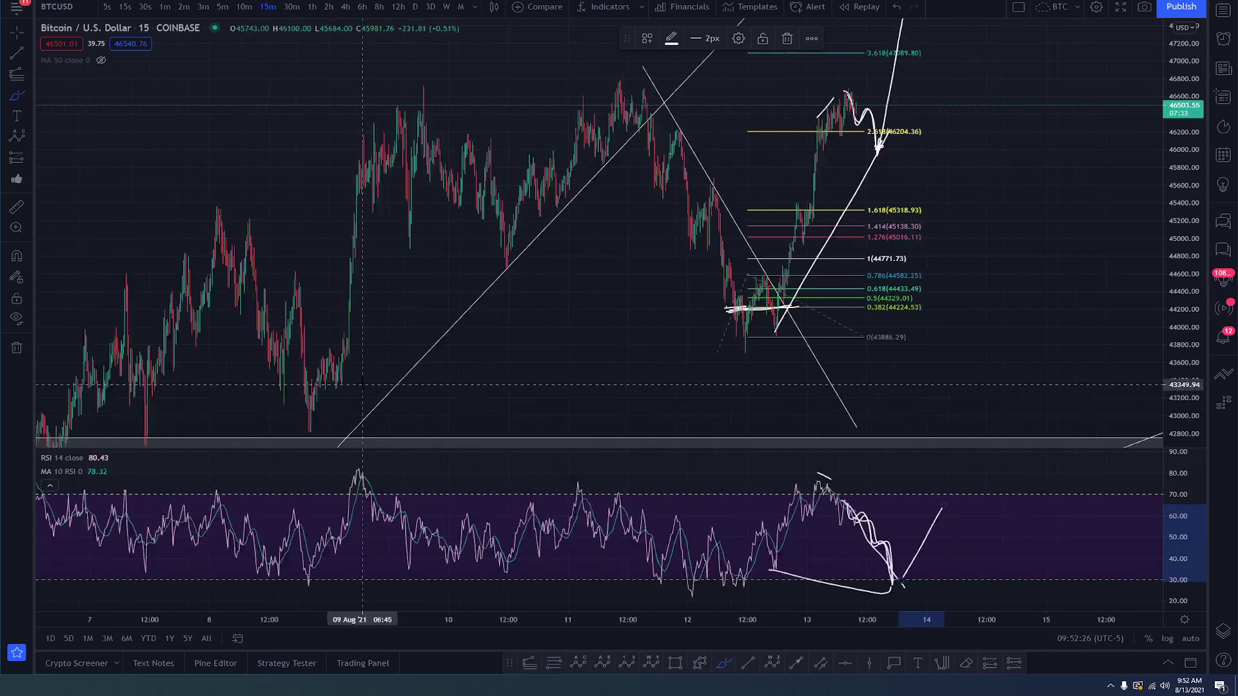
mouse_move(568, 576)
mouse_down()
mouse_move(677, 474)
mouse_move(799, 584)
mouse_move(826, 578)
mouse_up()
mouse_move(879, 497)
mouse_down()
mouse_move(955, 525)
mouse_move(1015, 577)
mouse_move(1078, 506)
mouse_move(1121, 490)
mouse_move(1164, 553)
mouse_up()
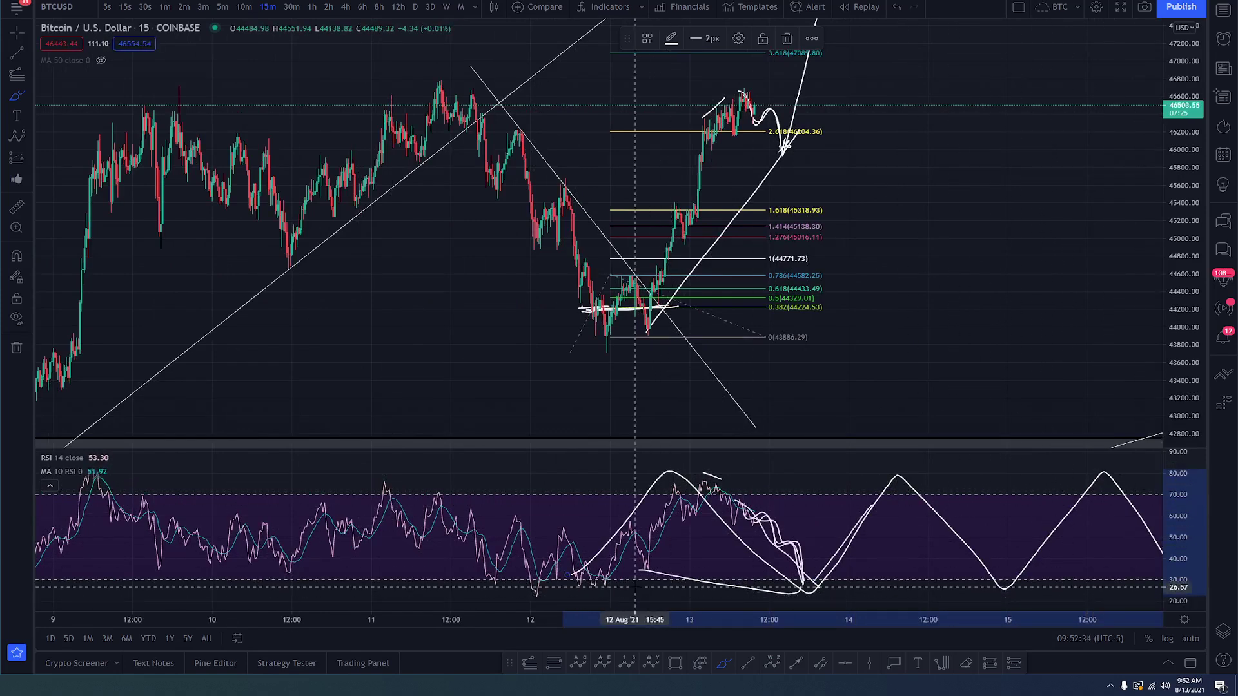
Step: Undo the RSI wave strokes, the strokes joining the lows, and the retraced RSI decline
key(ctrl+z)
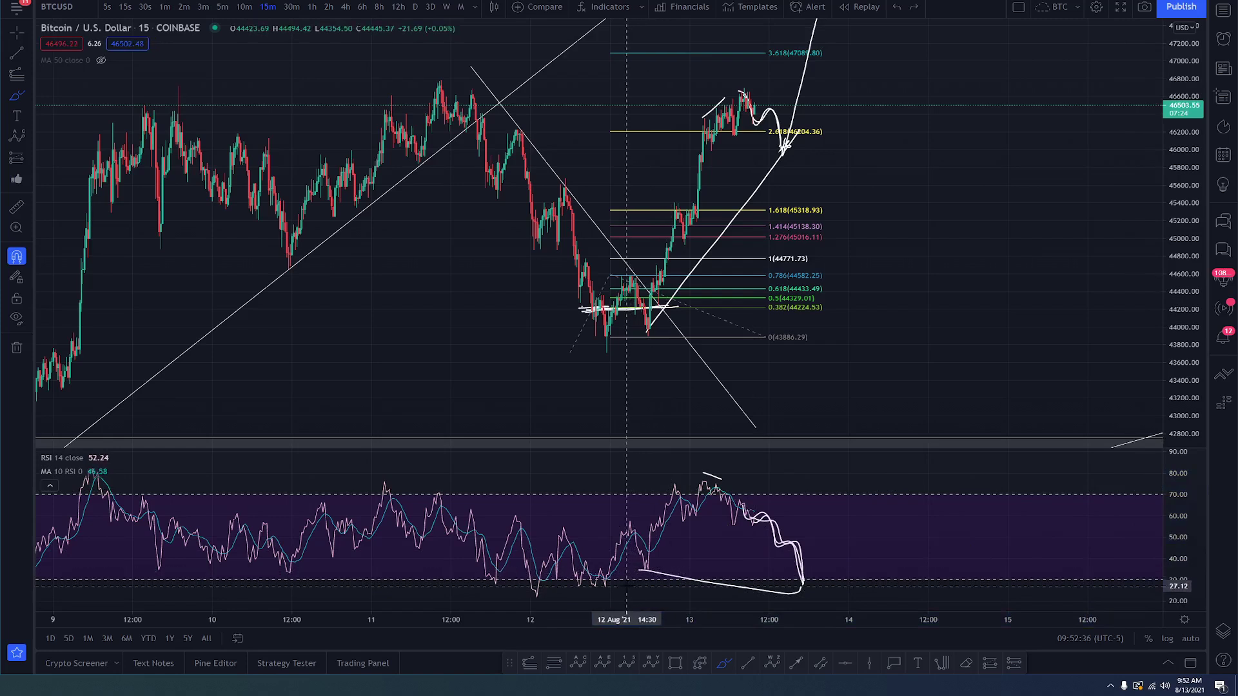
key(ctrl+z)
key(ctrl+z)
key(ctrl+z)
key(ctrl+z)
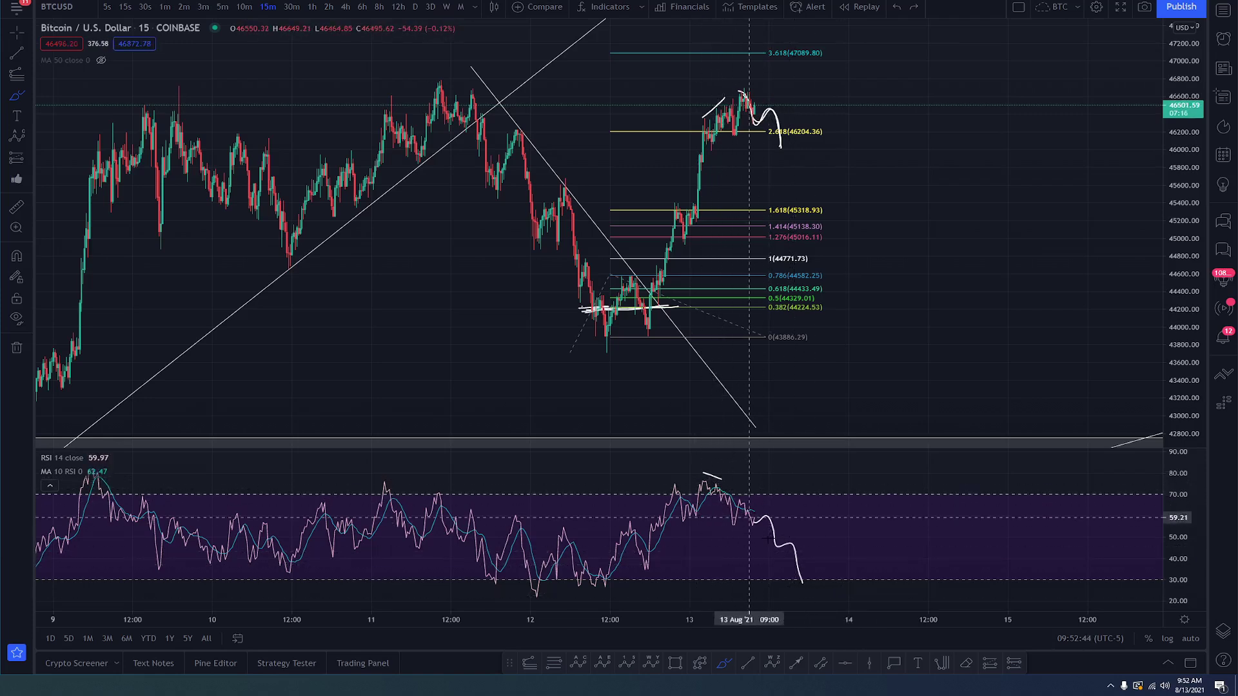
Step: Remove the projected RSI and price decline strokes, restoring the divergence stroke above the RSI peaks
click(801, 586)
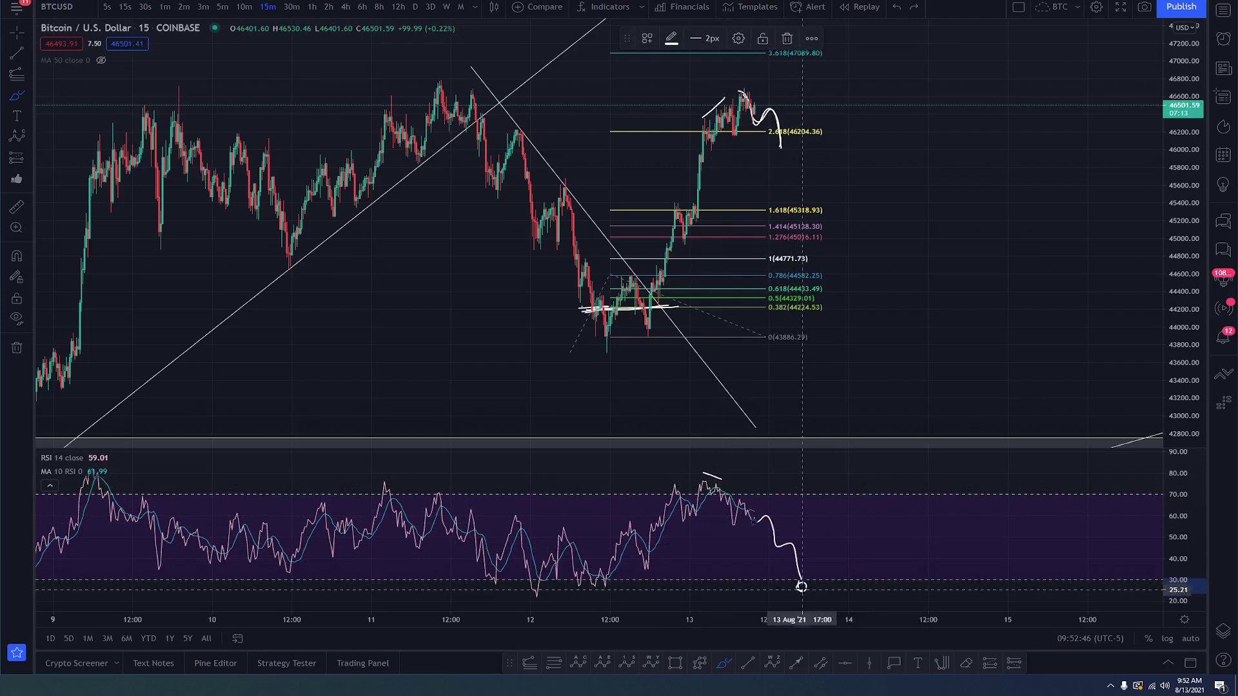
click(725, 578)
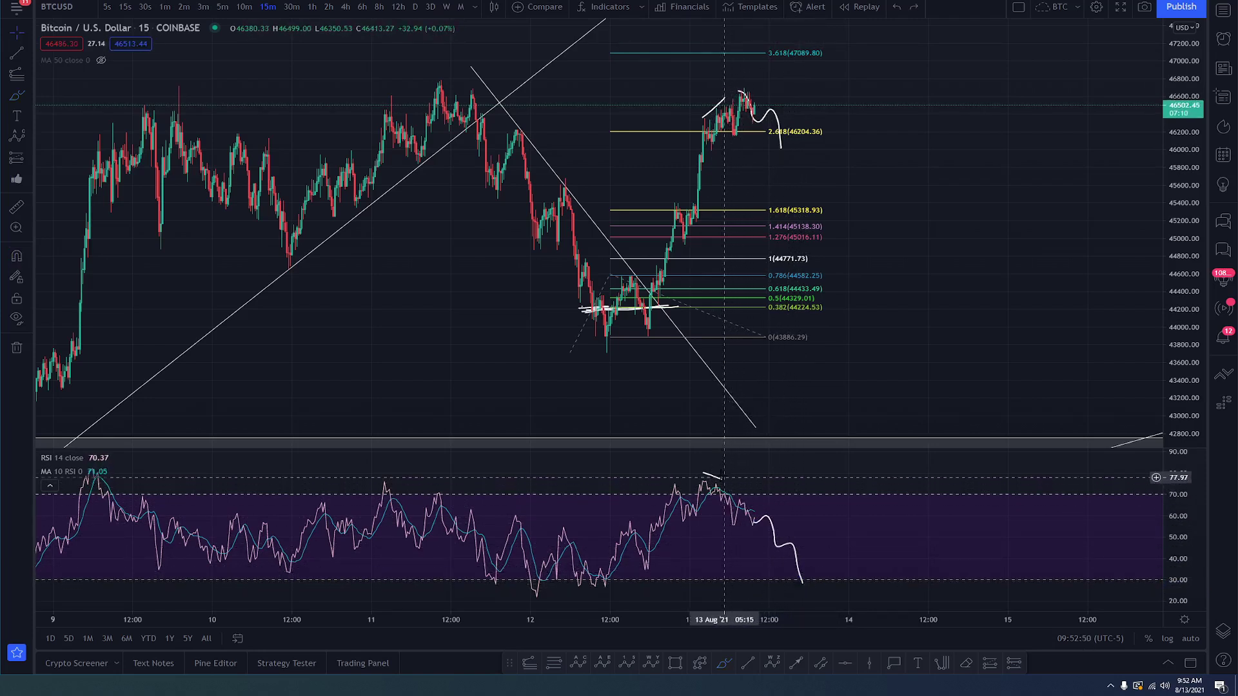
click(717, 481)
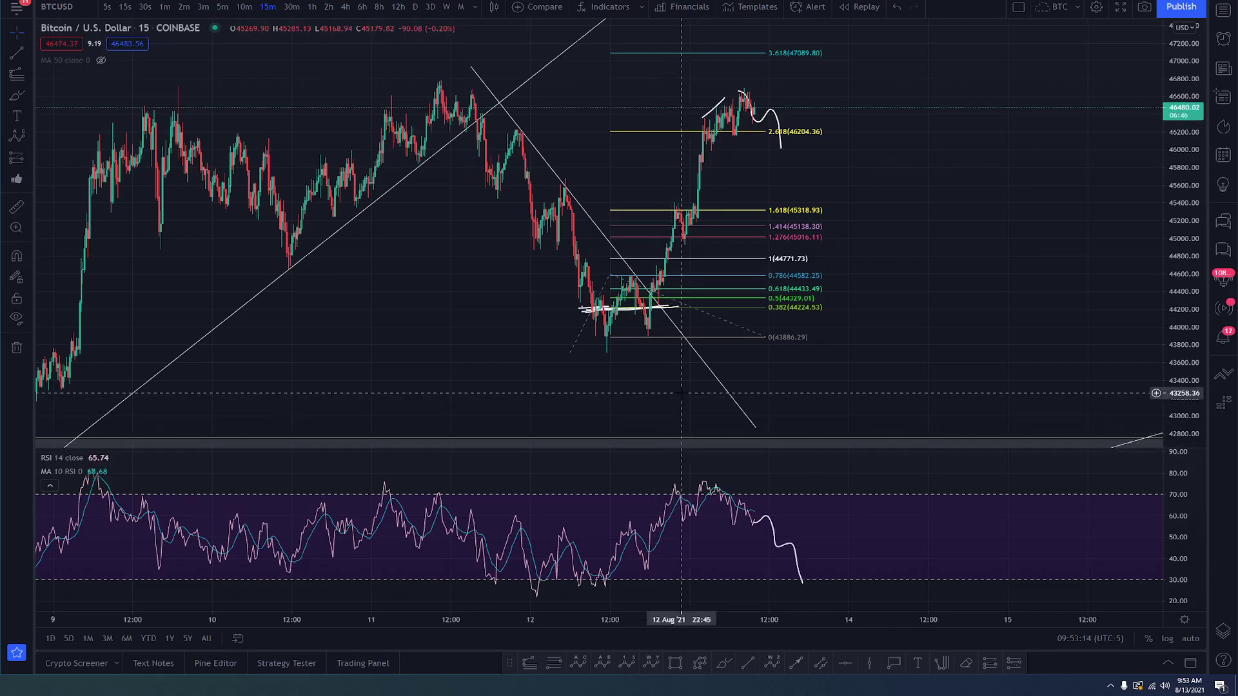
key(ctrl+z)
key(ctrl+z)
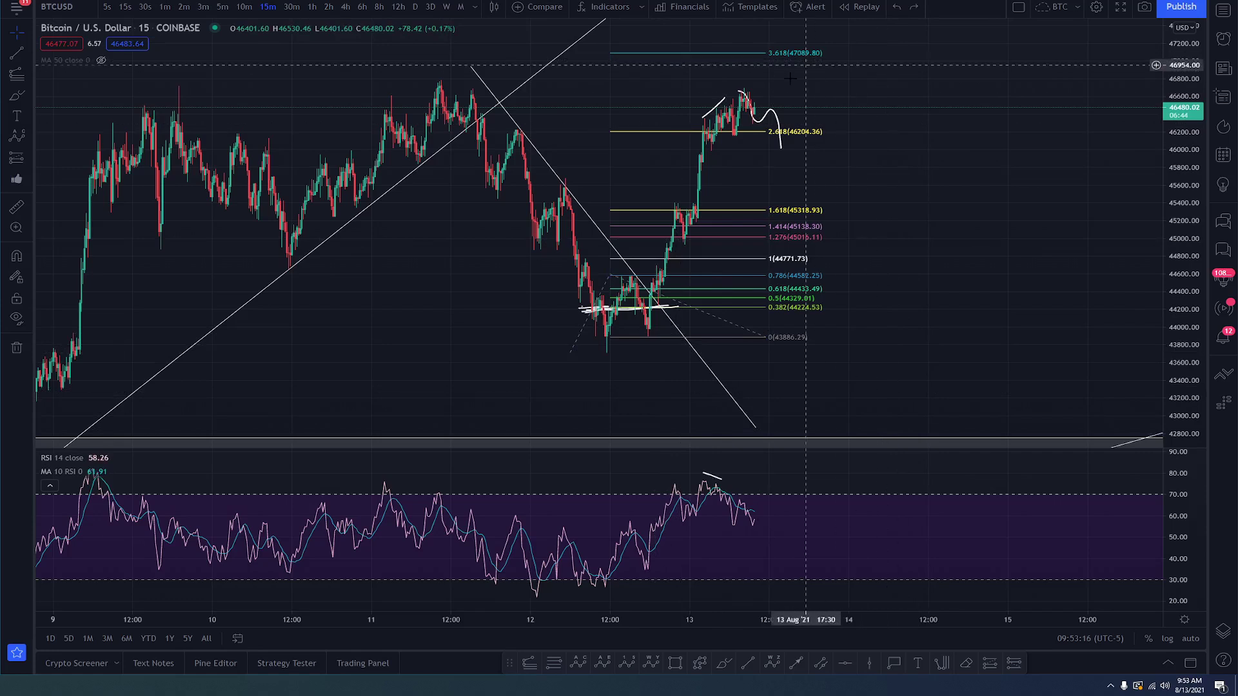
click(767, 116)
key(Delete)
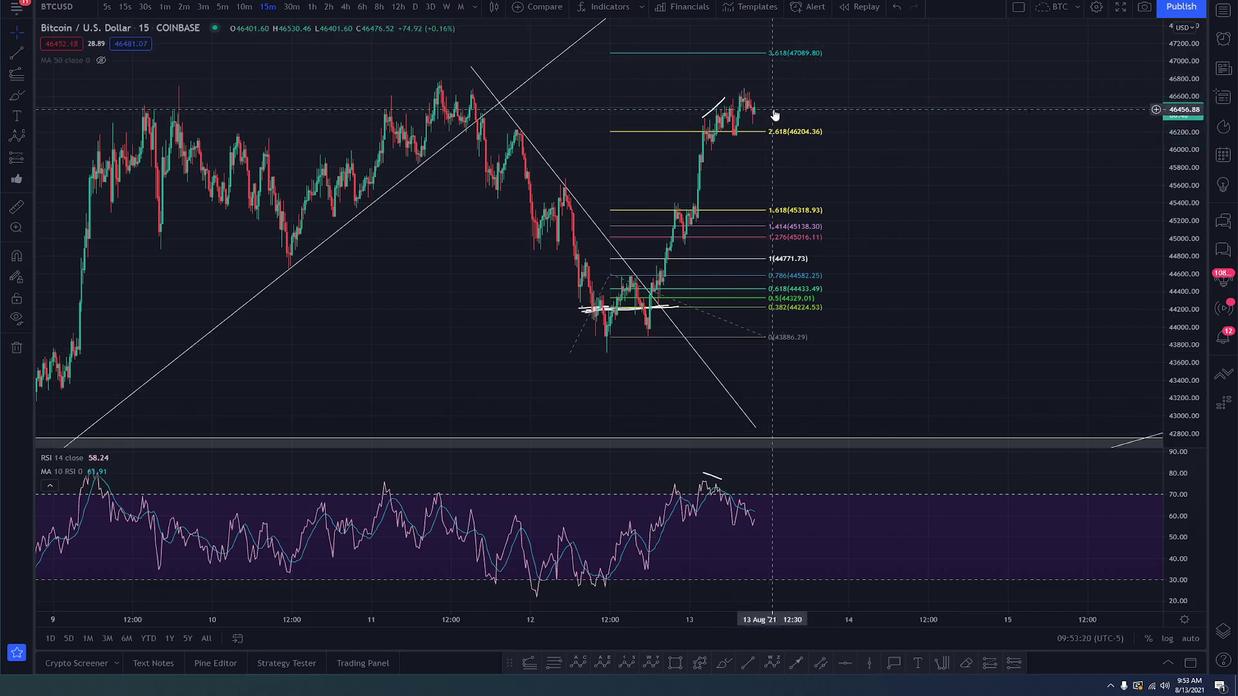
Step: Brush a new zigzag pullback from the 13 August high to about 46,000 and an RSI decline to about 30
scroll(775, 113, down, 2)
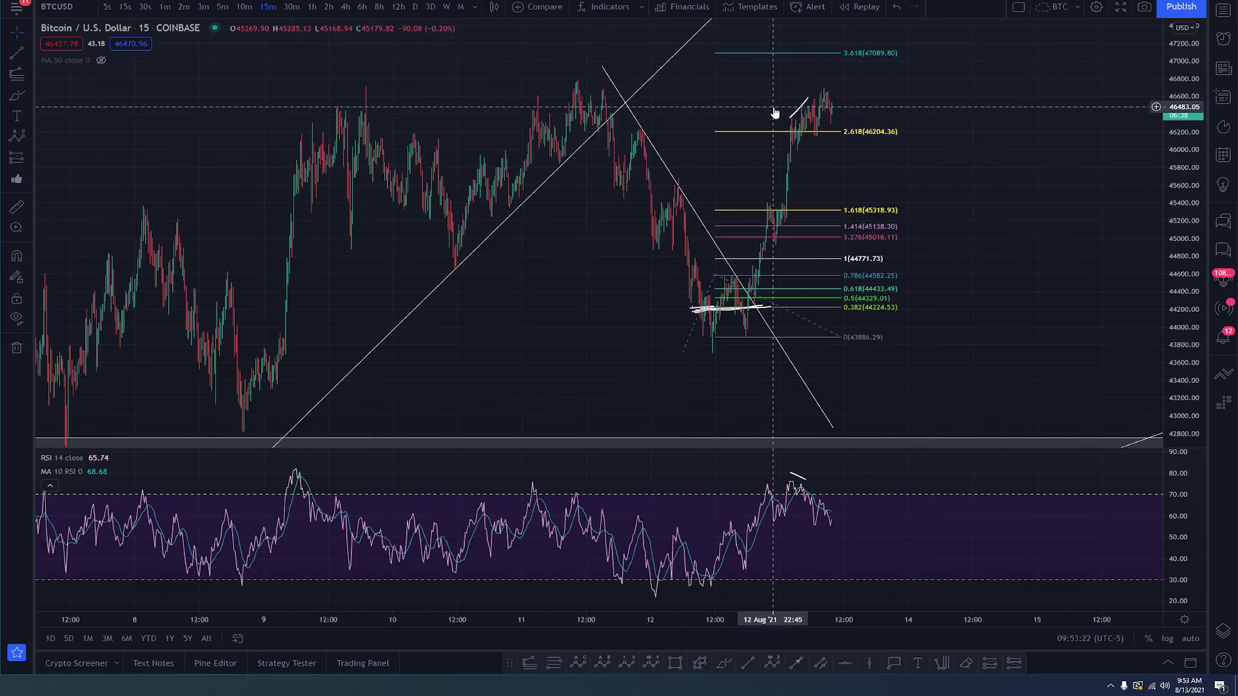
scroll(775, 112, up, 3)
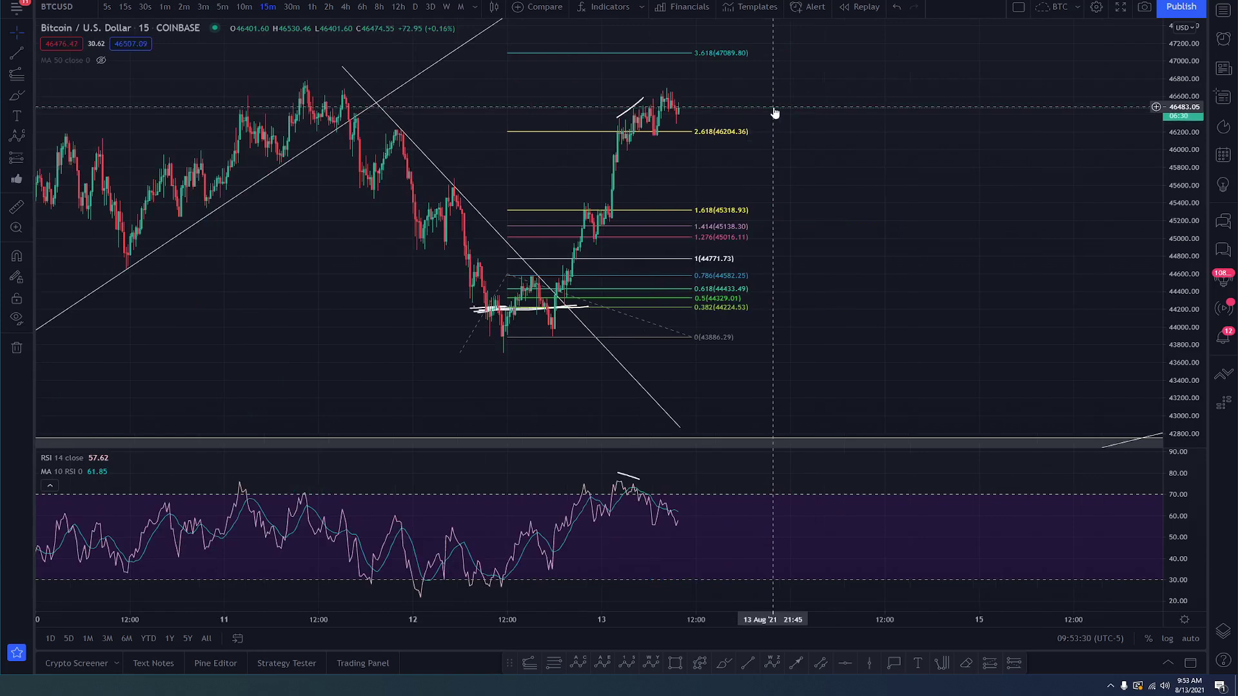
drag(668, 90, 677, 118)
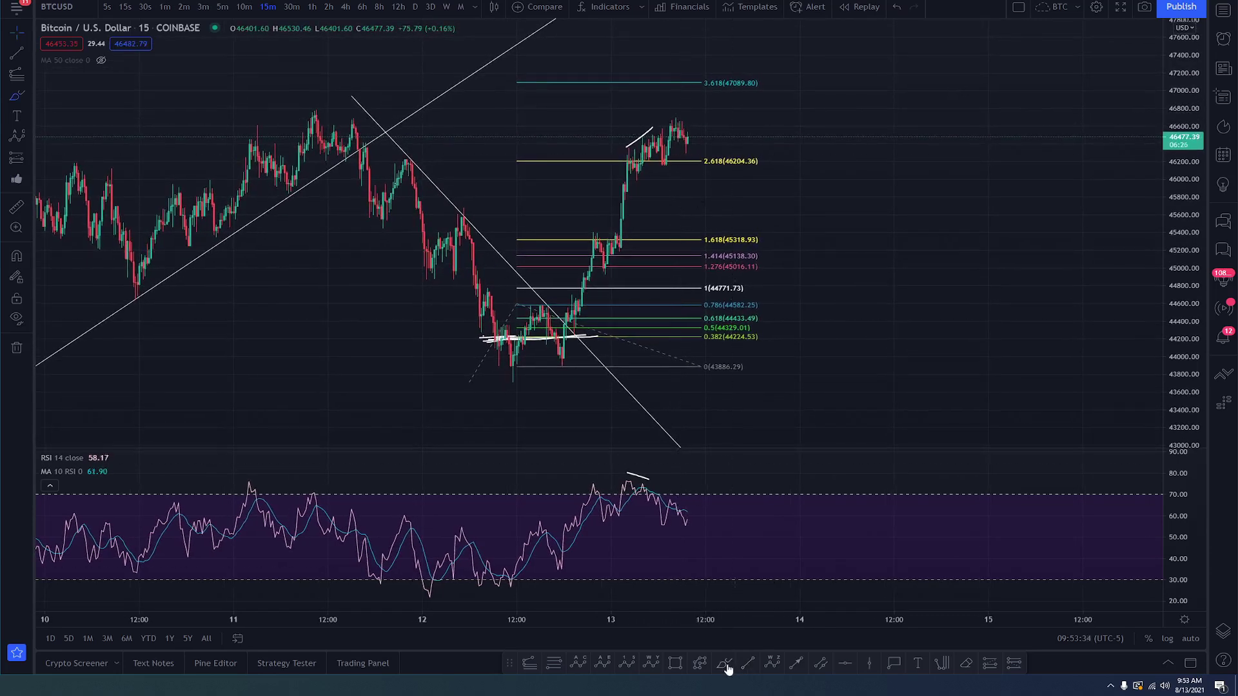
click(724, 664)
mouse_move(676, 120)
mouse_down()
mouse_move(689, 155)
mouse_move(703, 137)
mouse_move(719, 149)
mouse_move(727, 184)
mouse_up()
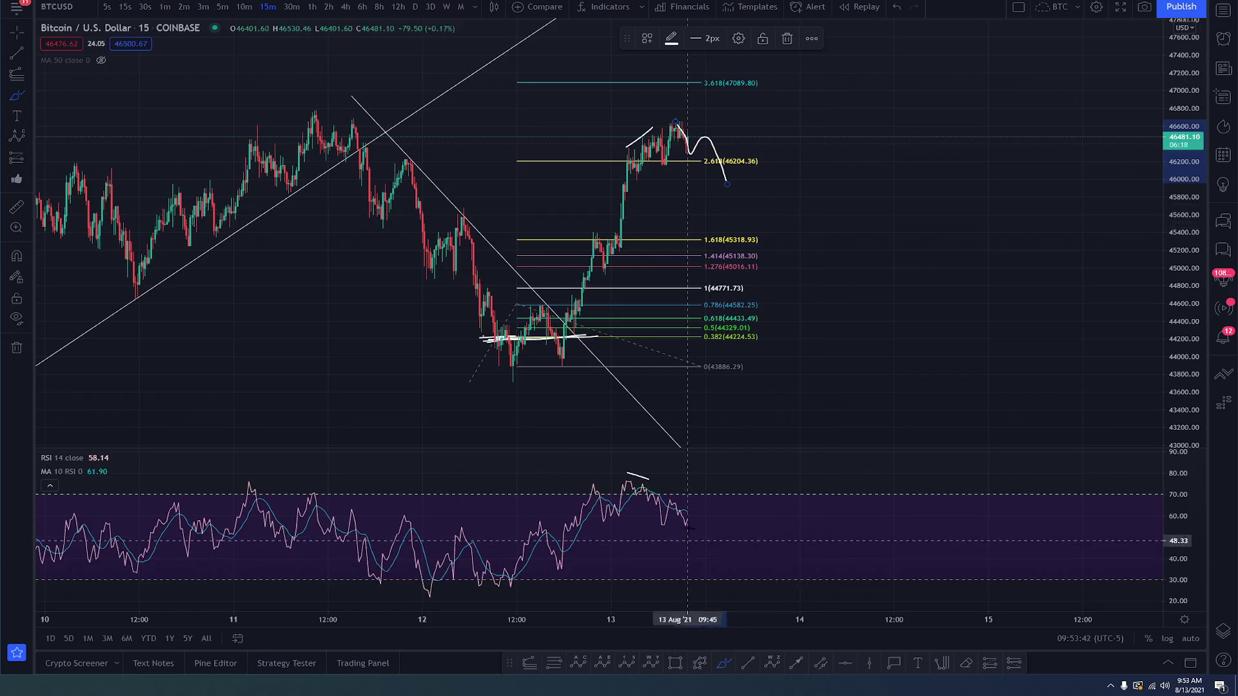
drag(690, 520, 742, 583)
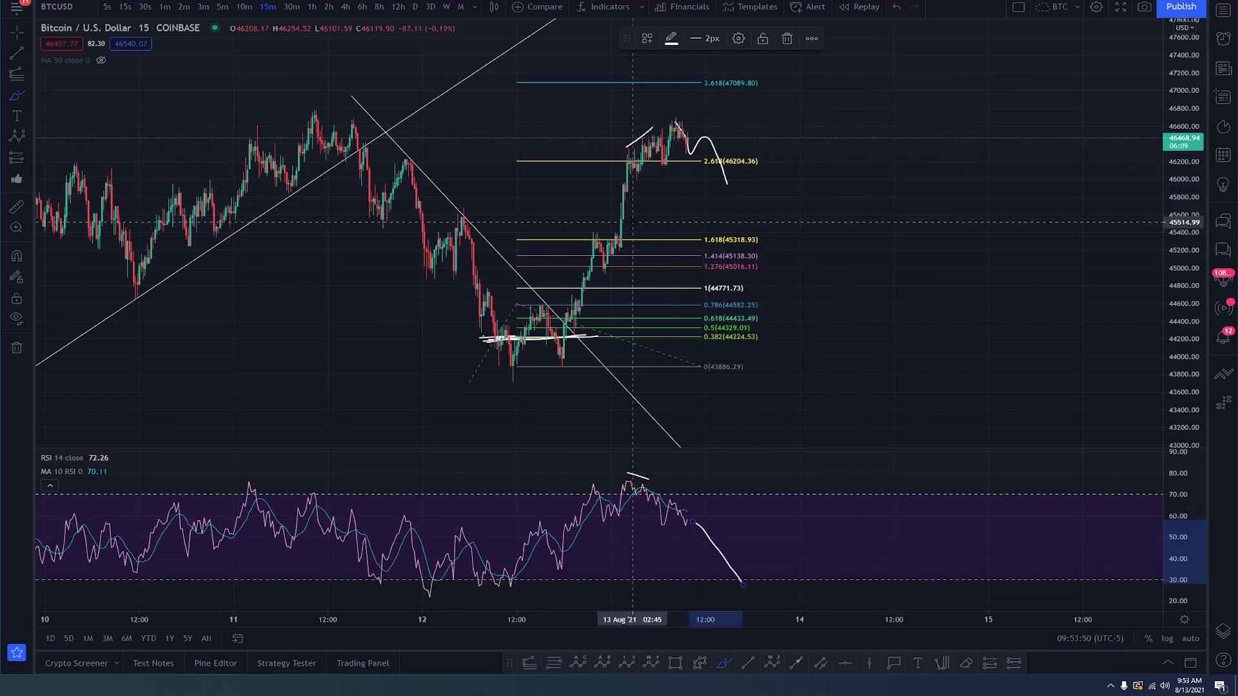
Step: Join the rising price lows and the falling RSI lows with brush strokes, and underline the retraced pullback's low at about 46,000
scroll(412, 274, down, 3)
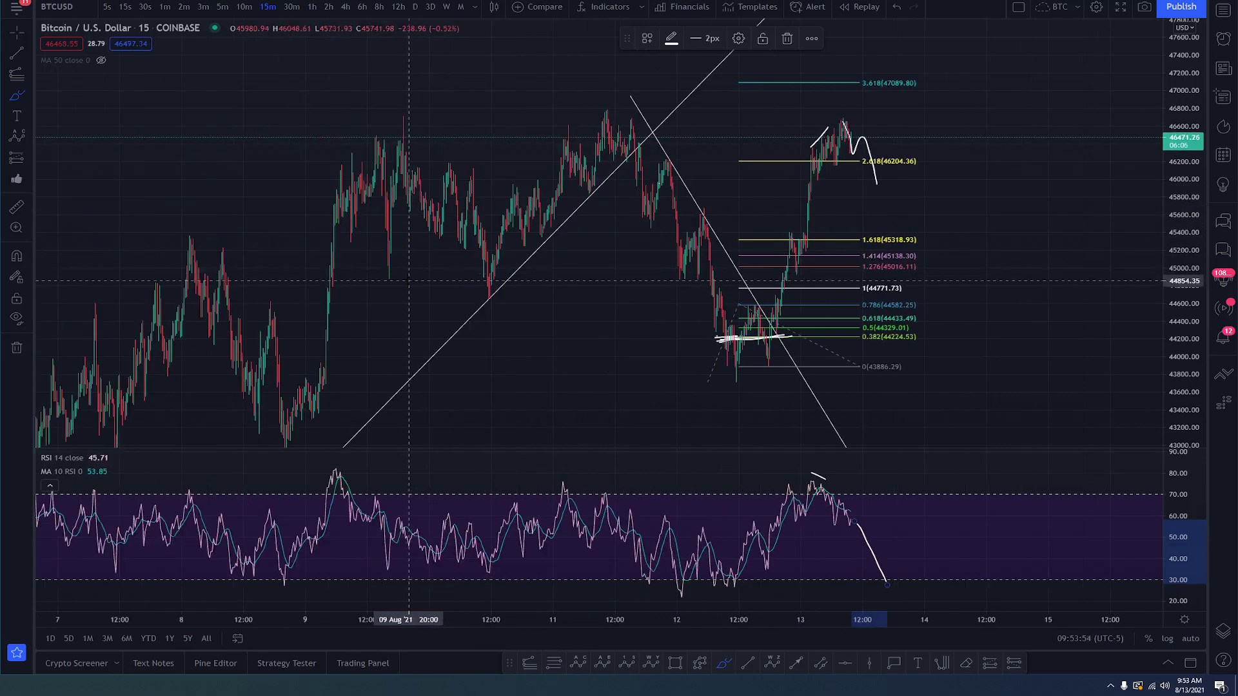
scroll(387, 281, up, 3)
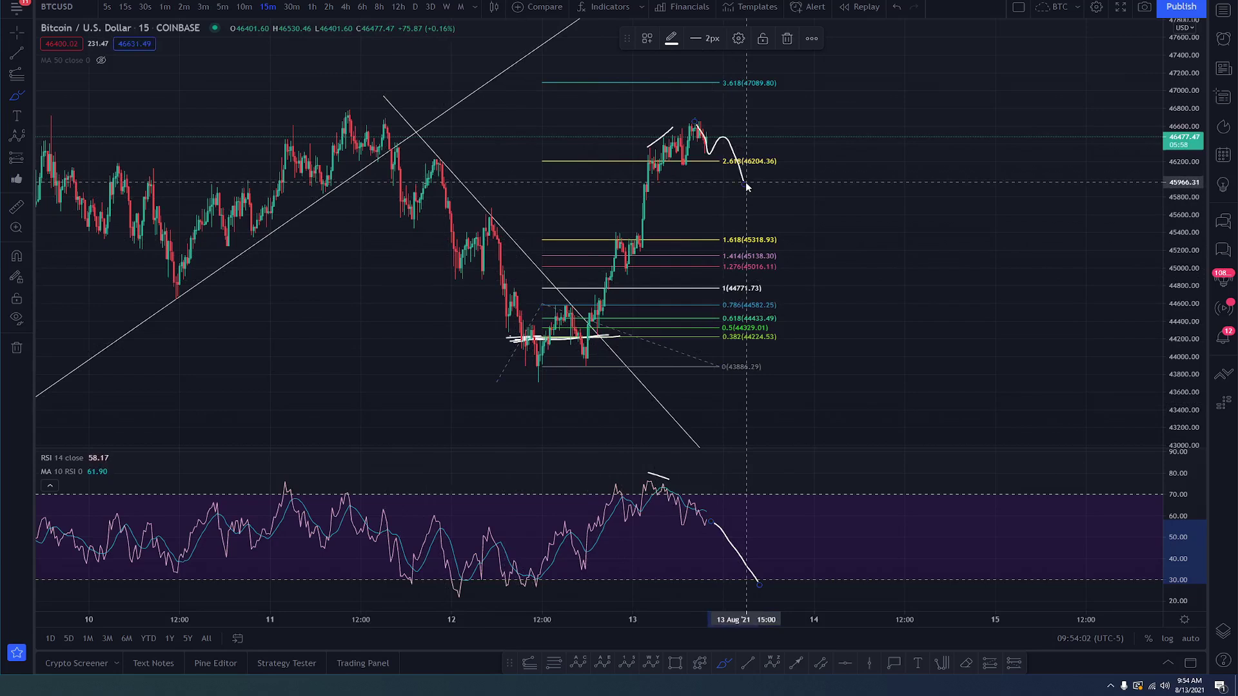
drag(572, 367, 777, 152)
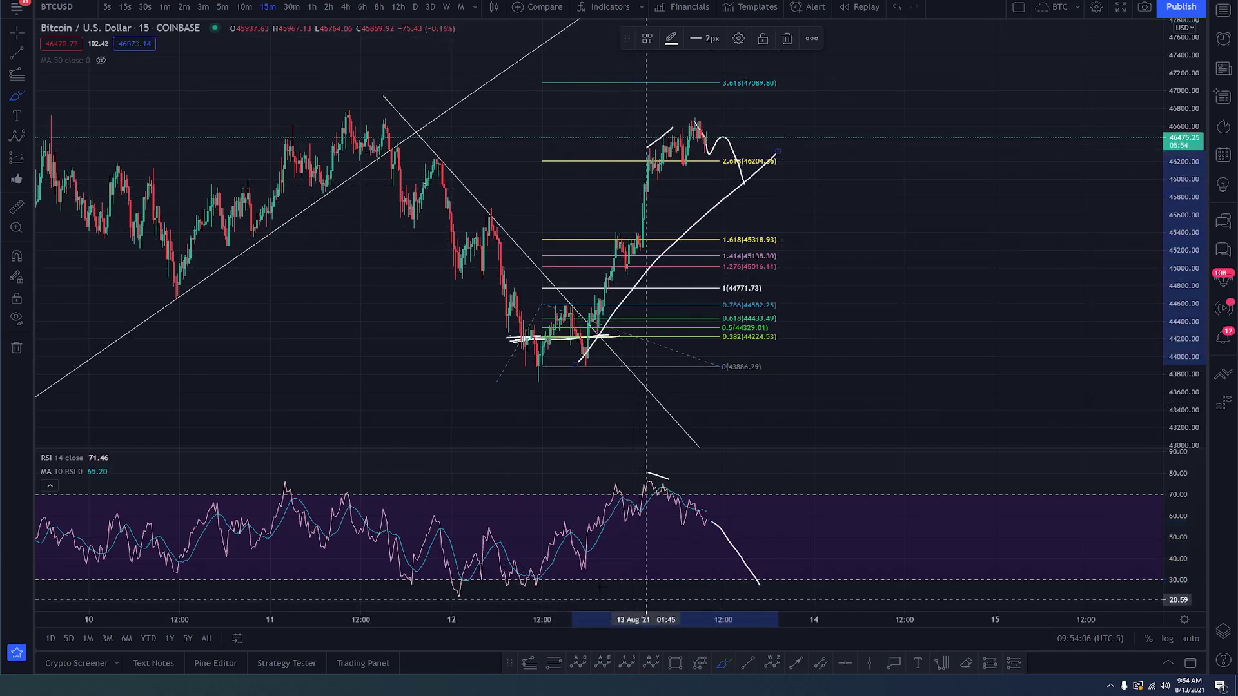
drag(565, 565, 780, 586)
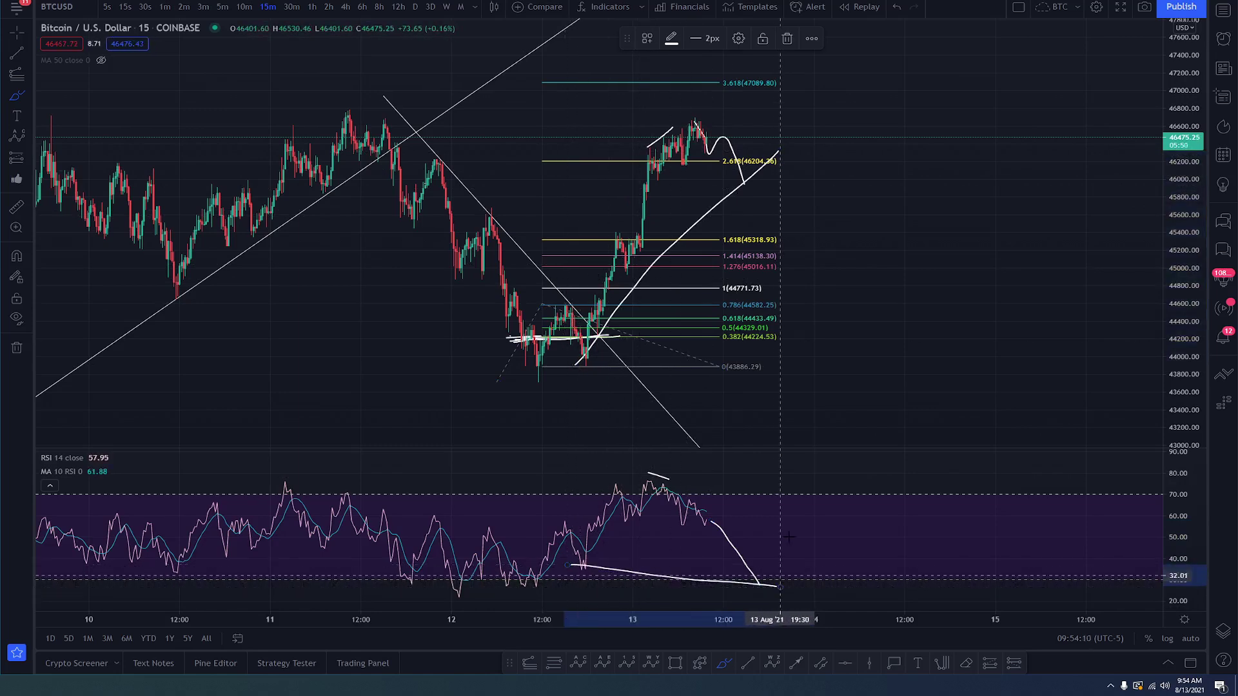
mouse_move(697, 126)
mouse_down()
mouse_move(730, 143)
mouse_move(748, 182)
mouse_move(706, 187)
mouse_up()
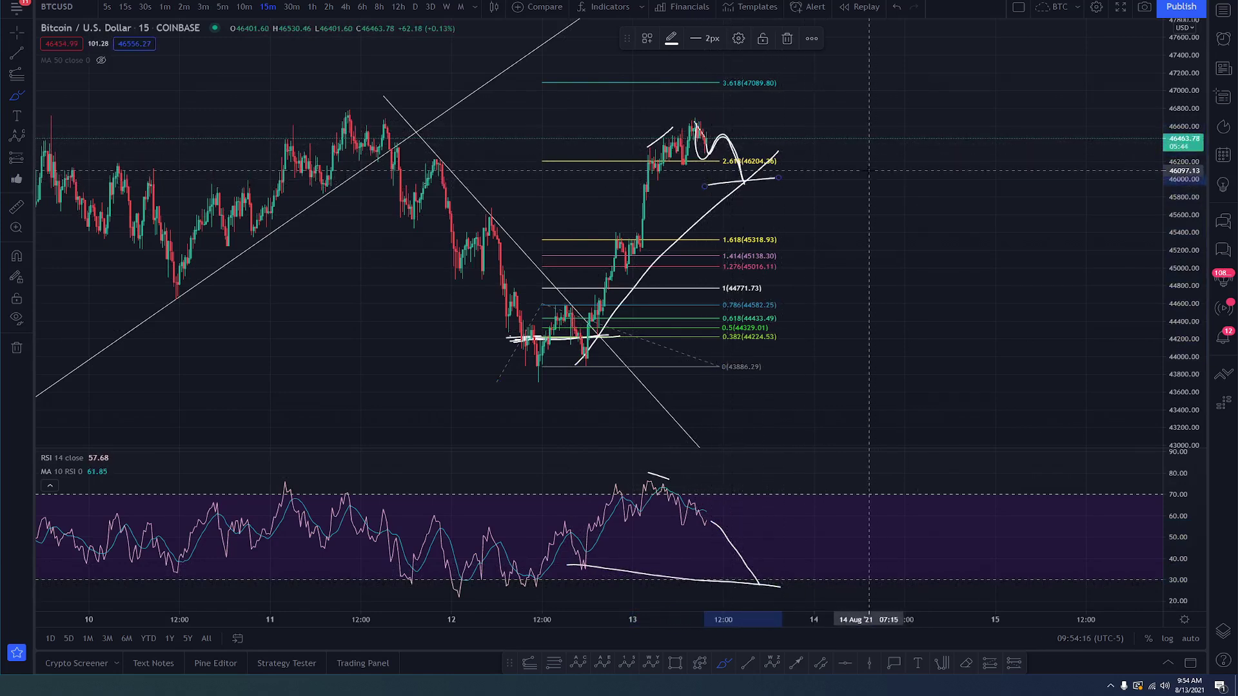
Step: Sketch an enlarged zigzag decline from about 46,200 to 44,600 in the empty area, and place a Fibonacci extension through 46,182.17, 45,312.22 and 45,933.61
mouse_move(859, 161)
mouse_down()
mouse_move(885, 233)
mouse_move(937, 185)
mouse_move(999, 303)
mouse_up()
click(16, 76)
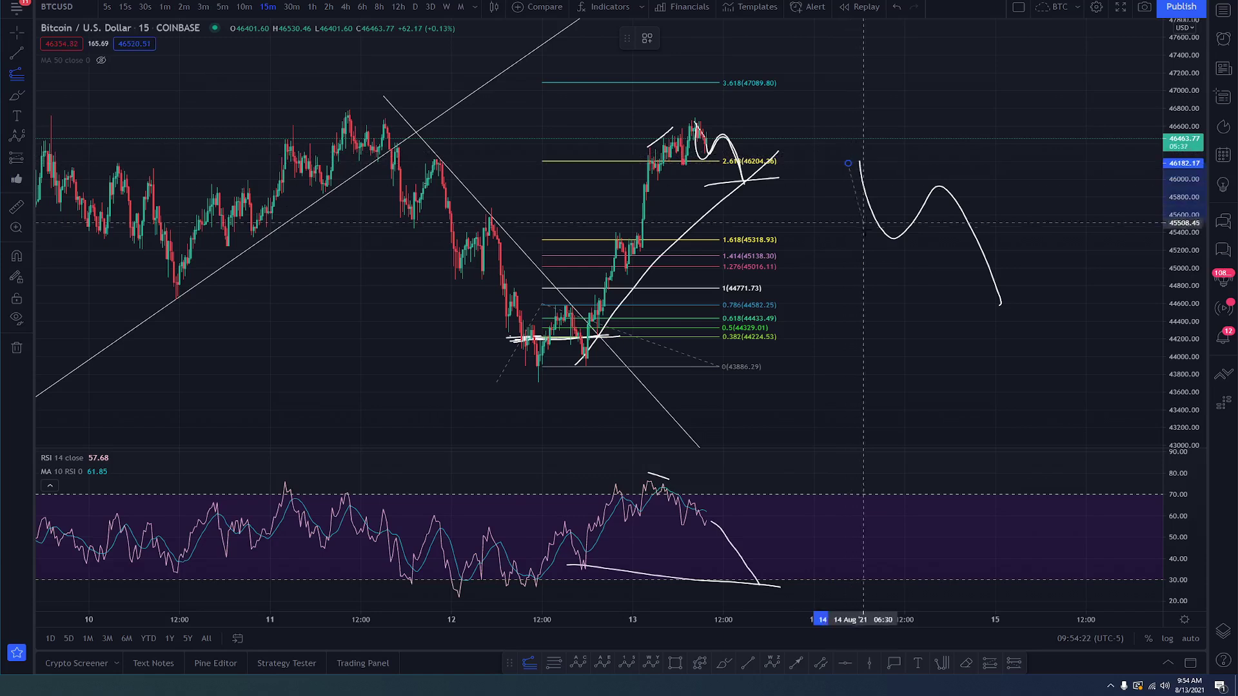
click(869, 240)
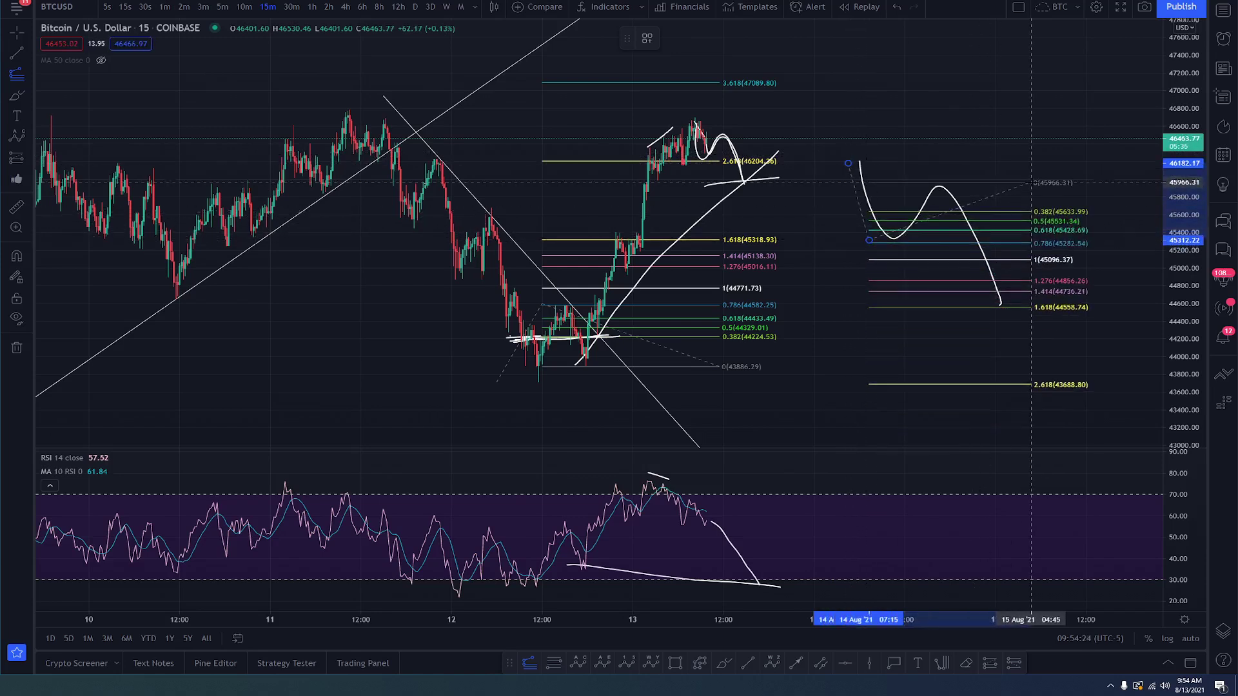
click(1036, 185)
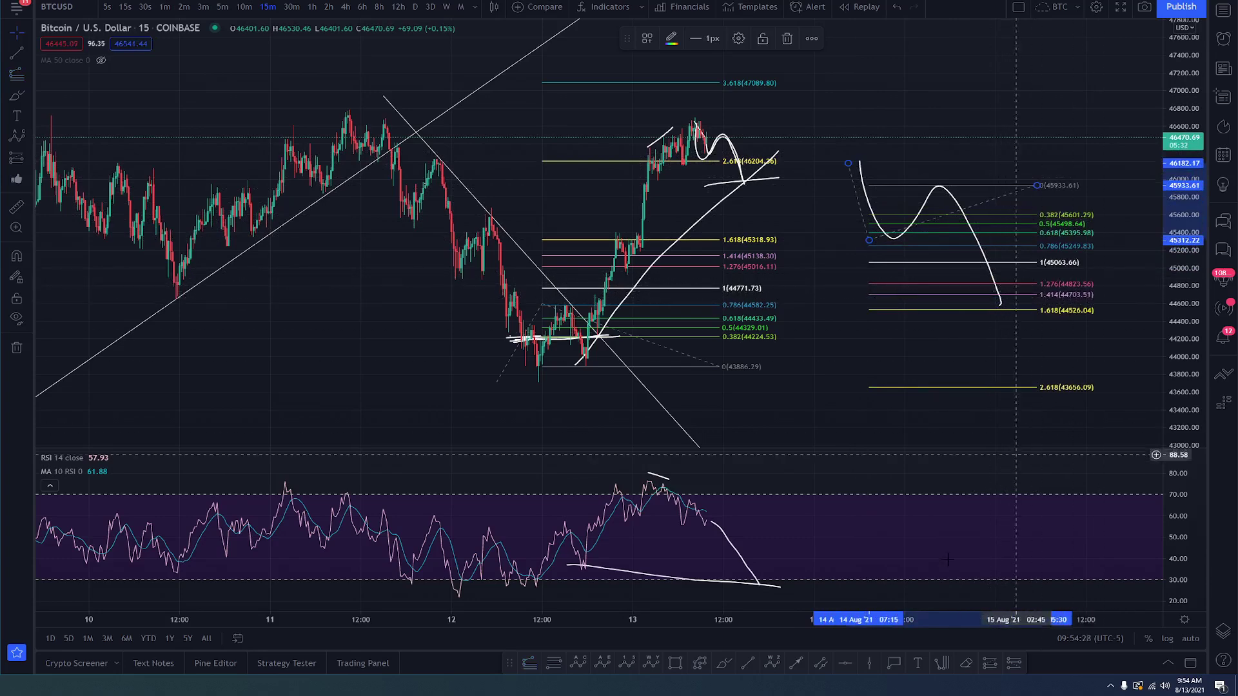
Step: Draw a rectangle marking the target zone of the new extension, and adjust it to span 45,318.76 to 44,416.11
click(675, 663)
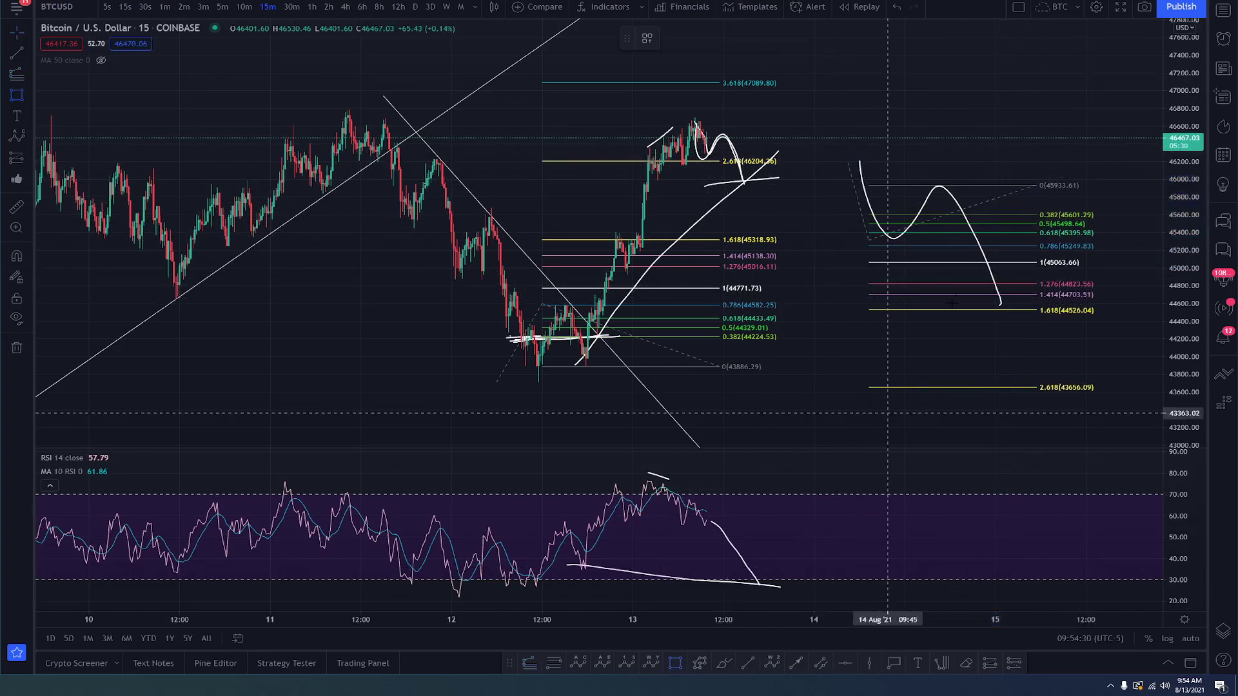
click(971, 257)
drag(1098, 322, 1102, 320)
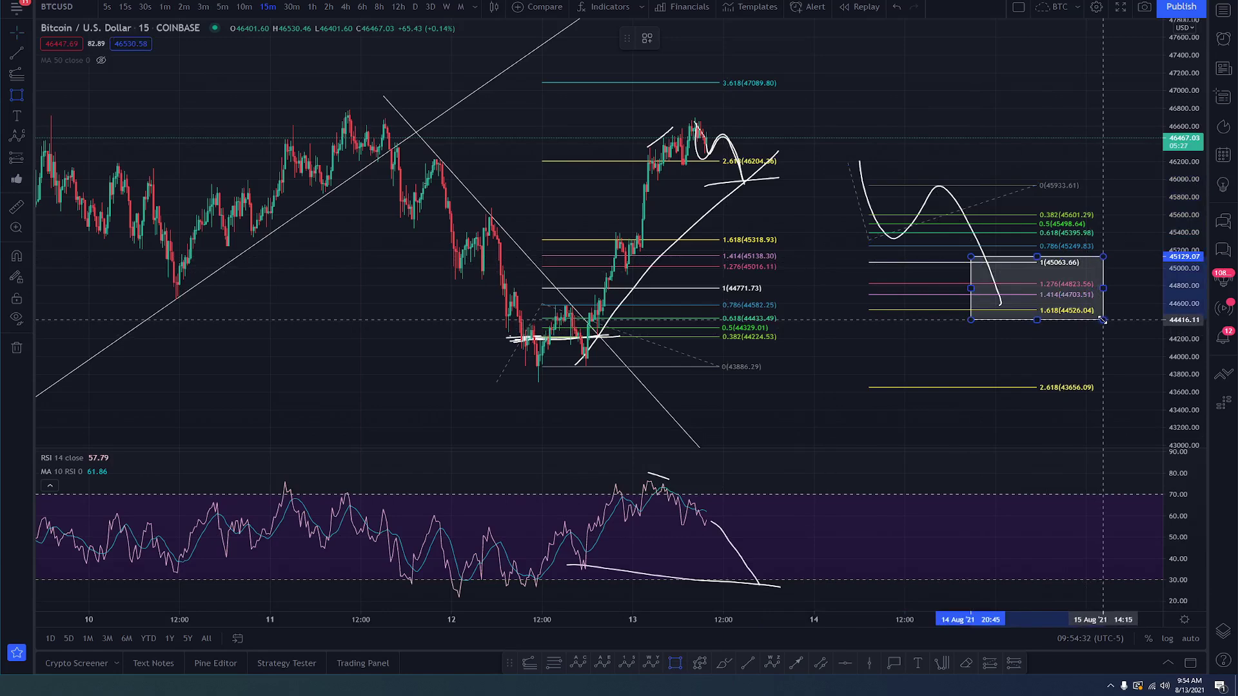
drag(1101, 256, 1103, 242)
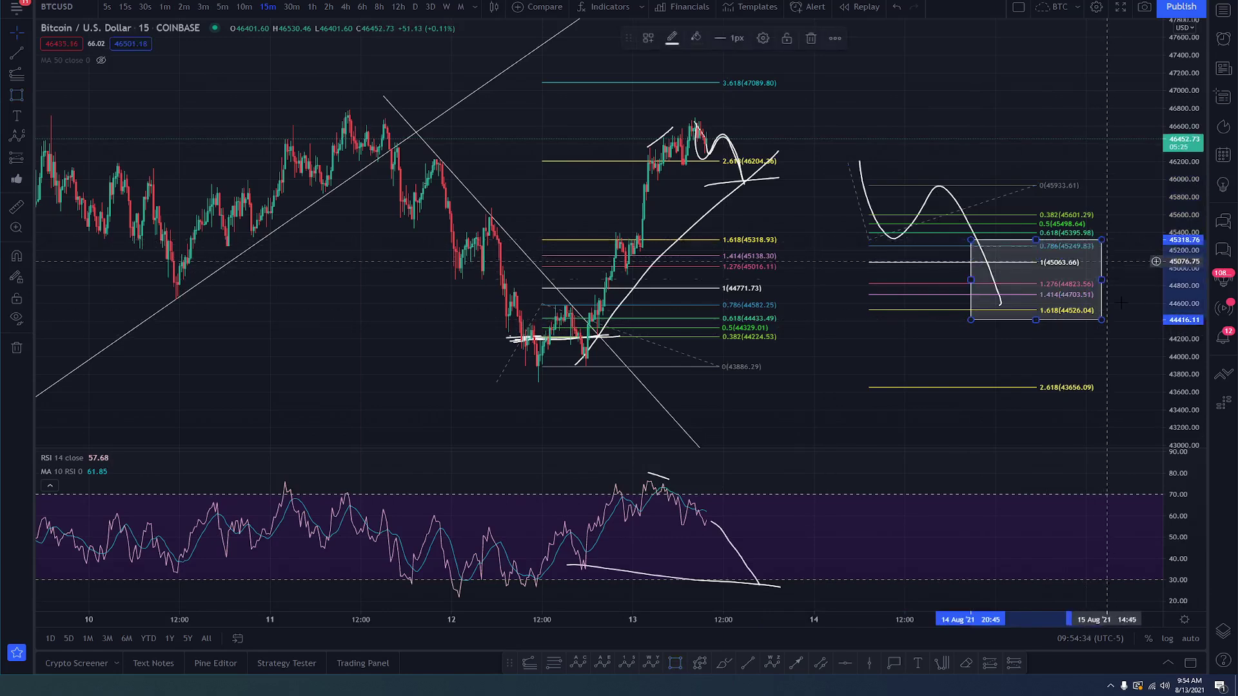
drag(1117, 318, 987, 335)
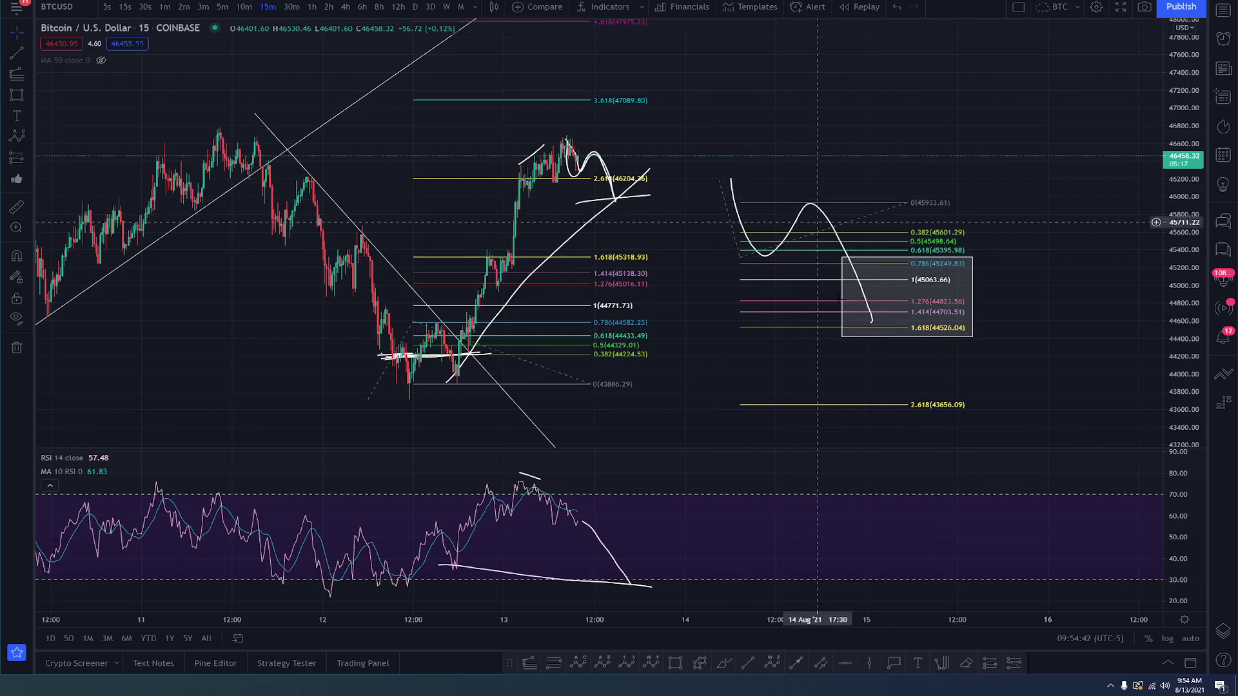
Step: Brush a bounce off the target zone from about 44,600 to 44,900, and retrace the RSI decline and the 13 August zigzag pullback
click(725, 665)
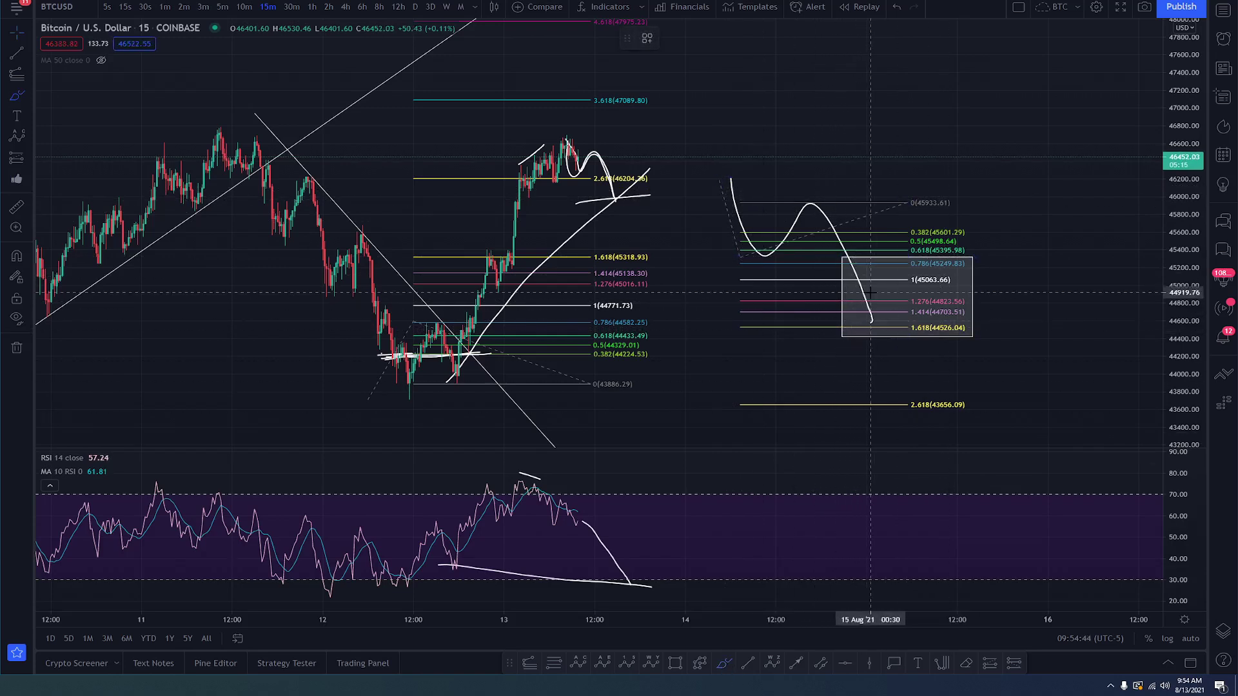
drag(872, 321, 882, 293)
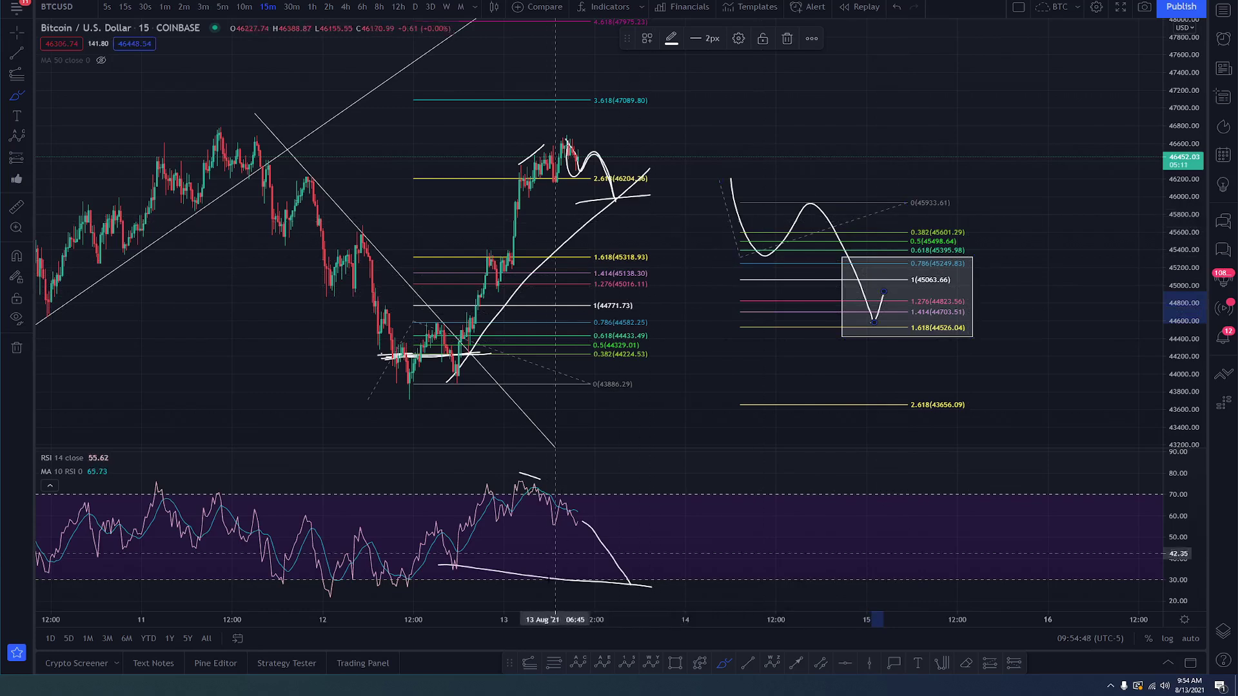
drag(572, 519, 617, 584)
mouse_move(567, 140)
mouse_down()
mouse_move(579, 173)
mouse_move(596, 155)
mouse_move(618, 198)
mouse_up()
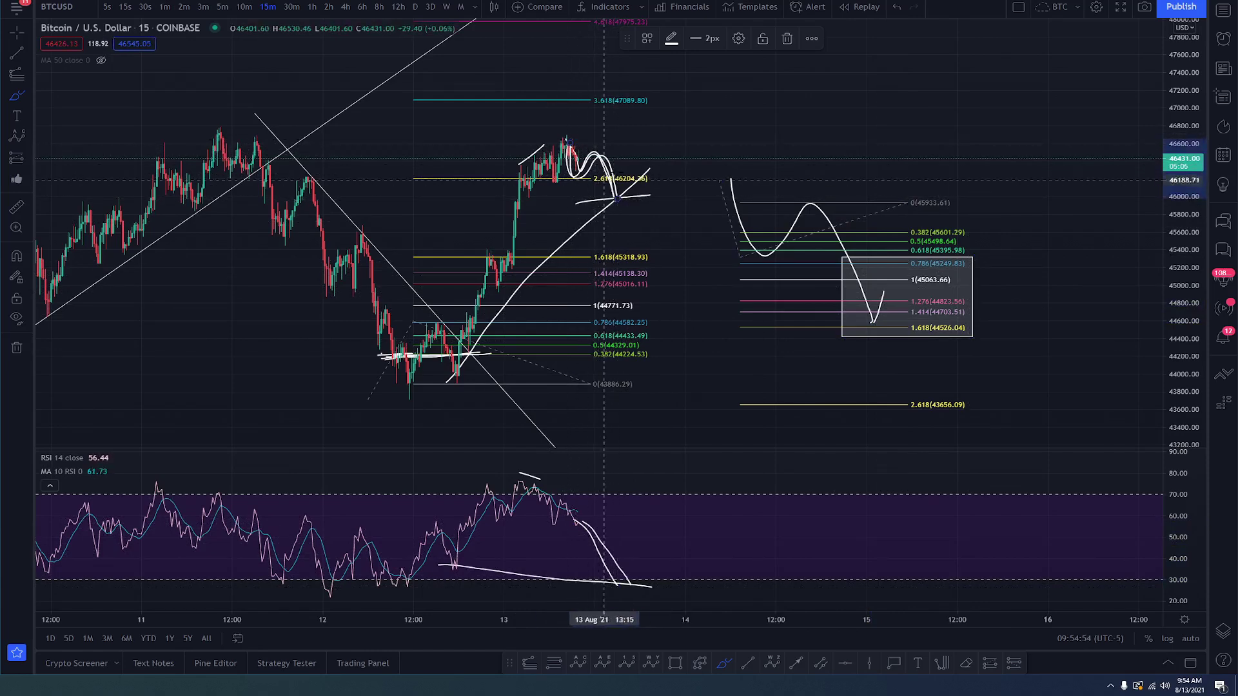
Step: Place a Fibonacci extension on the 13 August pullback through 46,679.28, 46,175.62 and 46,528.84
click(17, 73)
click(547, 137)
click(562, 180)
click(649, 151)
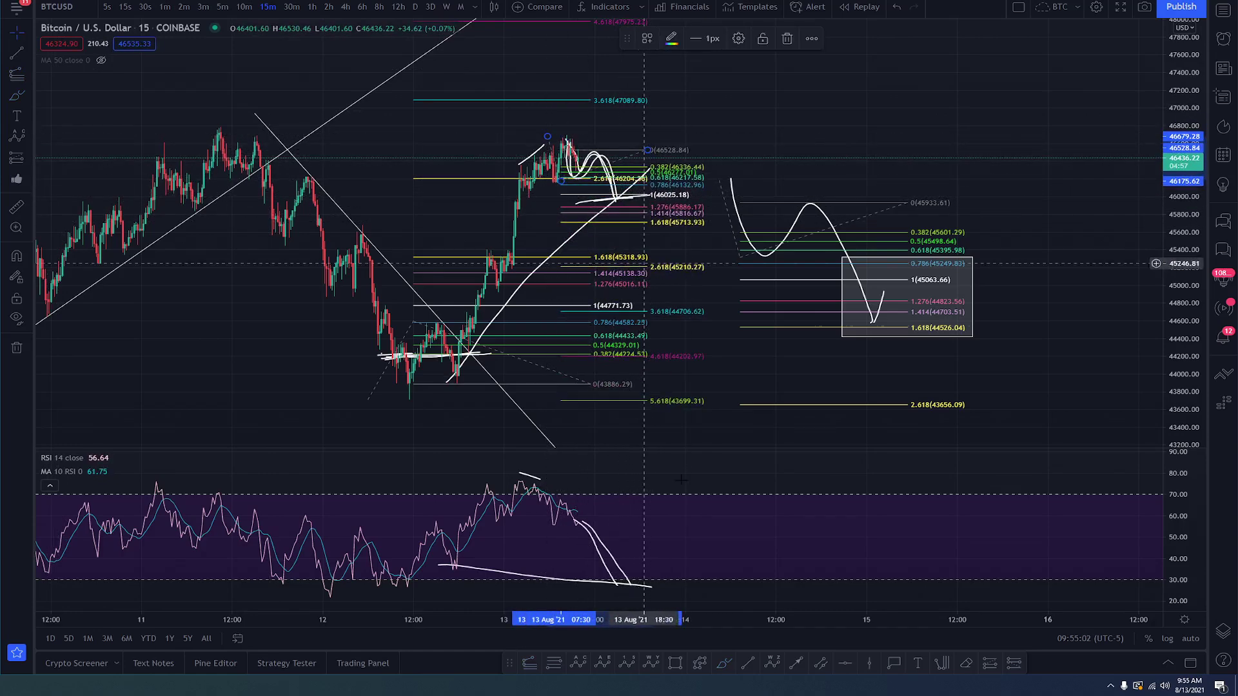
Step: Brush a rally from the pullback low to about 47,300, and undo the recent brush strokes together with the latest Fibonacci extension
click(723, 665)
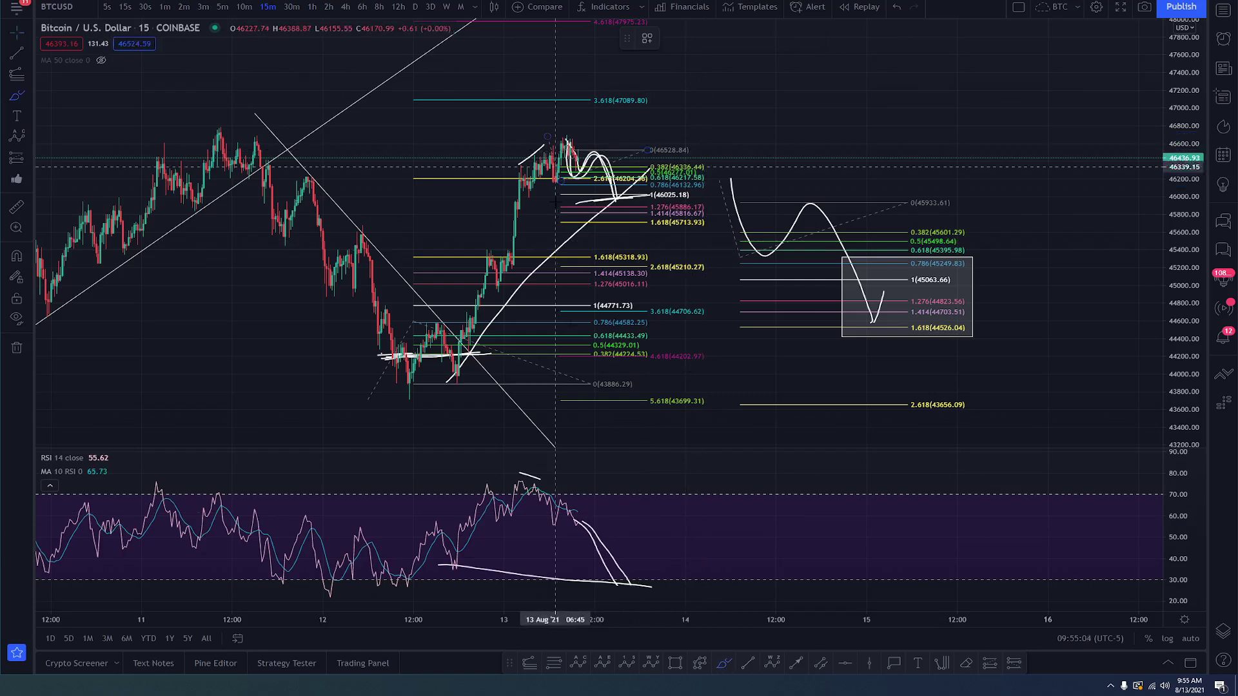
drag(613, 198, 646, 84)
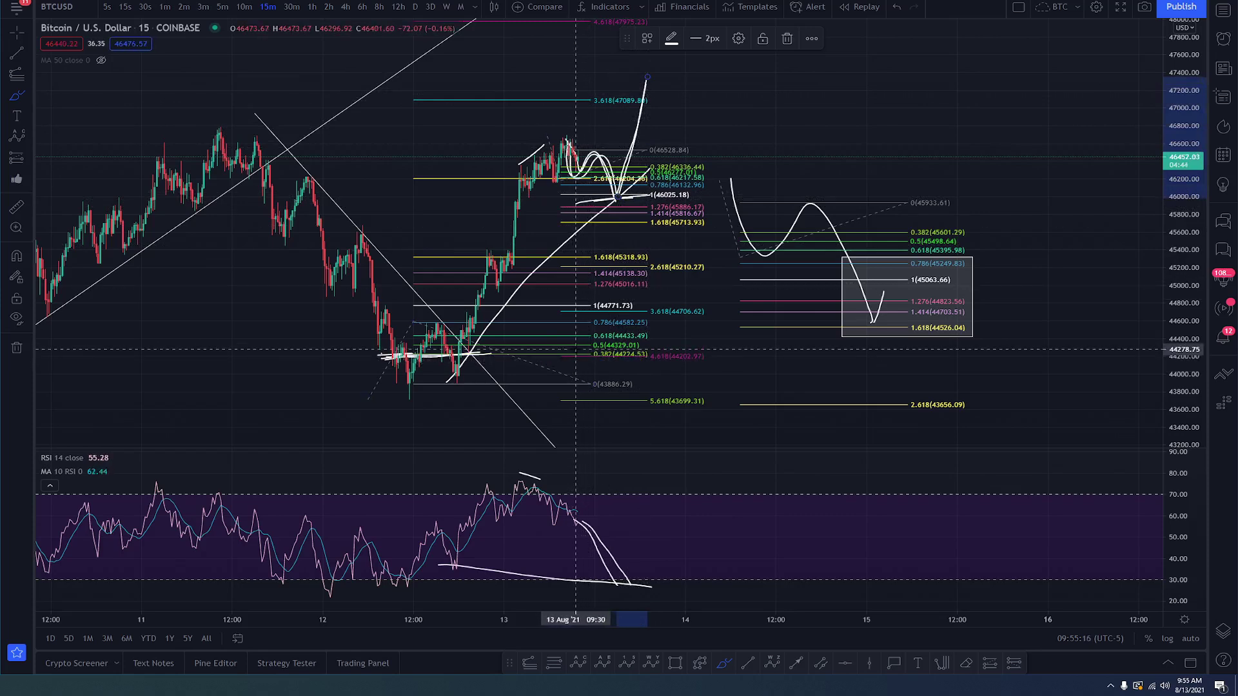
key(ctrl+z)
key(ctrl+z)
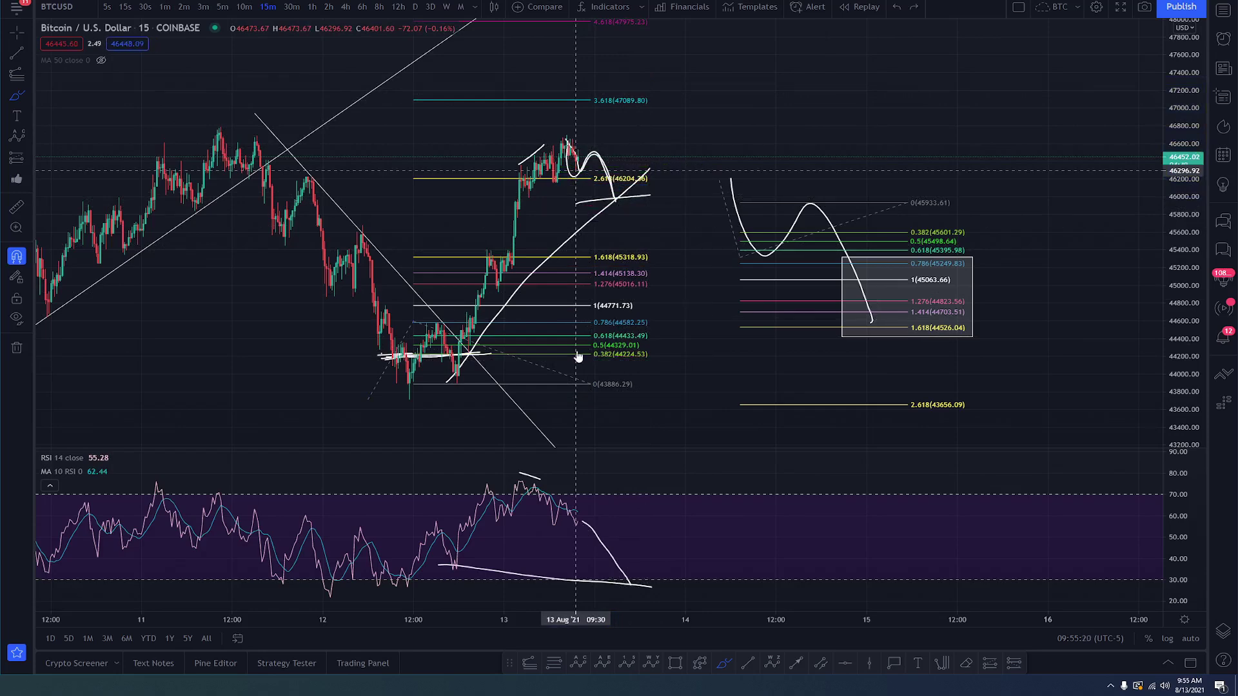
Step: Sketch a hypothetical drop from the small consolidation near 45,400 to about 44,000 with brush strokes, and undo it
drag(579, 356, 707, 339)
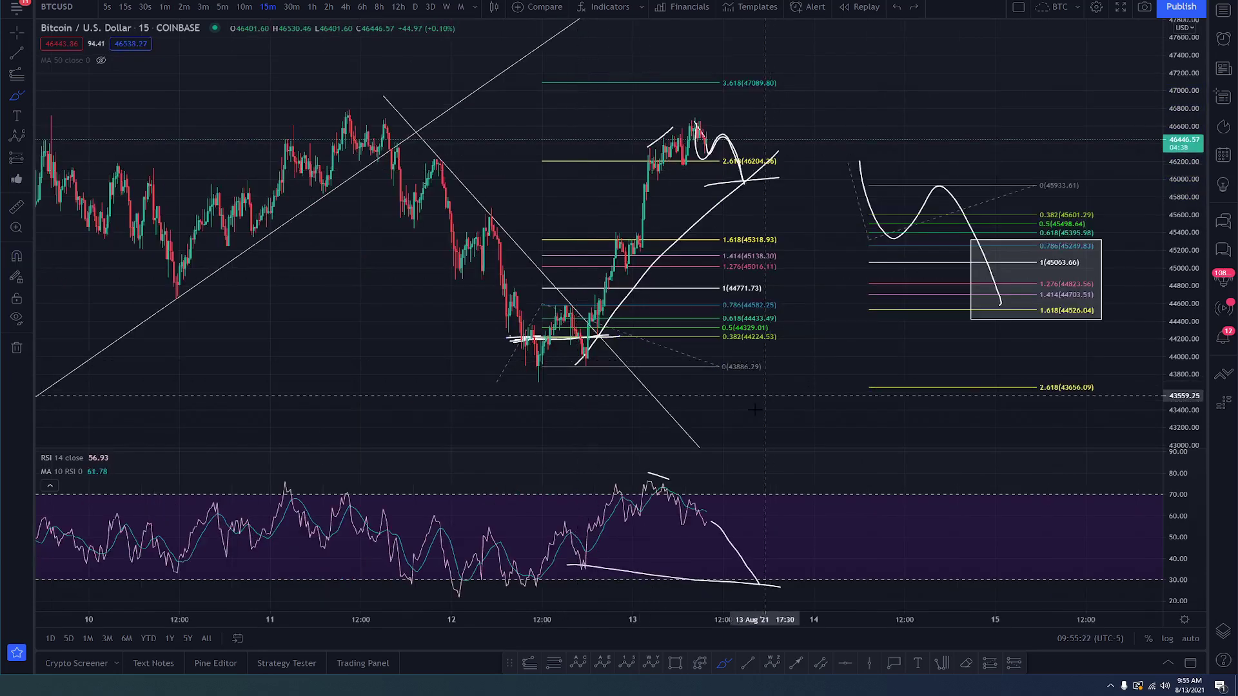
click(630, 257)
mouse_move(630, 258)
mouse_down()
mouse_move(639, 215)
mouse_move(629, 250)
mouse_move(671, 352)
mouse_move(675, 320)
mouse_move(677, 353)
mouse_up()
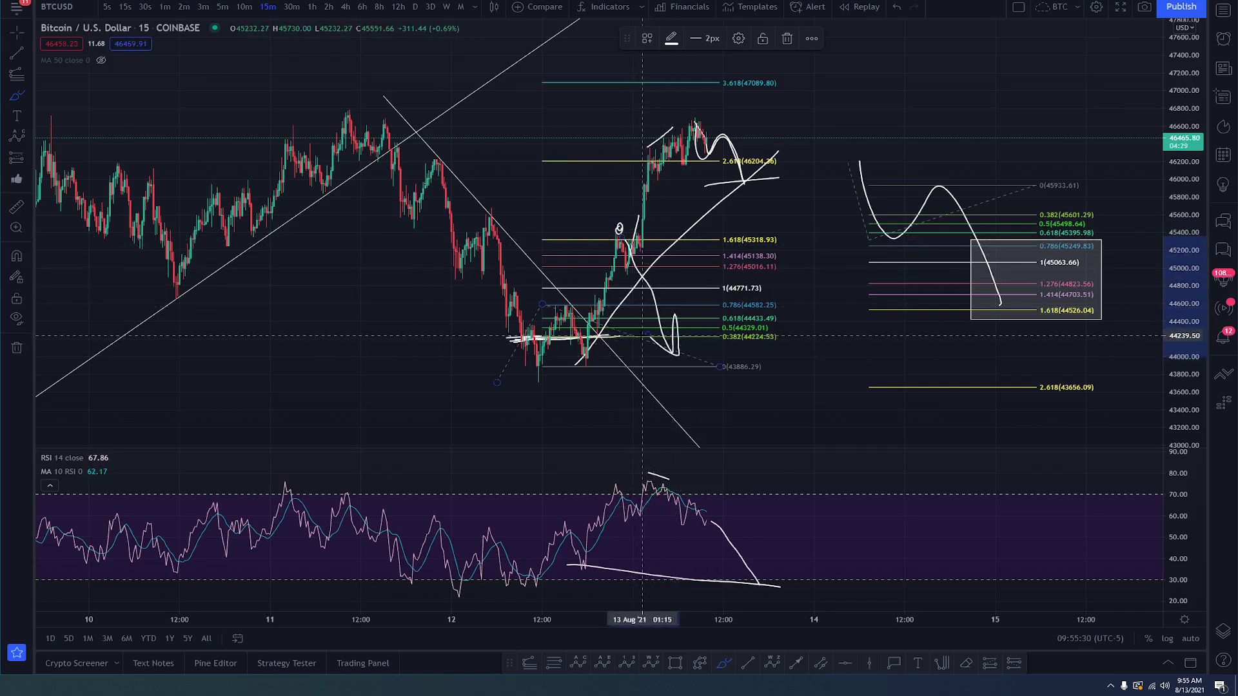
key(ctrl+z)
key(ctrl+z)
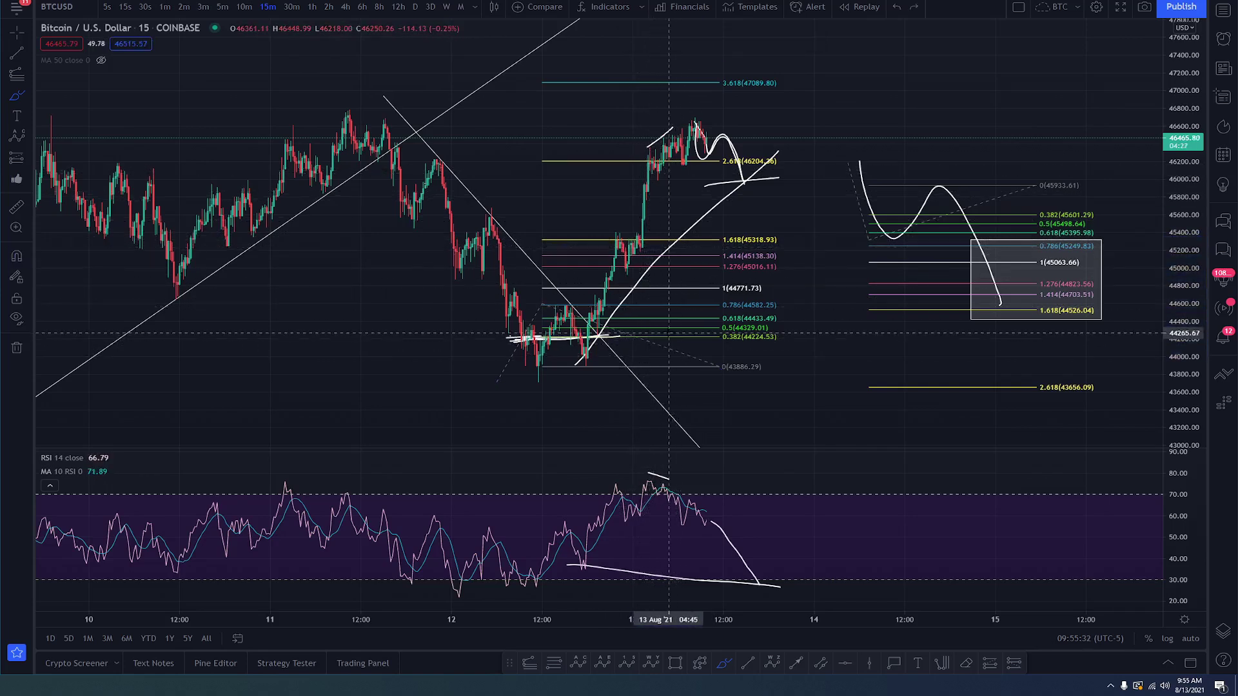
Step: Delete the duplicate pullback stroke, the underline at about 46,000, the strokes near 44,200 and the Fibonacci extension drawn over the price rally
click(707, 145)
key(Escape)
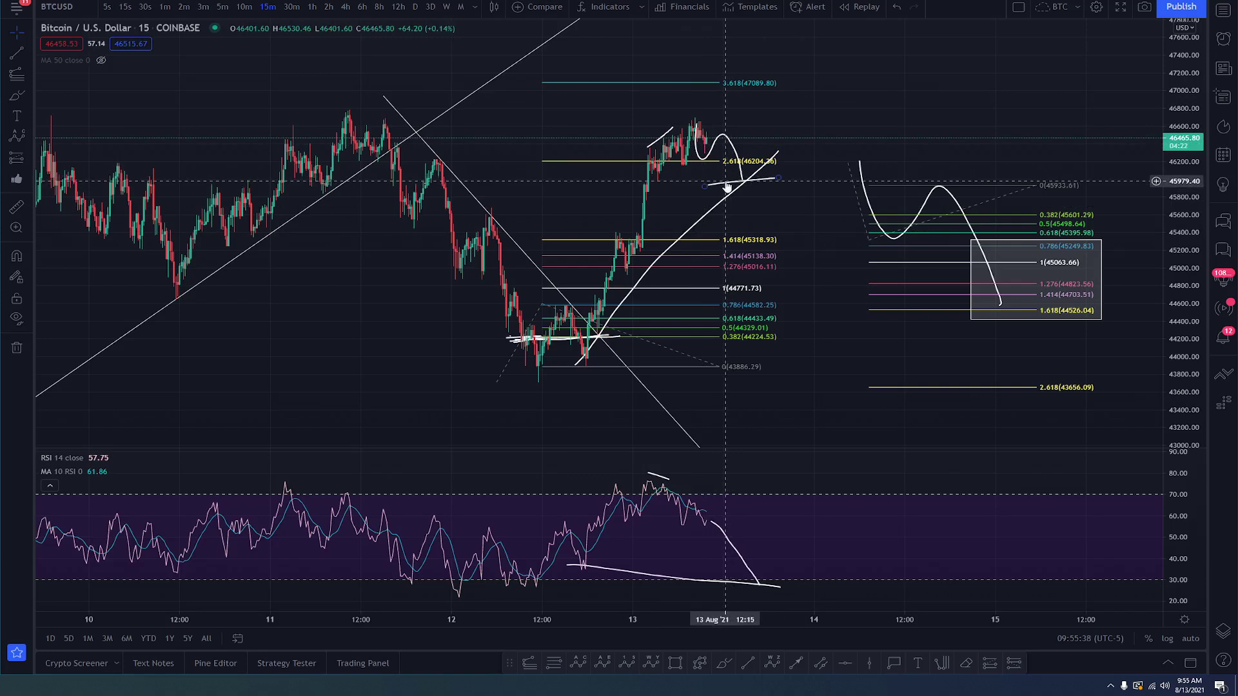
key(Delete)
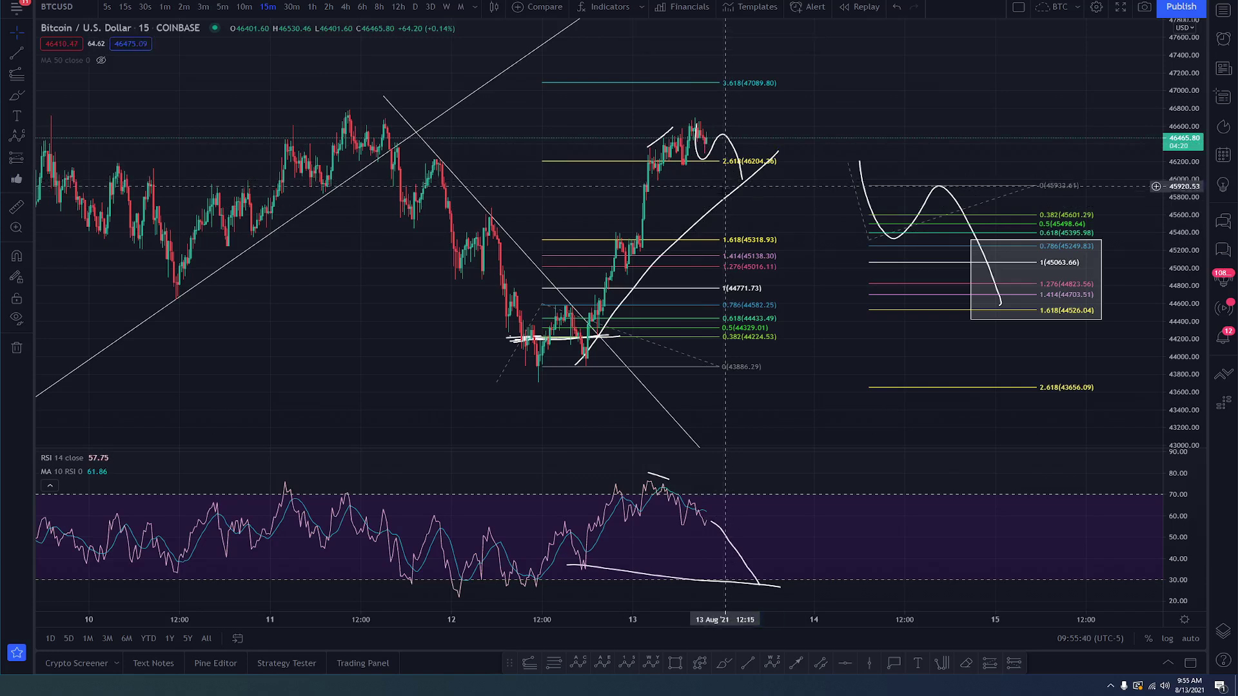
click(564, 340)
key(Delete)
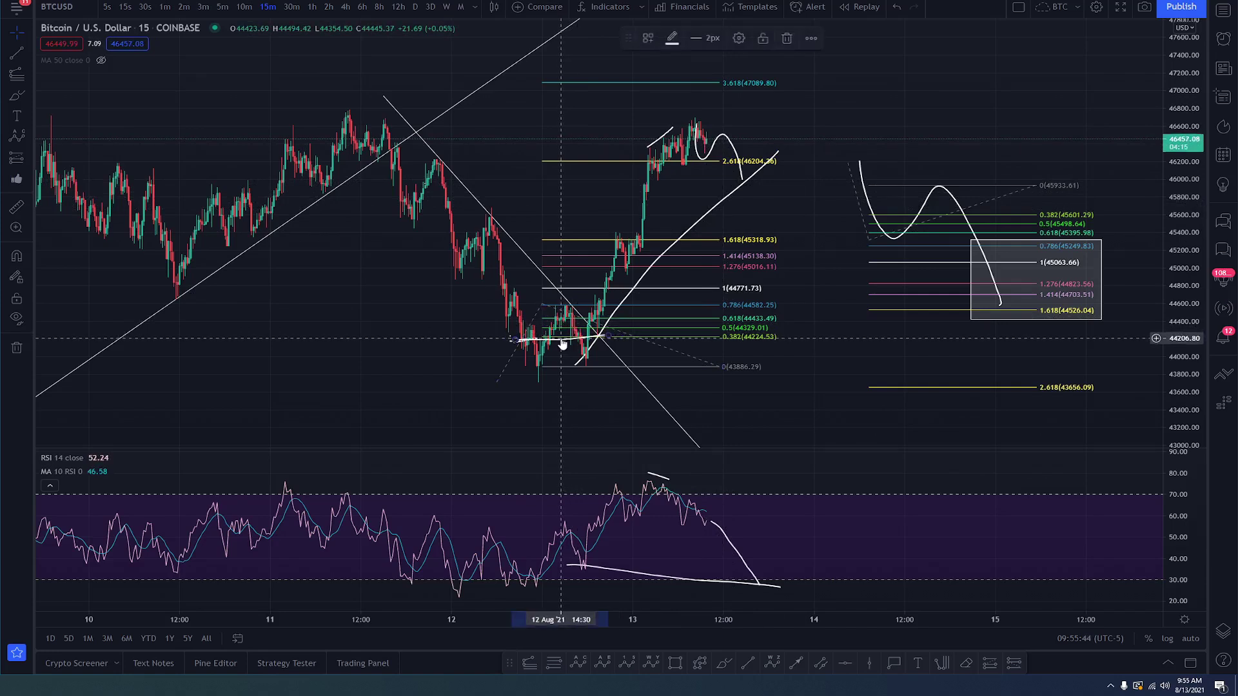
click(523, 344)
key(Delete)
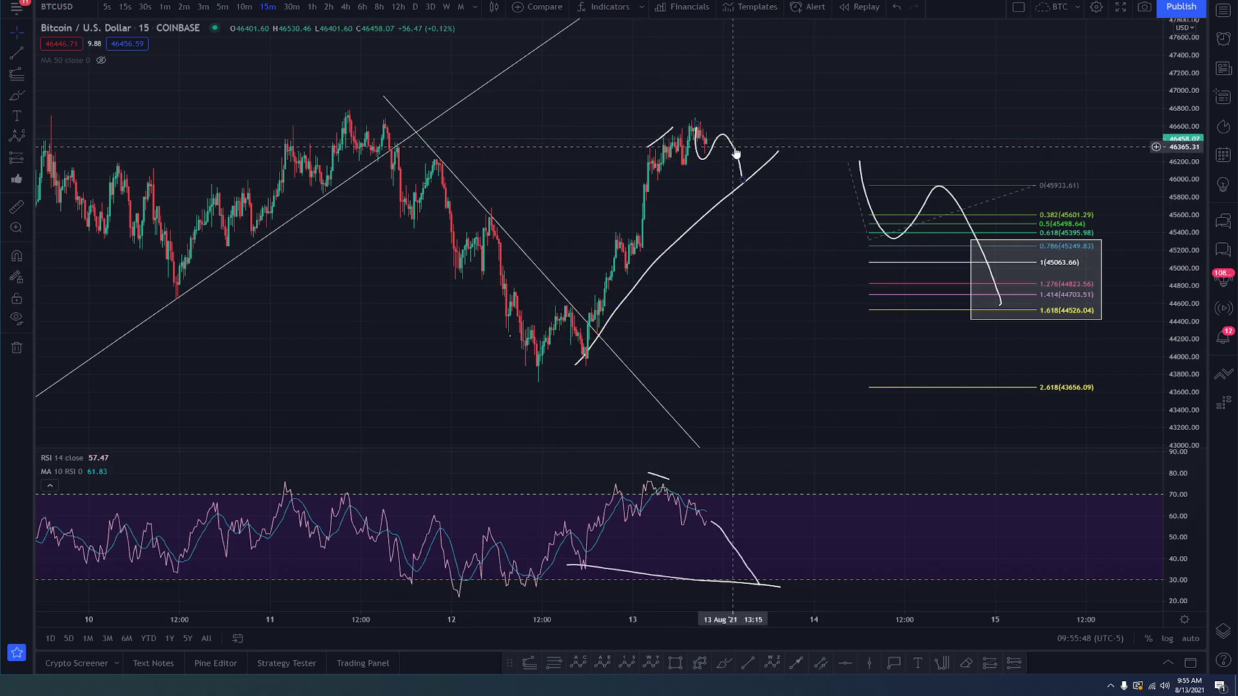
Step: Delete the enlarged zigzag sketch in the empty area along with its target-zone rectangle and Fibonacci extension
click(871, 191)
key(Delete)
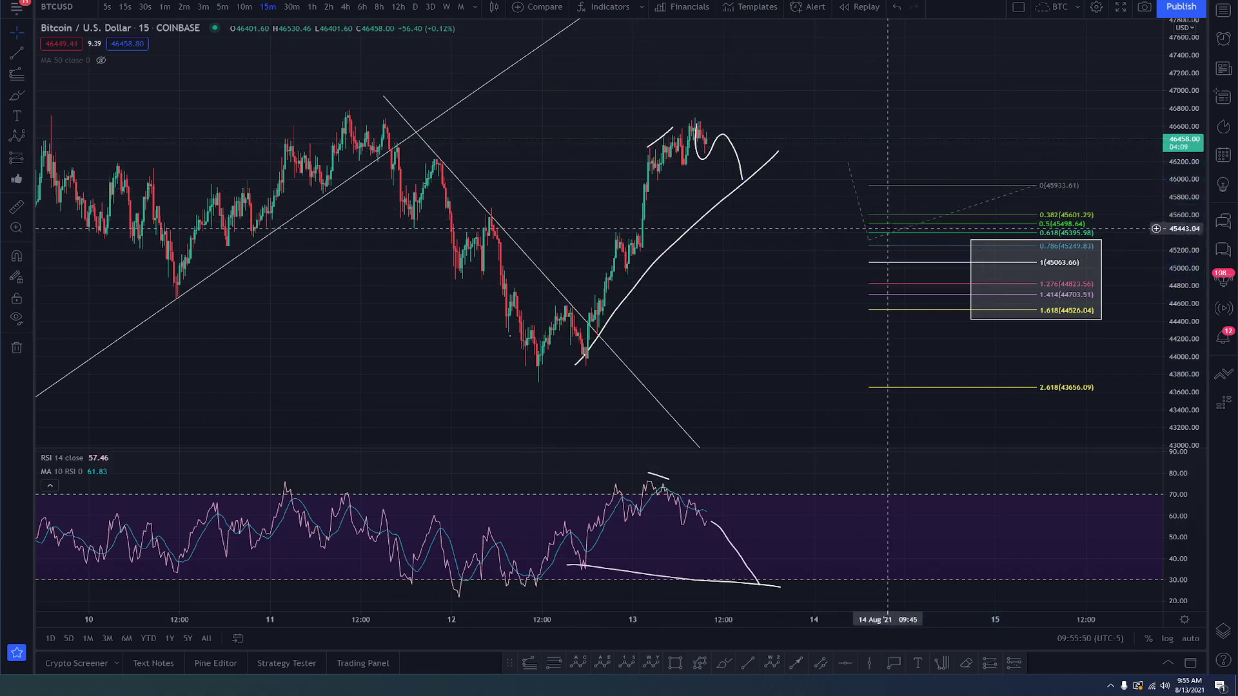
click(989, 242)
key(Delete)
click(987, 234)
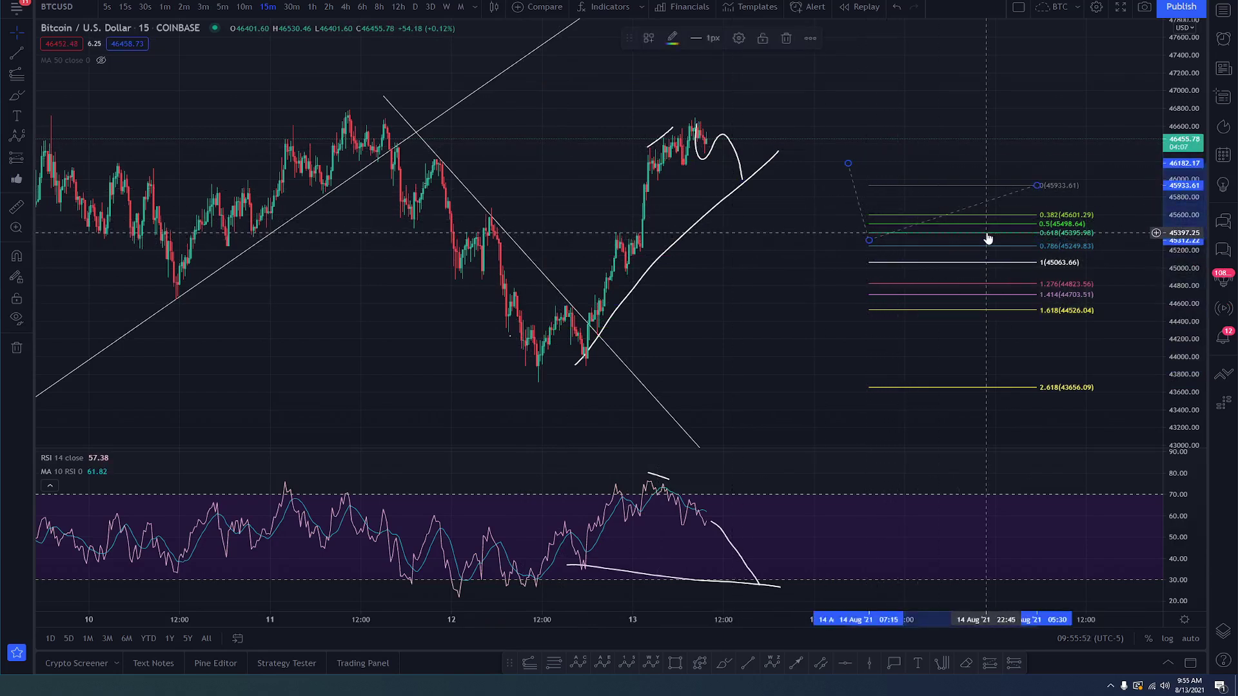
key(Delete)
Step: Delete the remaining zigzag pullback and the rising curve under the price lows
click(735, 154)
key(Delete)
click(709, 212)
key(Delete)
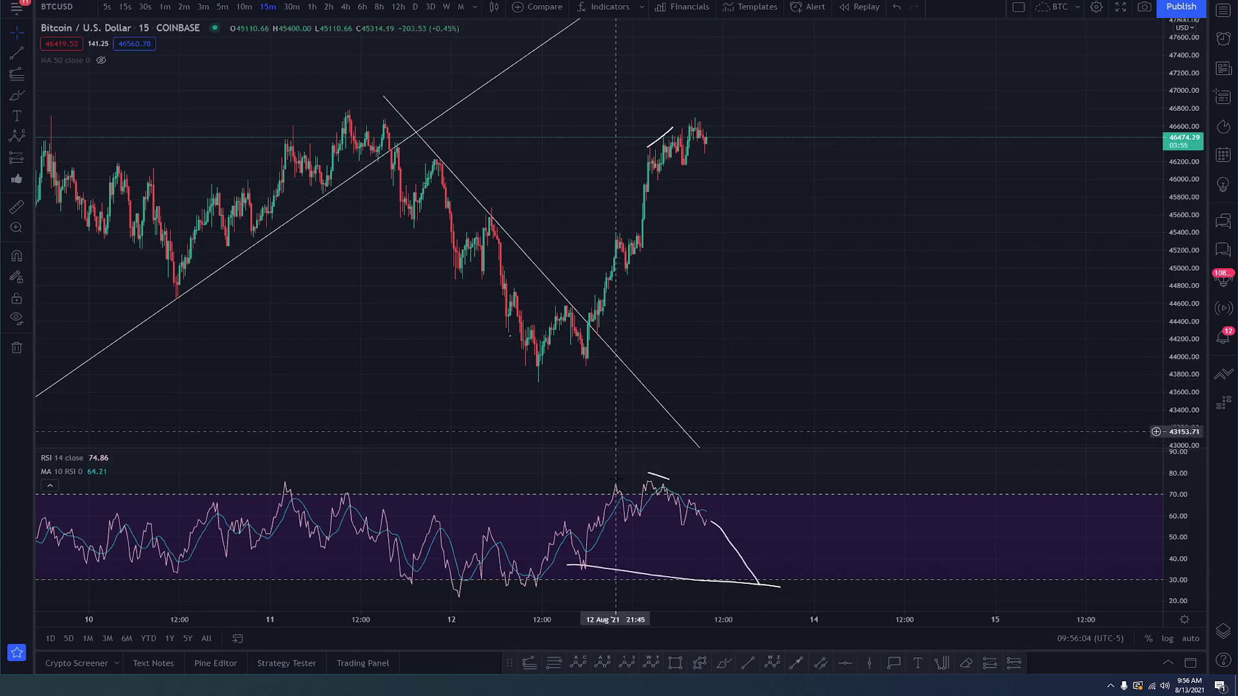
Step: Circle the consolidation near 45,200 before the 13 August surge with brush strokes, and remove the strokes
click(723, 664)
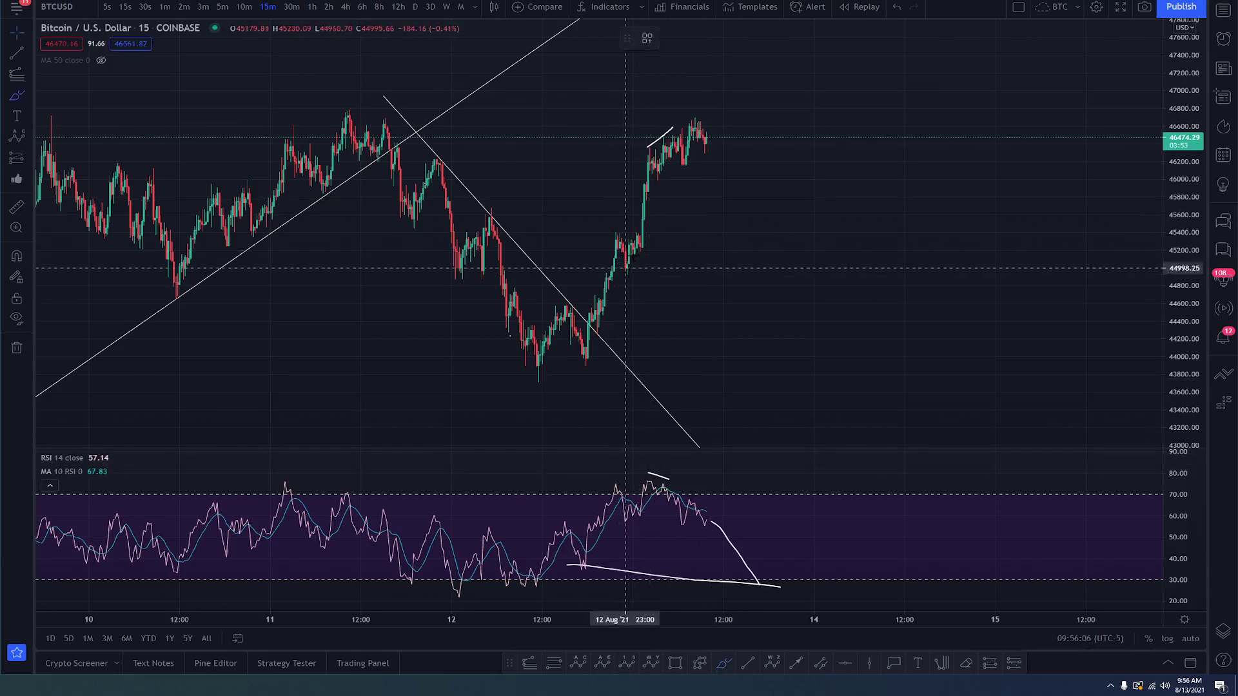
mouse_move(643, 225)
mouse_down()
mouse_move(603, 260)
mouse_move(637, 279)
mouse_move(659, 212)
mouse_move(632, 268)
mouse_move(651, 213)
mouse_move(623, 218)
mouse_move(648, 214)
mouse_move(658, 303)
mouse_up()
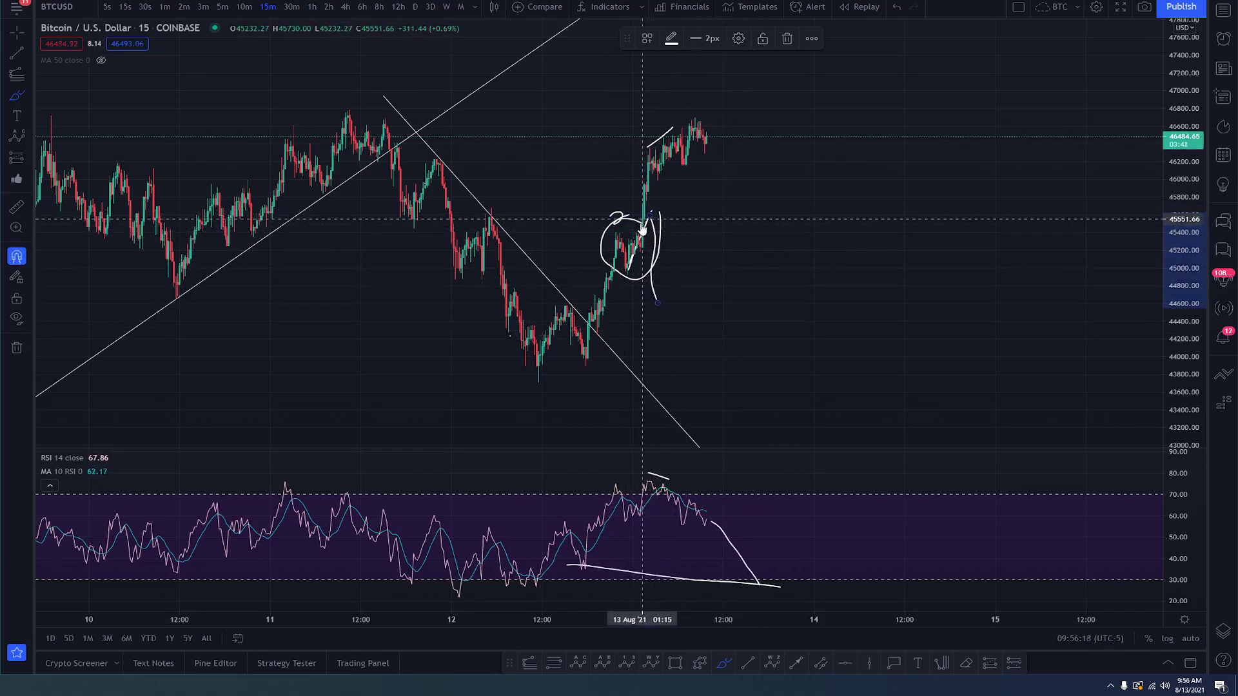
key(Delete)
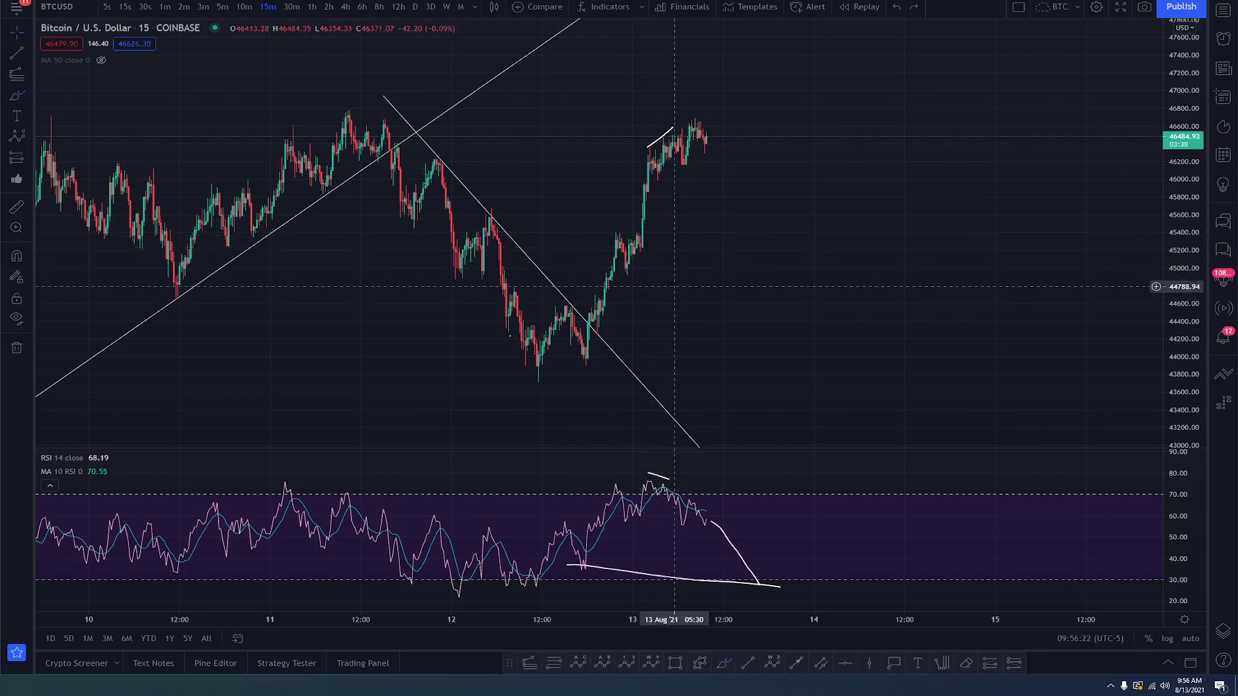
Step: Delete the brush strokes in the RSI pane: the peak divergence mark, the line under the lows and the projected decline
click(628, 575)
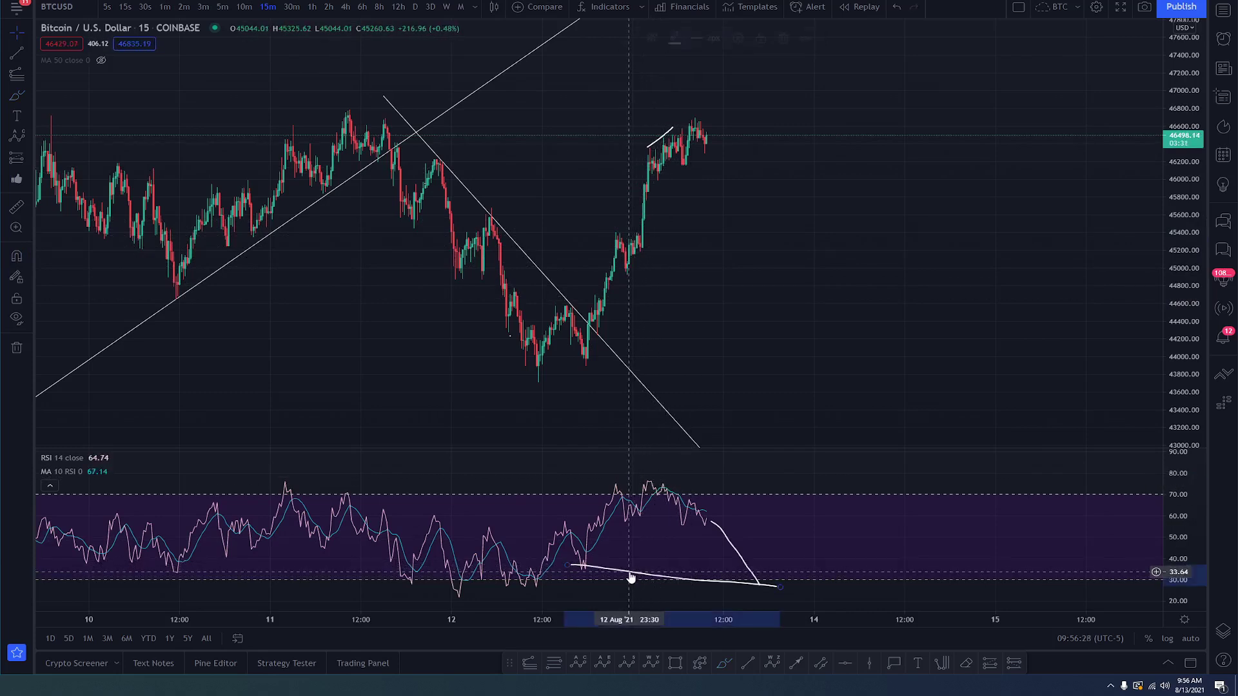
key(Delete)
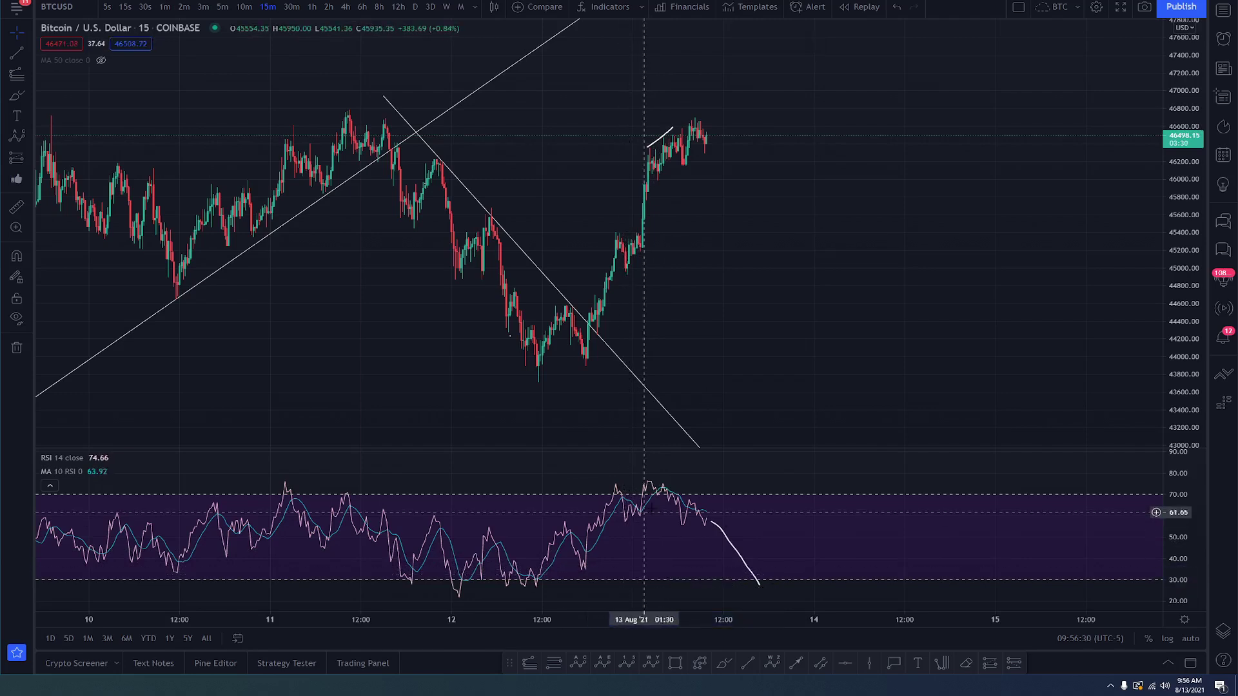
click(714, 530)
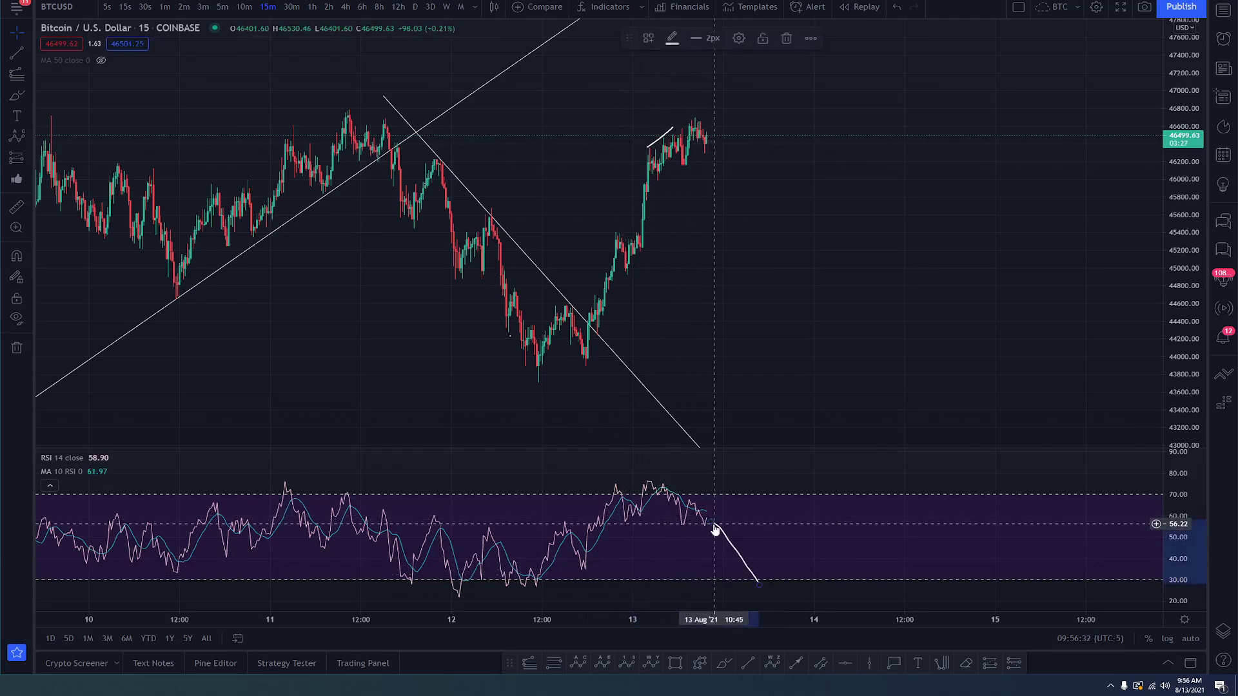
key(Delete)
Step: Shorten the descending trendline by moving its lower end to 43,945.16 on 12 August
scroll(758, 405, down, 3)
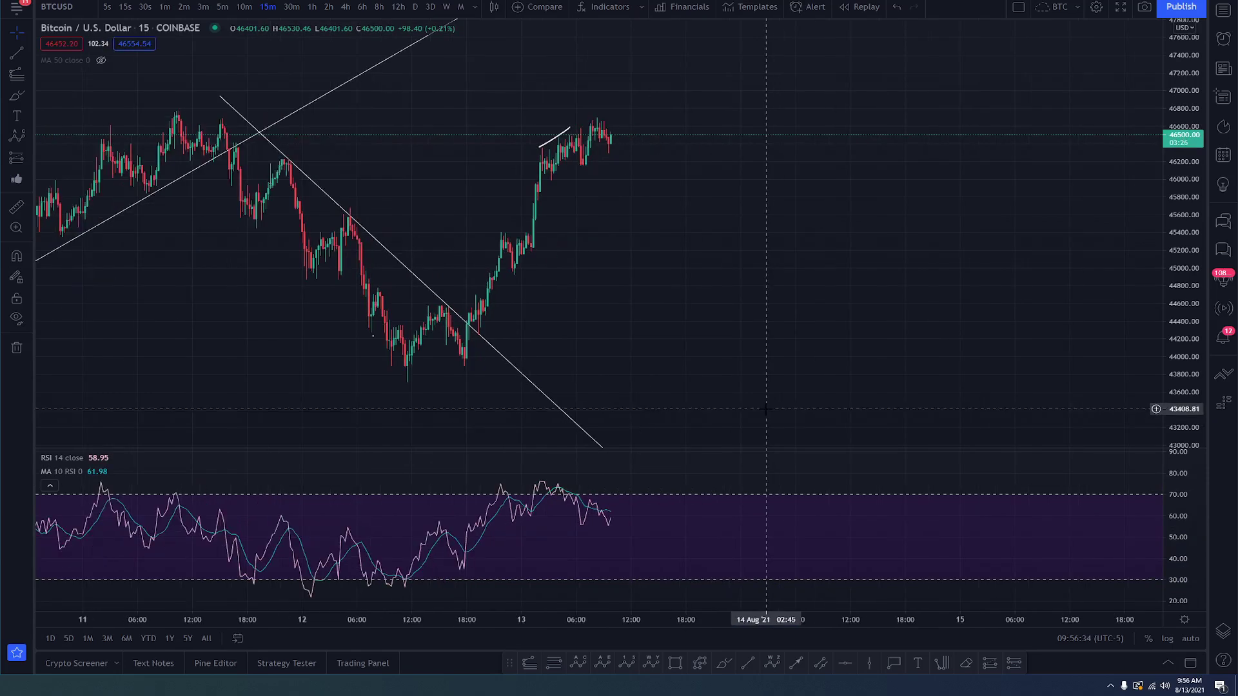
drag(803, 350, 795, 311)
drag(752, 416, 676, 320)
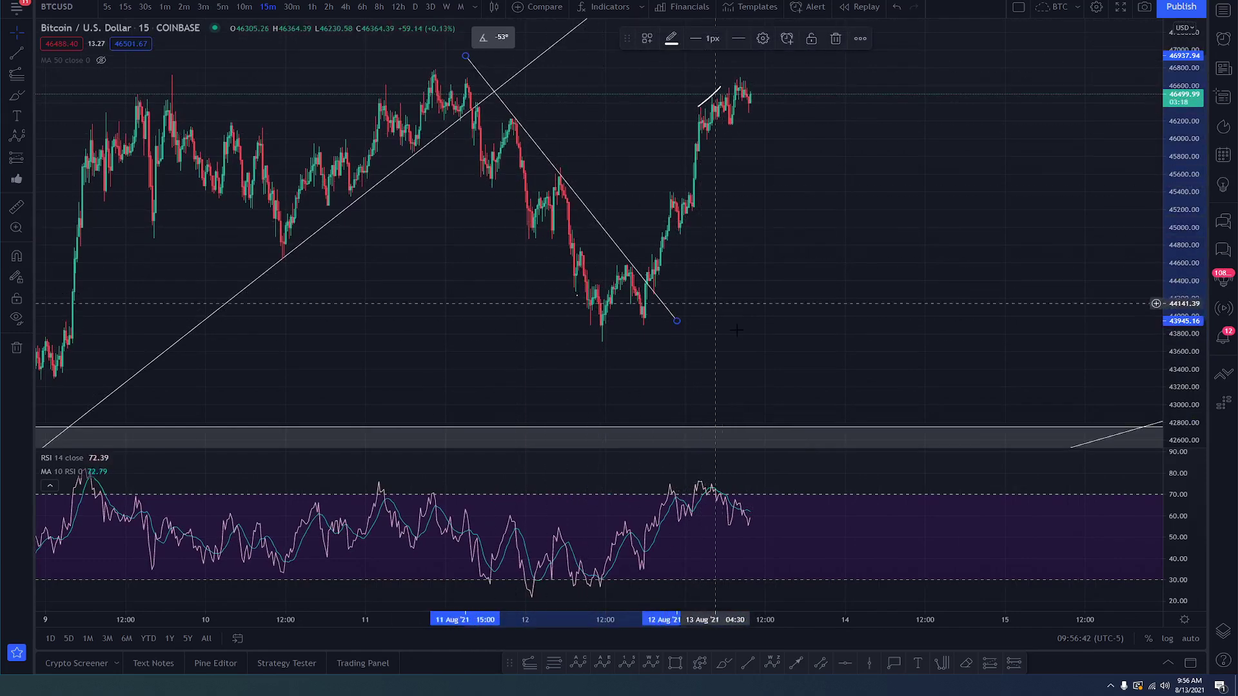
drag(770, 258, 751, 281)
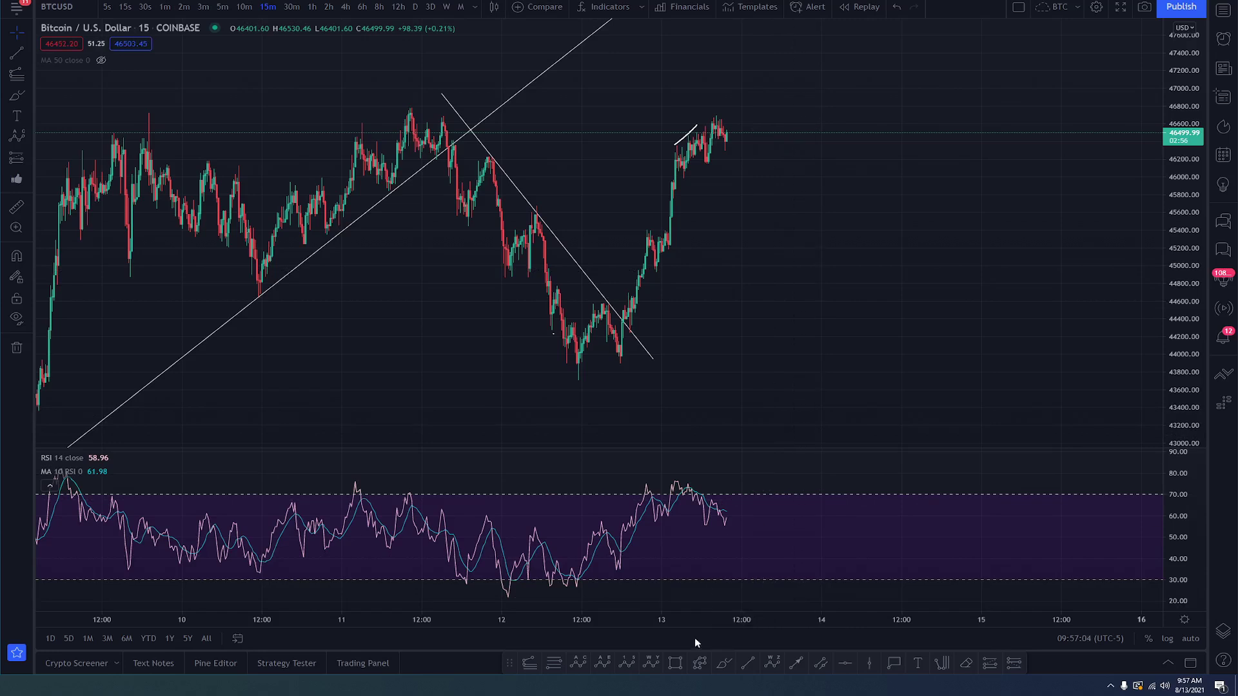
Step: Circle the 13 August price highs around 46,500 with the brush
click(724, 664)
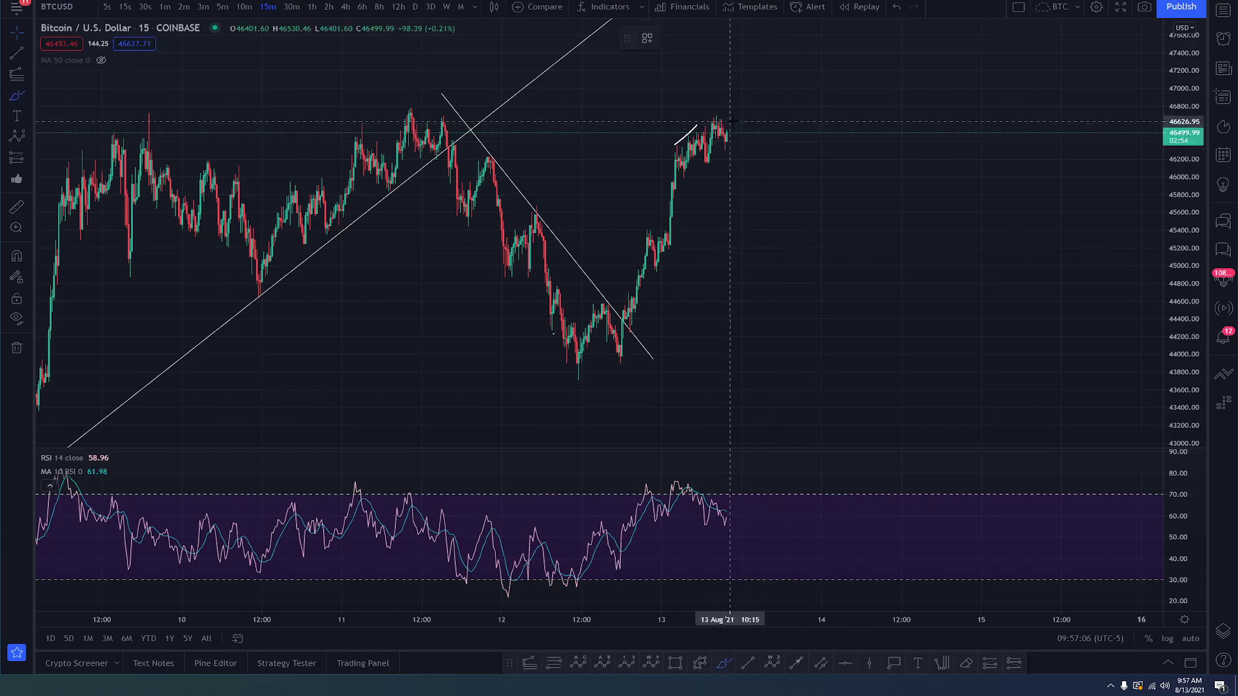
mouse_move(750, 127)
mouse_down()
mouse_move(725, 123)
mouse_move(746, 148)
mouse_move(691, 142)
mouse_move(751, 122)
mouse_up()
Step: Try brush strokes along the RSI's rise to its 13 August peak and its decline after it, and undo them
mouse_move(611, 498)
mouse_down()
mouse_move(694, 481)
mouse_move(743, 515)
mouse_up()
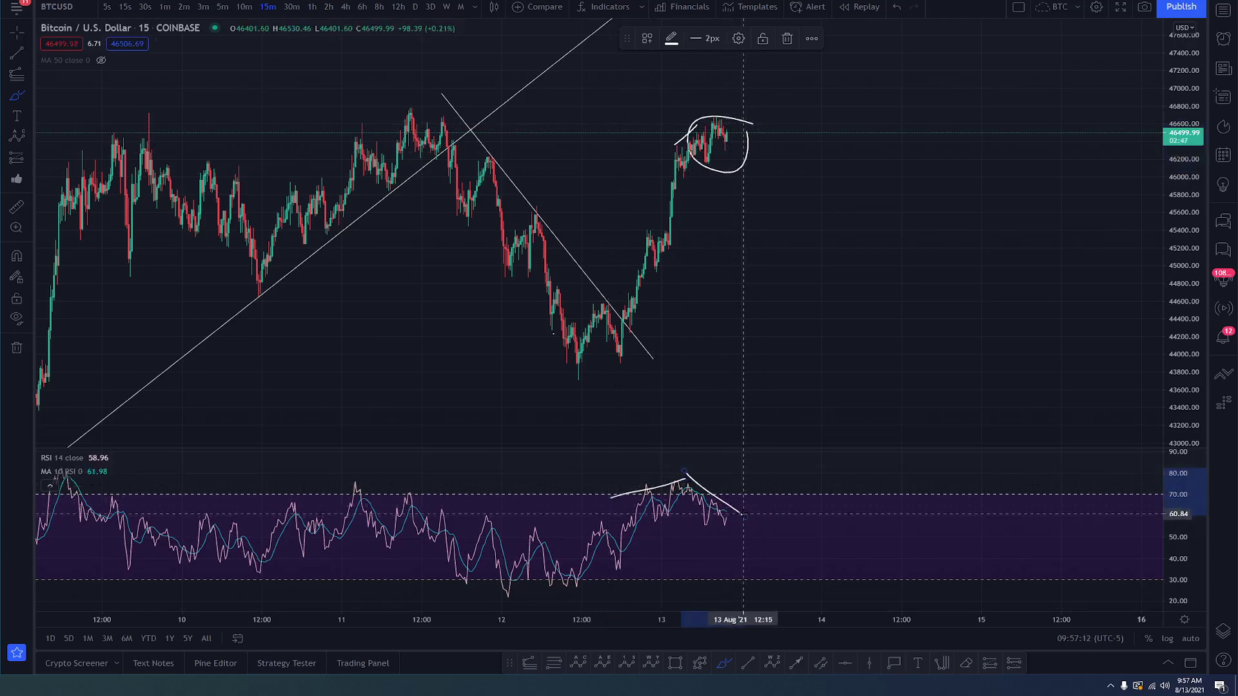
key(ctrl+z)
key(ctrl+z)
Step: Mark the bearish divergence with brush strokes joining the falling RSI peaks and the rising 13 August price highs
drag(675, 476, 690, 481)
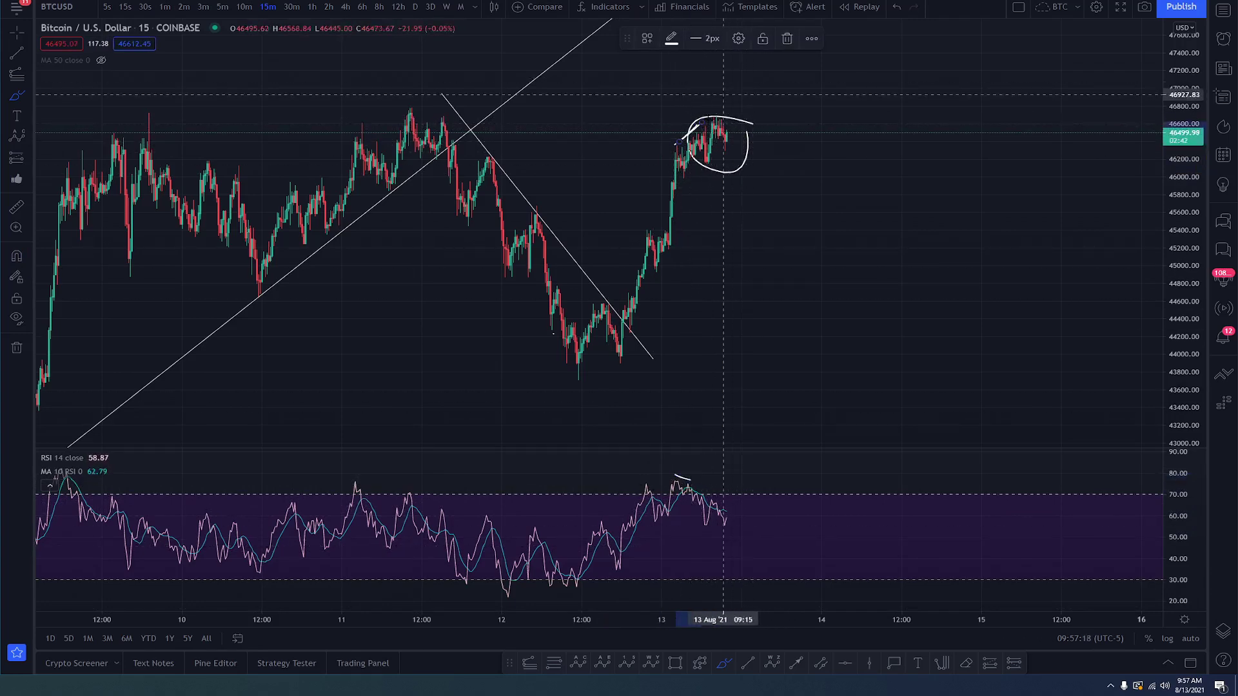
mouse_move(698, 128)
mouse_down()
mouse_move(675, 147)
mouse_move(714, 112)
mouse_move(707, 123)
mouse_up()
drag(685, 479, 745, 507)
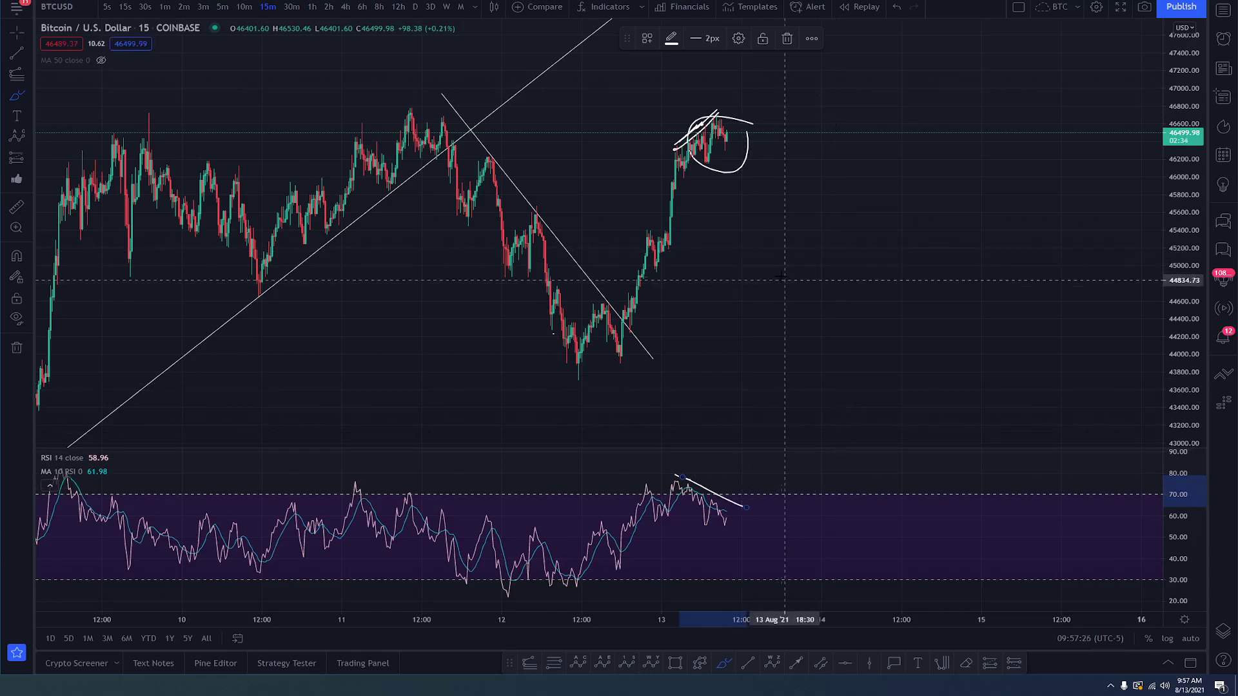
key(ctrl+z)
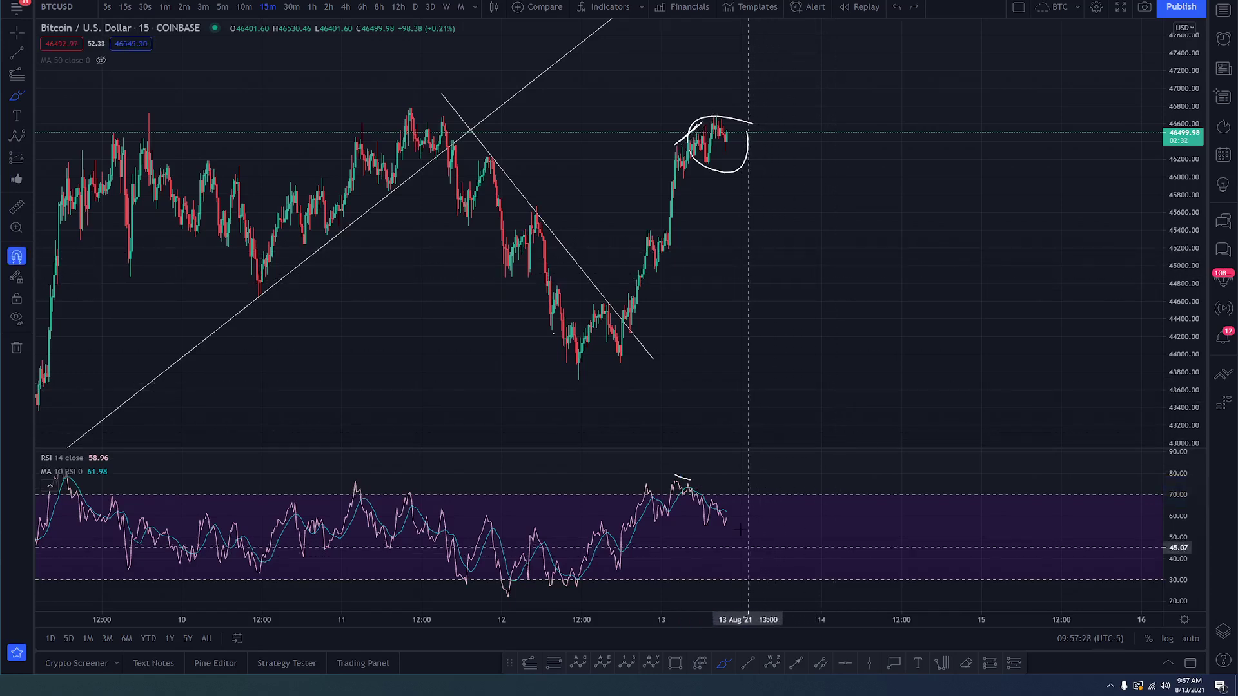
drag(669, 478, 733, 507)
drag(715, 114, 663, 150)
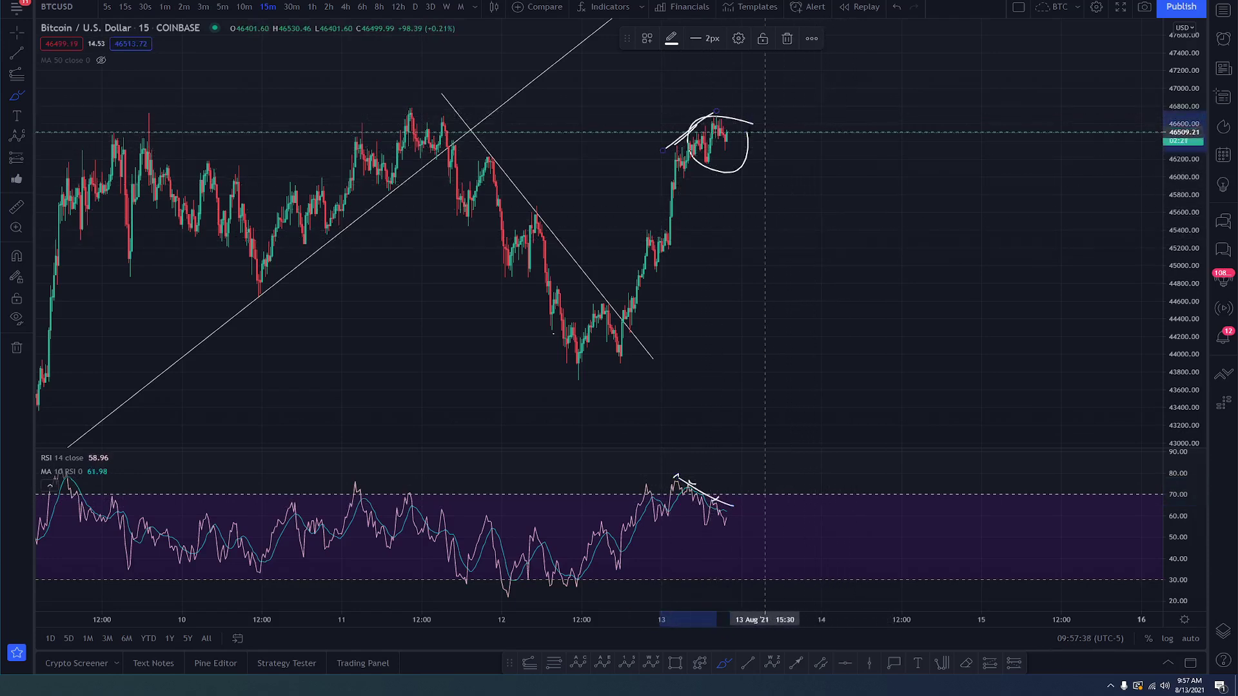
Step: Sketch a price drop to about 46,000 with RSI falling to about 34, plus an alternative high near 46,800 dropping to about 45,650
drag(730, 134, 751, 179)
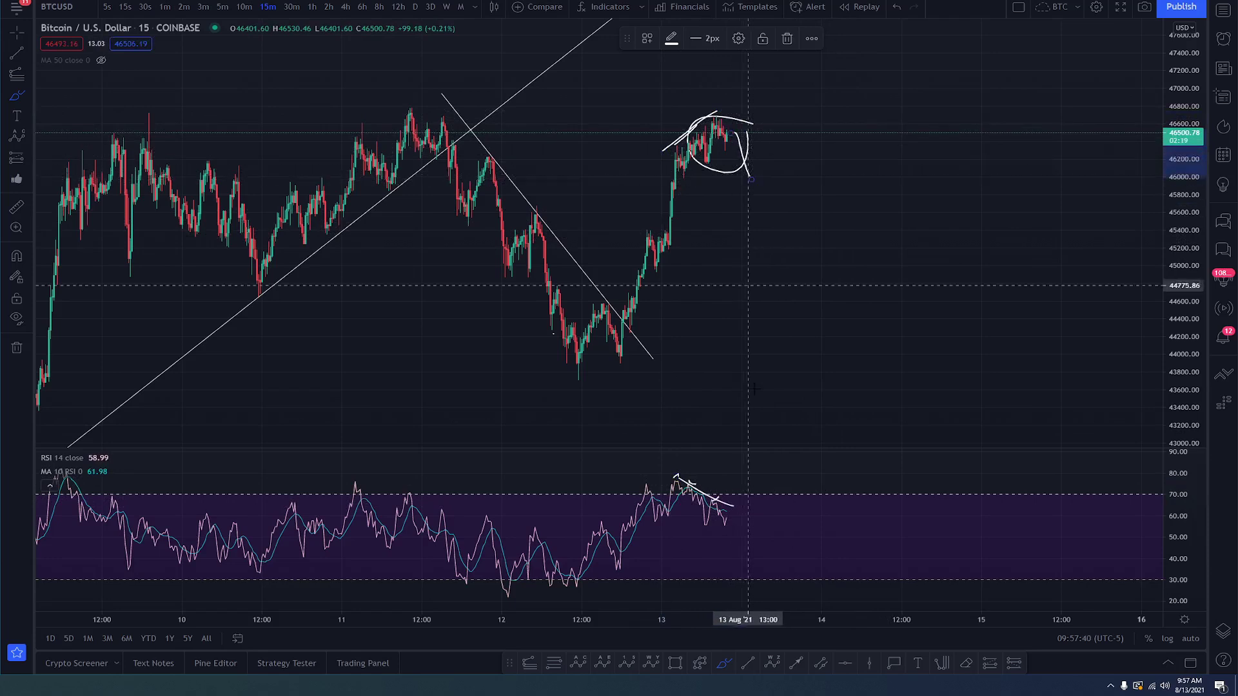
drag(728, 523, 764, 561)
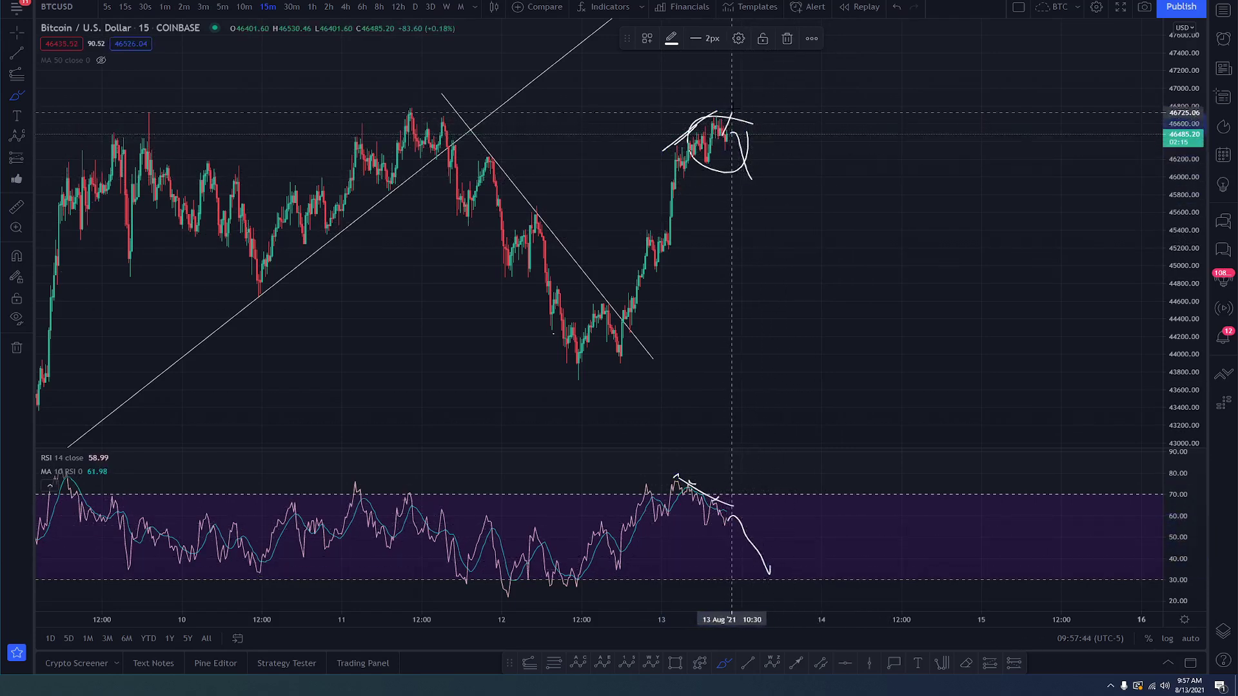
drag(752, 122, 785, 197)
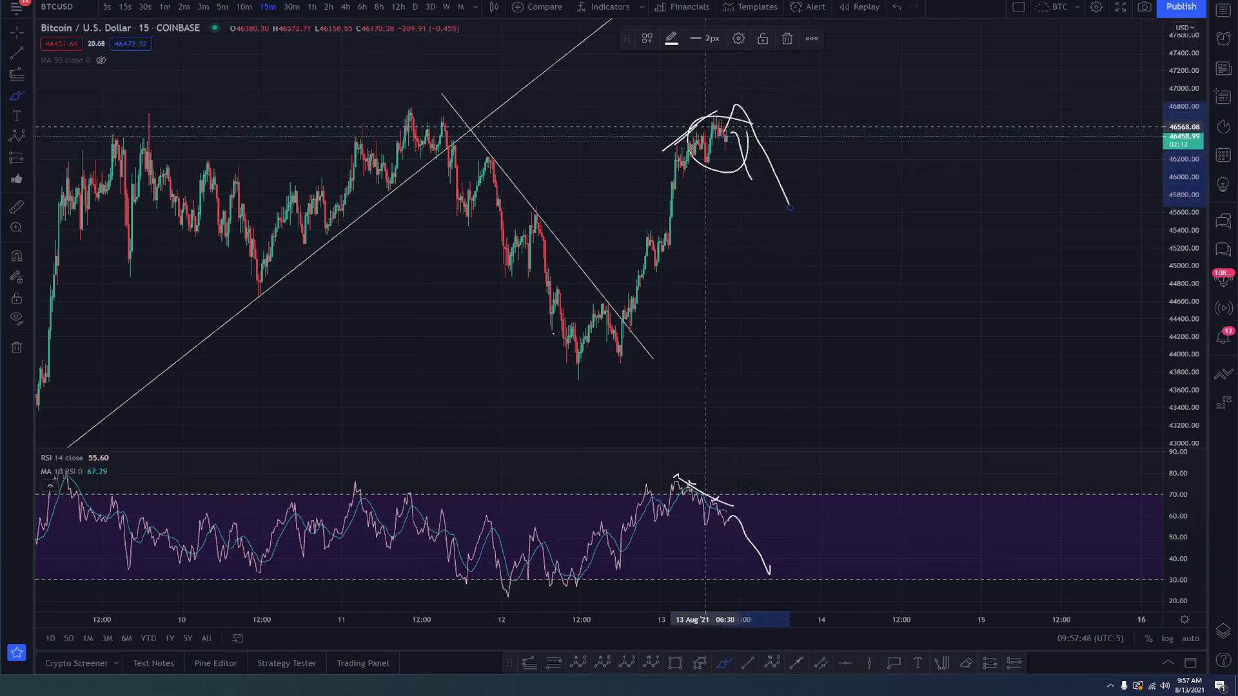
Step: Undo the pullback sketches and mark the falling RSI highs and lows and the rising 13 August price lows with brush strokes
key(ctrl+z)
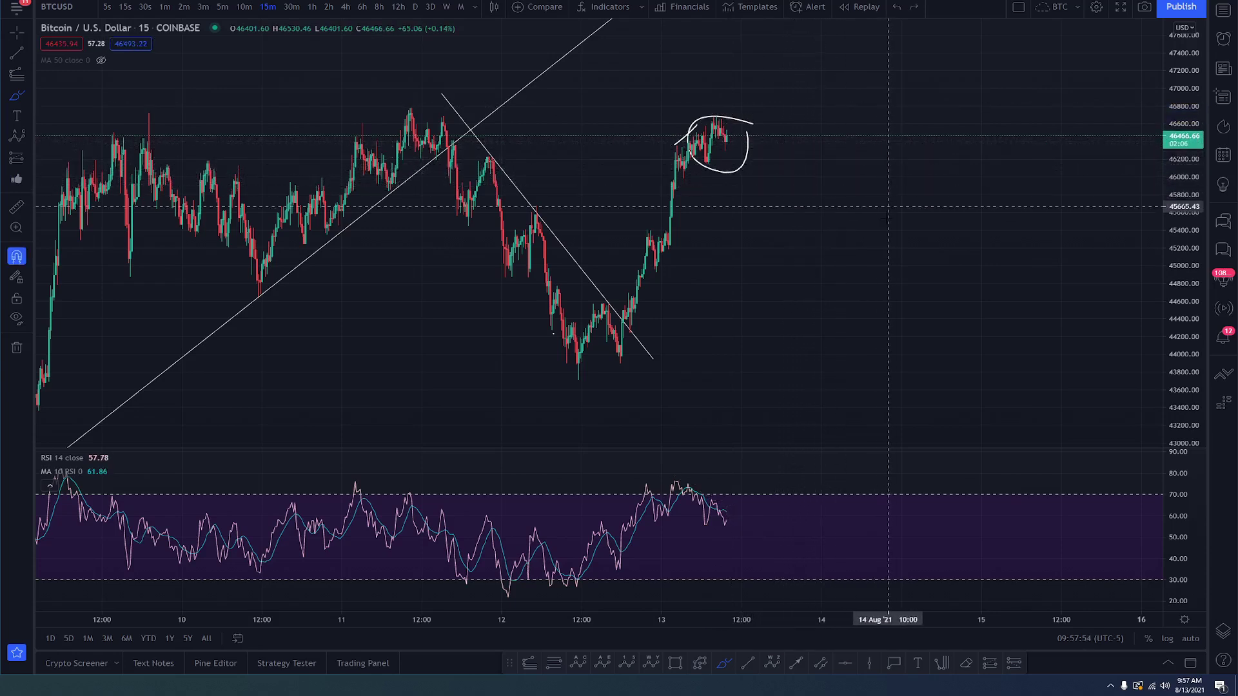
scroll(856, 245, down, 2)
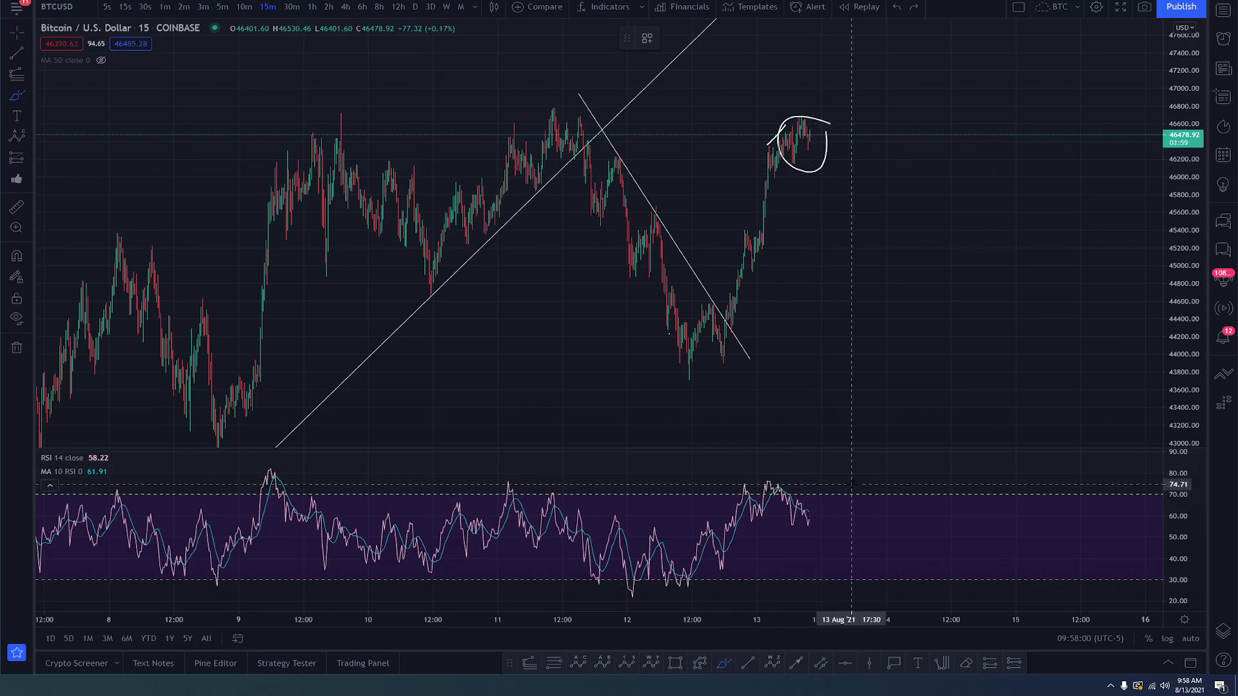
drag(775, 474, 817, 508)
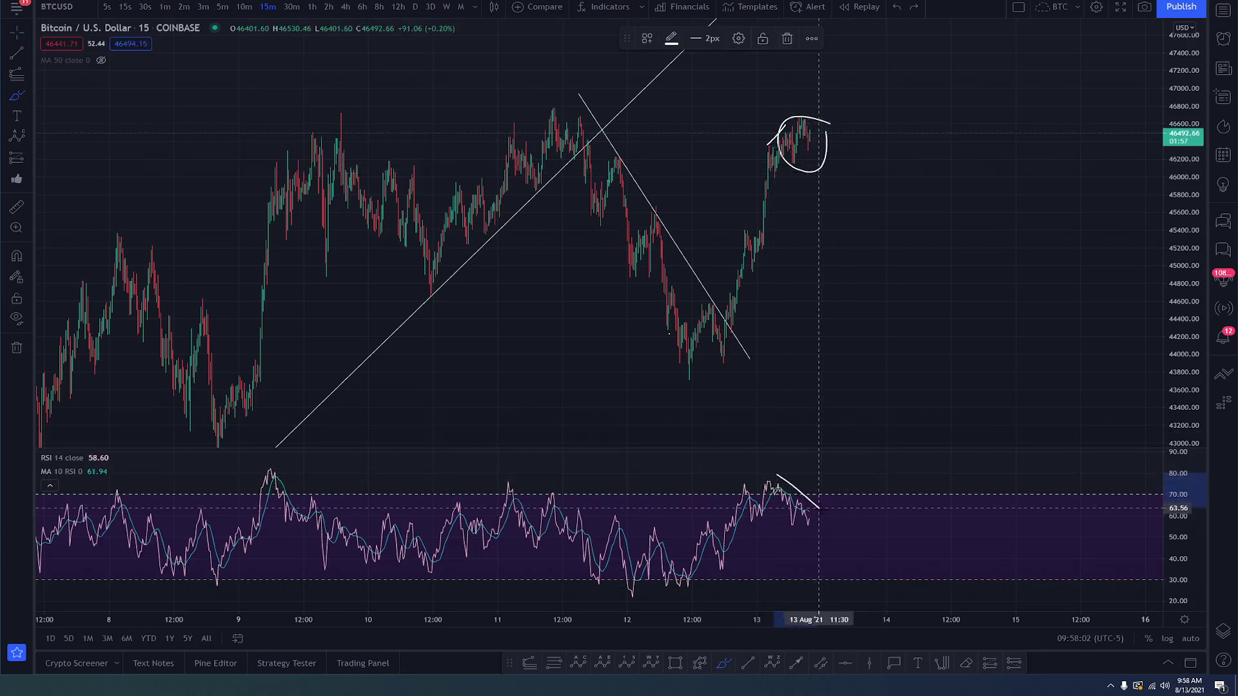
click(779, 177)
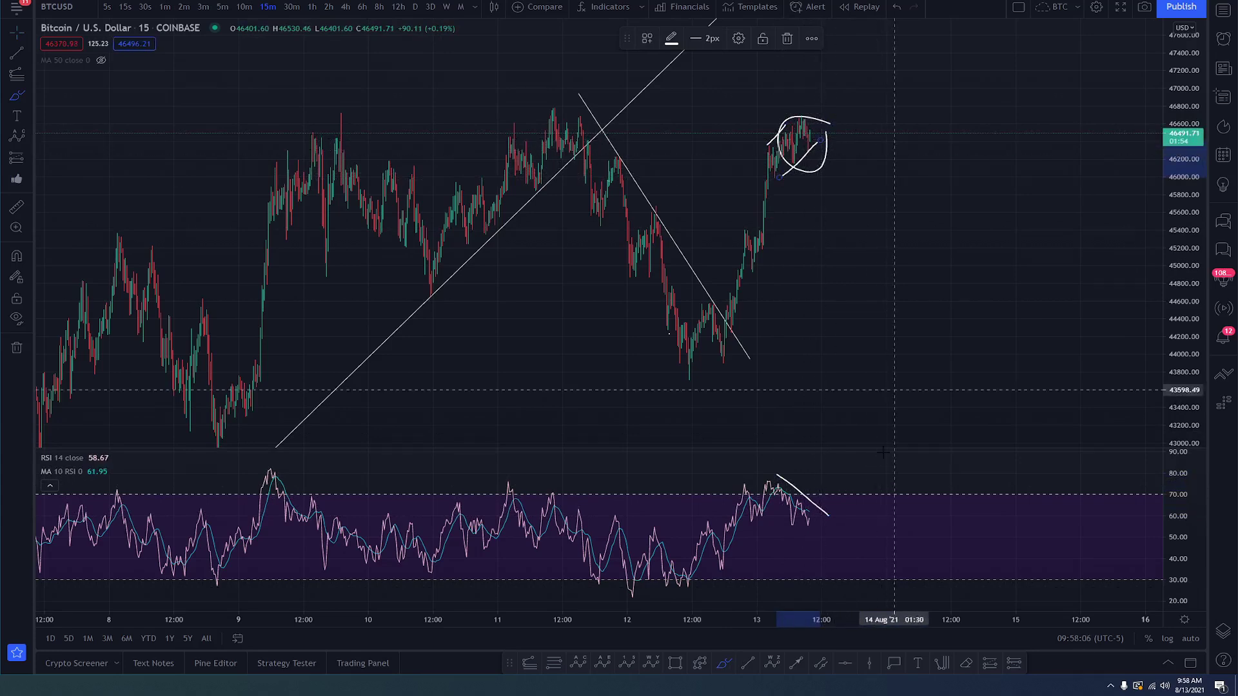
drag(751, 518, 817, 532)
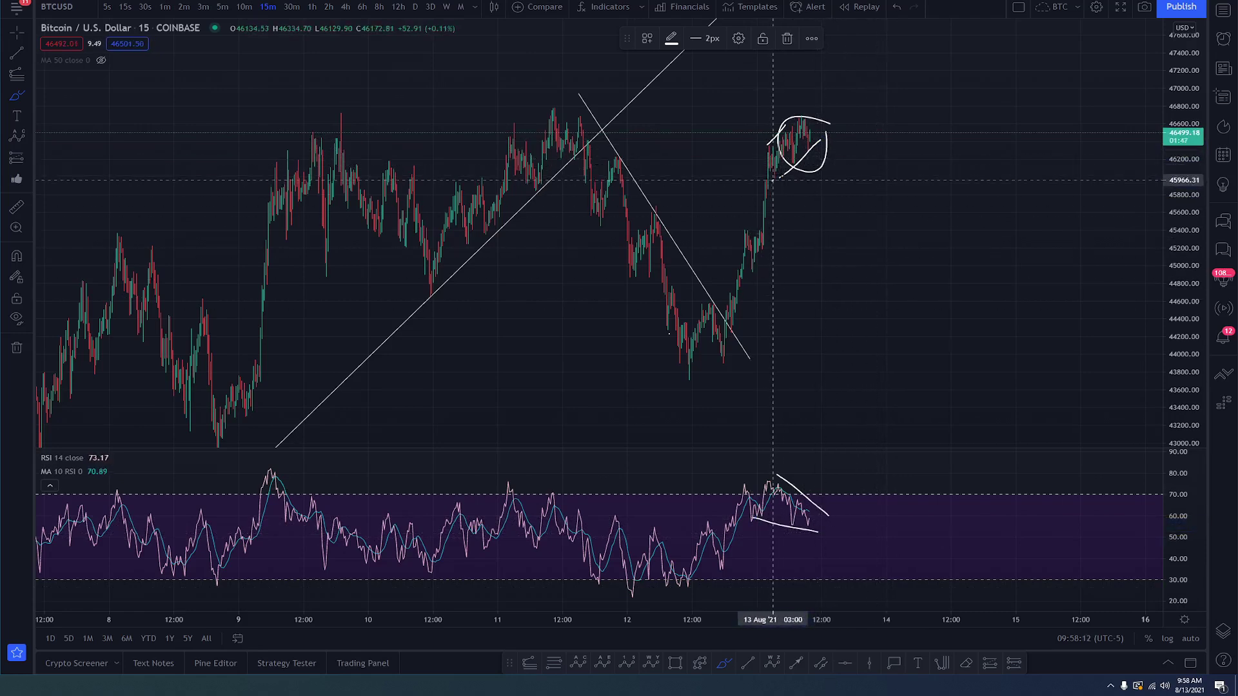
drag(771, 182, 817, 149)
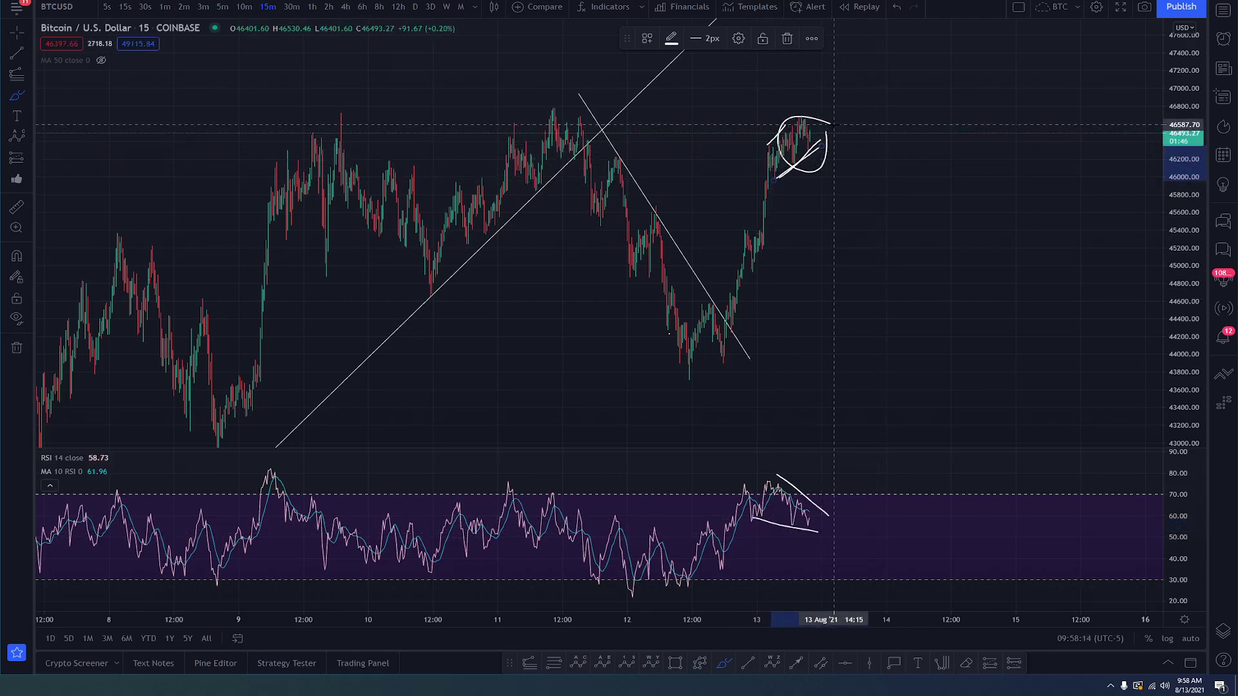
Step: Delete the circle around the 13 August highs and clear the brush strokes beneath the price lows
drag(803, 126, 750, 141)
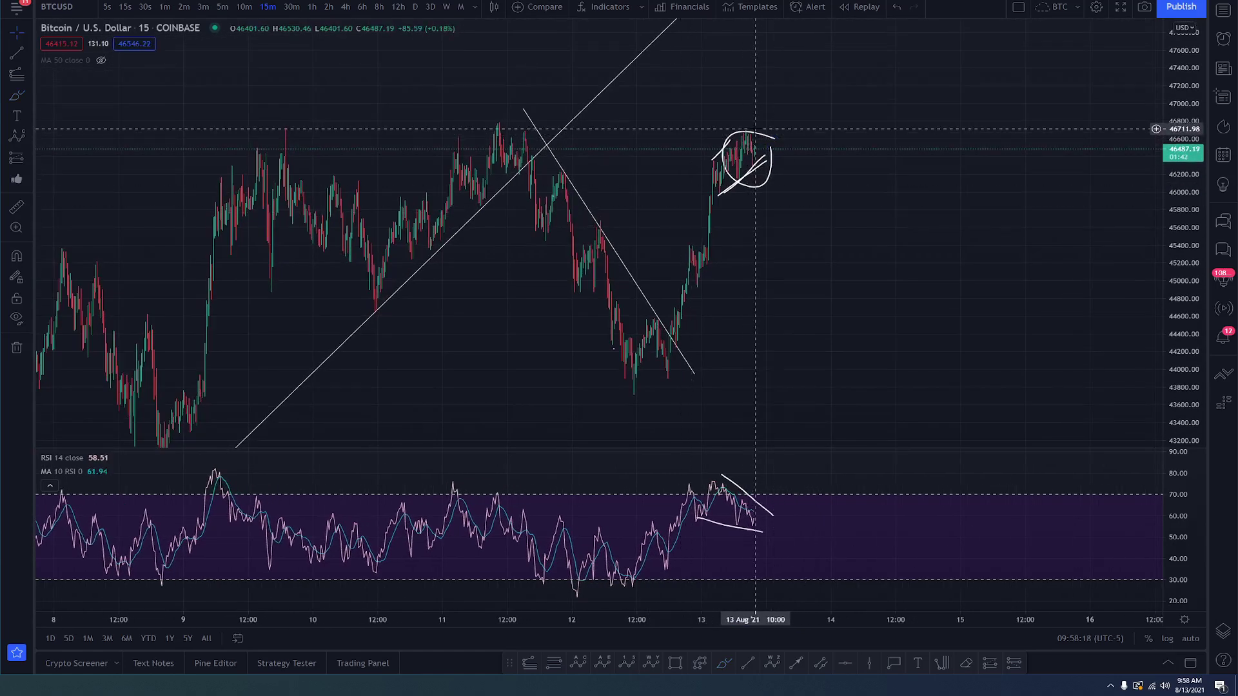
click(755, 132)
key(Delete)
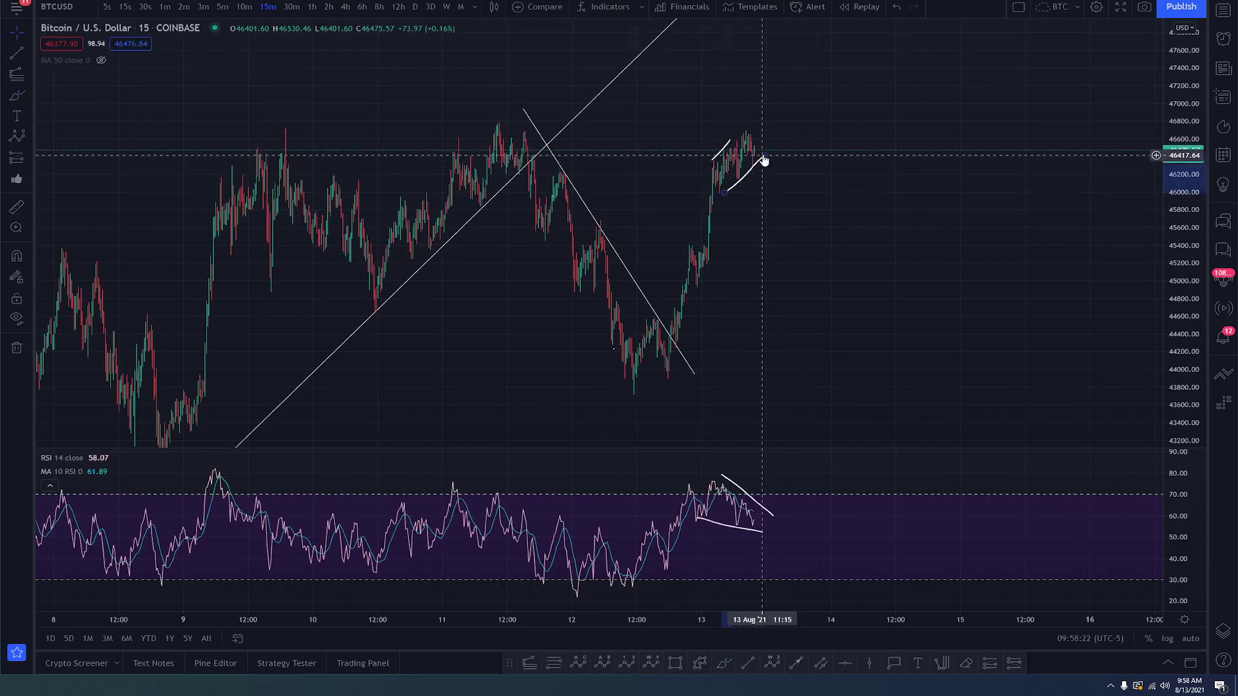
Step: Trace the 13 August price swings and the matching RSI highs and lows with the brush, and undo those strokes
scroll(796, 219, up, 2)
drag(795, 220, 924, 236)
click(723, 663)
mouse_move(691, 174)
mouse_down()
mouse_move(700, 199)
mouse_move(719, 161)
mouse_move(725, 192)
mouse_move(740, 149)
mouse_up()
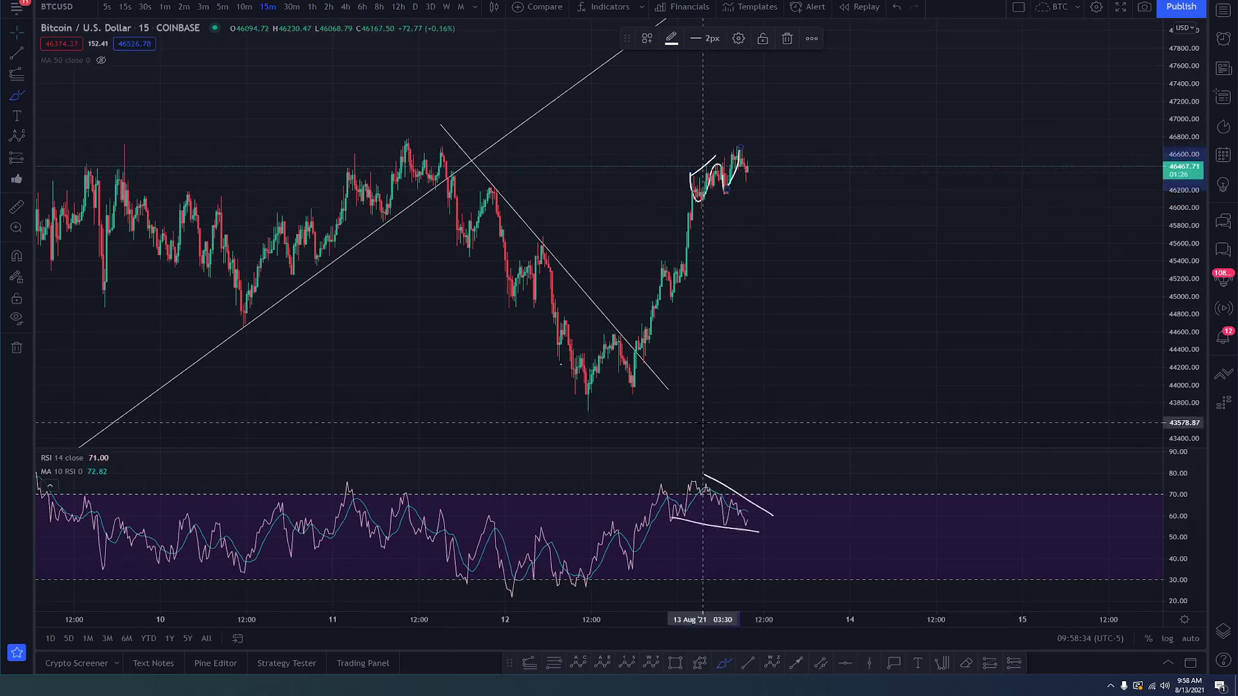
key(ctrl)
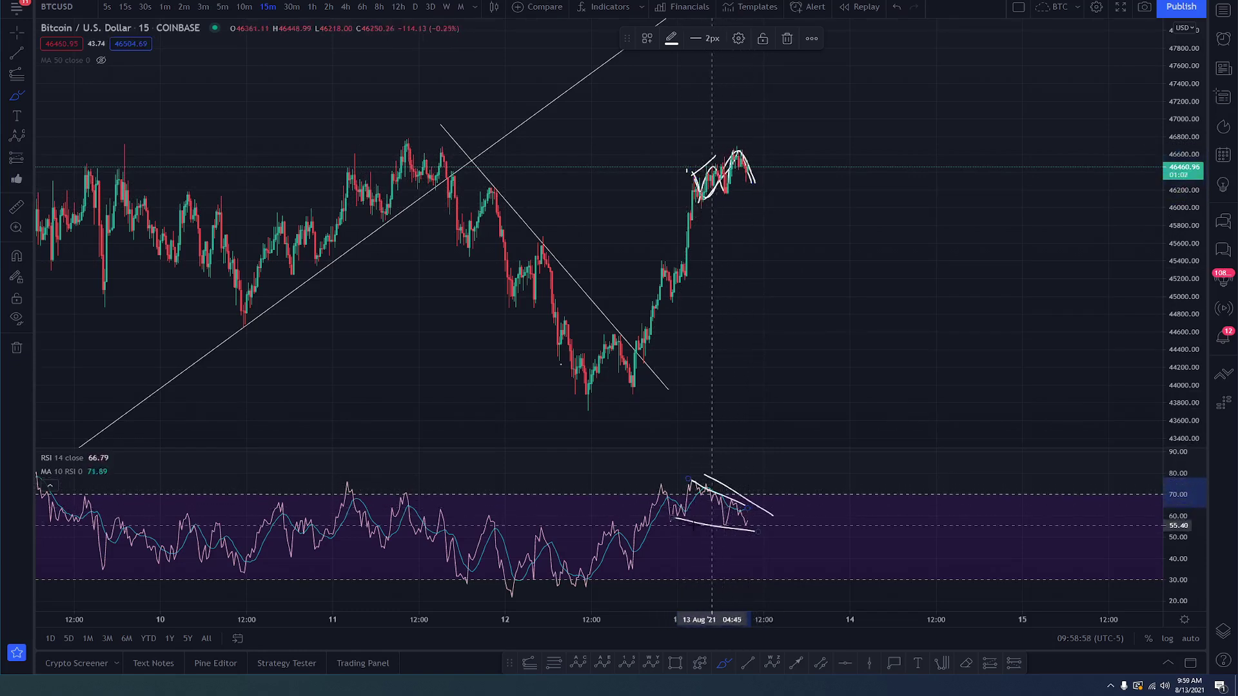
drag(675, 521, 755, 534)
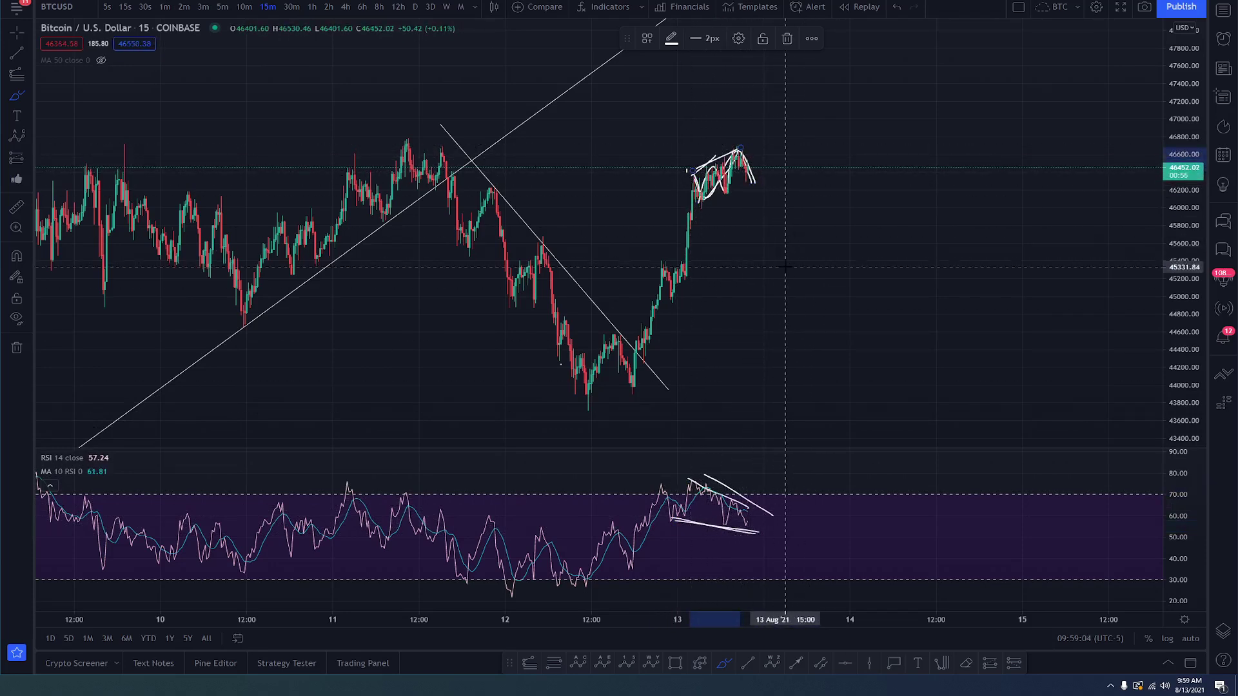
key(ctrl)
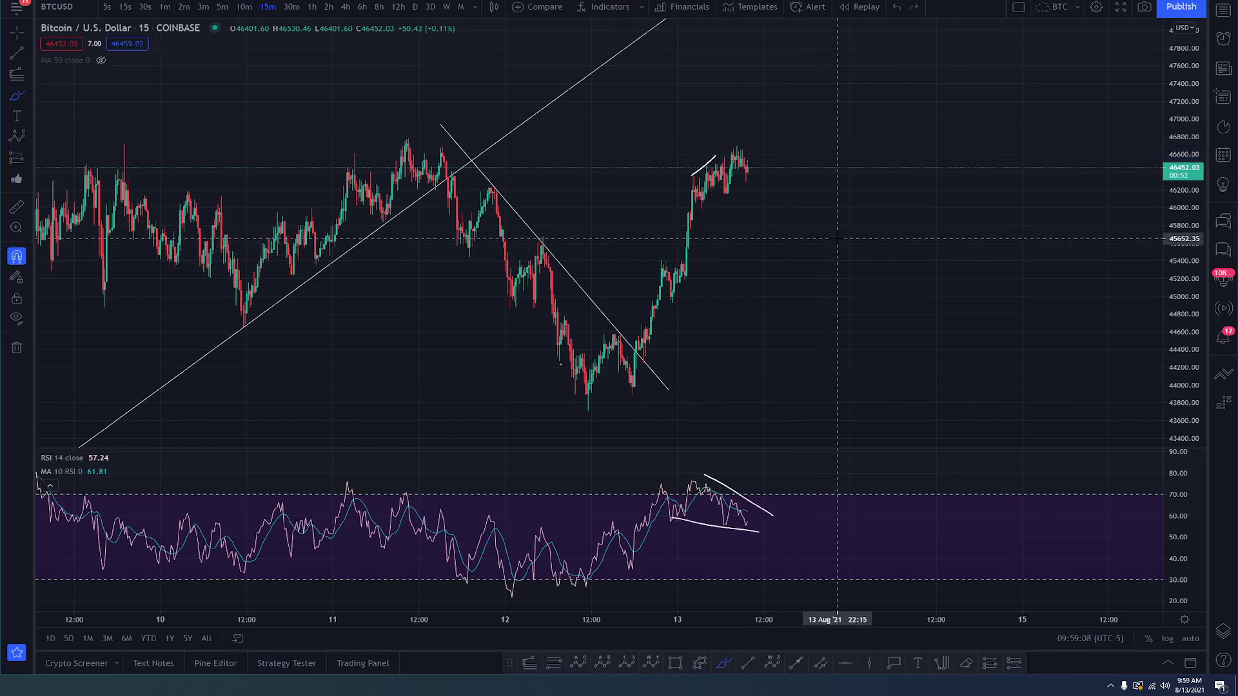
Step: Sketch a rally from the 13 August price to about 47,450 and a path from the 12 August low to about 47,500, deleting the longer path
scroll(838, 240, right, 3)
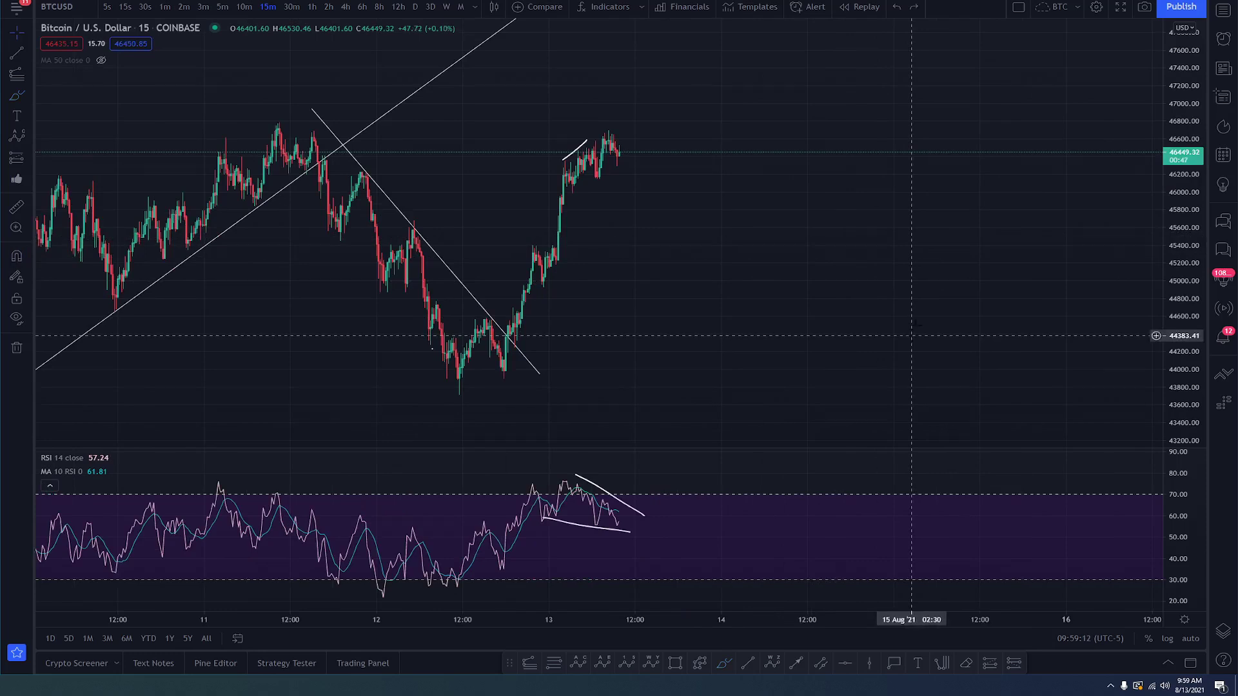
scroll(806, 299, down, 1)
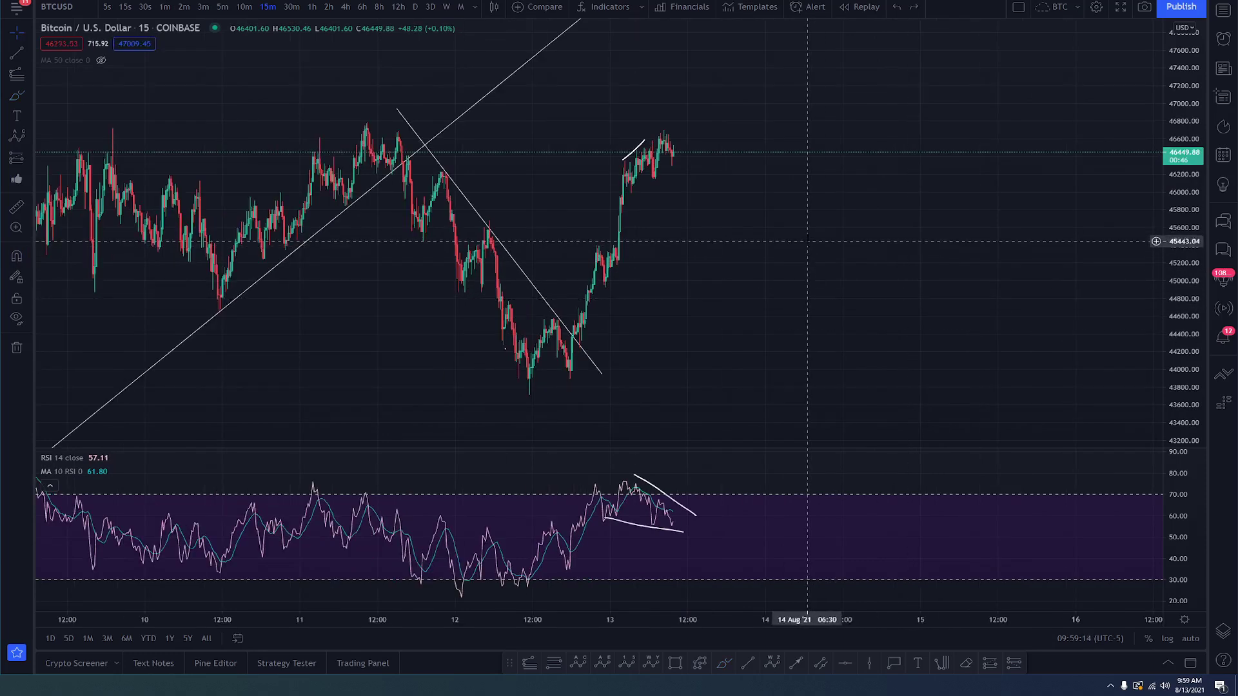
click(724, 664)
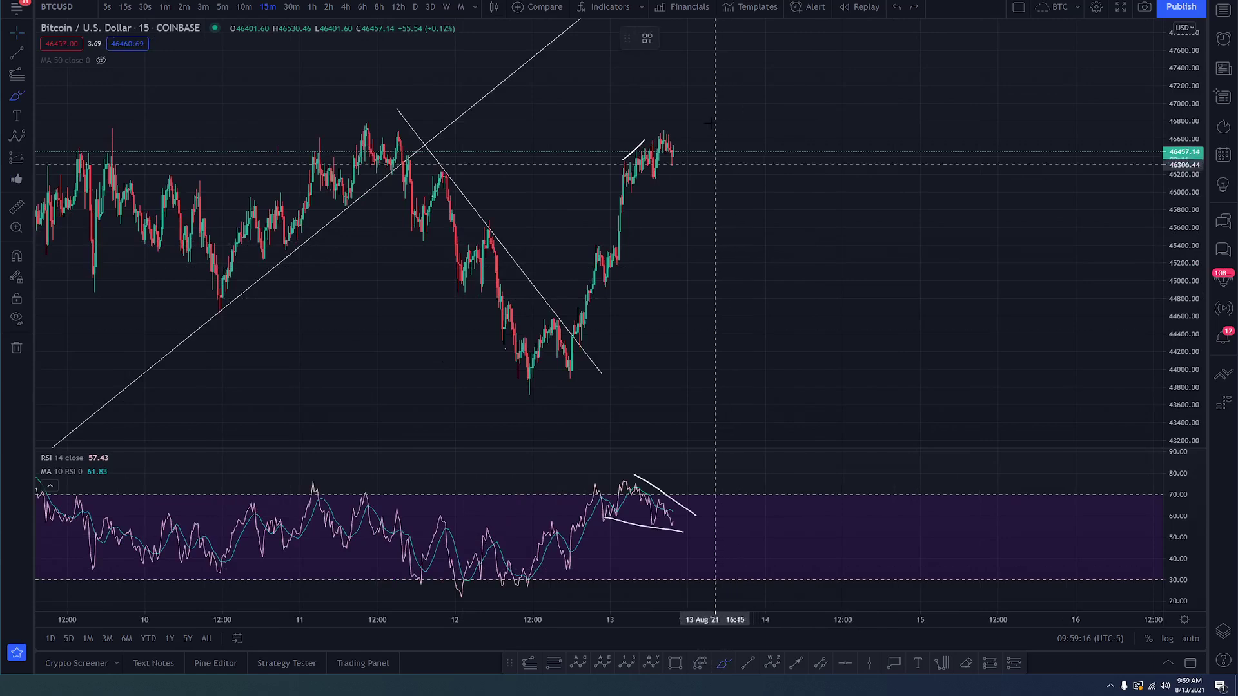
drag(673, 156, 691, 64)
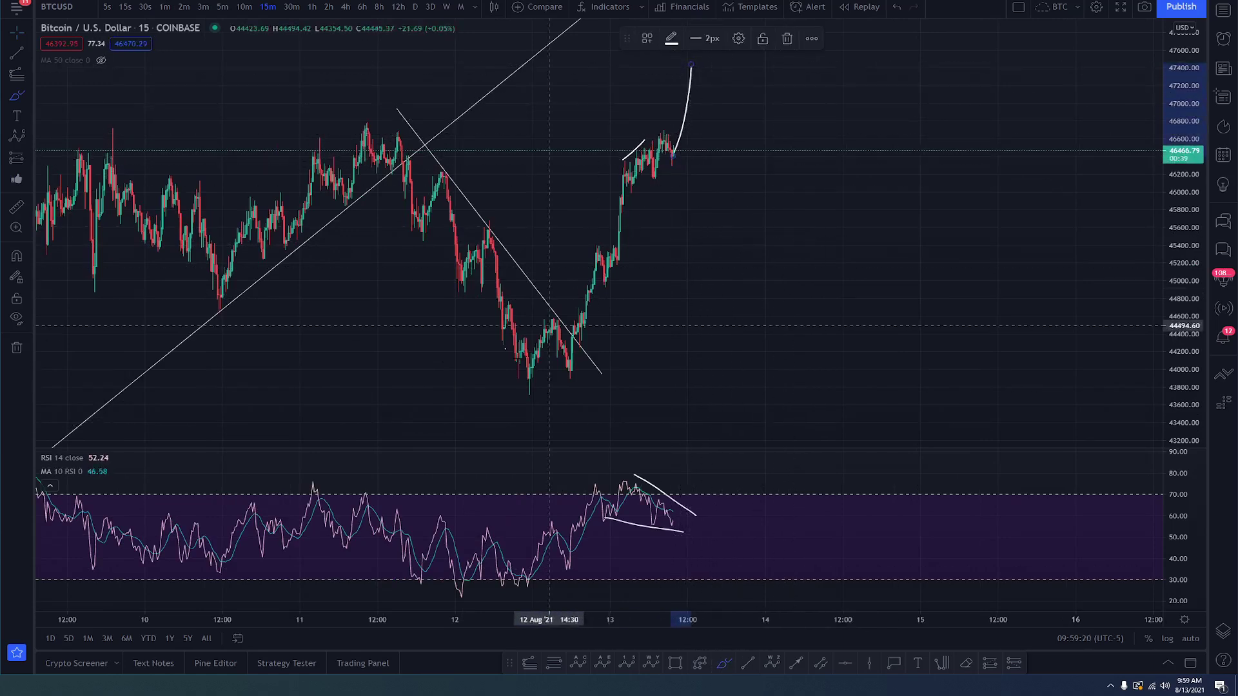
mouse_move(516, 394)
mouse_down()
mouse_move(547, 322)
mouse_move(570, 374)
mouse_move(629, 158)
mouse_move(670, 157)
mouse_move(708, 56)
mouse_up()
scroll(607, 395, down, 3)
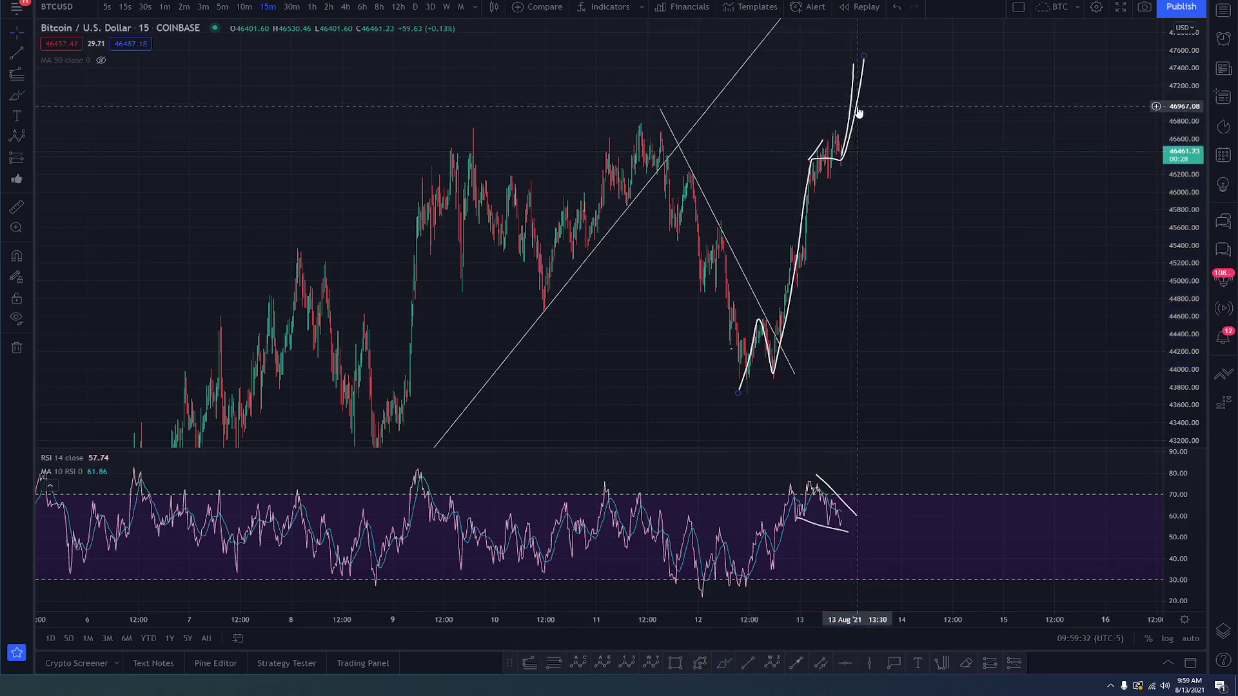
key(Delete)
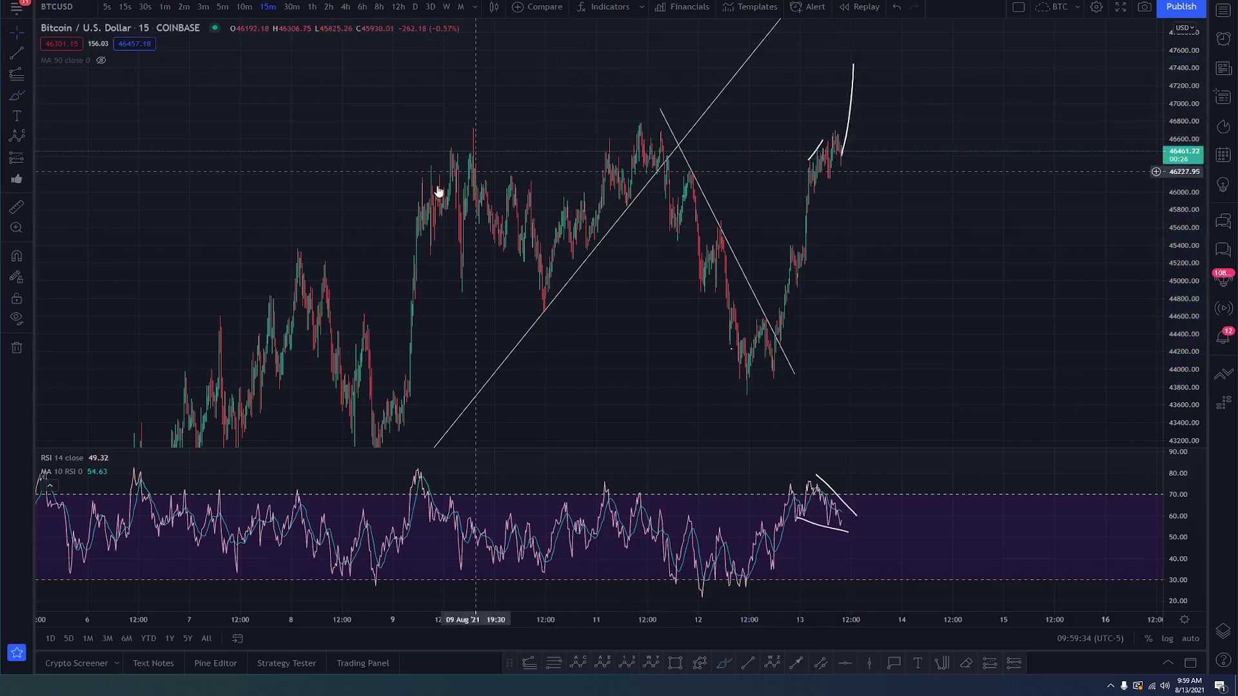
Step: Trace the 9 August consolidation, its drop to about 45,000 and the rebound to about 46,700 with the brush
drag(1185, 194, 1186, 232)
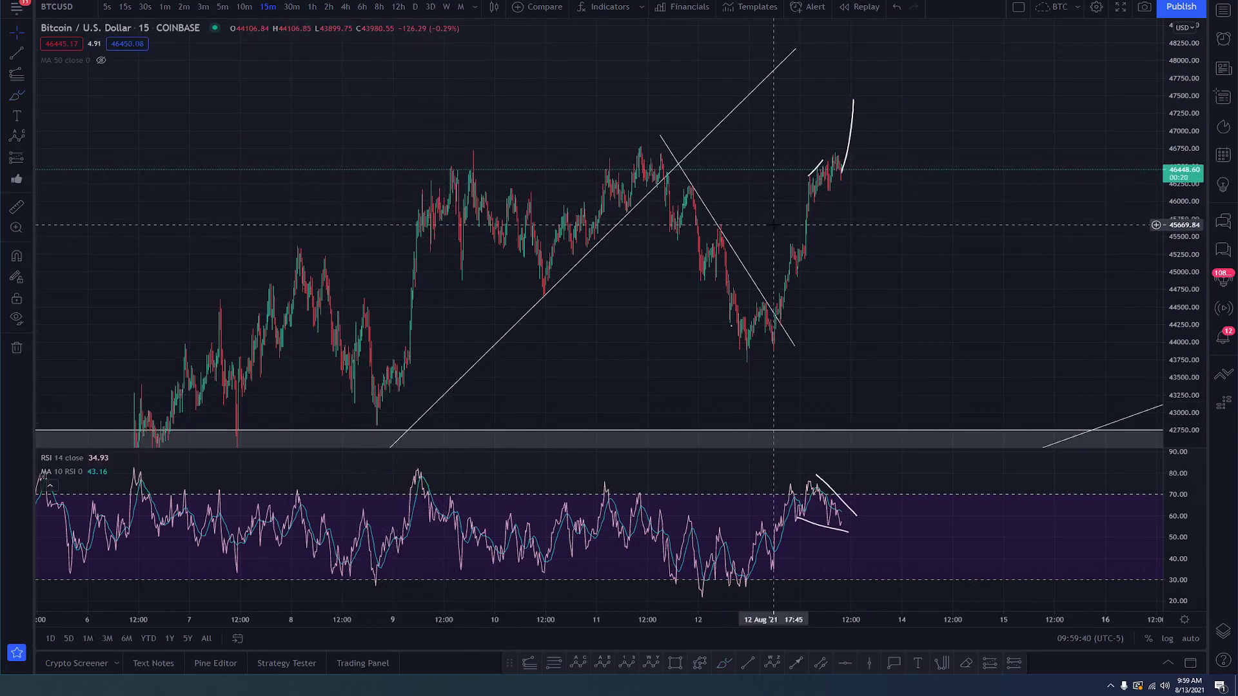
drag(872, 246, 870, 230)
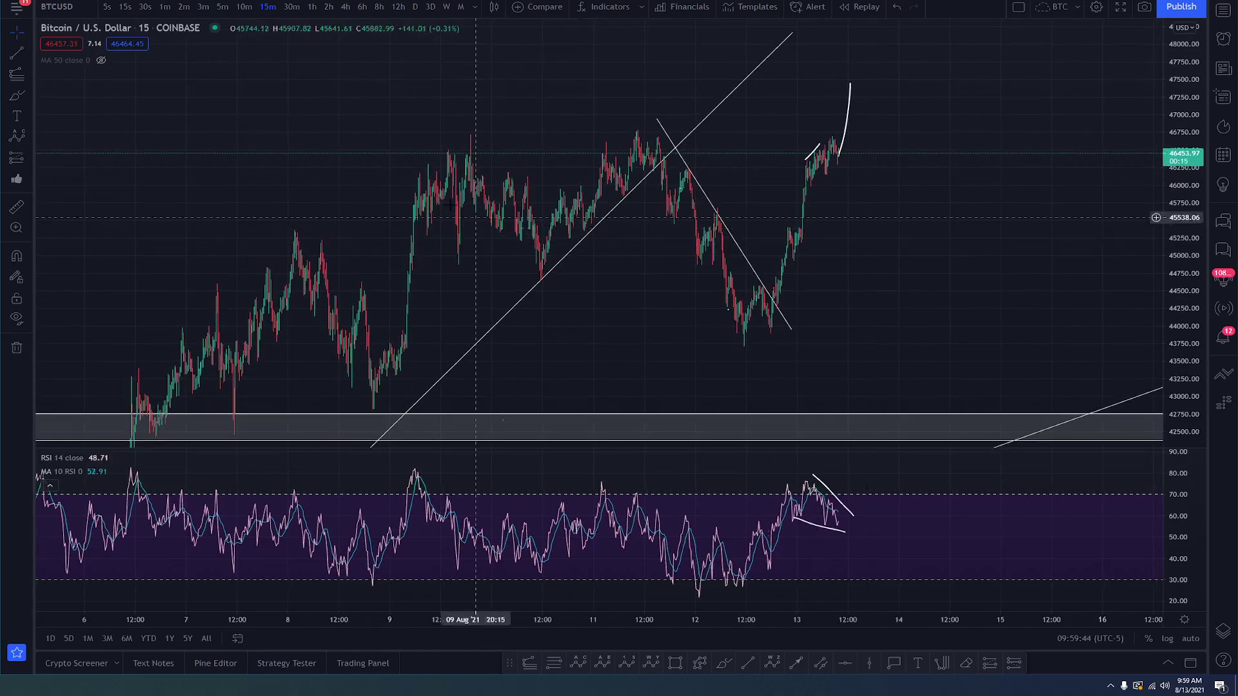
click(722, 666)
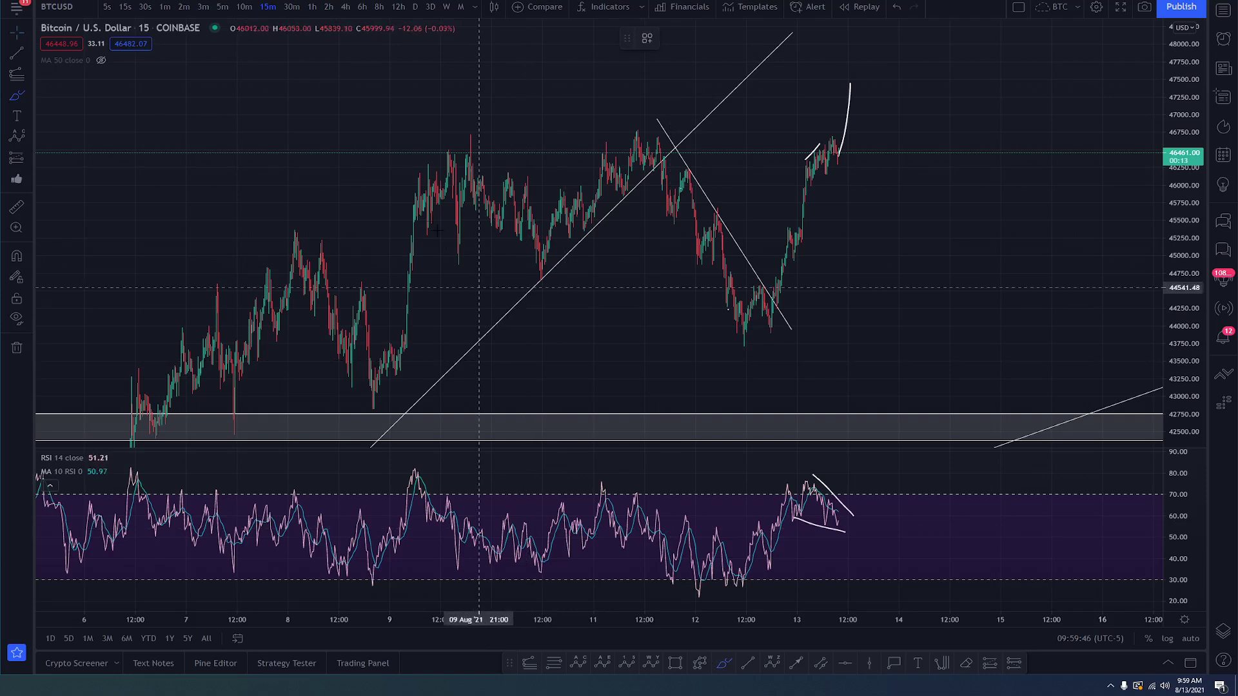
mouse_move(412, 185)
mouse_down()
mouse_move(424, 227)
mouse_move(454, 153)
mouse_up()
key(ctrl+z)
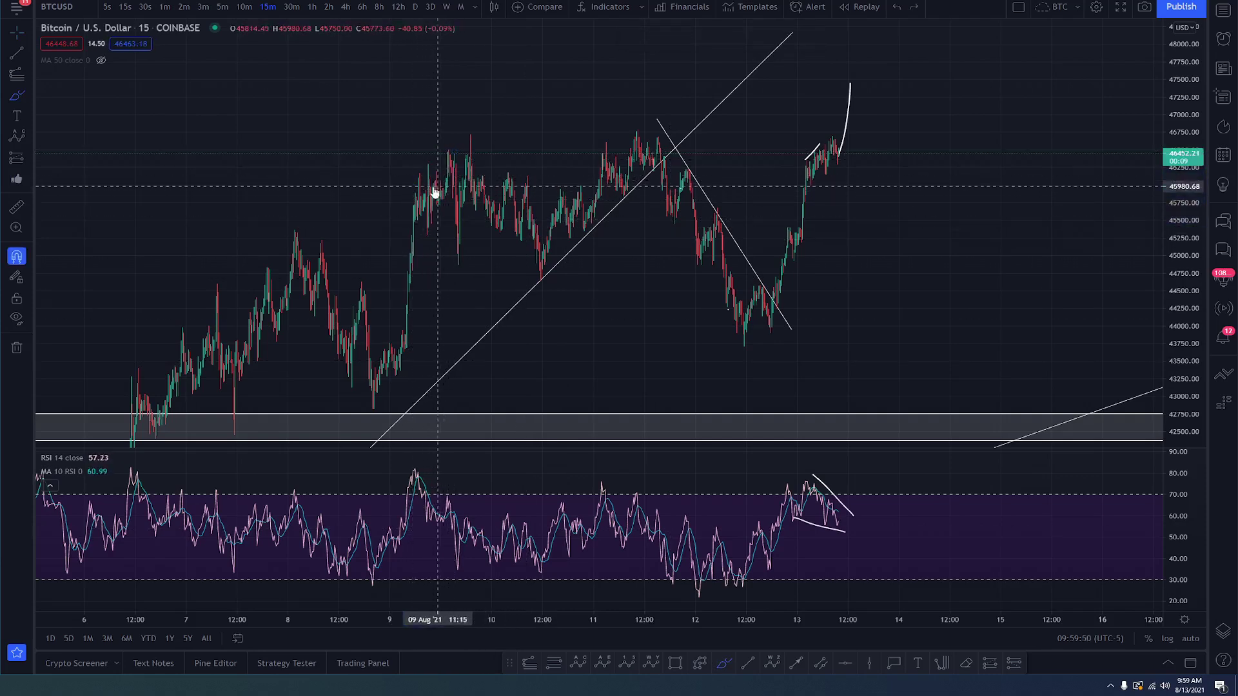
mouse_move(424, 225)
mouse_down()
mouse_move(454, 155)
mouse_move(432, 187)
mouse_up()
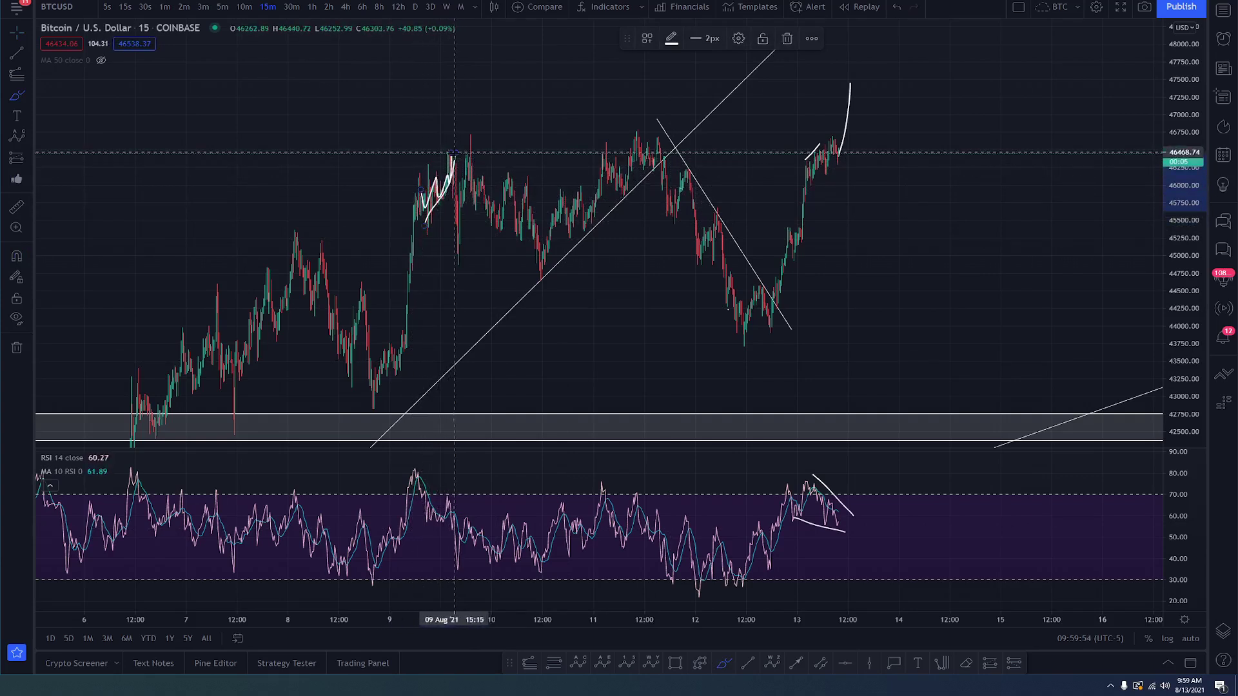
drag(454, 154, 459, 254)
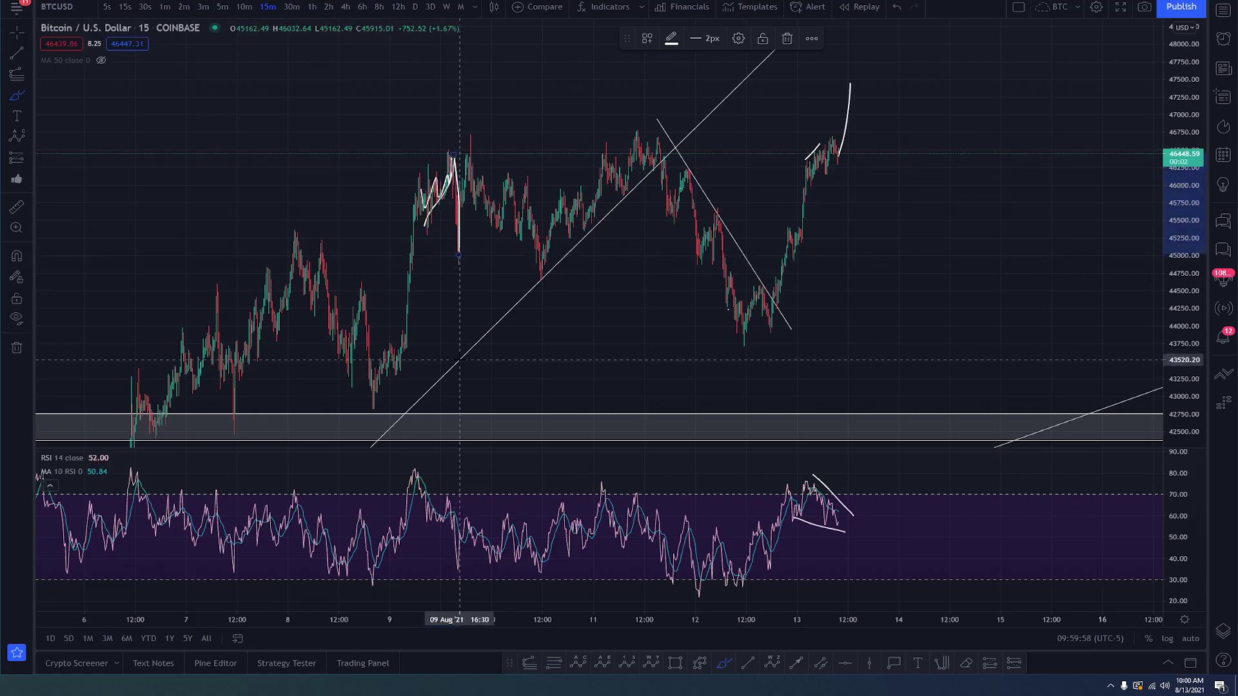
drag(459, 253, 469, 131)
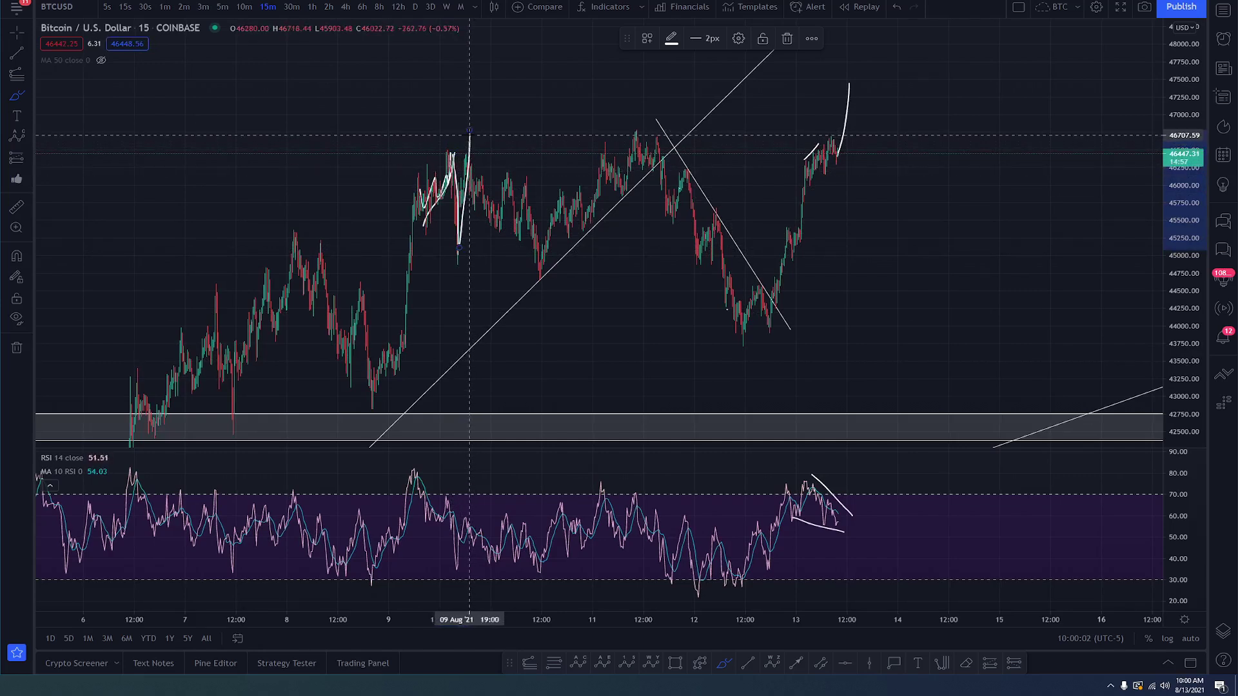
Step: Join the rising 9 August price highs with a brush stroke, and undo the 9 August markings and the rally sketch
mouse_move(416, 167)
mouse_down()
mouse_move(412, 205)
mouse_move(444, 155)
mouse_move(458, 248)
mouse_move(472, 129)
mouse_up()
key(ctrl)
key(ctrl+z)
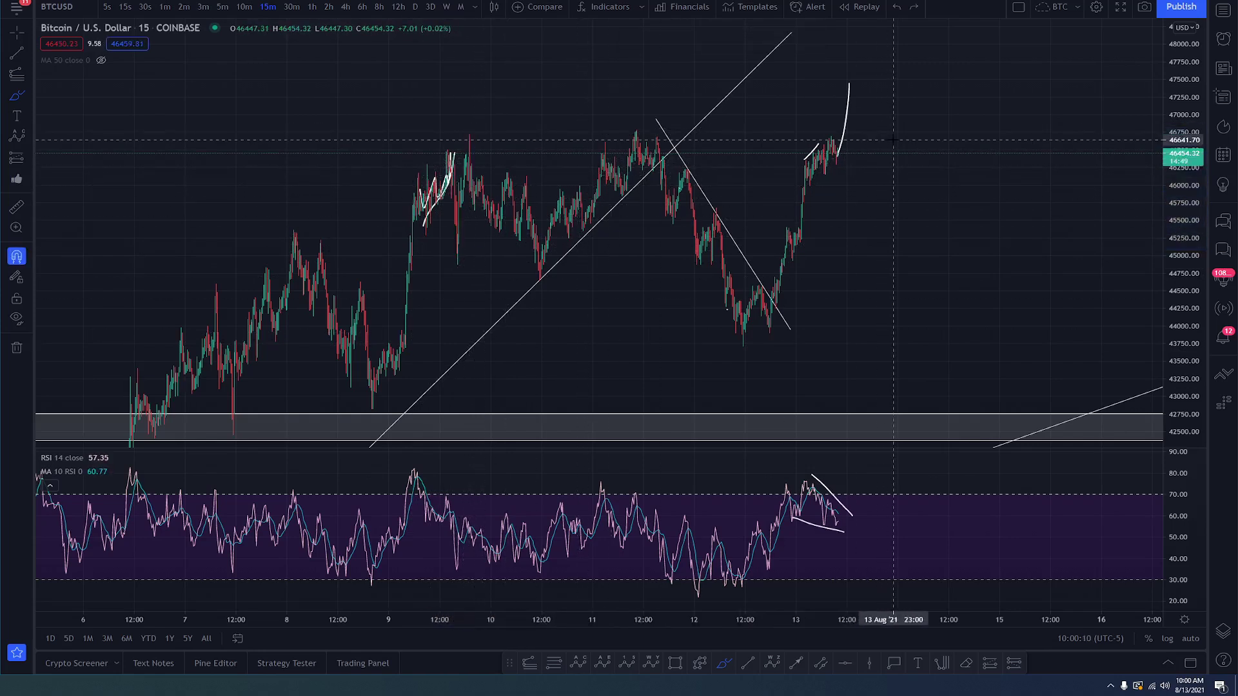
key(ctrl+z)
key(ctrl+z)
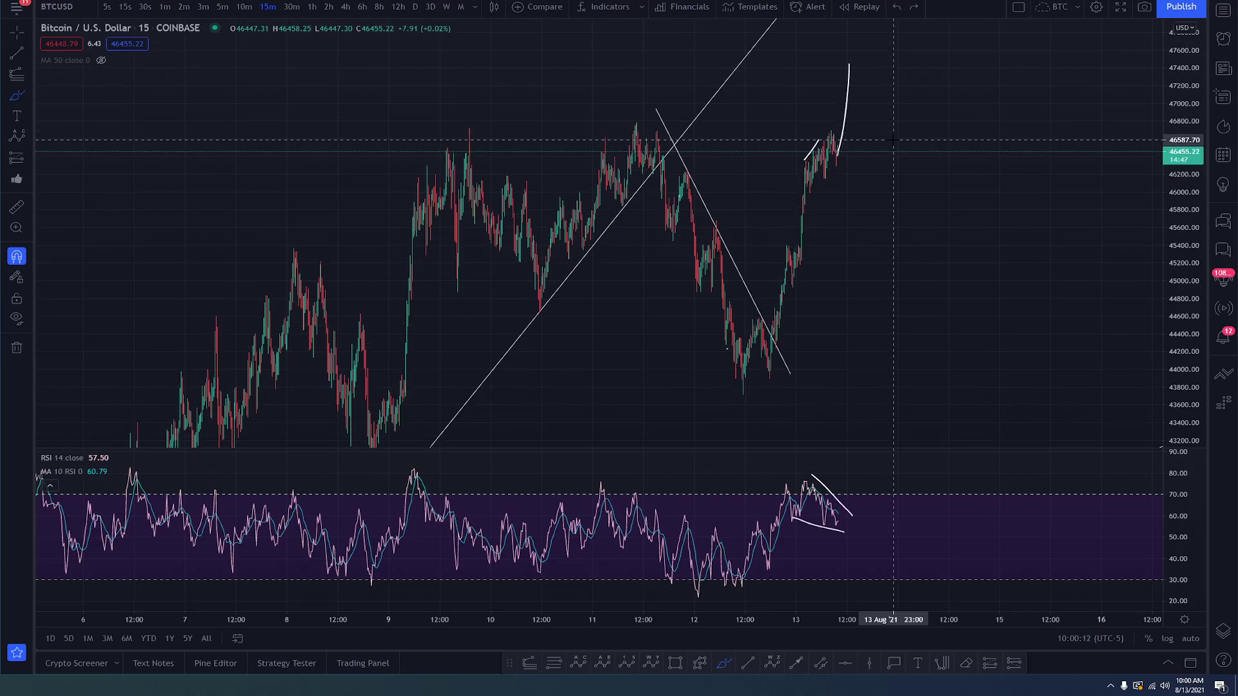
Step: Sketch a fall from the 13 August high to about 45,800, and try a stroke along the 9 August drop and undo it
scroll(853, 161, up, 2)
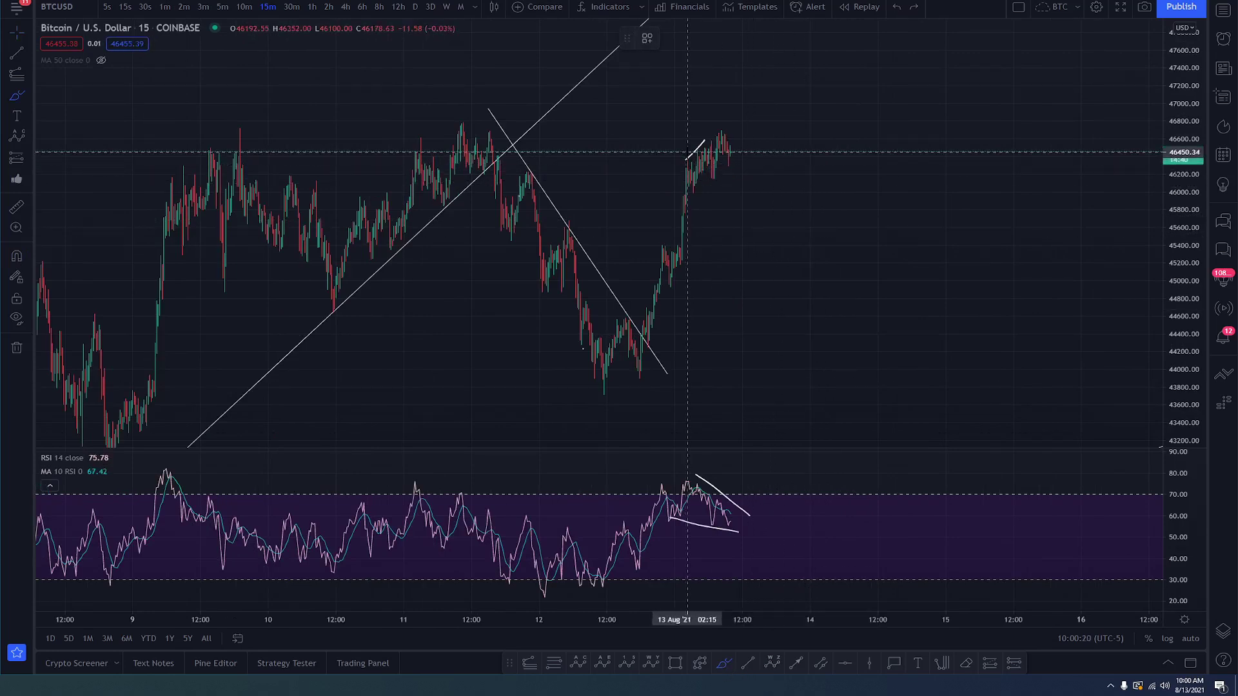
drag(723, 134, 738, 210)
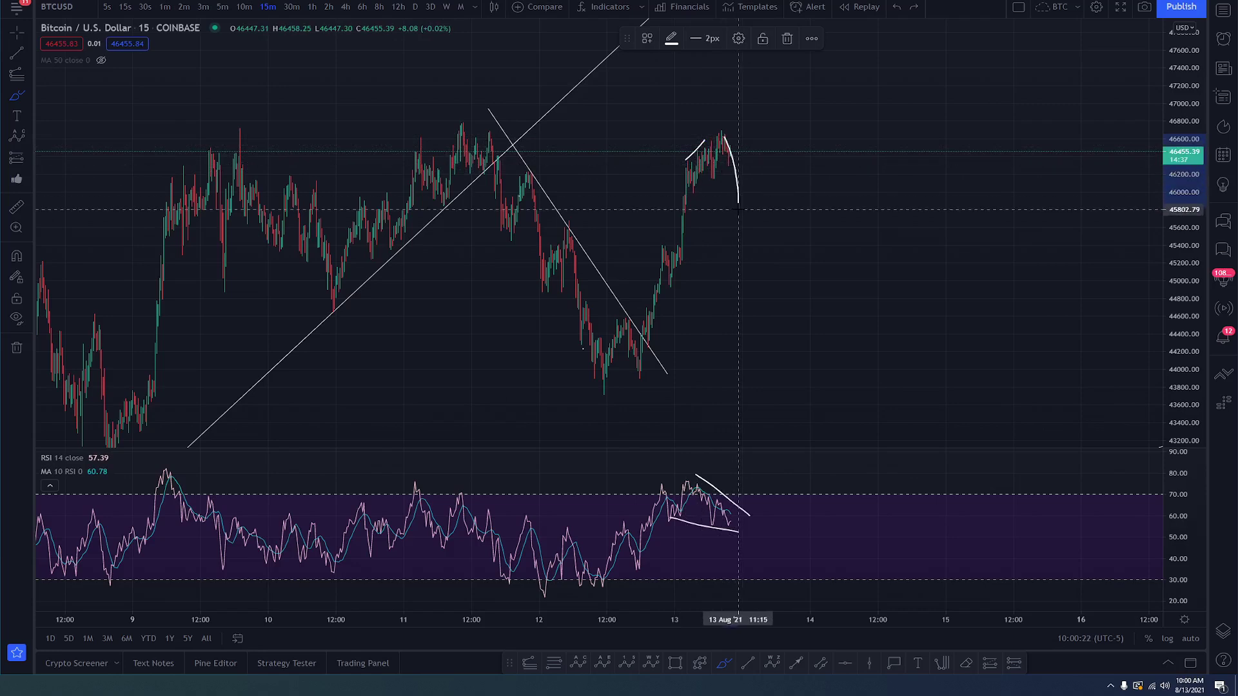
drag(208, 156, 203, 291)
key(ctrl+z)
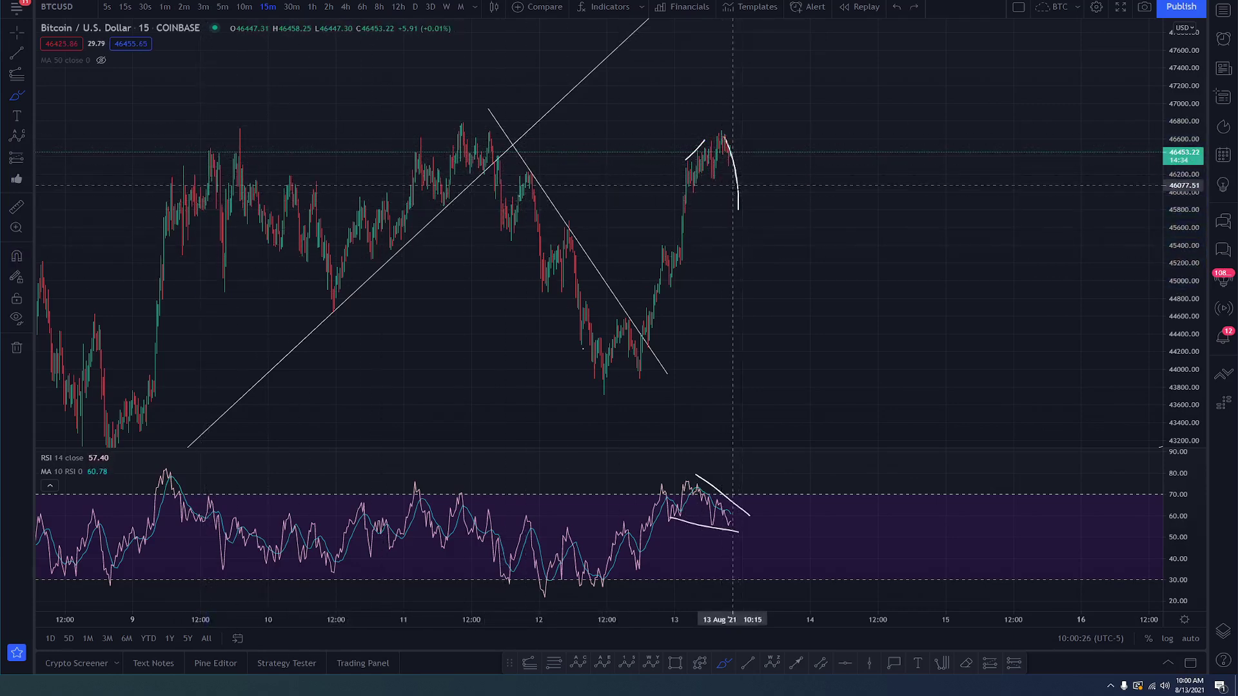
Step: Sketch a rebound to about 47,050 and the full path from the 12 August low to about 47,150, and undo the projections
drag(739, 208, 756, 98)
mouse_move(594, 377)
mouse_down()
mouse_move(608, 336)
mouse_move(657, 332)
mouse_move(705, 156)
mouse_move(742, 193)
mouse_move(772, 89)
mouse_up()
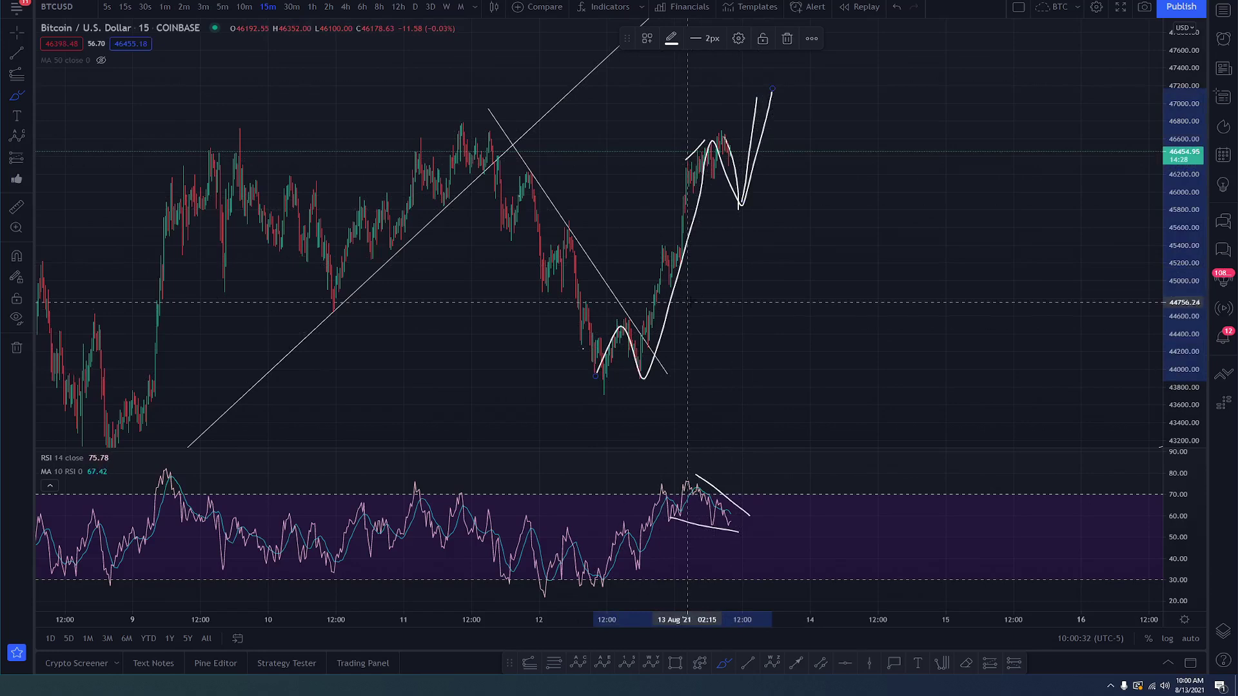
key(ctrl+z)
key(ctrl+z)
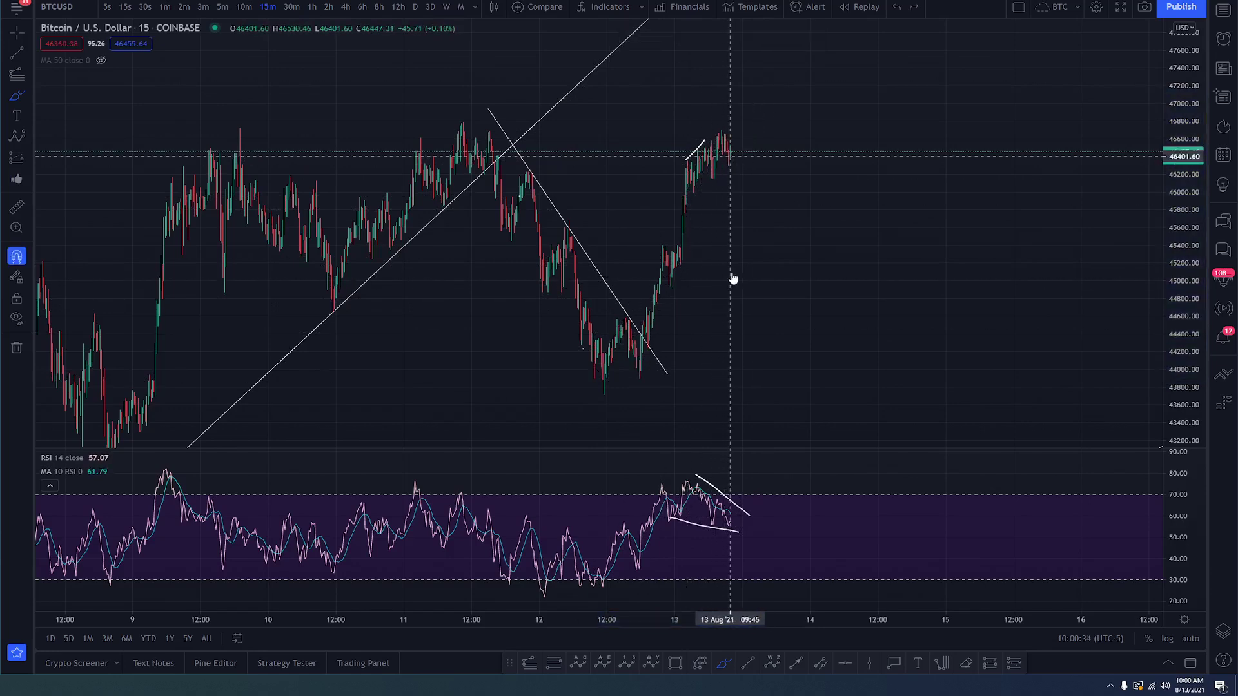
key(Escape)
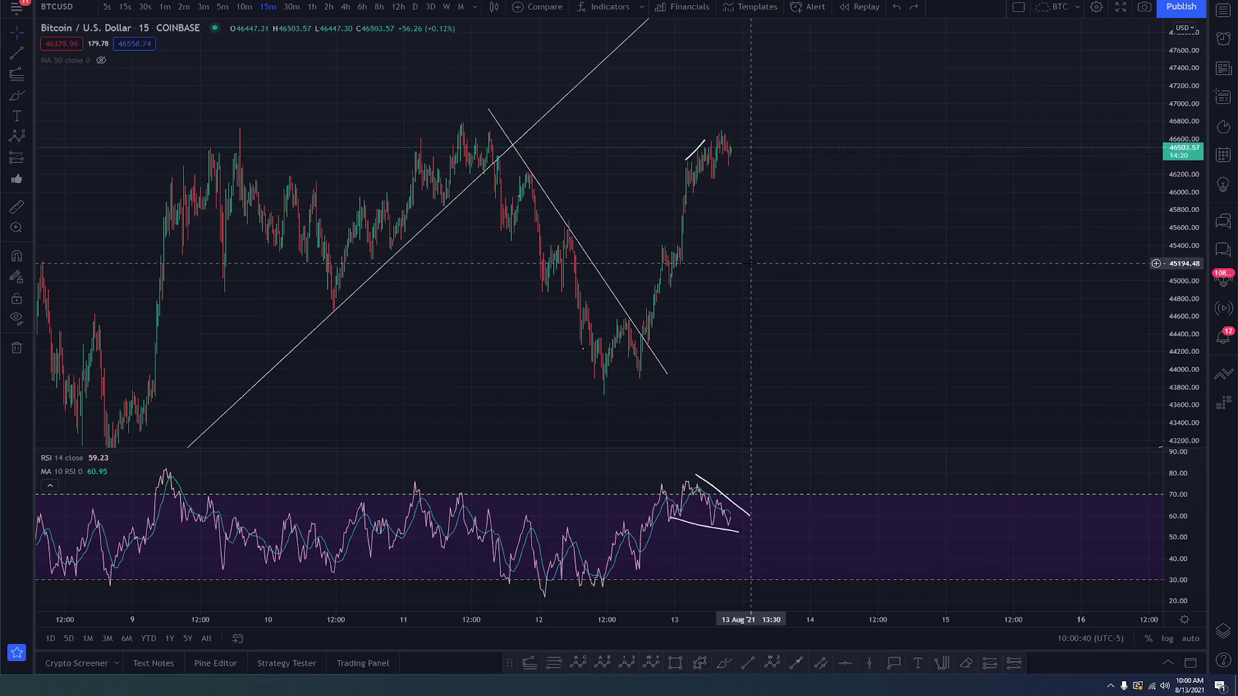
scroll(780, 190, down, 3)
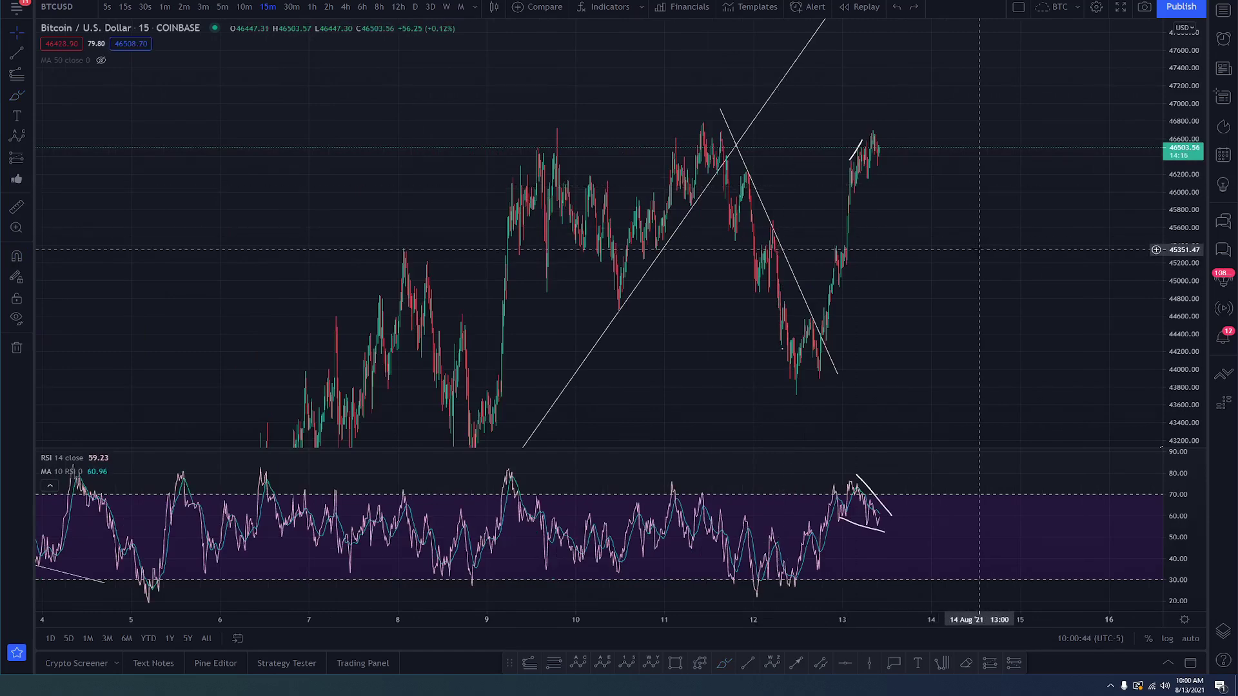
drag(980, 250, 931, 238)
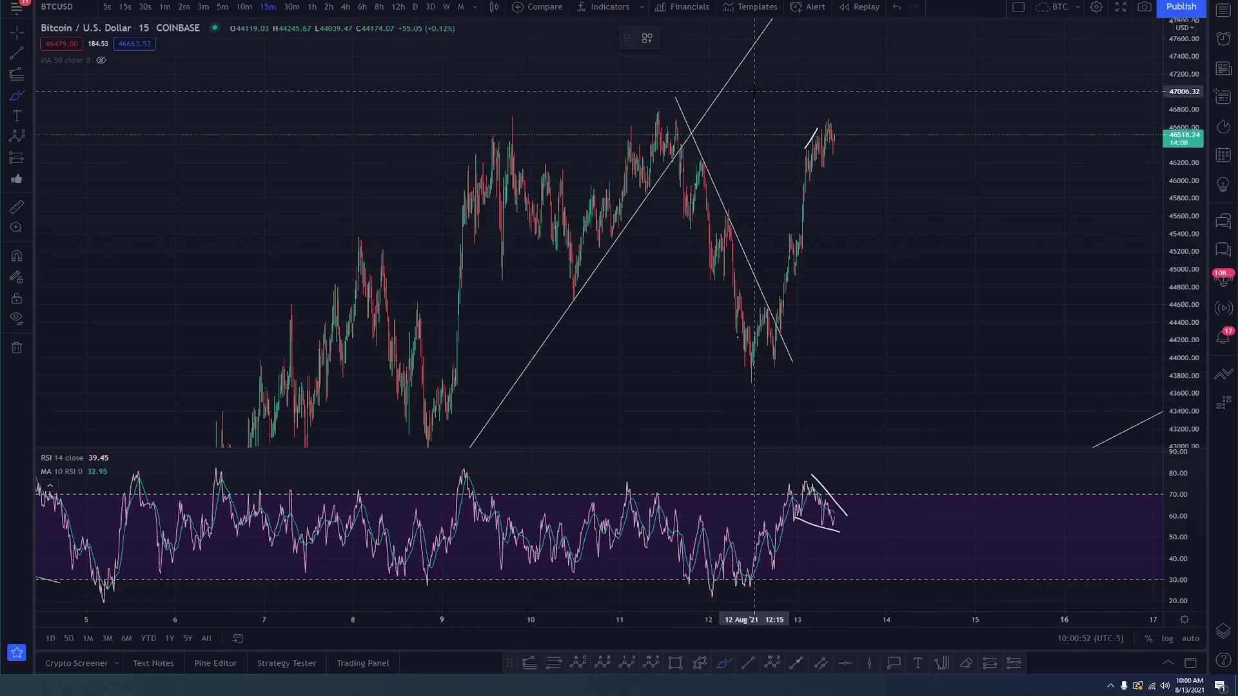
Step: Sketch a price path from the 12 August low up to about 47,200 and down to about 44,400, and delete it
mouse_move(744, 370)
mouse_down()
mouse_move(777, 320)
mouse_move(804, 149)
mouse_move(838, 126)
mouse_move(846, 171)
mouse_move(869, 62)
mouse_move(856, 80)
mouse_move(871, 71)
mouse_move(1000, 319)
mouse_move(935, 266)
mouse_up()
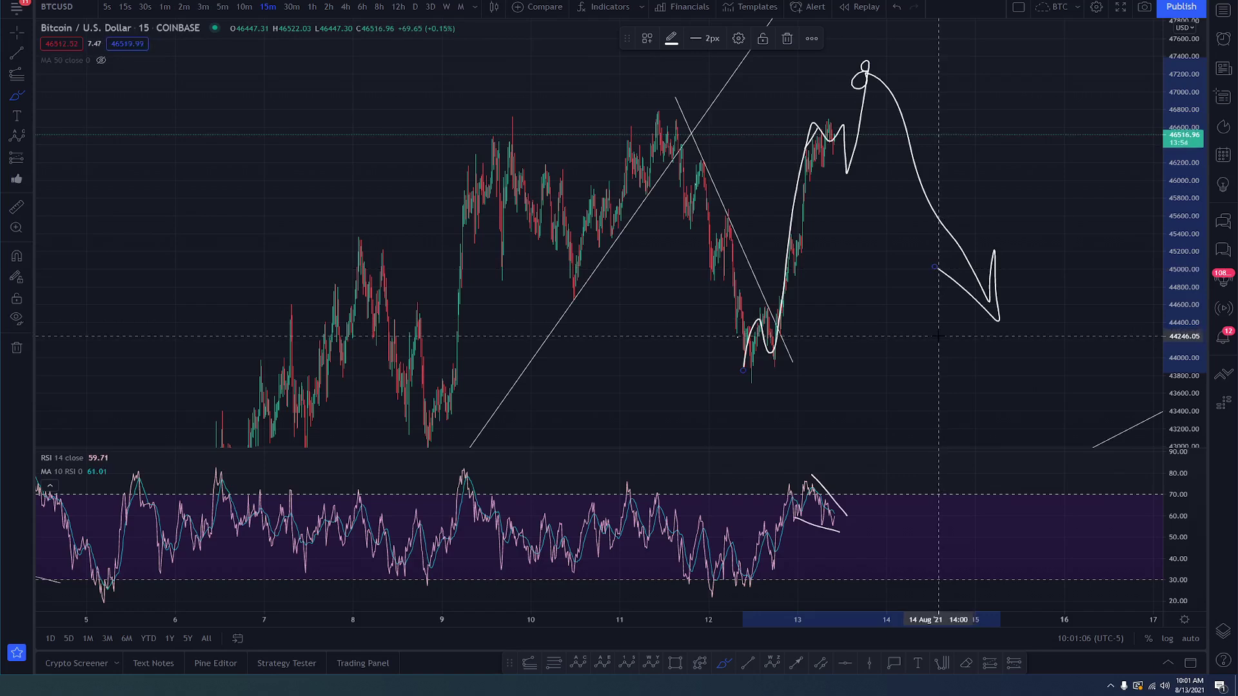
key(Delete)
scroll(915, 353, left, 2)
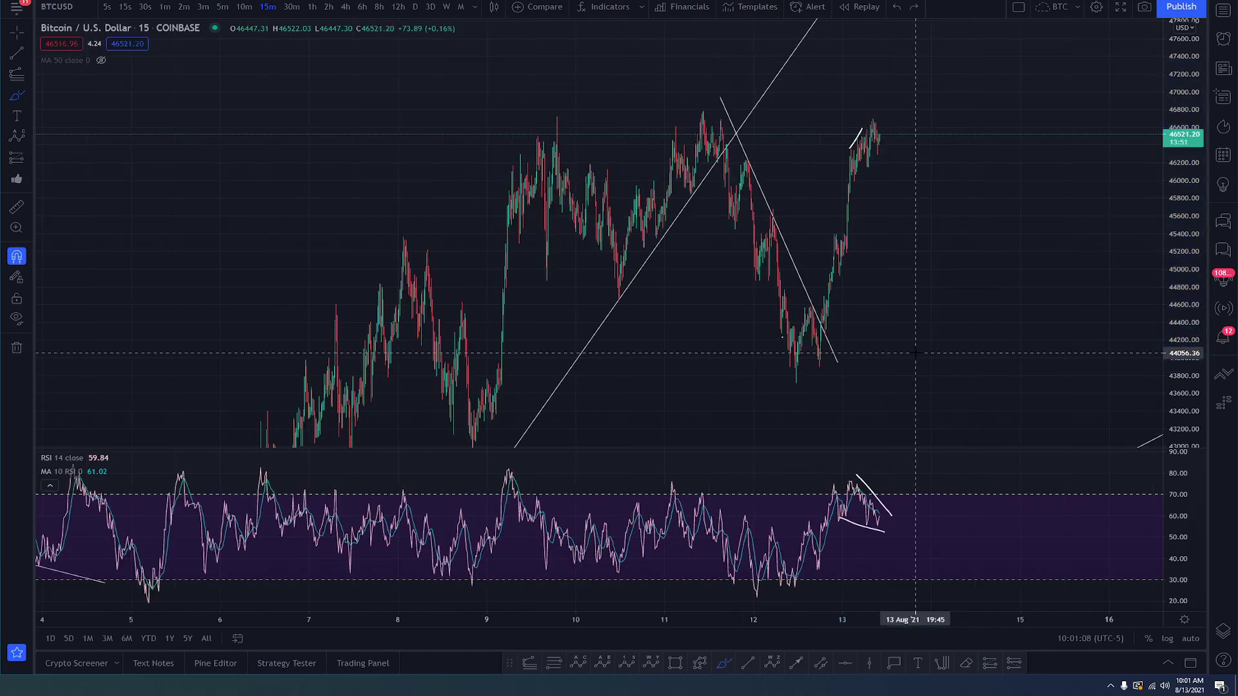
Step: Delete the short brush stroke beside the 13 August highs
scroll(858, 271, up, 3)
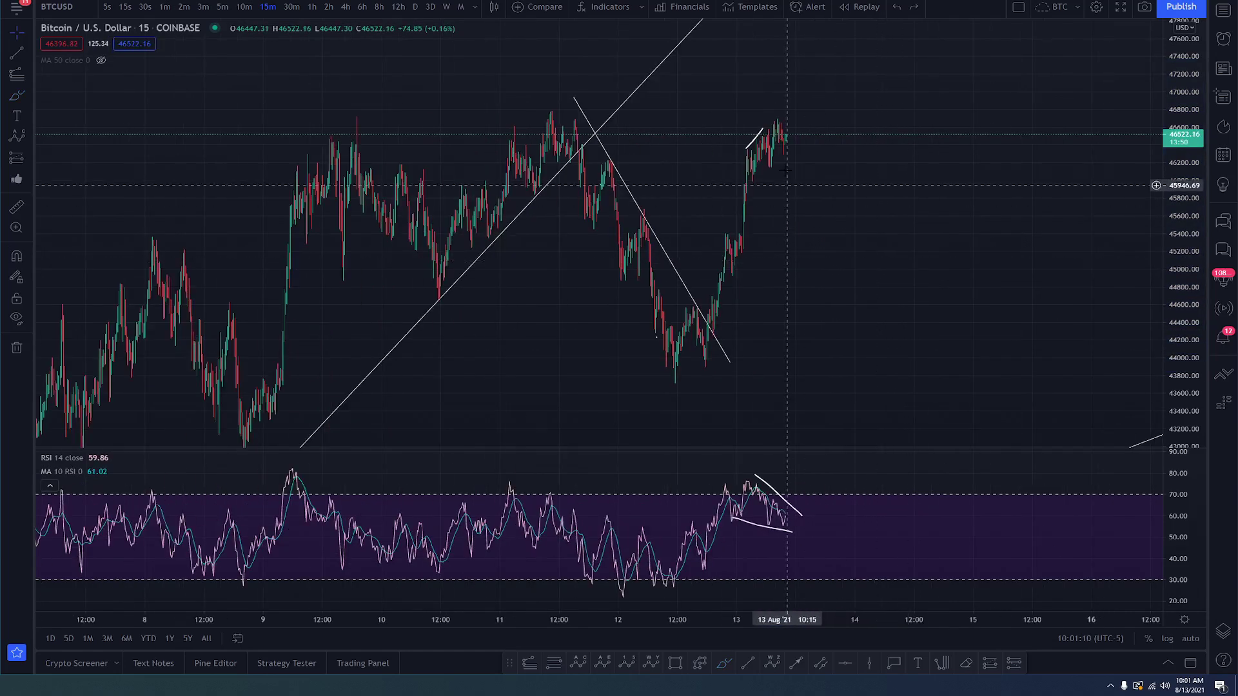
click(761, 136)
key(Delete)
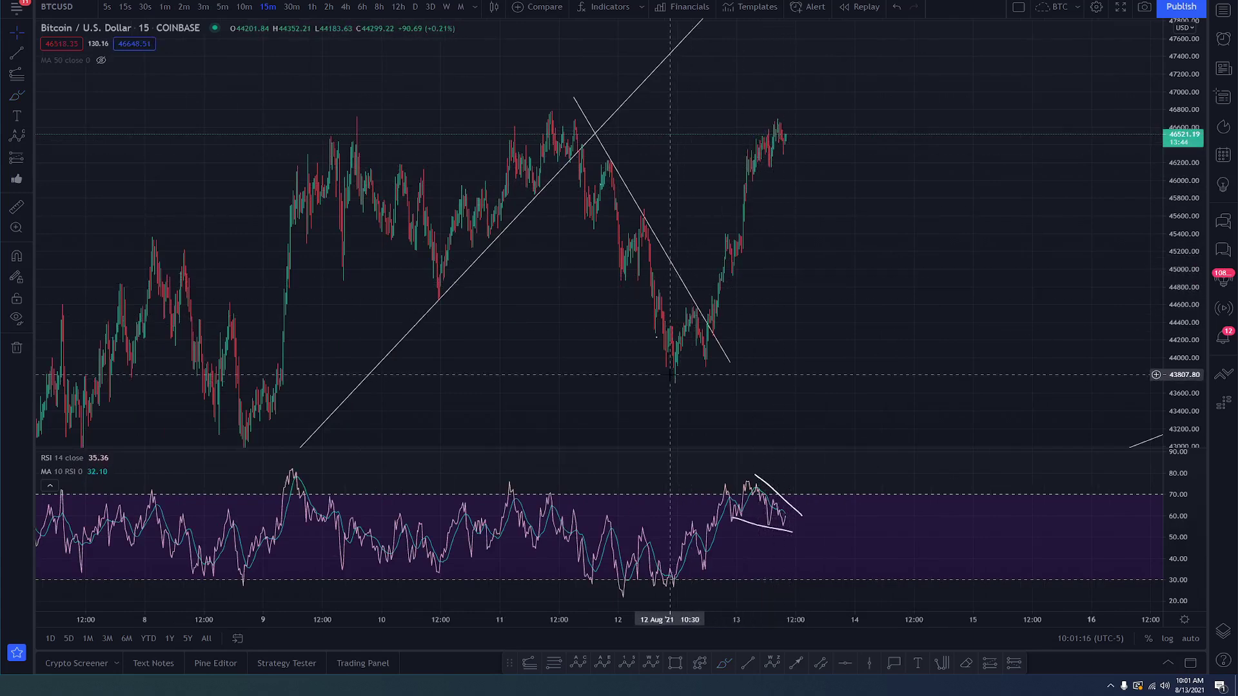
Step: Circle the 9–10 August consolidation with the brush and trace its swings and the rally leading into it
click(725, 664)
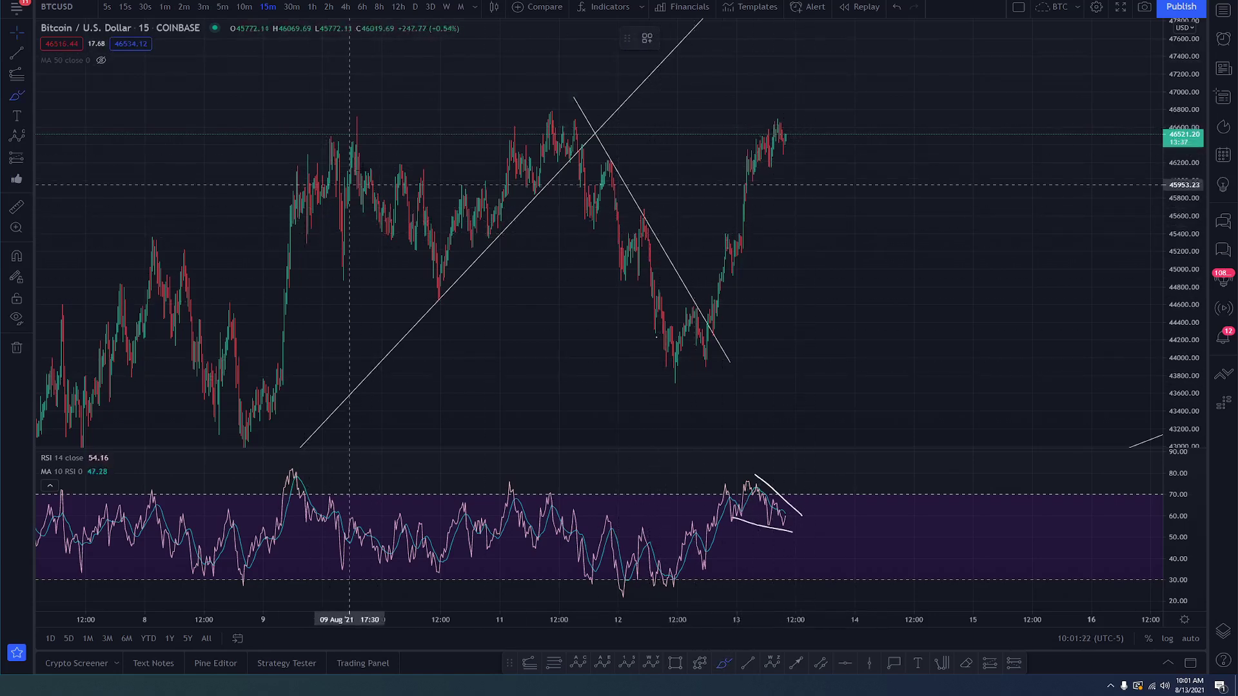
mouse_move(410, 134)
mouse_down()
mouse_move(257, 165)
mouse_move(419, 262)
mouse_move(412, 135)
mouse_up()
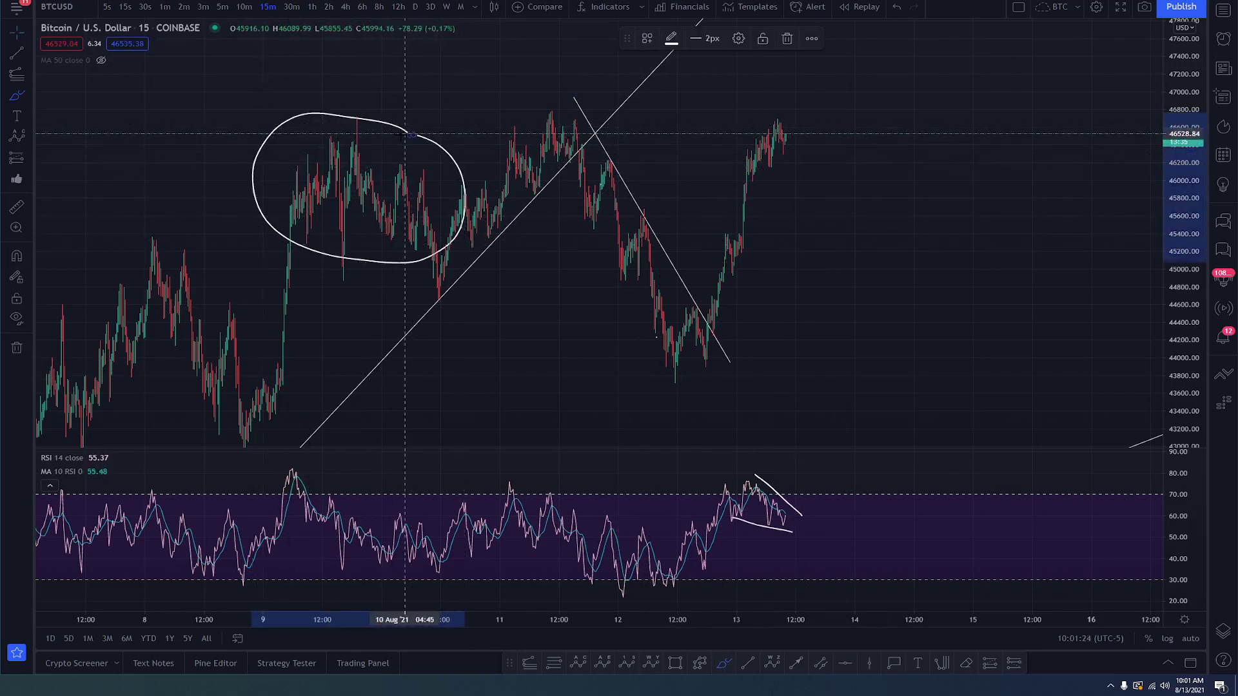
mouse_move(313, 167)
mouse_down()
mouse_move(315, 213)
mouse_move(328, 147)
mouse_move(342, 254)
mouse_move(353, 111)
mouse_up()
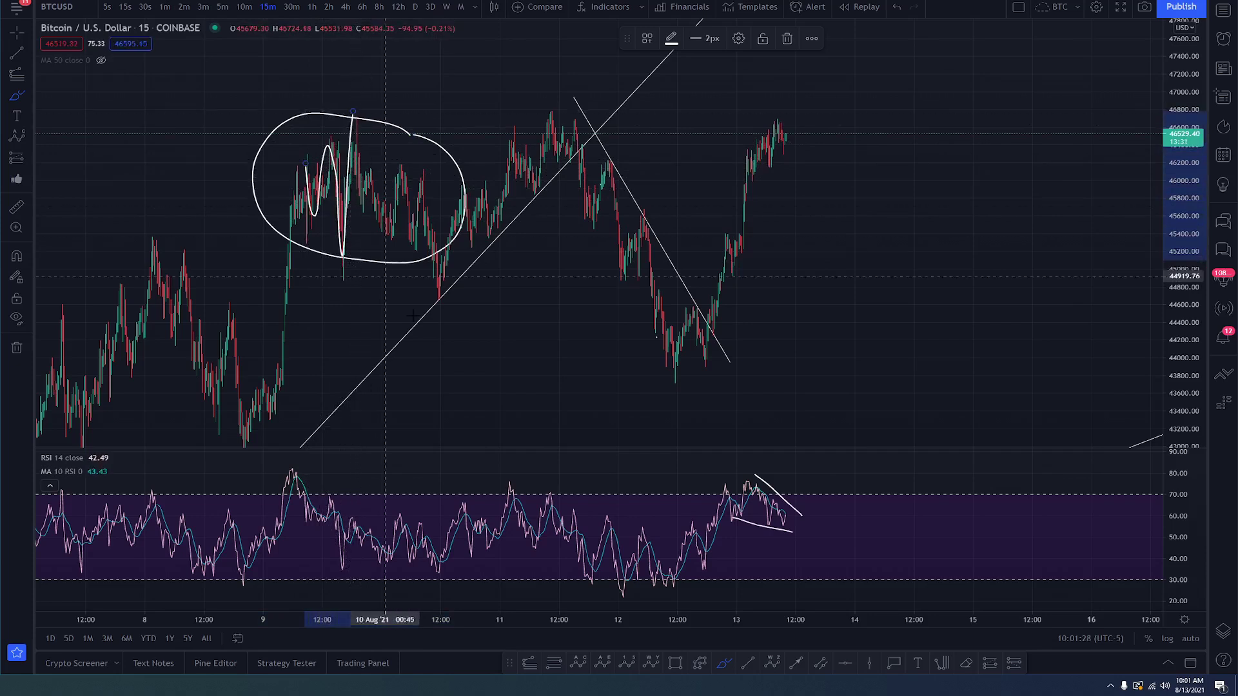
mouse_move(293, 387)
mouse_down()
mouse_move(307, 175)
mouse_move(326, 154)
mouse_move(369, 193)
mouse_move(410, 180)
mouse_up()
mouse_move(274, 377)
mouse_down()
mouse_move(297, 177)
mouse_move(292, 384)
mouse_move(295, 204)
mouse_up()
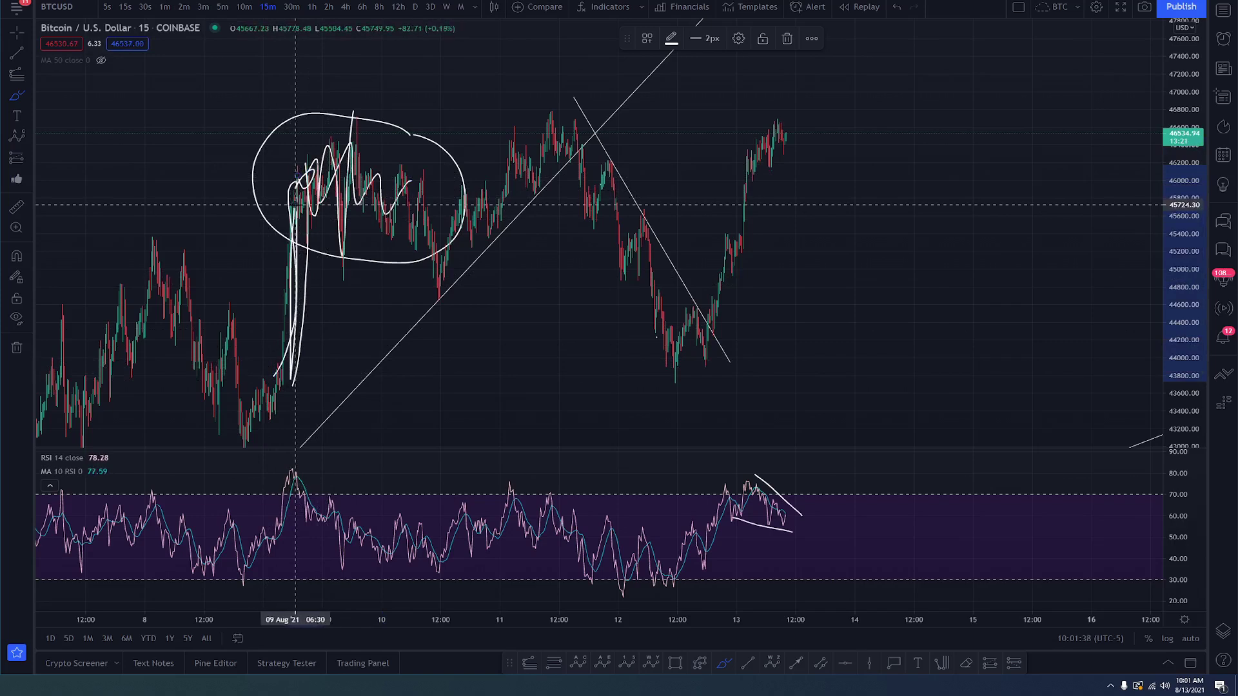
Step: Undo the circle and all brush traces over the 9–10 August consolidation and its rally
key(ctrl+z)
key(ctrl+z)
key(ctrl+z)
key(ctrl+z)
key(ctrl+z)
key(ctrl+z)
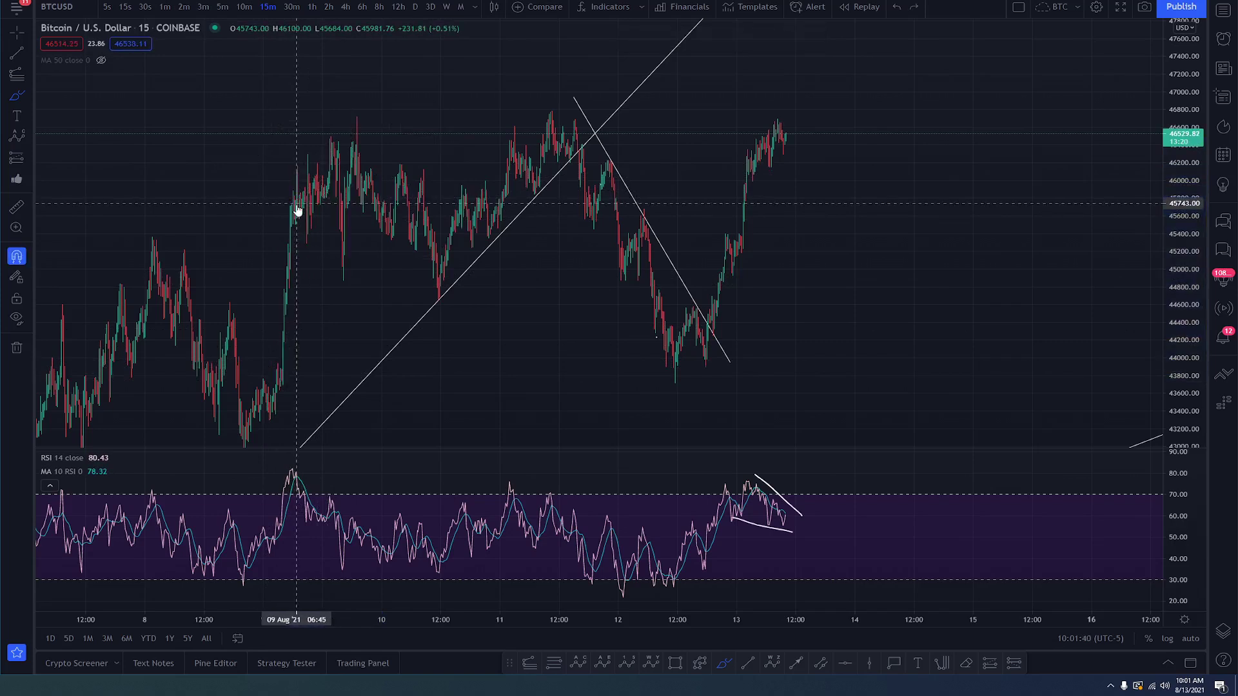
Step: Trace the 9 August rally and the swings down to the 12 August low with the brush, and delete the traces after the 9 August high
drag(266, 377, 301, 182)
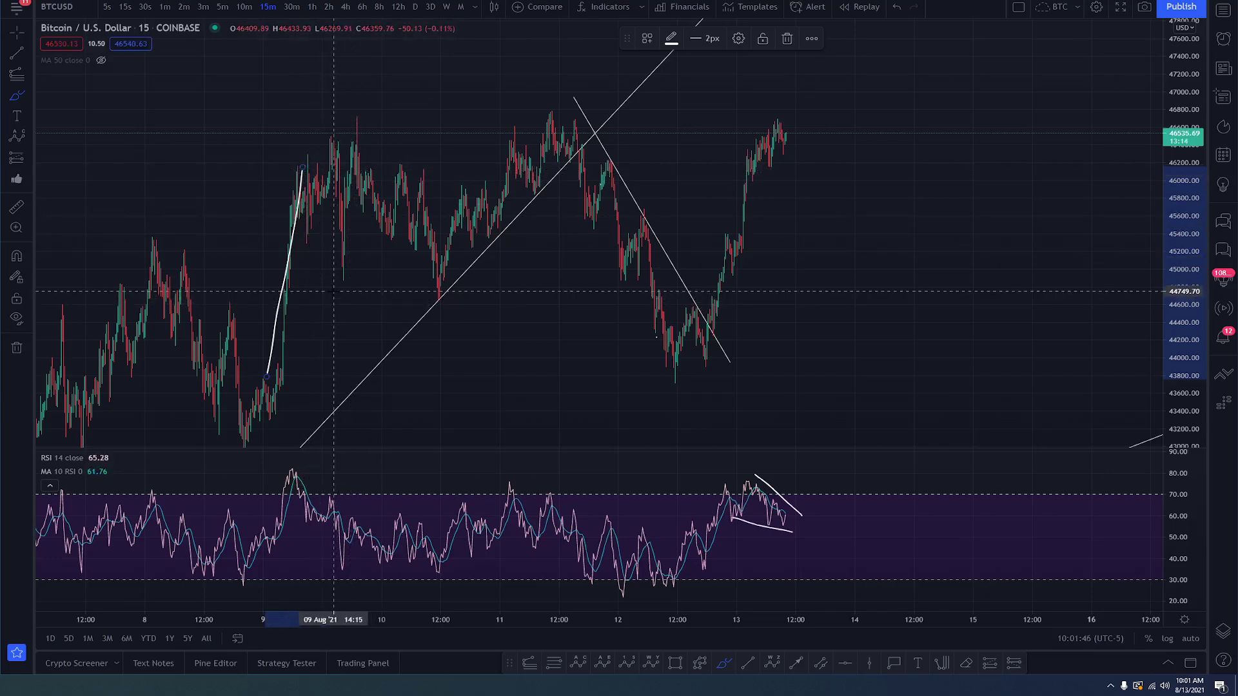
mouse_move(303, 156)
mouse_down()
mouse_move(308, 224)
mouse_move(337, 156)
mouse_move(343, 266)
mouse_move(352, 116)
mouse_move(440, 274)
mouse_move(548, 113)
mouse_move(592, 173)
mouse_move(678, 388)
mouse_up()
mouse_move(348, 118)
mouse_down()
mouse_move(457, 277)
mouse_move(545, 106)
mouse_move(683, 365)
mouse_up()
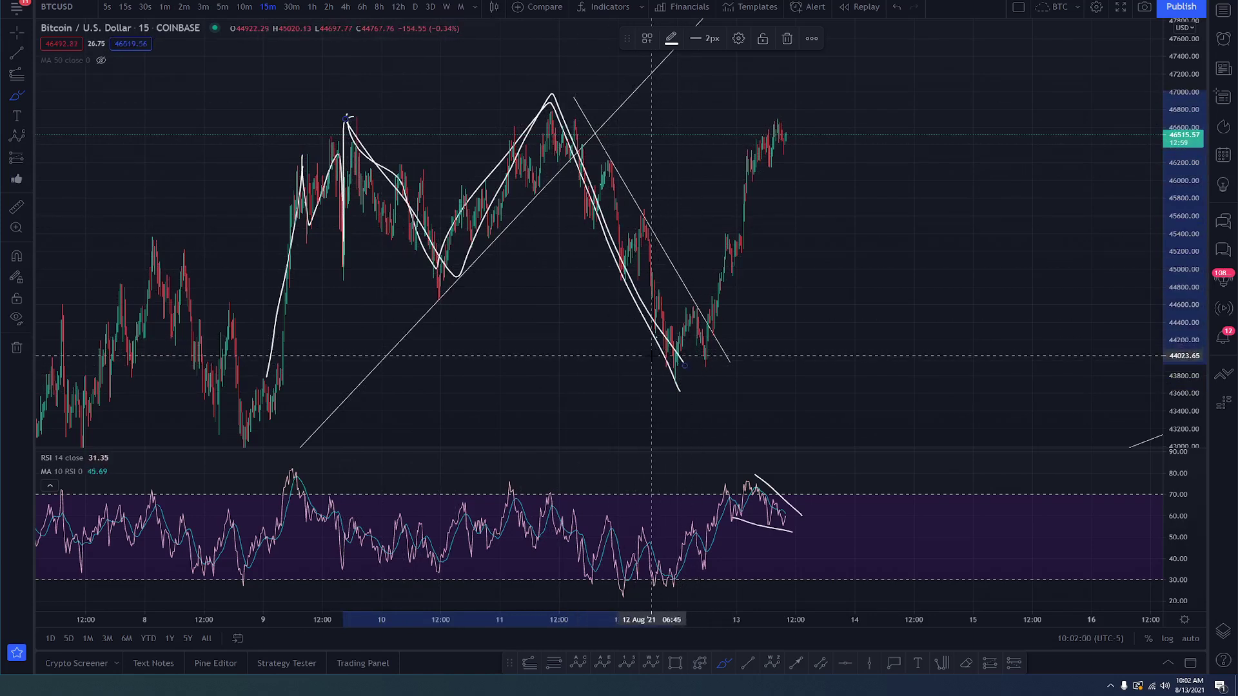
key(Delete)
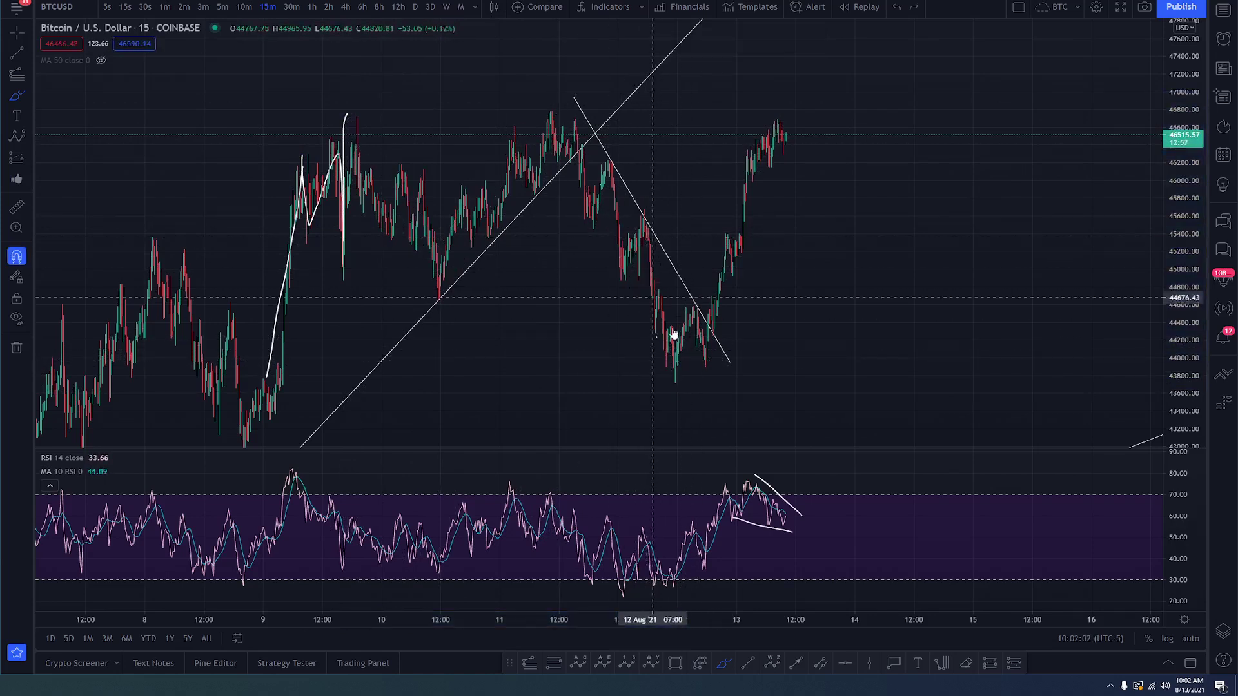
Step: Sketch a path from the 12 August low to about 47,400 and down to about 44,500, and undo it with the 9 August traces
mouse_move(664, 364)
mouse_down()
mouse_move(677, 311)
mouse_move(704, 355)
mouse_move(811, 57)
mouse_move(962, 310)
mouse_move(960, 249)
mouse_move(926, 284)
mouse_up()
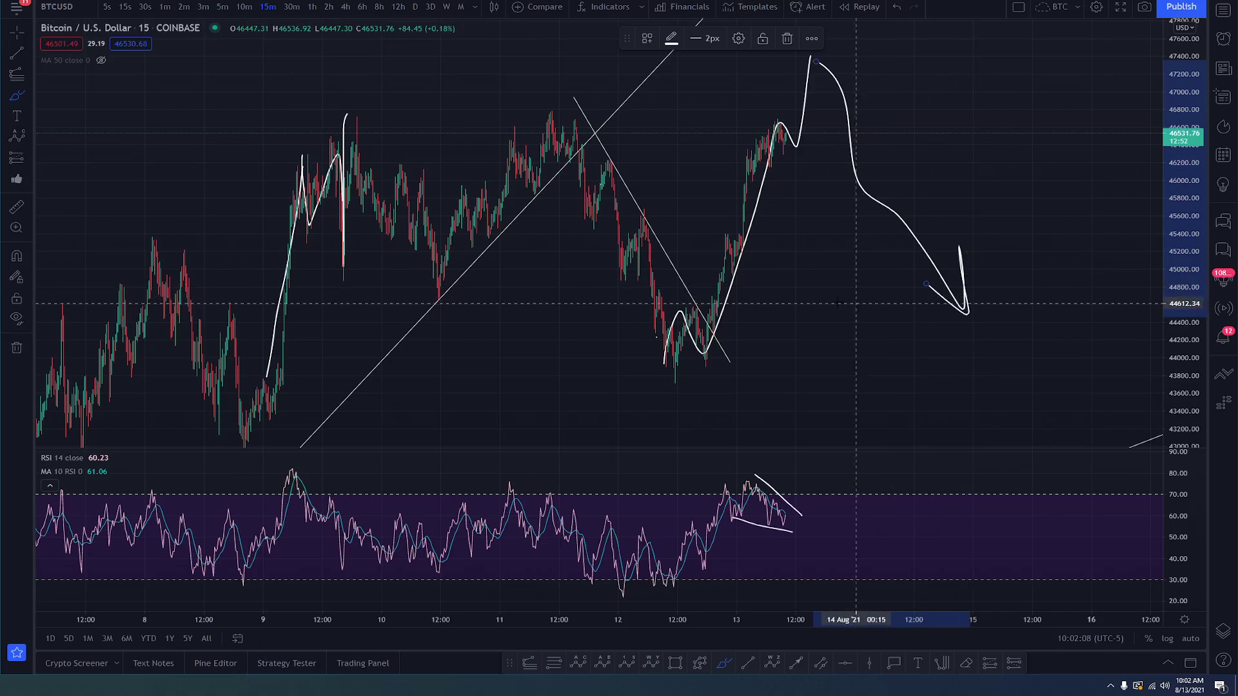
key(ctrl+z)
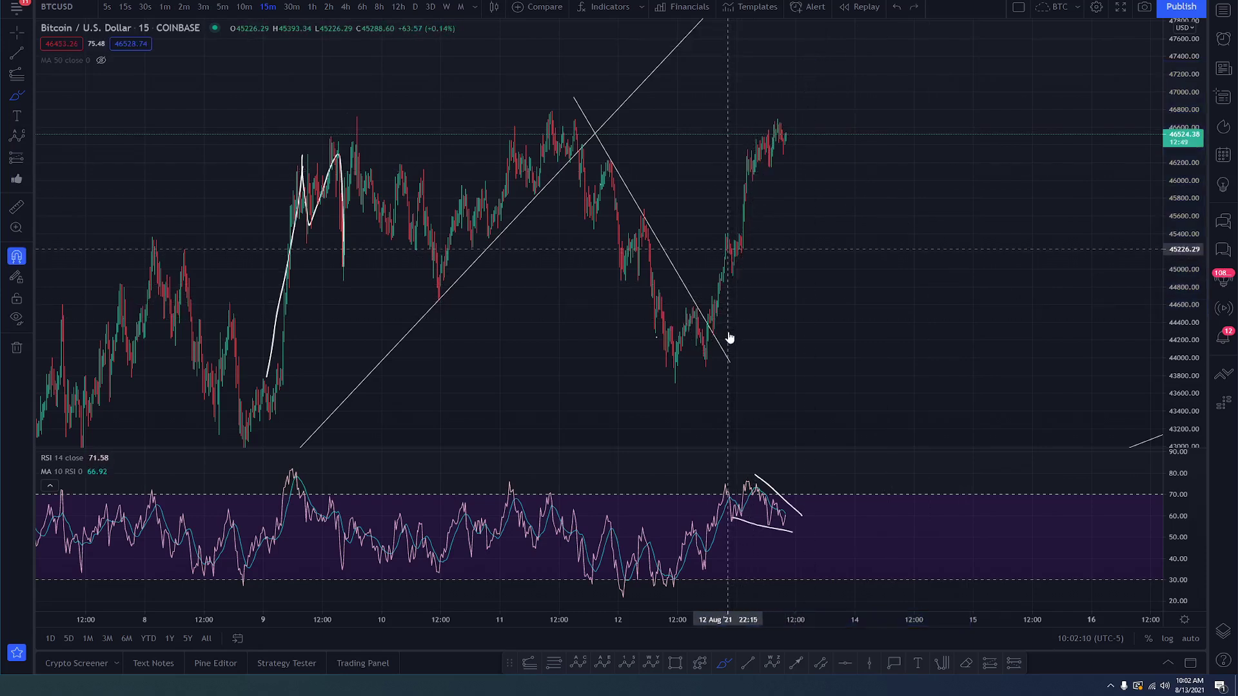
key(ctrl+z)
Step: Sketch a dip and breakout from the 13 August high to about 47,200, followed by a decline with one bounce to about 45,600
mouse_move(781, 127)
mouse_down()
mouse_move(795, 156)
mouse_move(813, 78)
mouse_up()
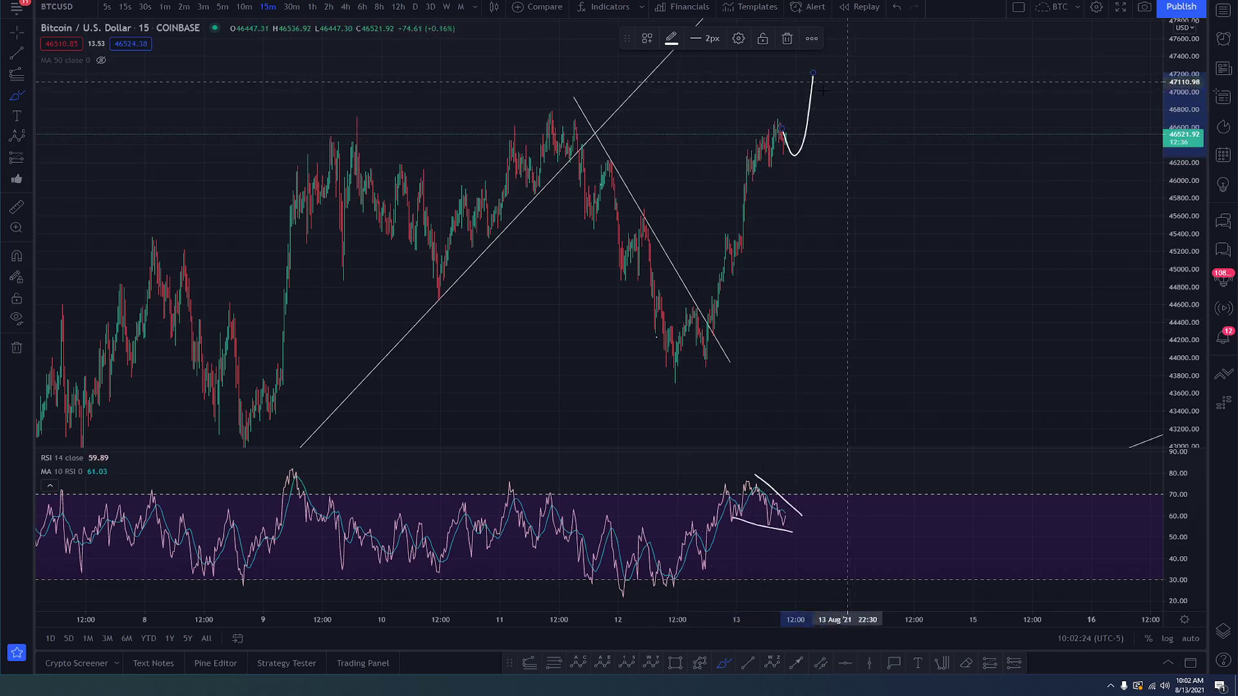
mouse_move(813, 76)
mouse_down()
mouse_move(845, 177)
mouse_move(910, 233)
mouse_up()
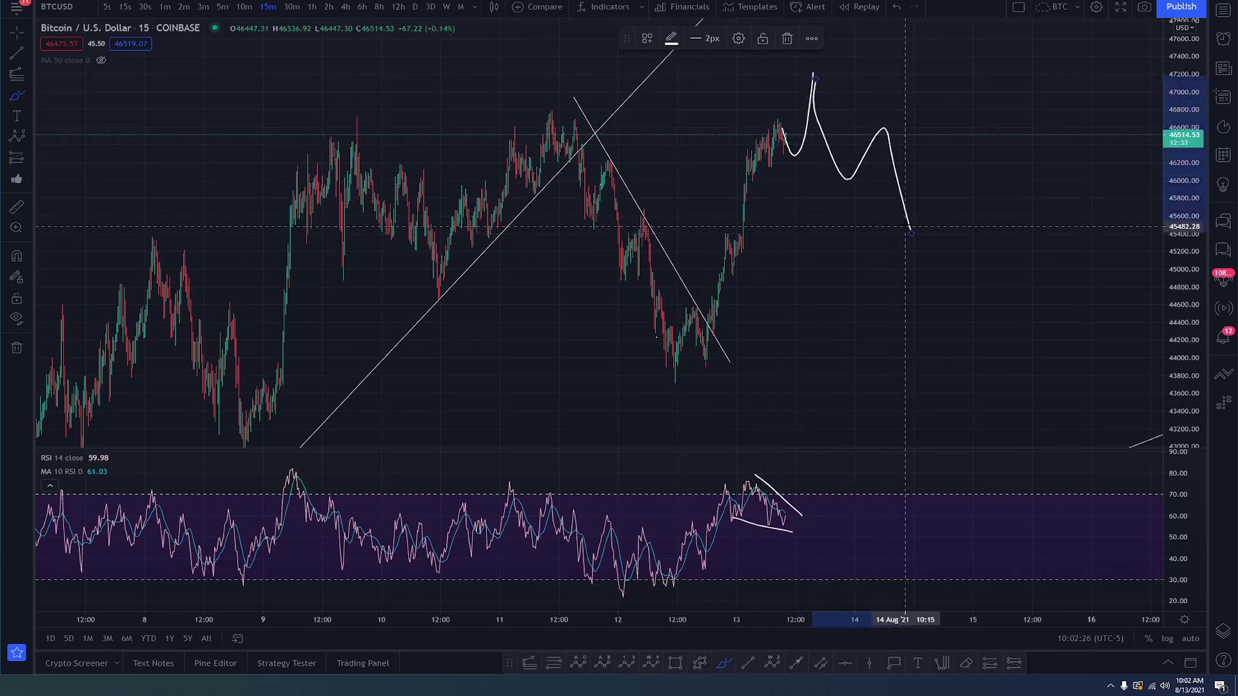
key(ctrl+z)
mouse_move(820, 80)
mouse_down()
mouse_move(880, 113)
mouse_move(945, 218)
mouse_up()
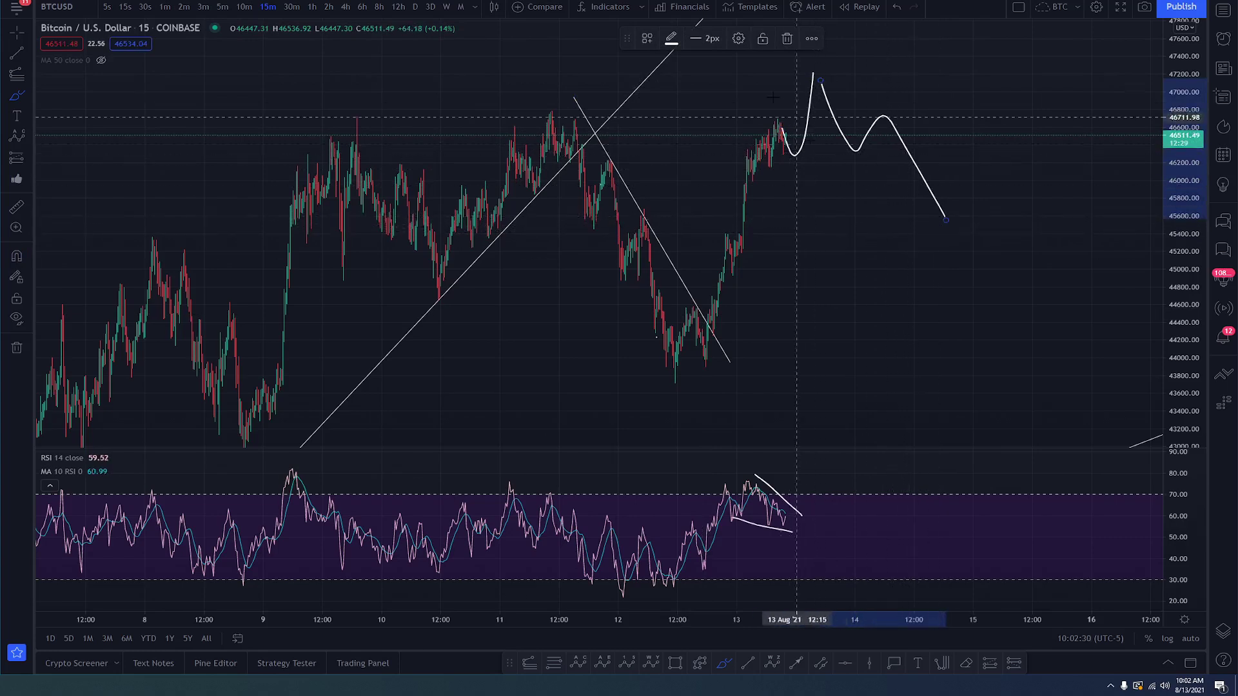
Step: Trace the path from the 12 August low up to about 47,200 with the brush, and delete the projected decline
mouse_move(656, 359)
mouse_down()
mouse_move(739, 291)
mouse_move(781, 120)
mouse_move(798, 138)
mouse_move(820, 73)
mouse_up()
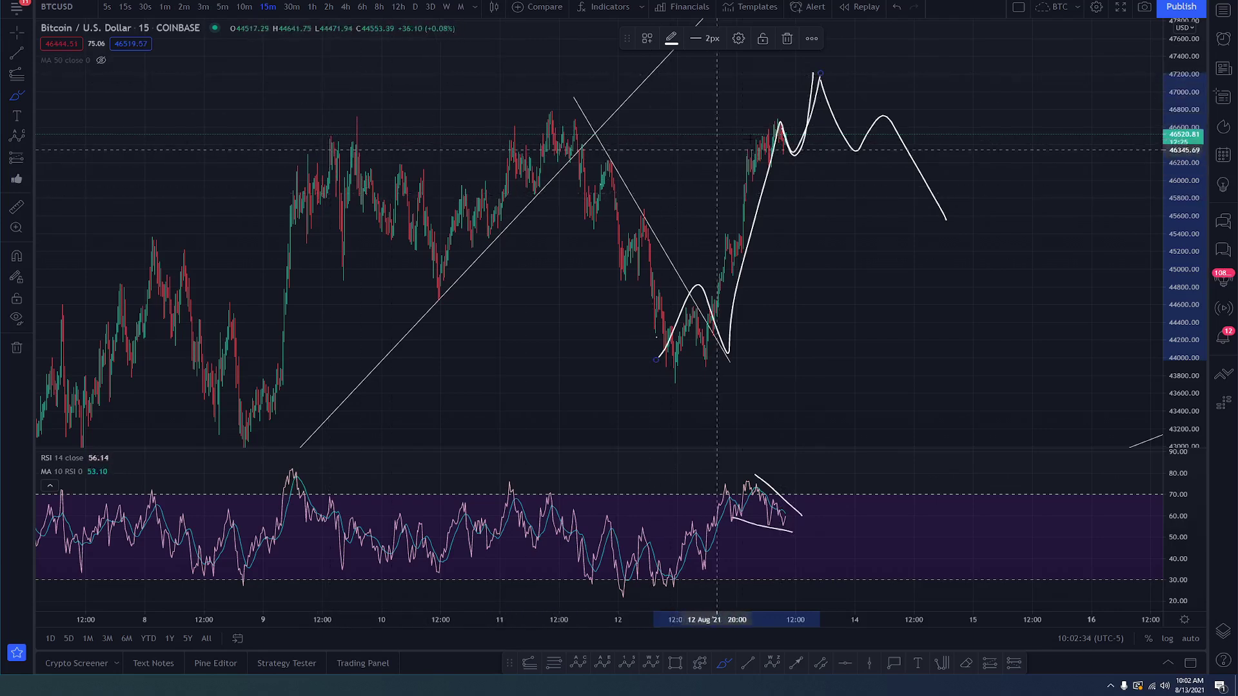
click(838, 129)
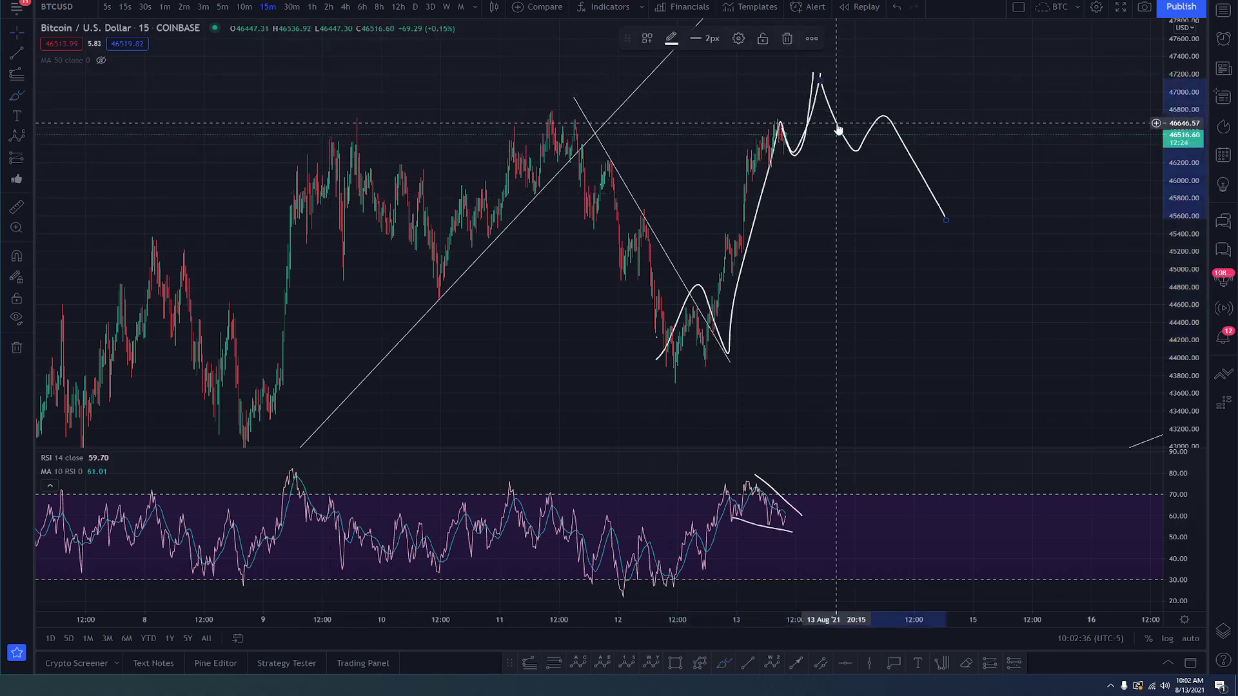
key(Delete)
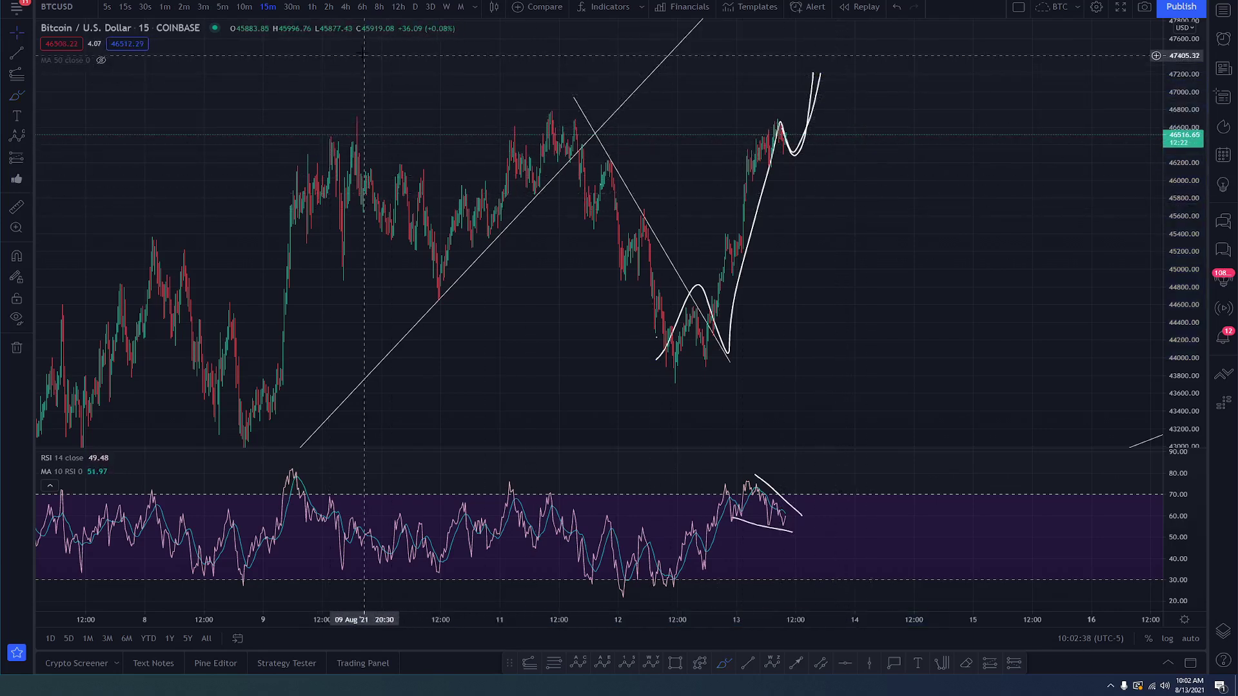
Step: Switch the chart to the 4-hour timeframe and trace the price swings from the 10 August highs to the 12 August low with the brush
click(346, 8)
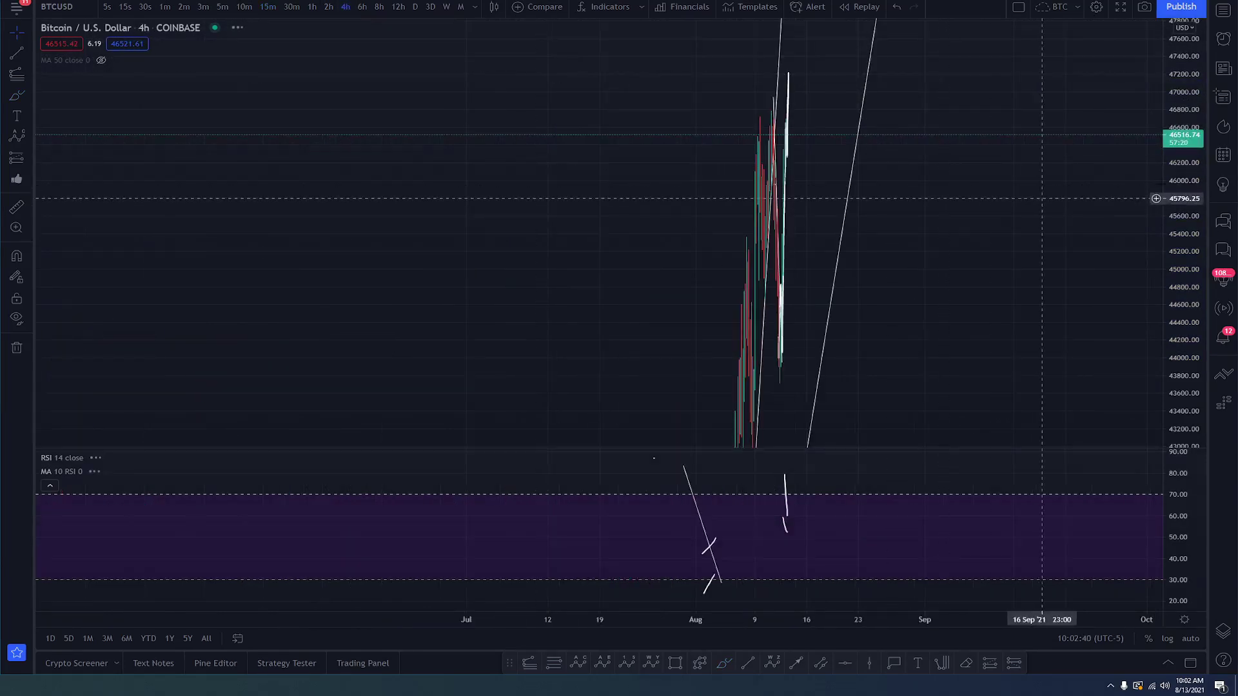
scroll(1013, 350, up, 3)
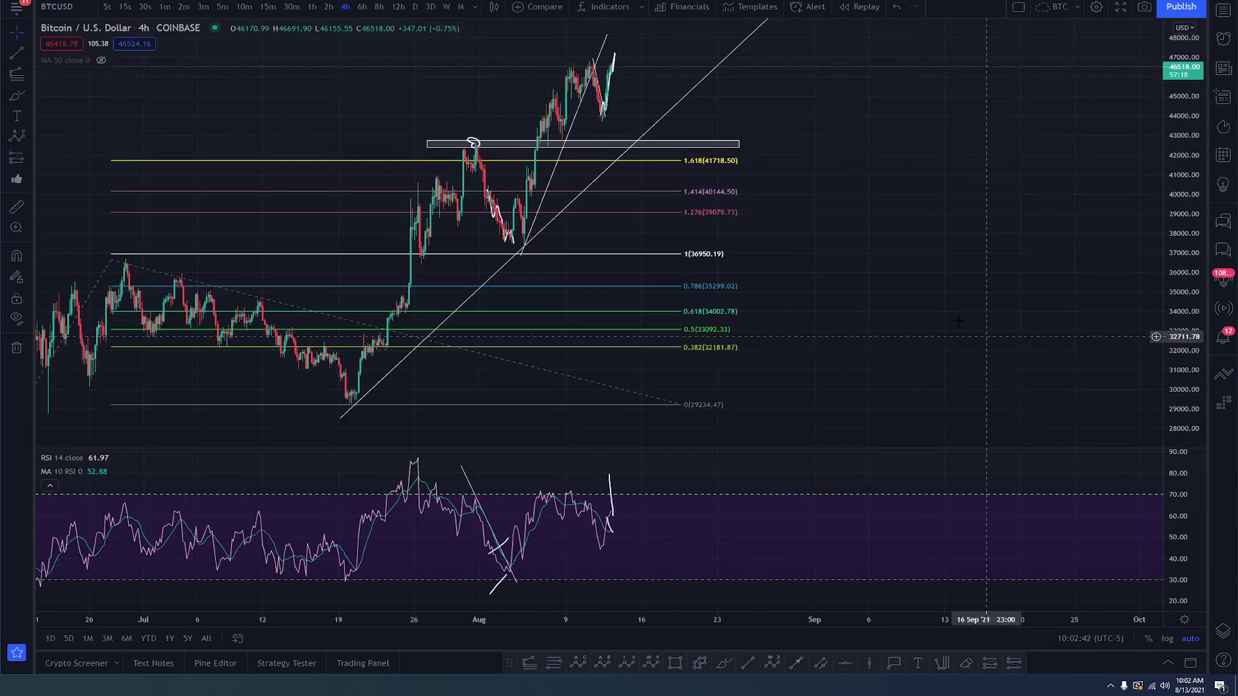
drag(784, 208, 991, 200)
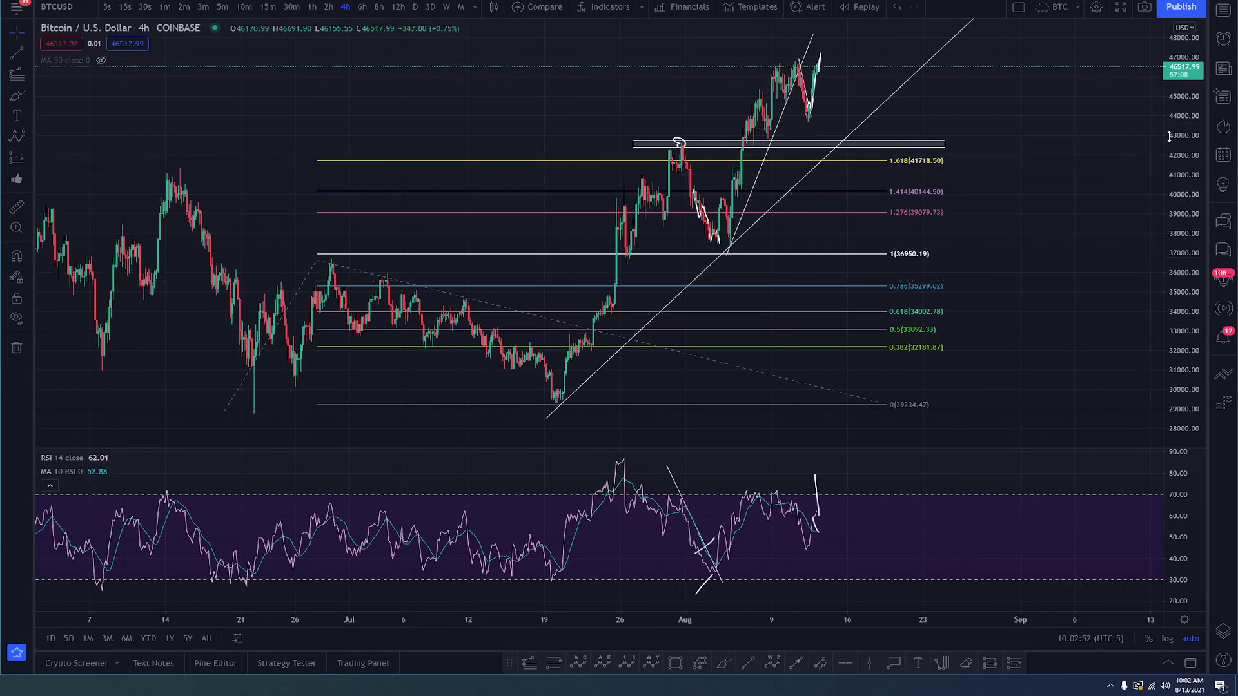
scroll(1053, 199, up, 3)
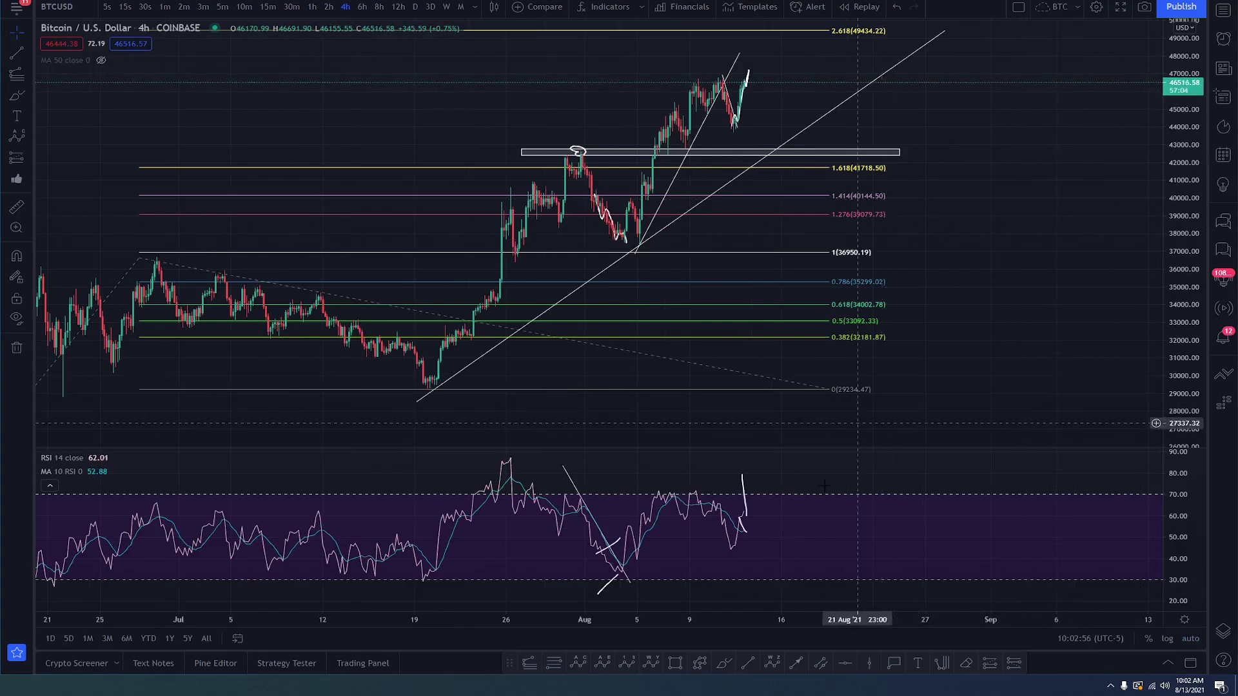
mouse_move(694, 107)
mouse_down()
mouse_move(728, 103)
mouse_move(736, 129)
mouse_up()
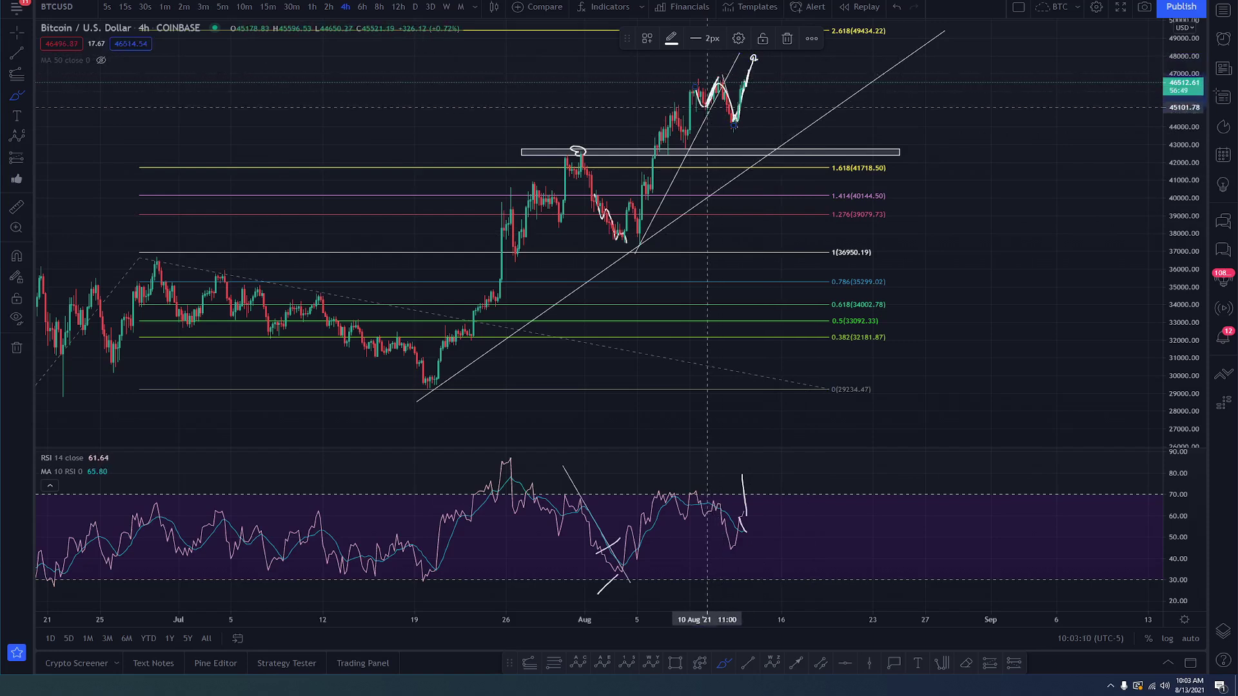
Step: Sketch a freehand projected drop from the latest high to about 39,000 with a small rebound, and undo the stroke
click(719, 116)
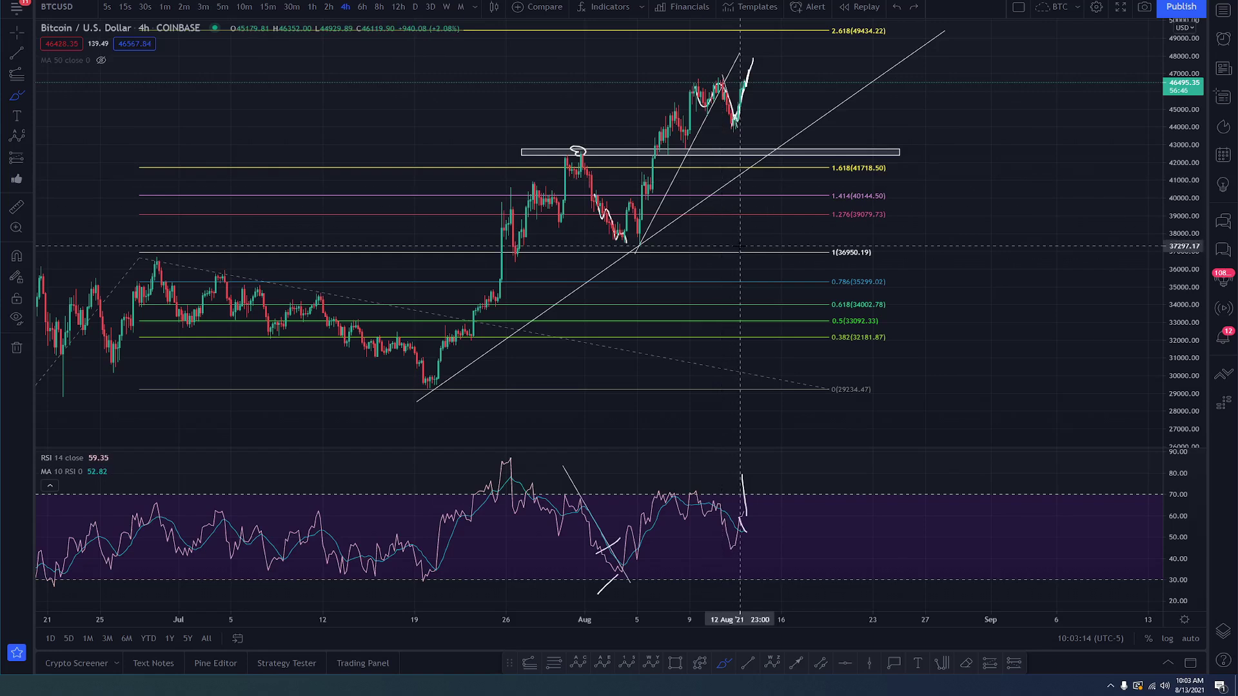
scroll(740, 246, up, 3)
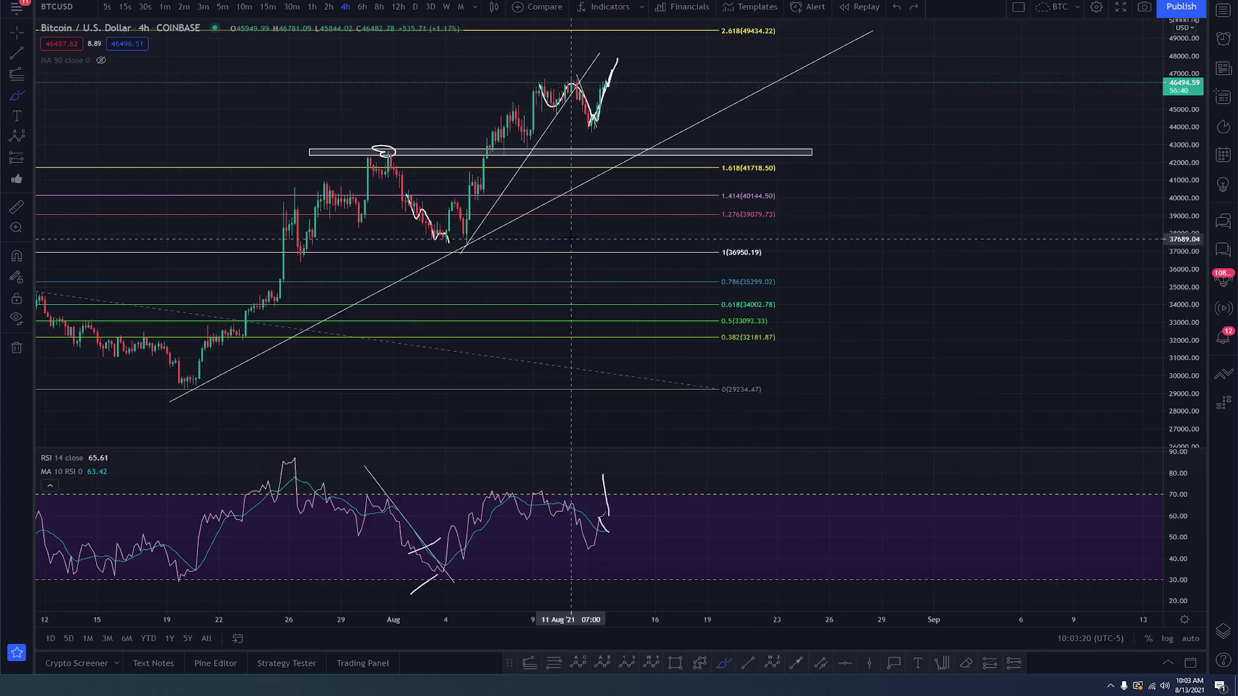
mouse_move(614, 66)
mouse_down()
mouse_move(671, 187)
mouse_move(682, 174)
mouse_move(658, 202)
mouse_up()
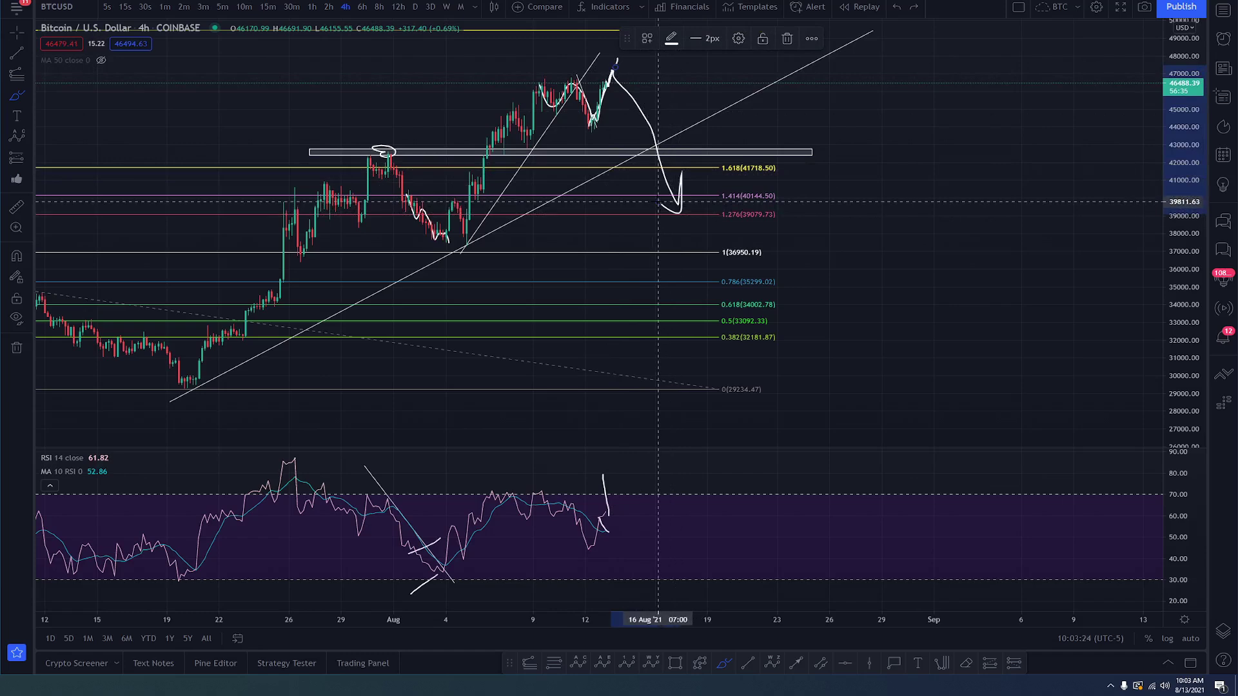
key(ctrl+z)
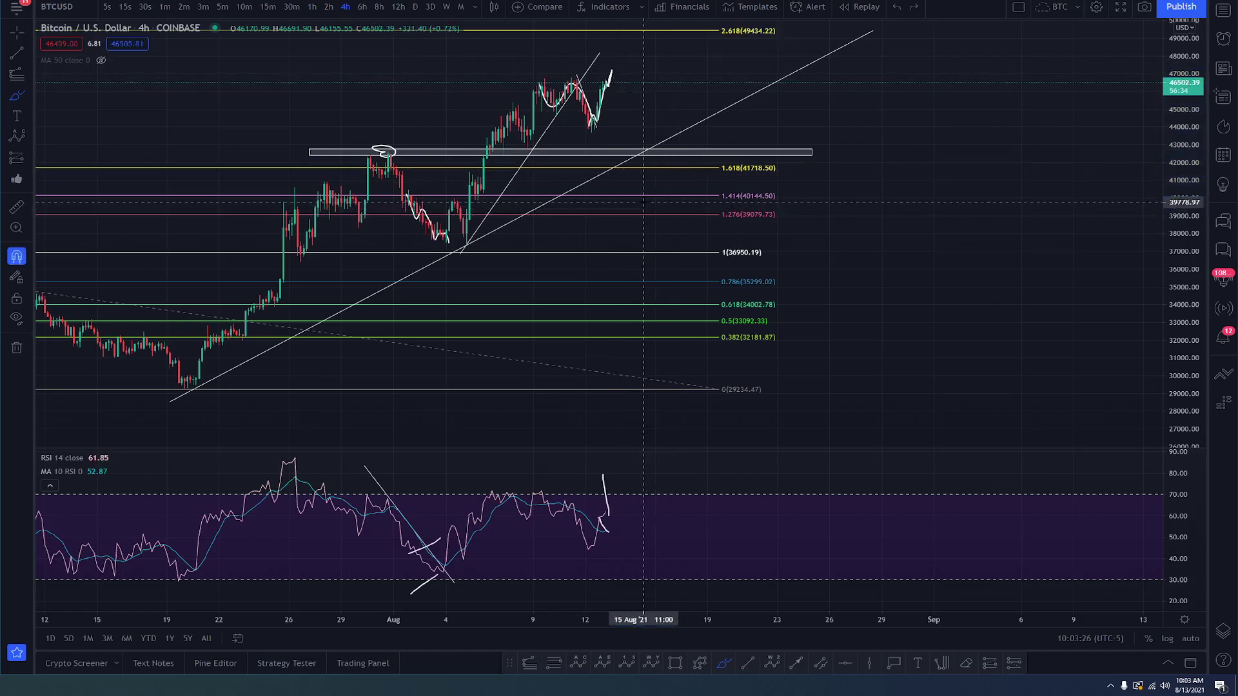
Step: Remove all drawings from the BTCUSD 4-hour chart
scroll(788, 449, down, 5)
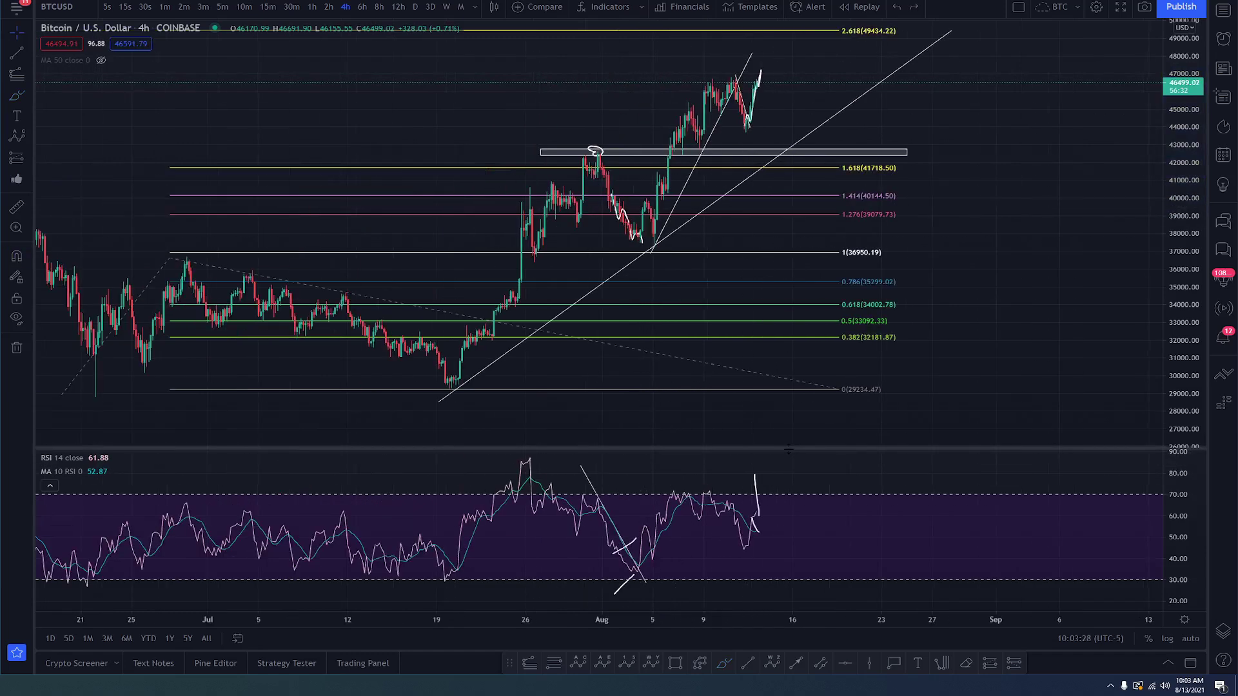
scroll(806, 516, up, 3)
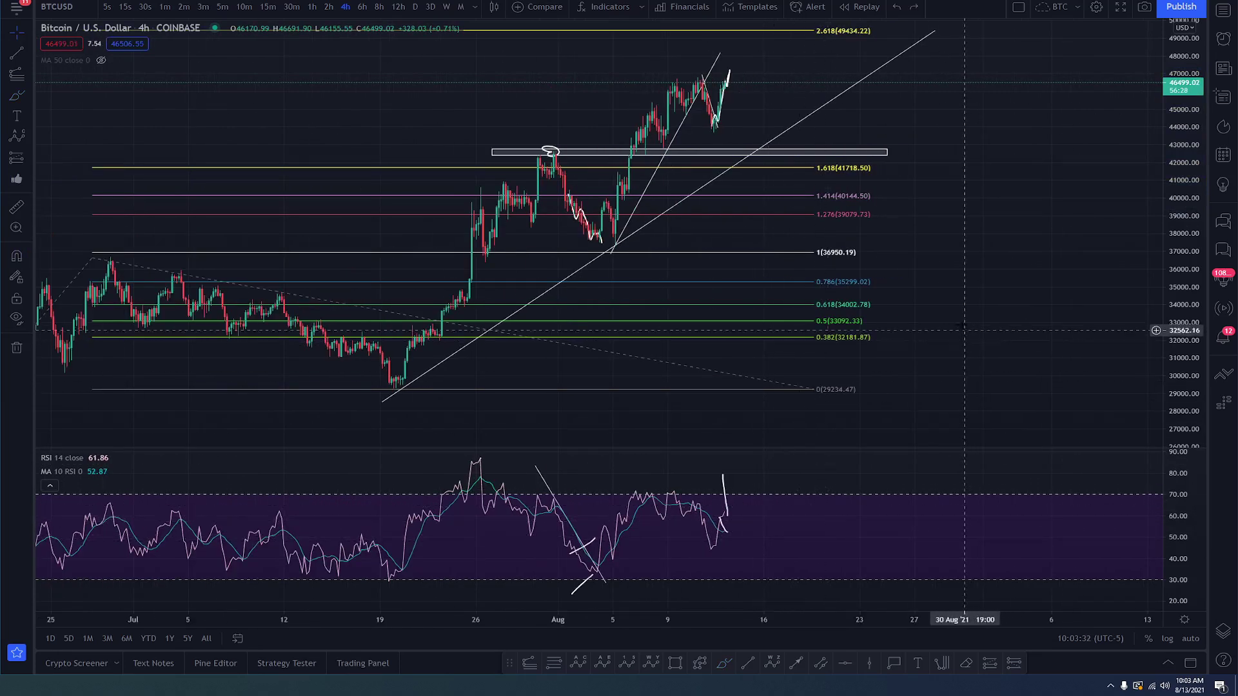
click(18, 350)
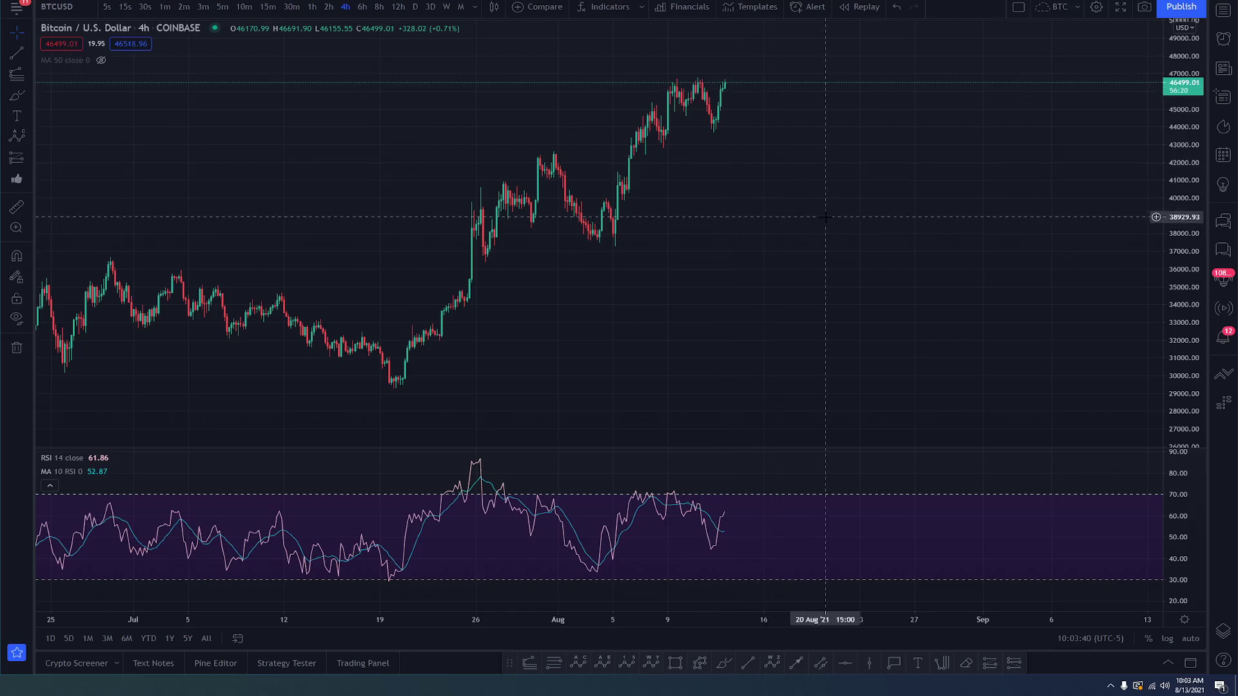
Step: Draw a descending trend line on the RSI from the 26 July peak at about 86 to about 70 on 11 August
scroll(825, 218, down, 3)
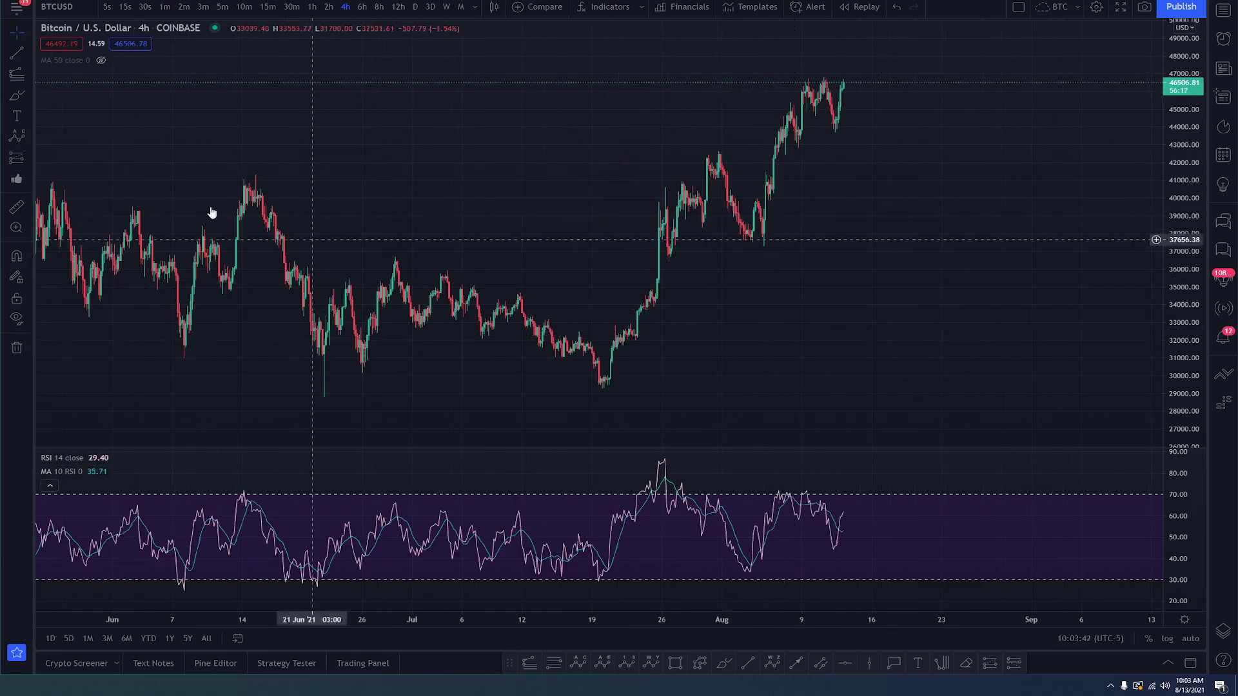
click(18, 59)
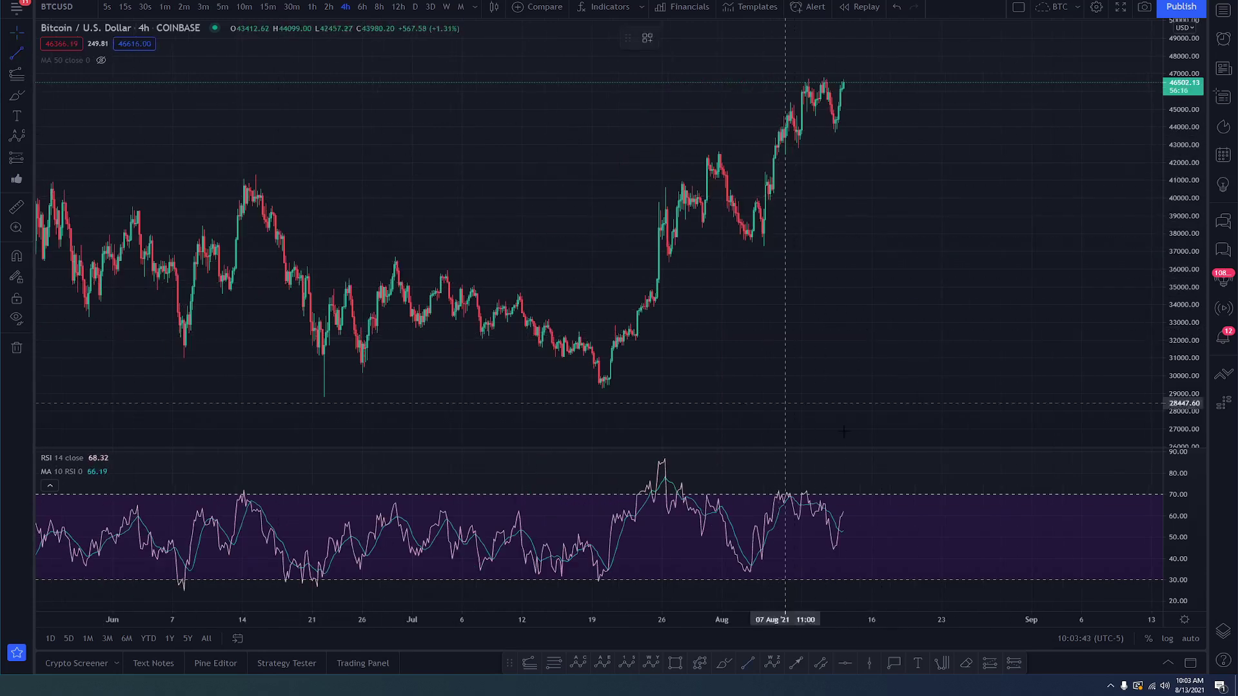
click(665, 461)
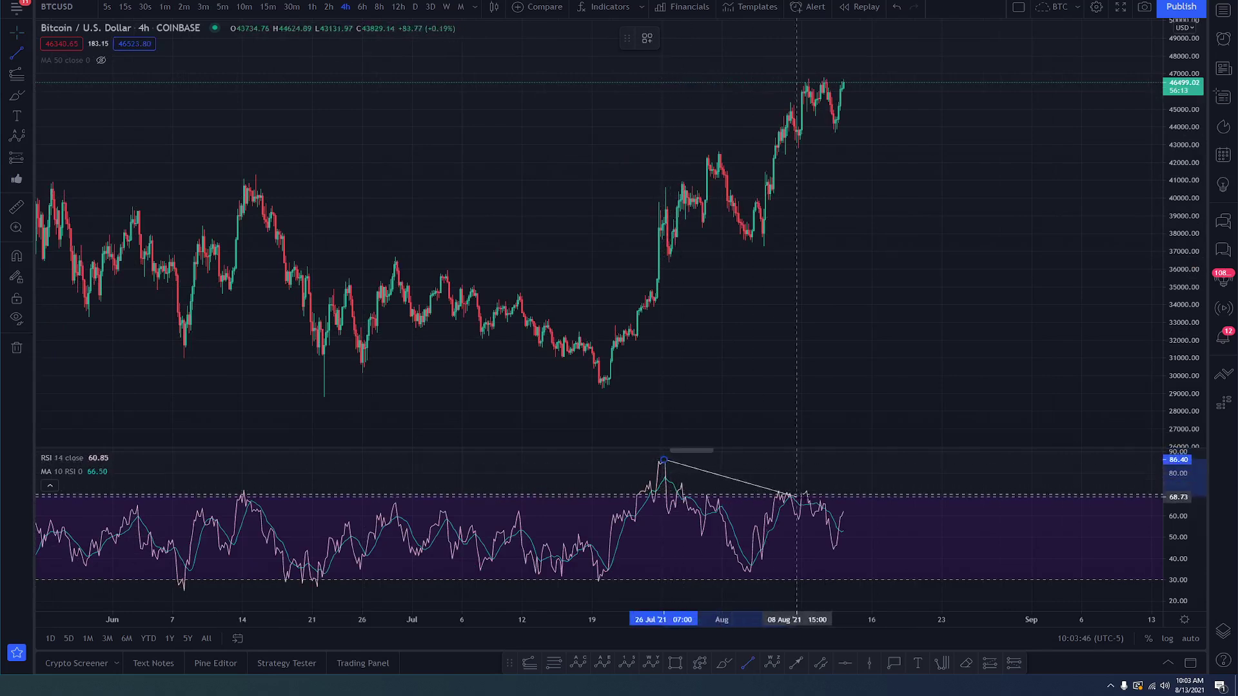
click(829, 494)
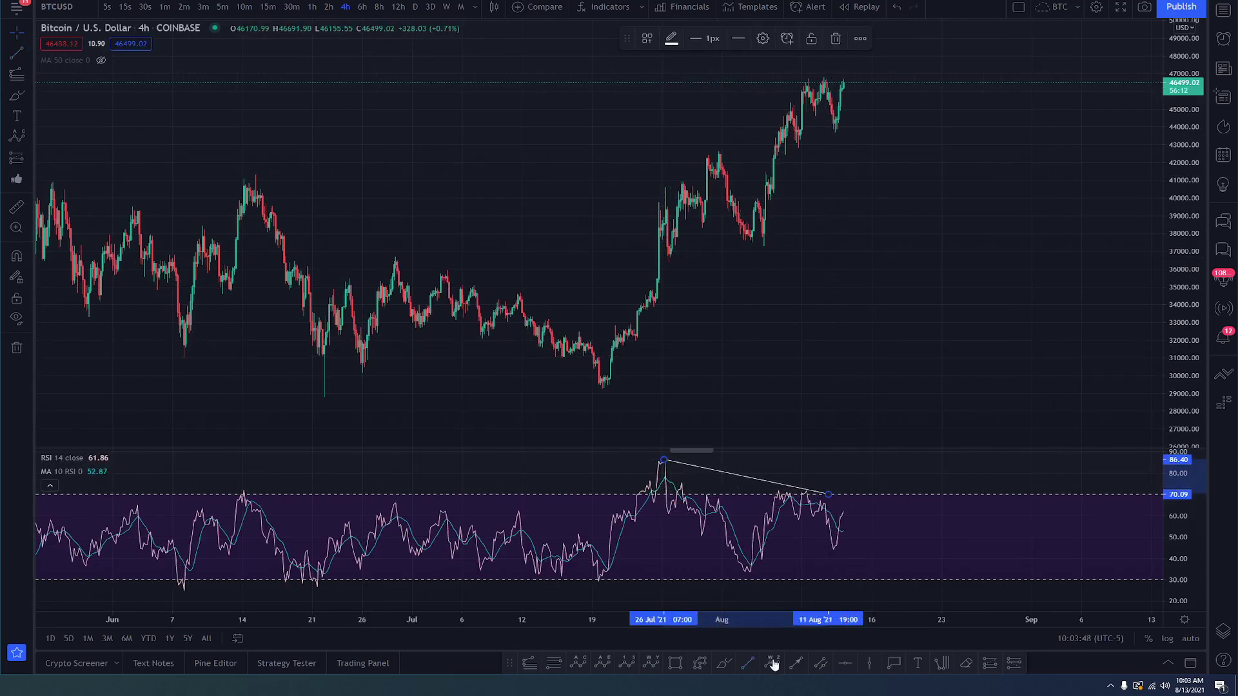
Step: Draw a rising trend line over the price highs from about 42,522 on 29 July to about 47,388 in mid-August
click(748, 664)
click(699, 153)
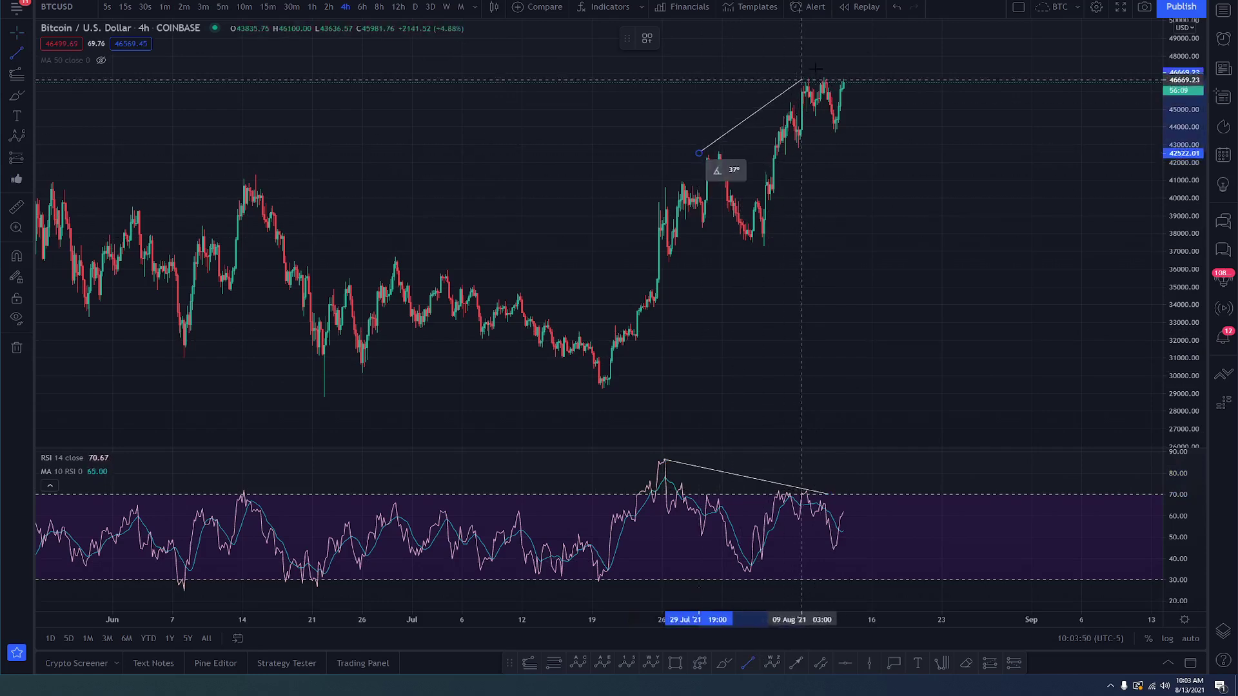
click(854, 67)
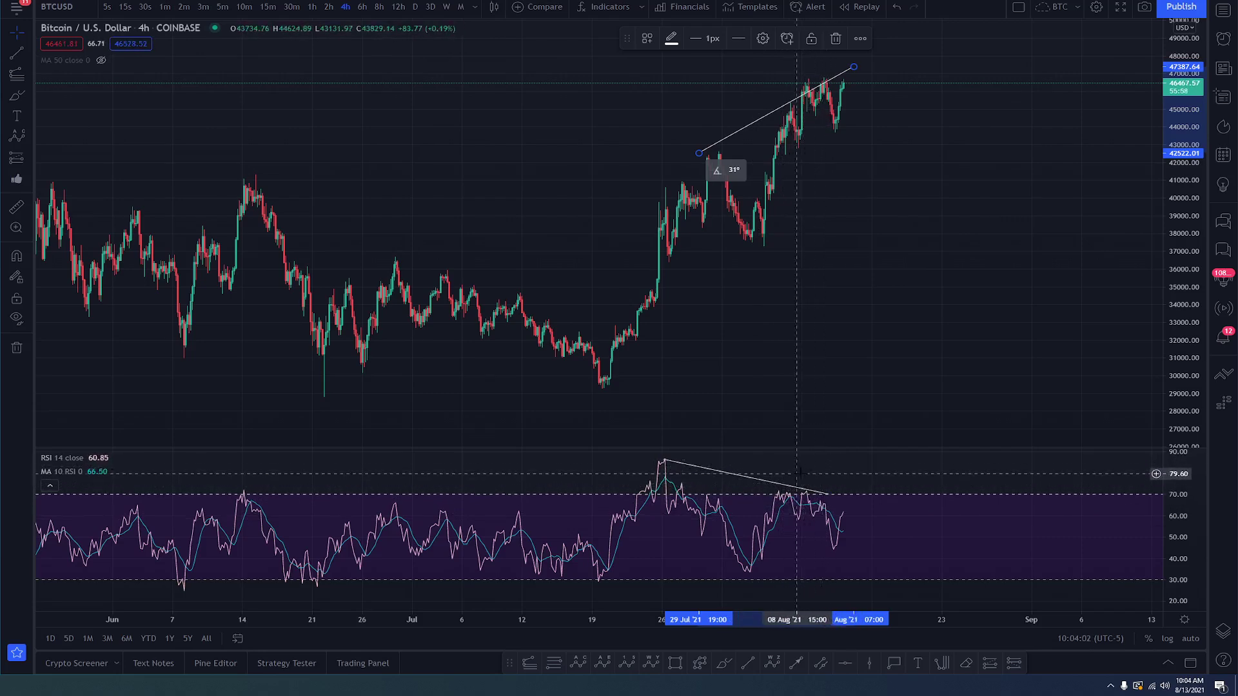
Step: Brush freehand strokes along the RSI's August climb and its rising support, and undo the latest strokes
click(724, 667)
mouse_move(761, 571)
mouse_down()
mouse_move(795, 495)
mouse_move(797, 526)
mouse_up()
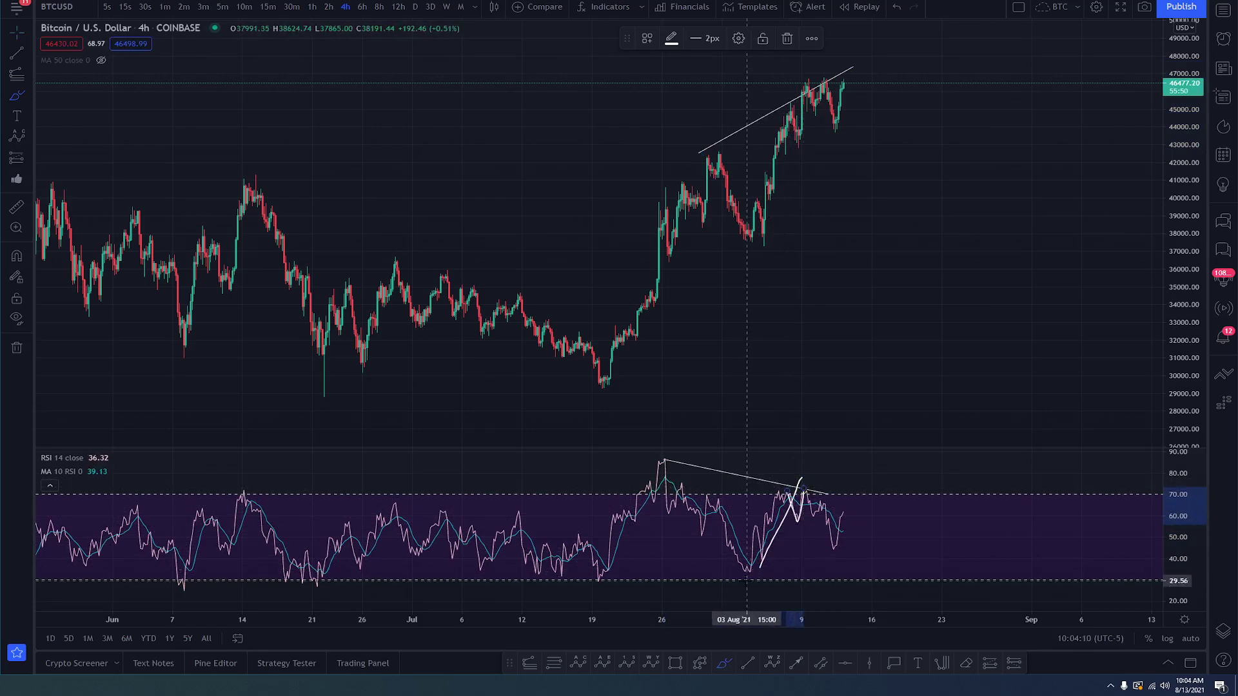
mouse_move(744, 571)
mouse_down()
mouse_move(835, 493)
mouse_move(824, 495)
mouse_up()
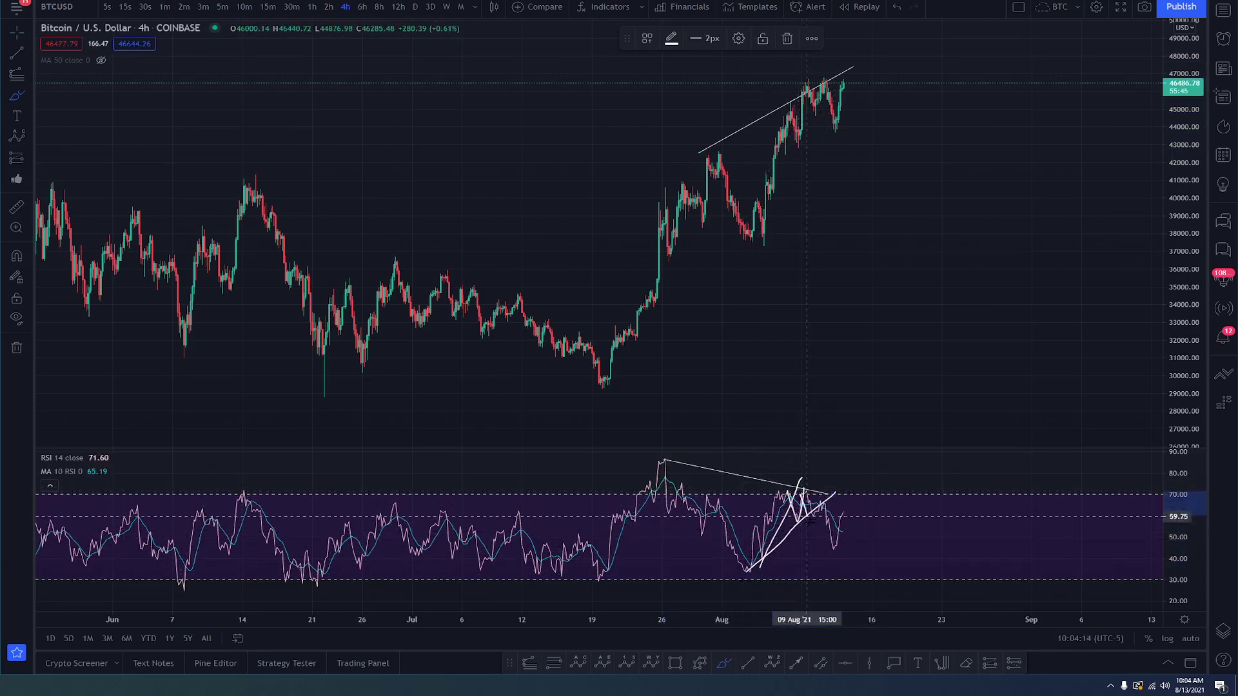
mouse_move(824, 503)
mouse_down()
mouse_move(830, 547)
mouse_move(852, 516)
mouse_up()
key(ctrl+z)
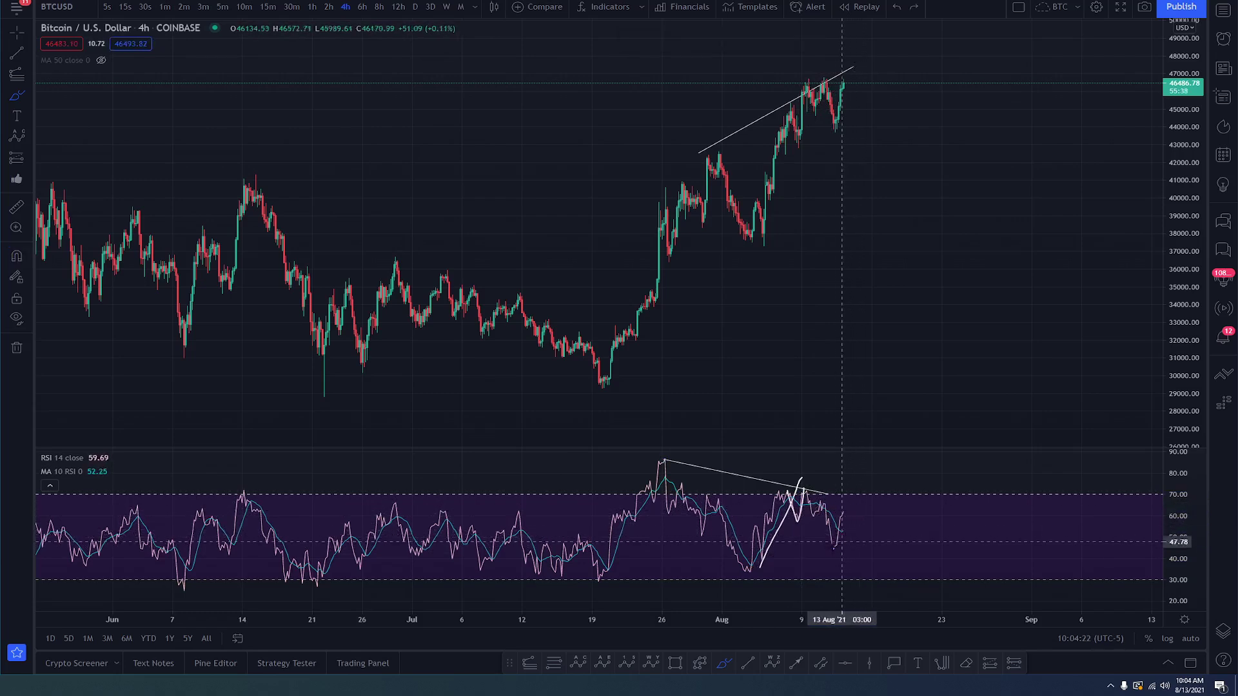
Step: Sketch the RSI's rising support again with an upward projection from its latest value, and undo the freehand strokes
drag(756, 573, 827, 484)
drag(841, 533, 861, 471)
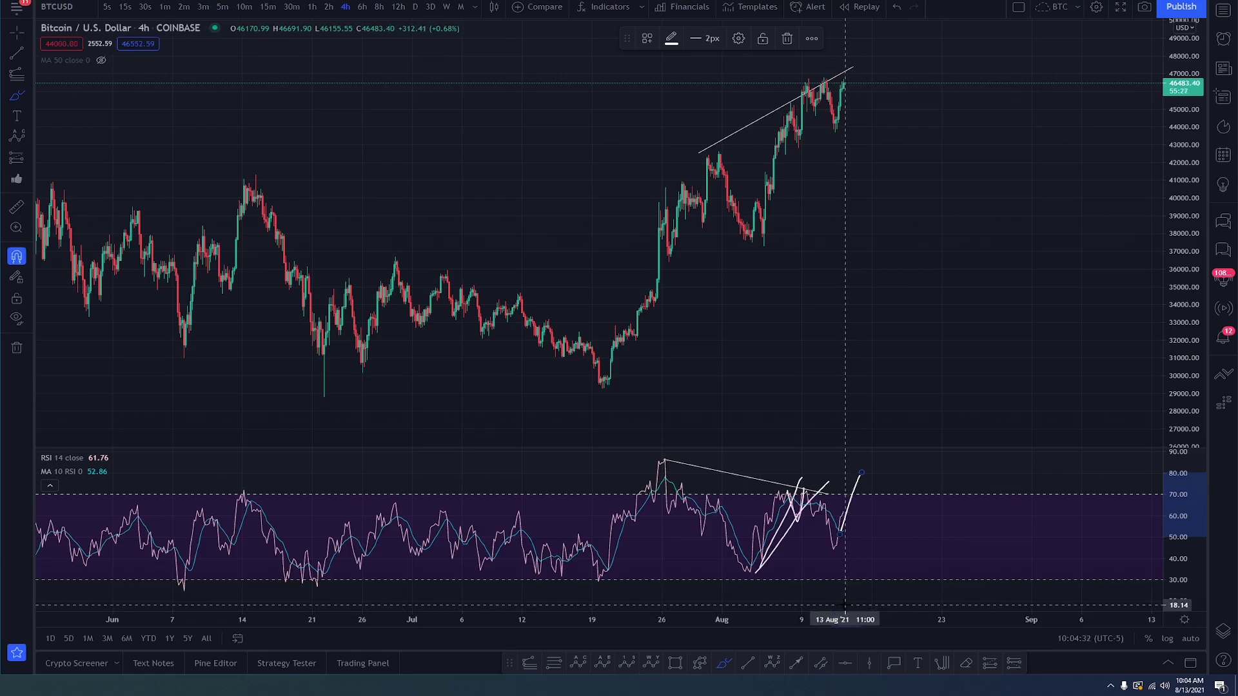
key(Escape)
key(ctrl+z)
key(ctrl+z)
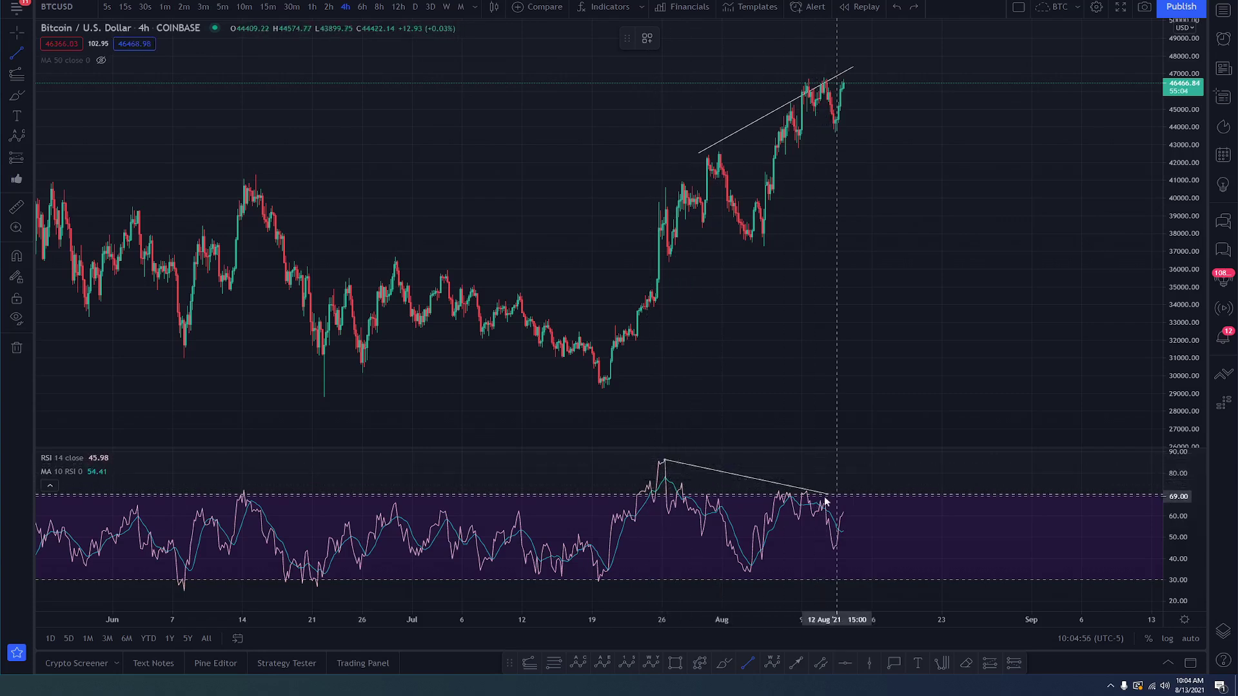
Step: Draw a steeper descending RSI trend line over the August peaks, from about 78.8 on 6 August to about 51.6 past mid-August
click(789, 482)
click(877, 530)
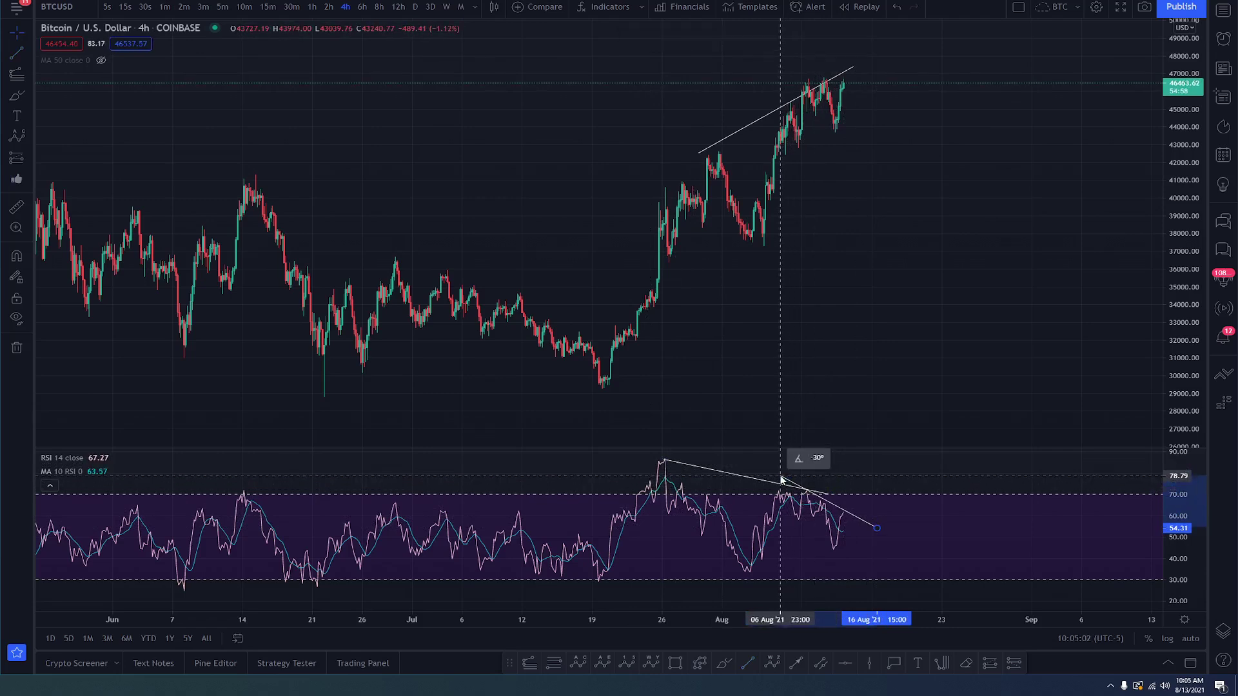
click(782, 481)
drag(878, 531, 879, 534)
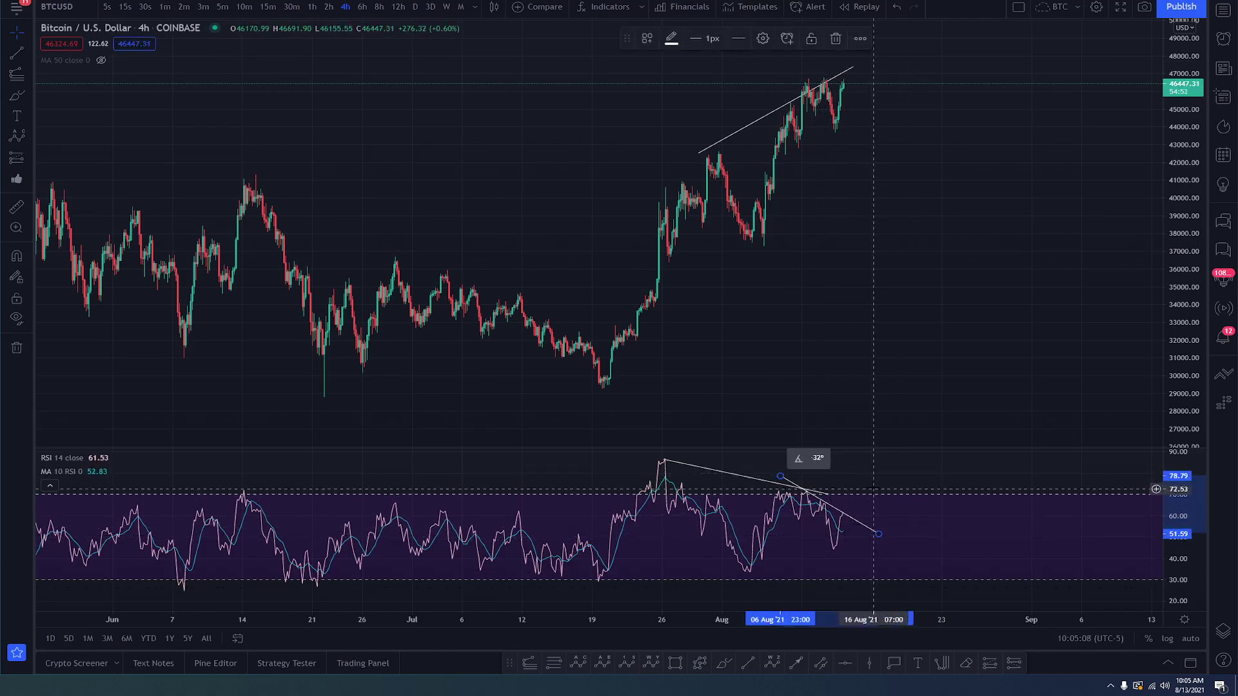
Step: Extend the long descending RSI trend line to 27 August at about 53.8
mouse_move(832, 497)
mouse_down()
mouse_move(953, 497)
mouse_move(984, 514)
mouse_move(983, 530)
mouse_up()
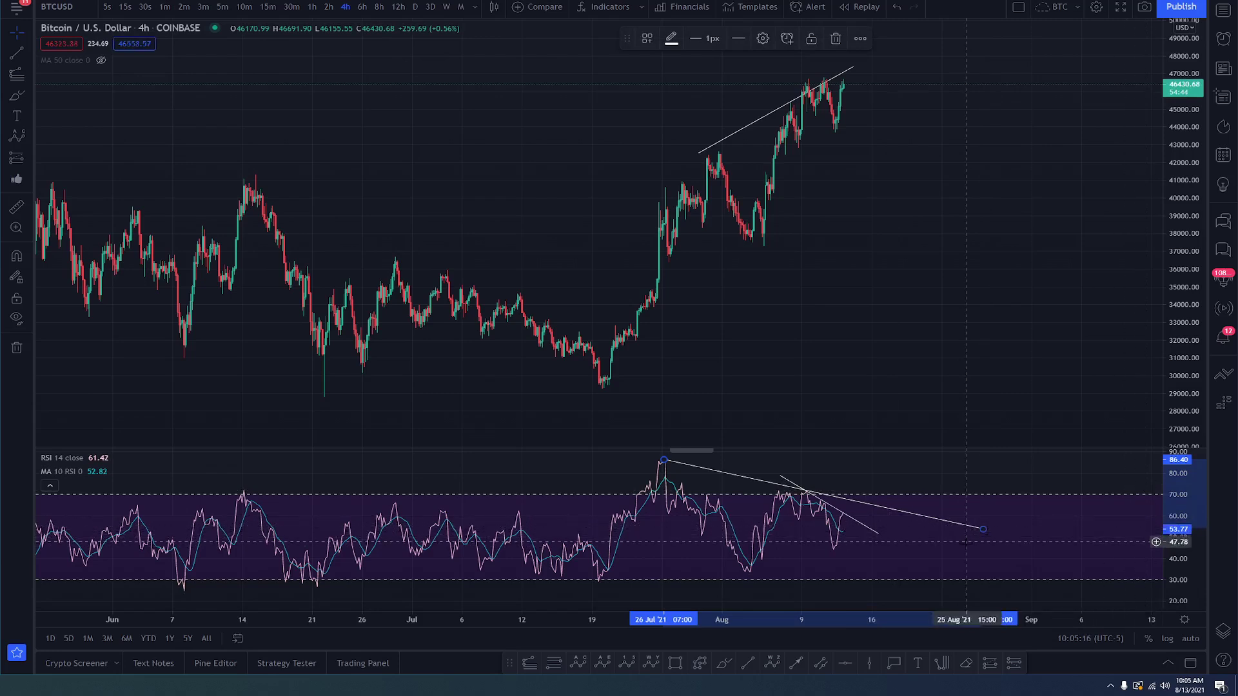
scroll(1165, 537, up, 2)
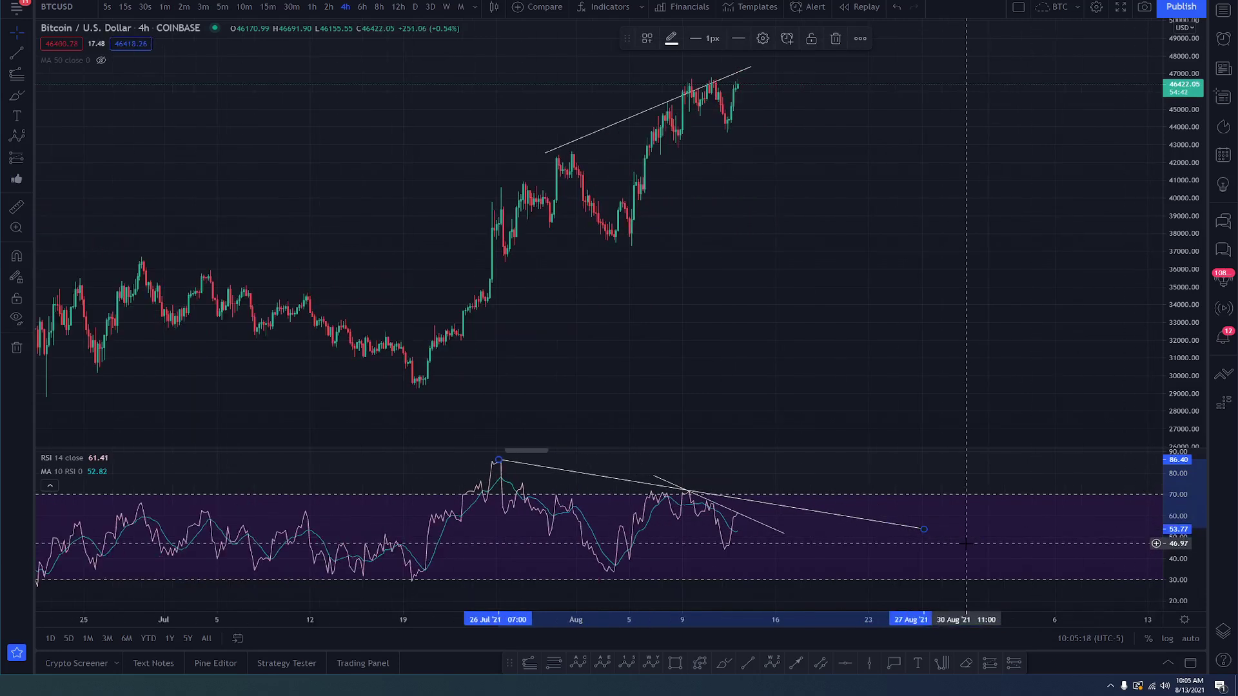
click(680, 491)
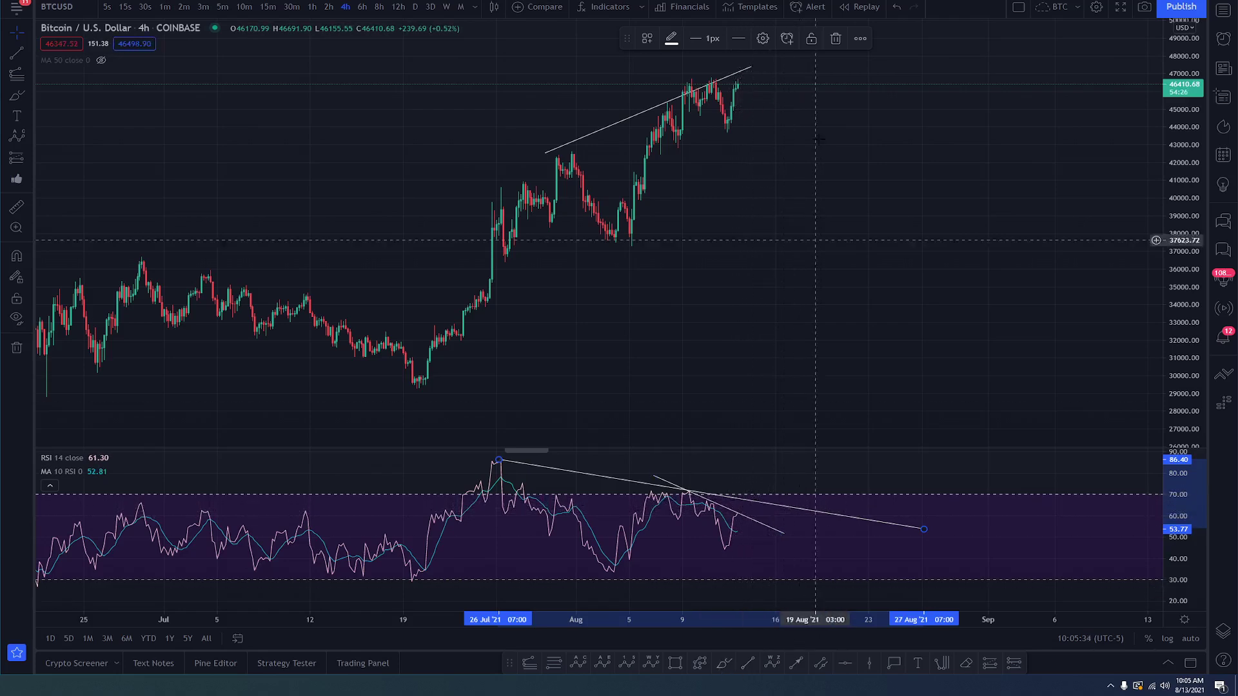
click(741, 90)
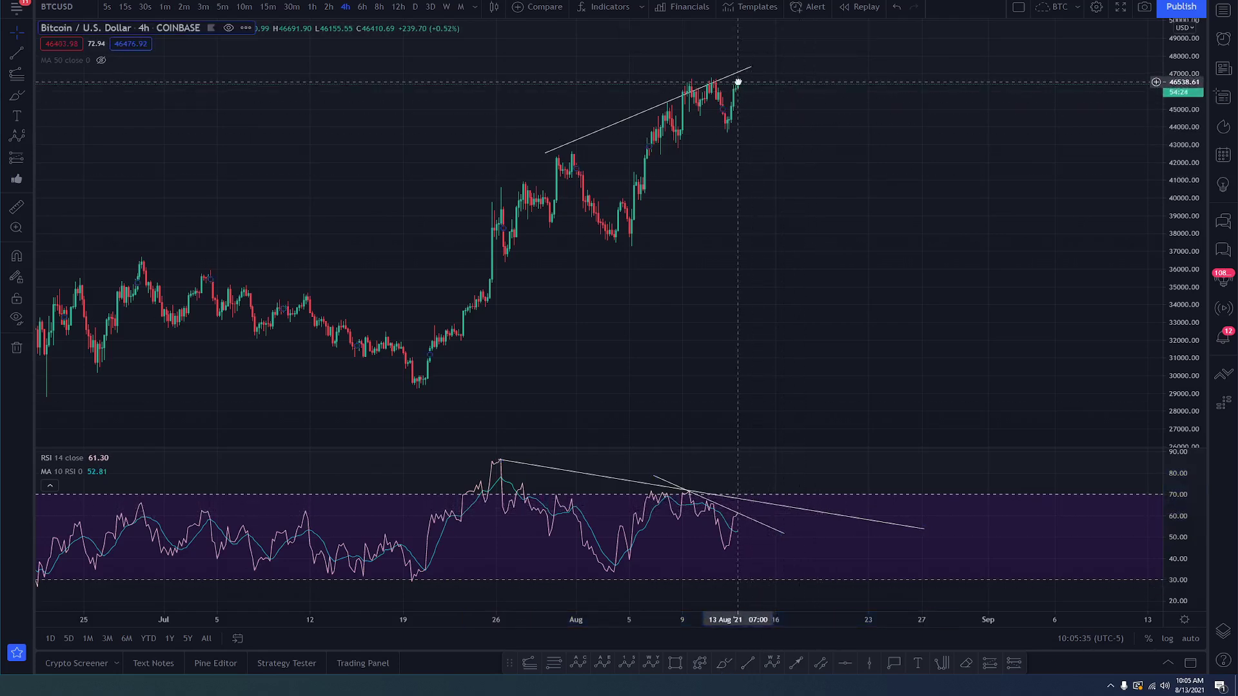
Step: Brush a short projected rise at the latest price candles and a matching upturn at the end of the RSI line
click(723, 665)
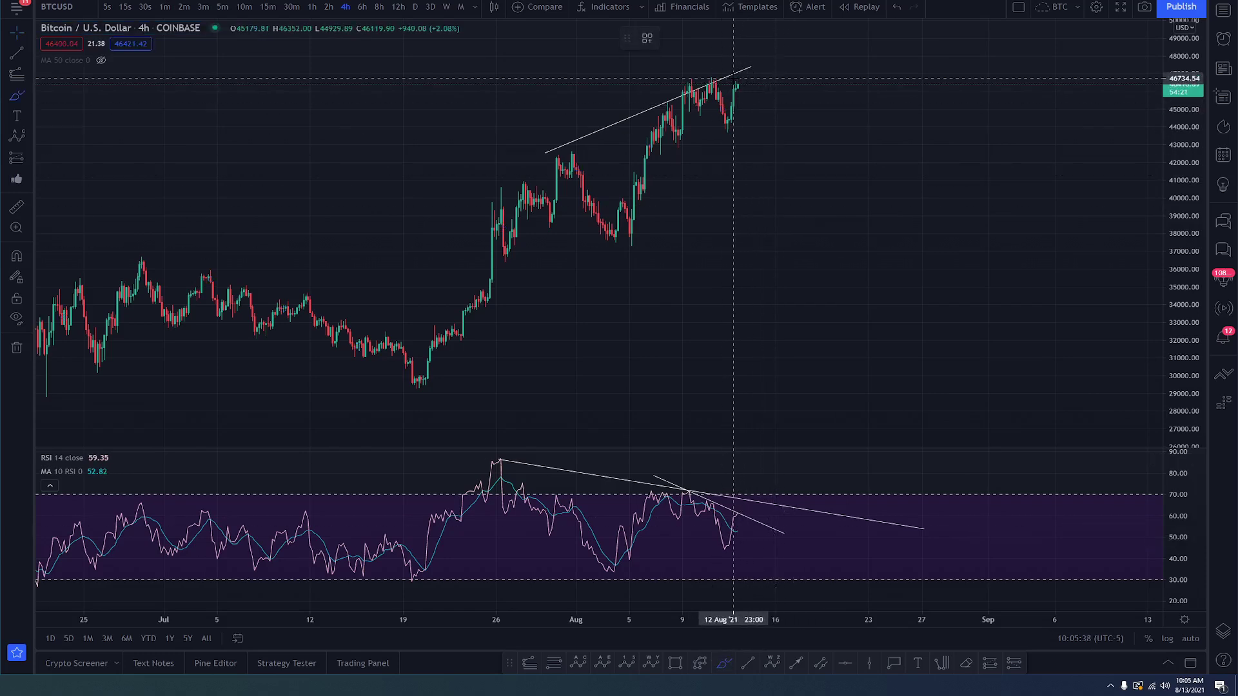
drag(737, 84, 749, 71)
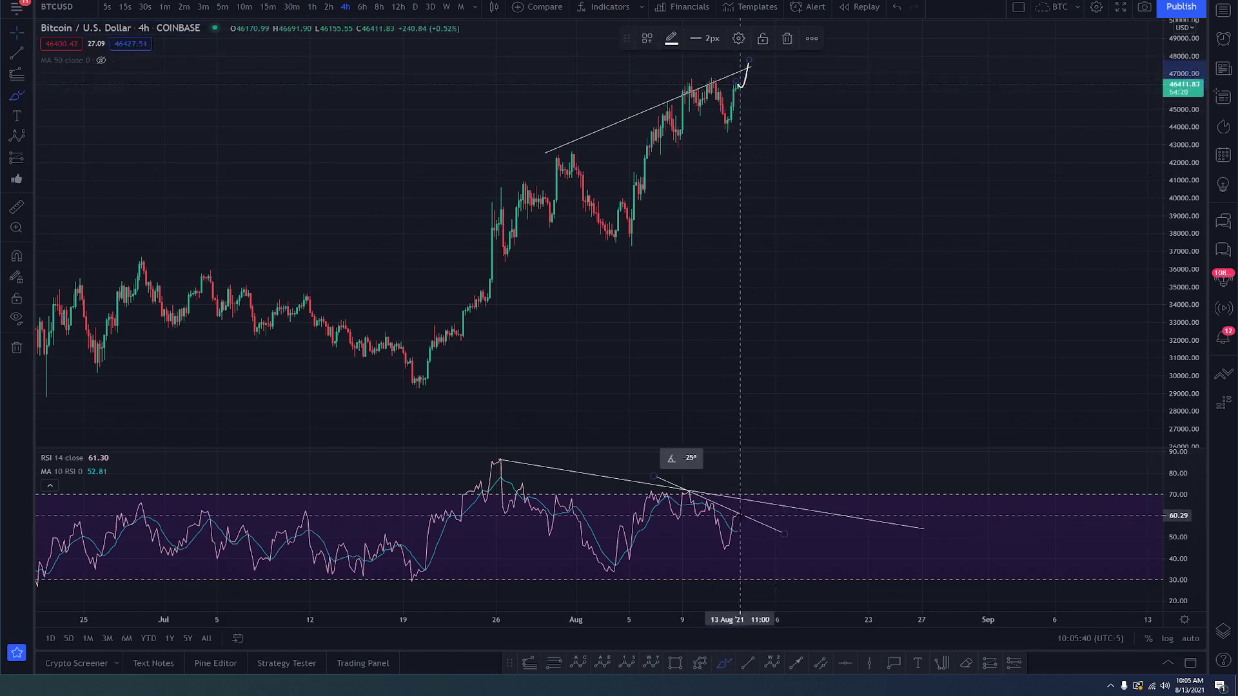
drag(740, 512, 747, 510)
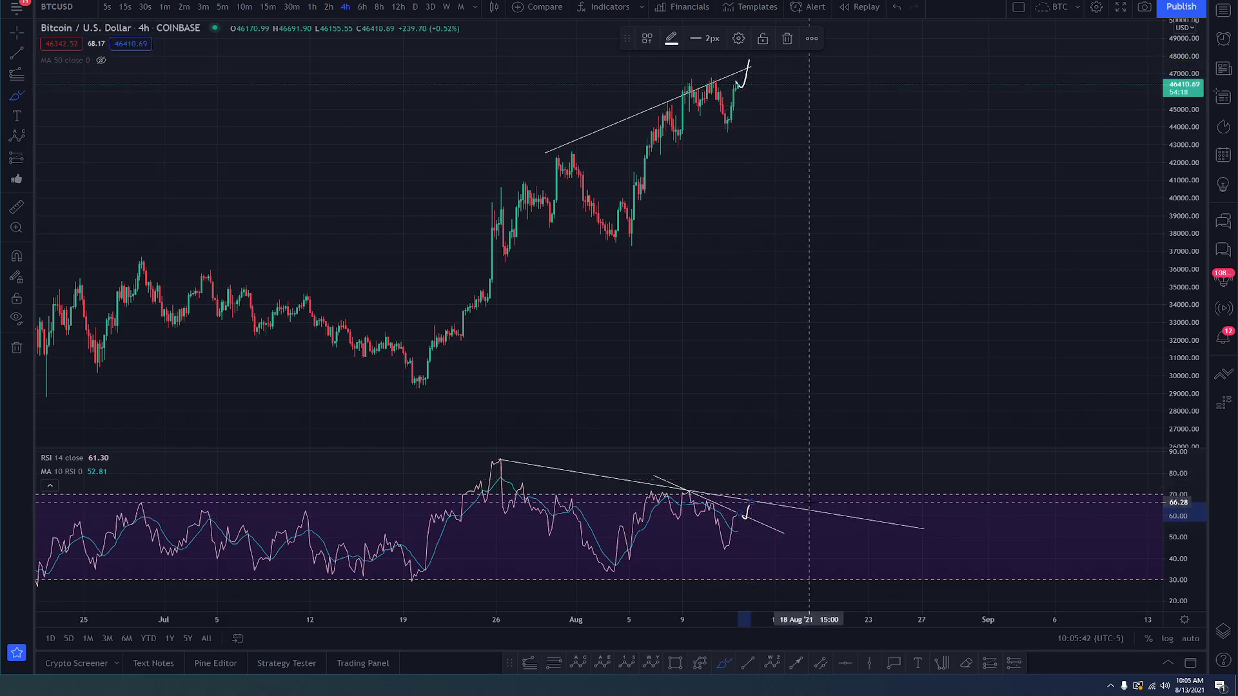
Step: Highlight the potential bearish divergence with freehand lines falling across the RSI's August peaks and rising across the matching price highs
drag(681, 486, 783, 495)
drag(683, 87, 749, 54)
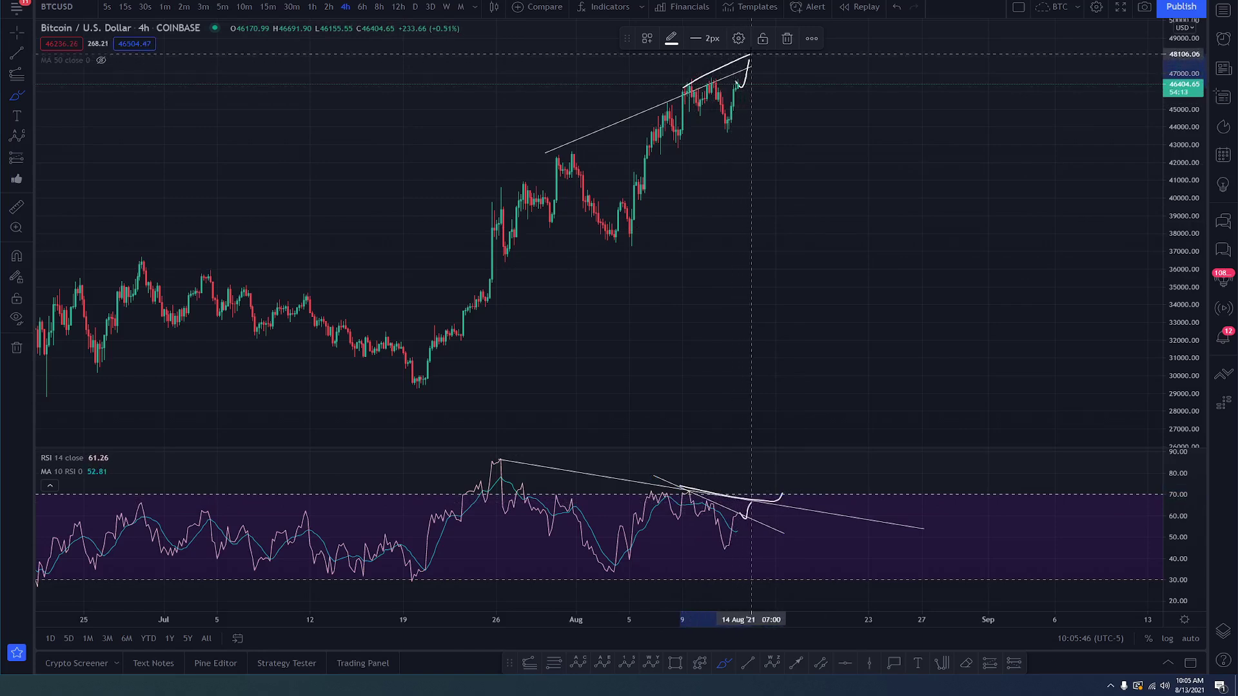
drag(682, 487, 774, 499)
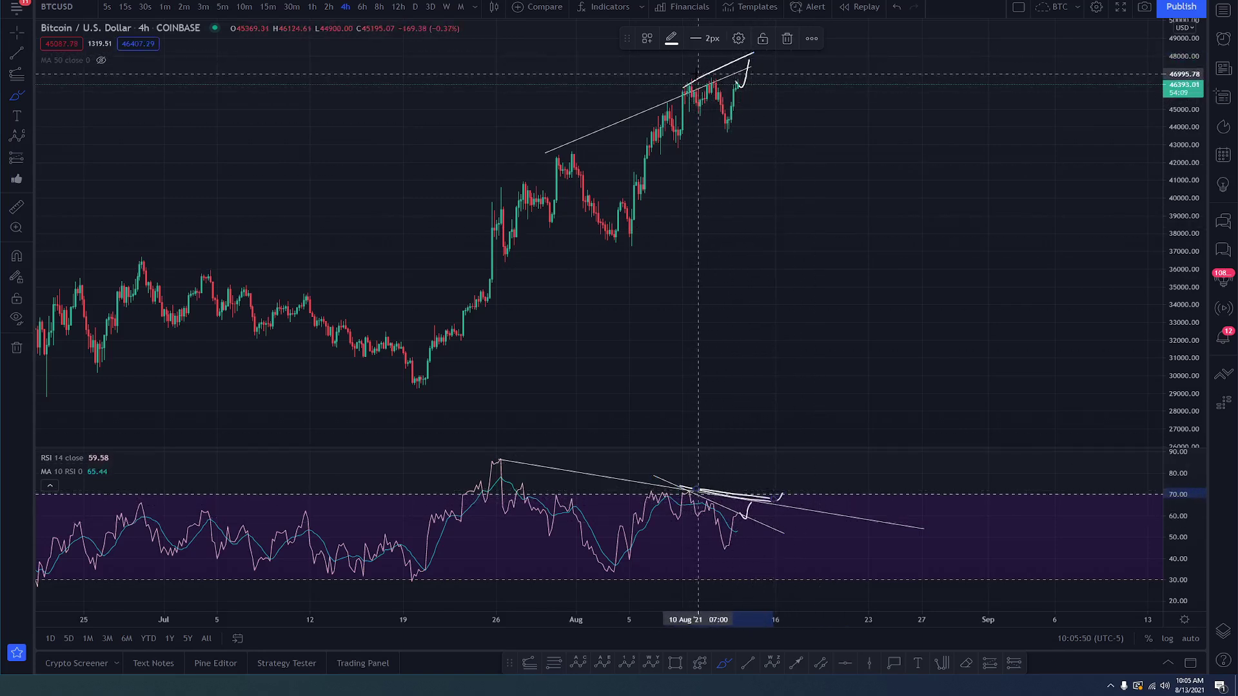
drag(691, 76, 754, 64)
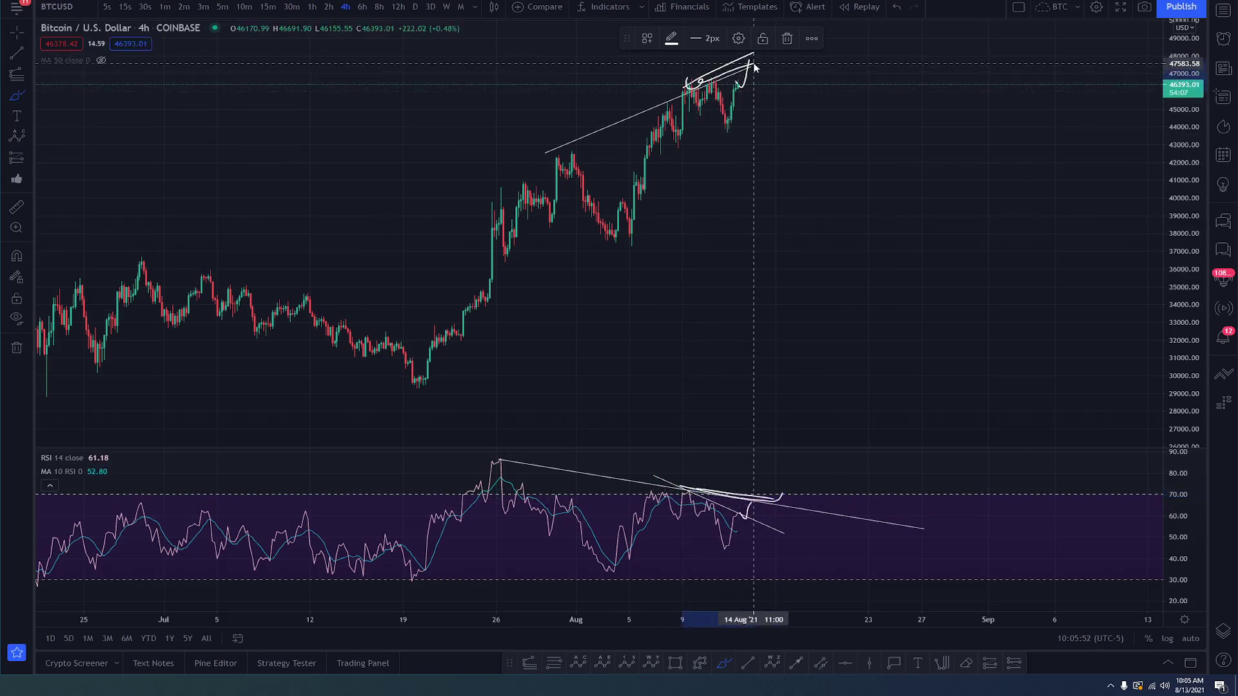
Step: Sketch the August rally and the whole wave path from the 20 July low up to the projected high near 48,000
drag(638, 231, 748, 59)
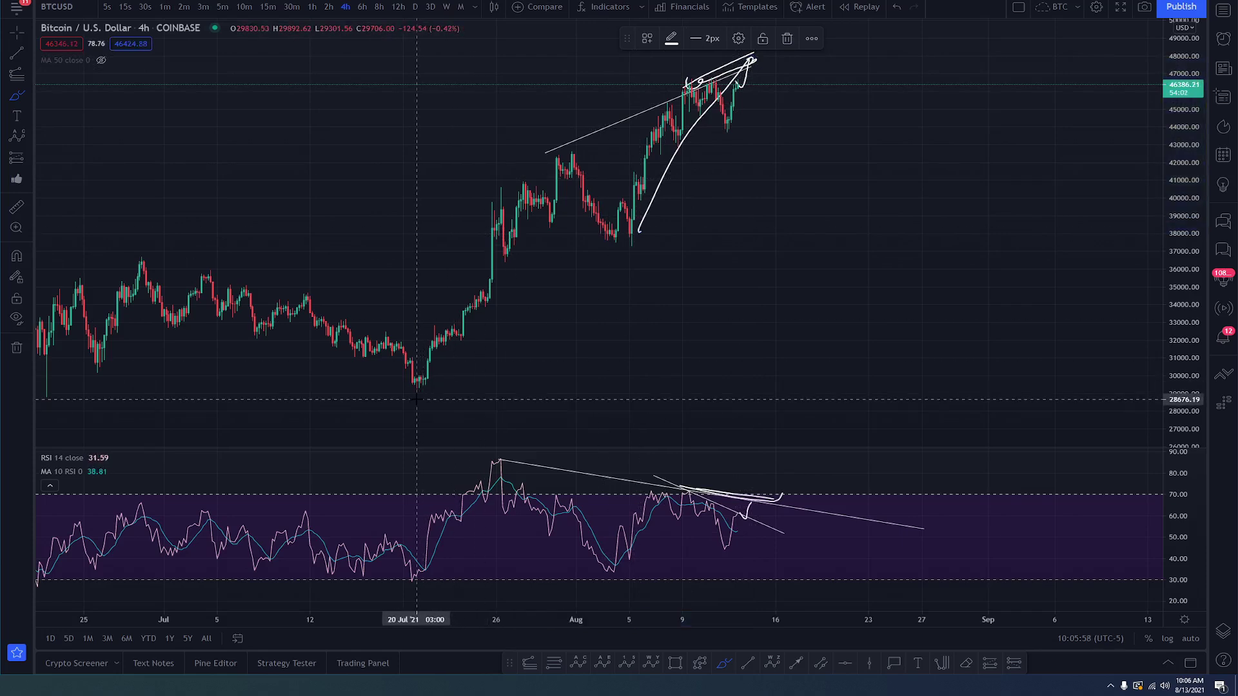
mouse_move(421, 387)
mouse_down()
mouse_move(480, 303)
mouse_move(500, 190)
mouse_move(621, 243)
mouse_up()
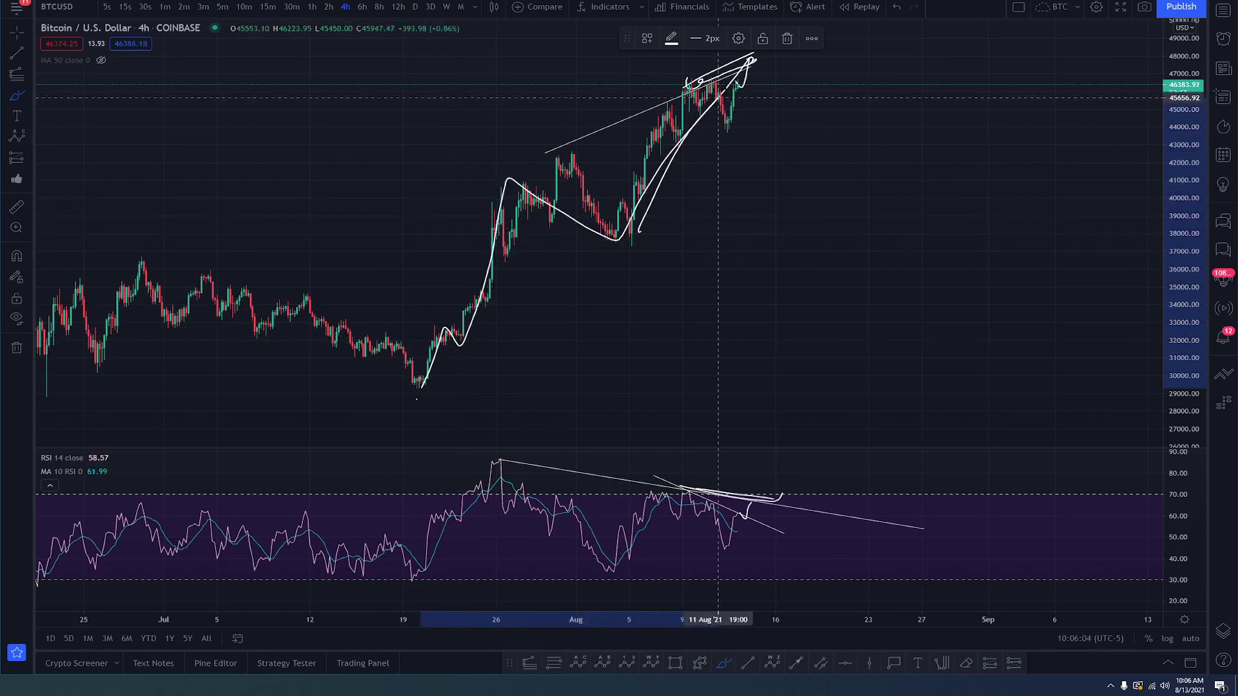
Step: Place a trend-based Fibonacci extension from about 29,231 on 18 July to 39,975 on 24 July, projecting from 37,395 on 21 August
scroll(759, 204, down, 2)
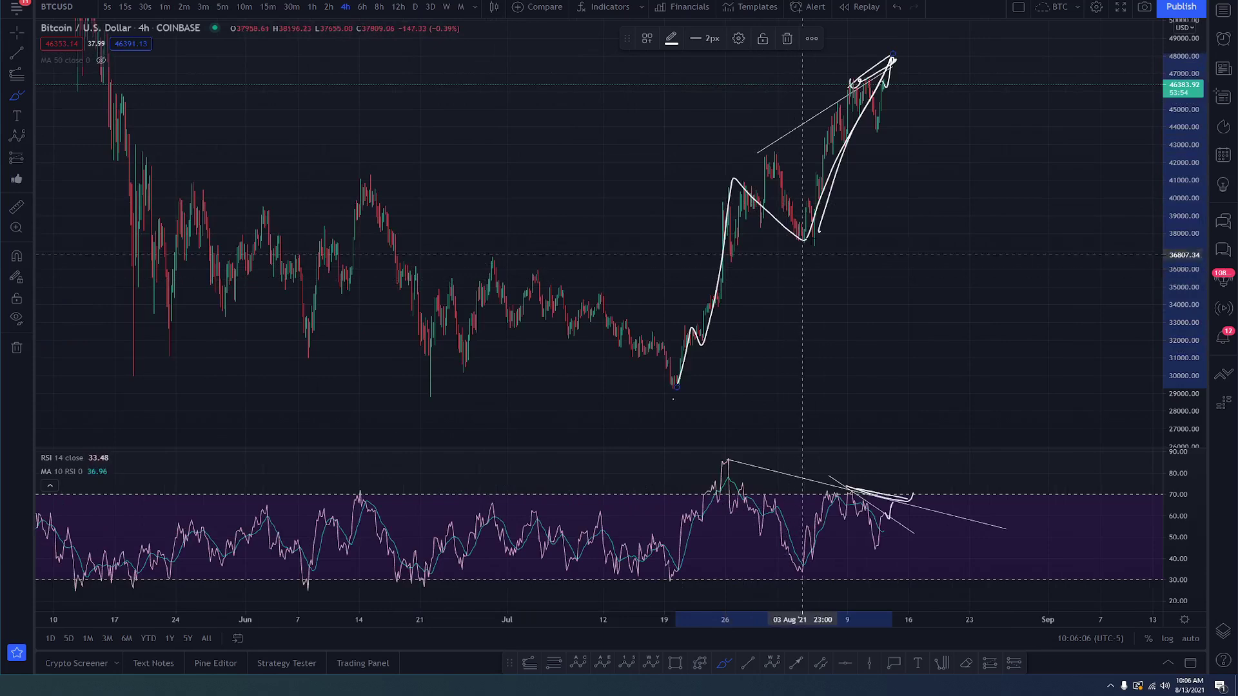
click(15, 73)
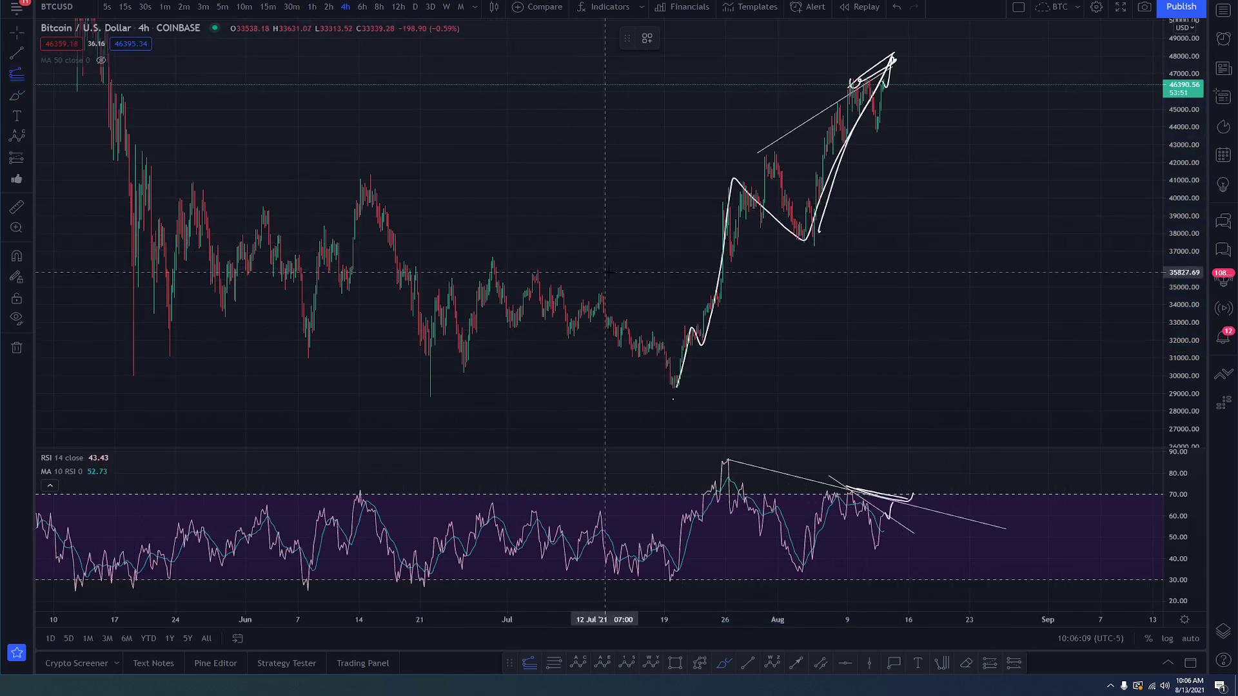
click(657, 389)
click(711, 198)
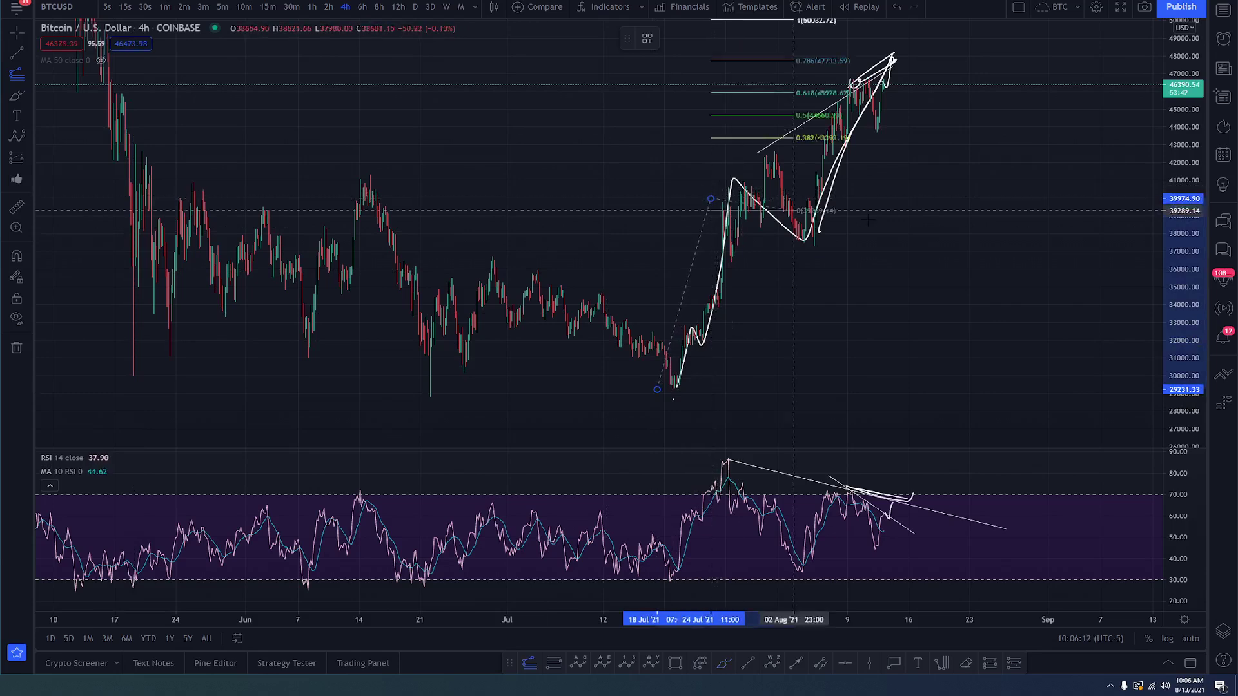
click(963, 244)
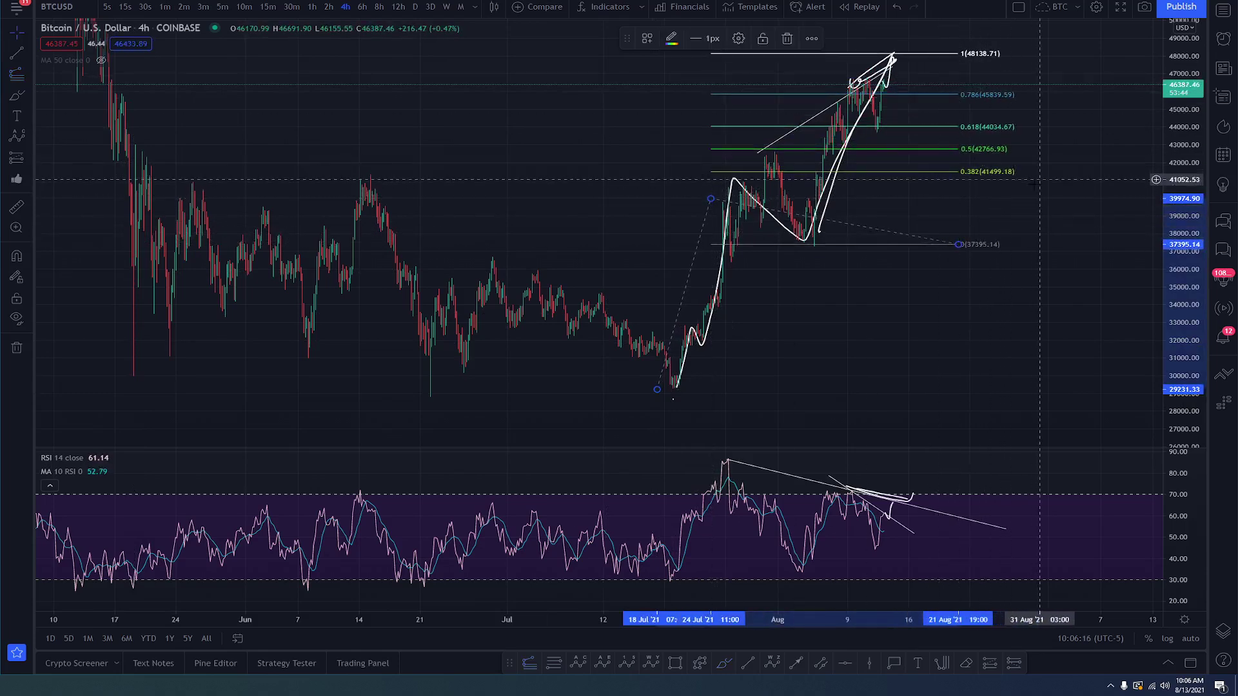
click(895, 67)
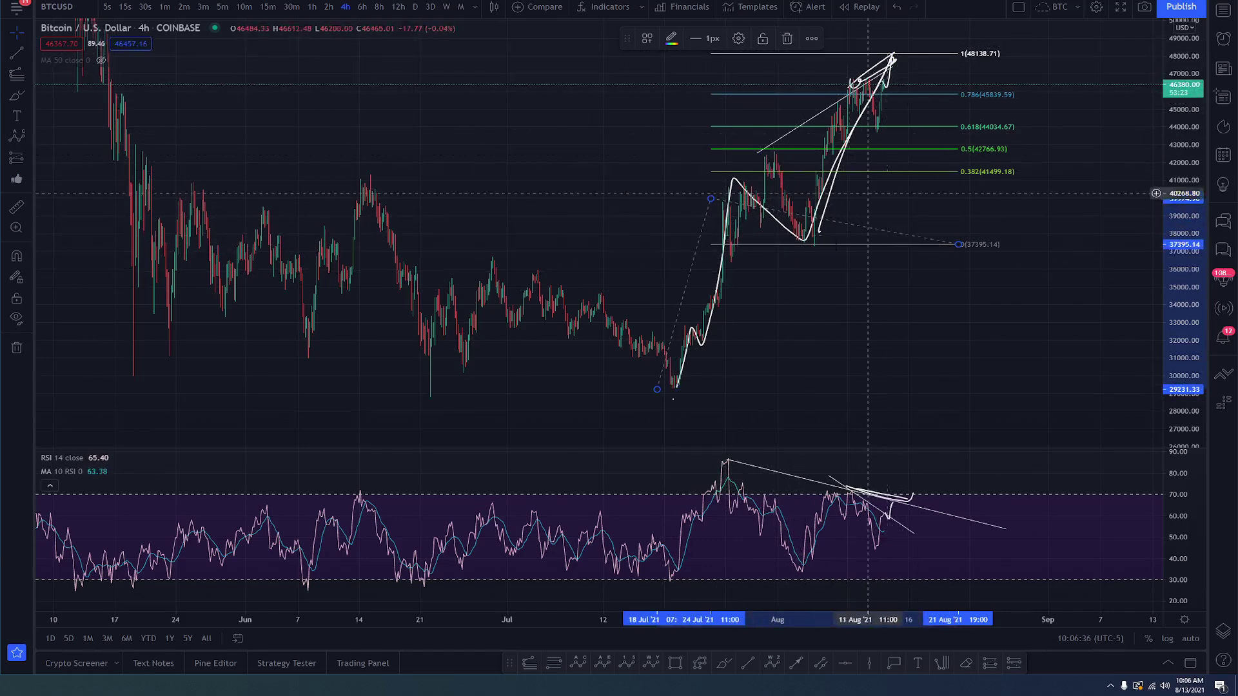
Step: Brush the larger wave from the late-June low over the early-July peak to the July low, with long strokes rising to about 49,000
mouse_move(677, 388)
mouse_down()
mouse_move(735, 217)
mouse_move(624, 418)
mouse_move(687, 205)
mouse_move(834, 126)
mouse_move(864, 78)
mouse_up()
click(724, 663)
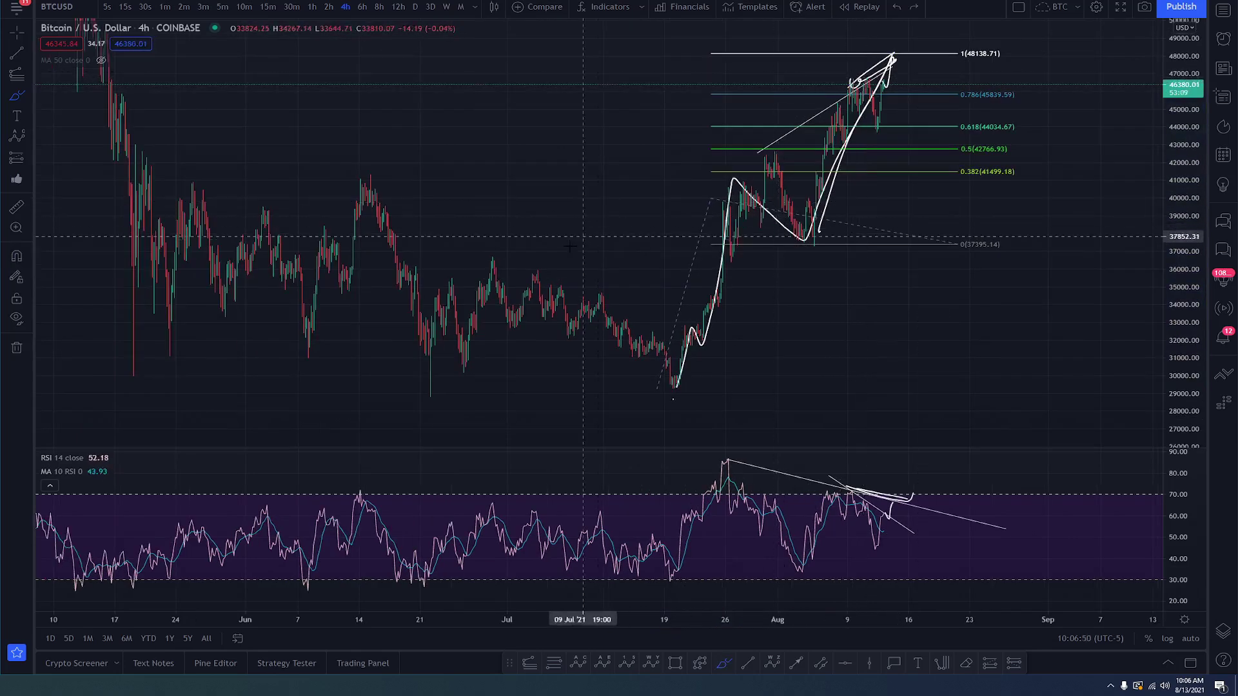
mouse_move(429, 389)
mouse_down()
mouse_move(522, 266)
mouse_move(693, 371)
mouse_move(892, 37)
mouse_move(877, 83)
mouse_move(694, 358)
mouse_up()
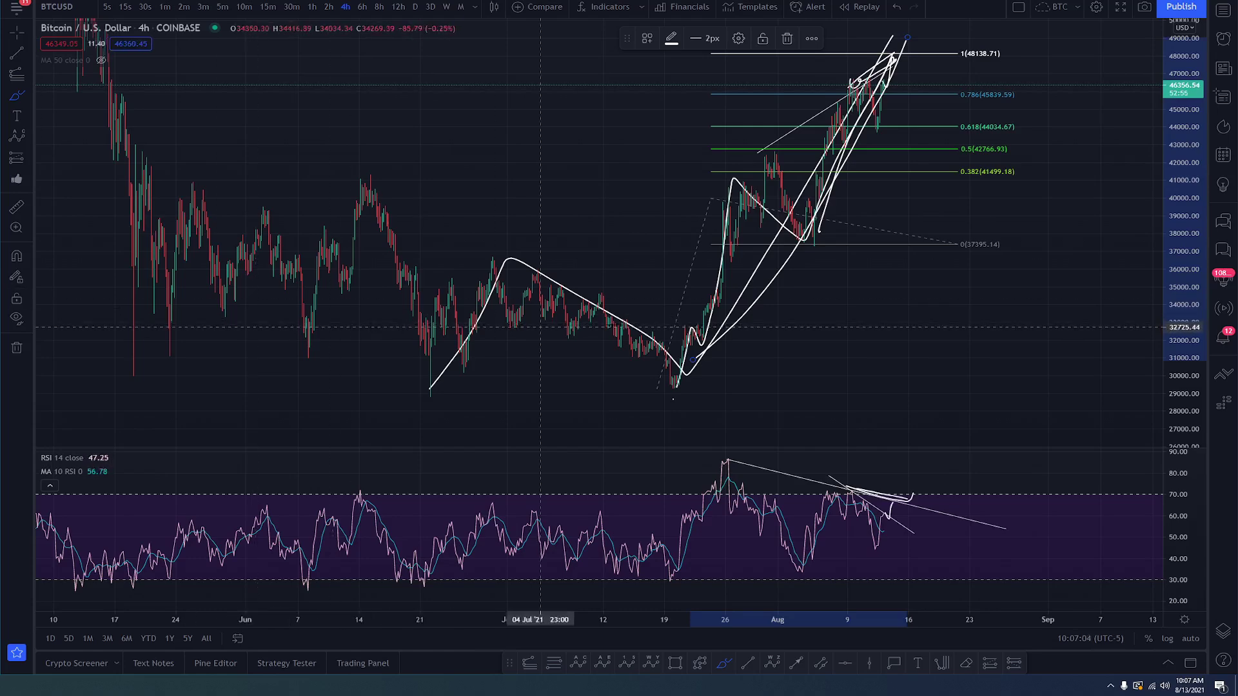
scroll(824, 314, down, 5)
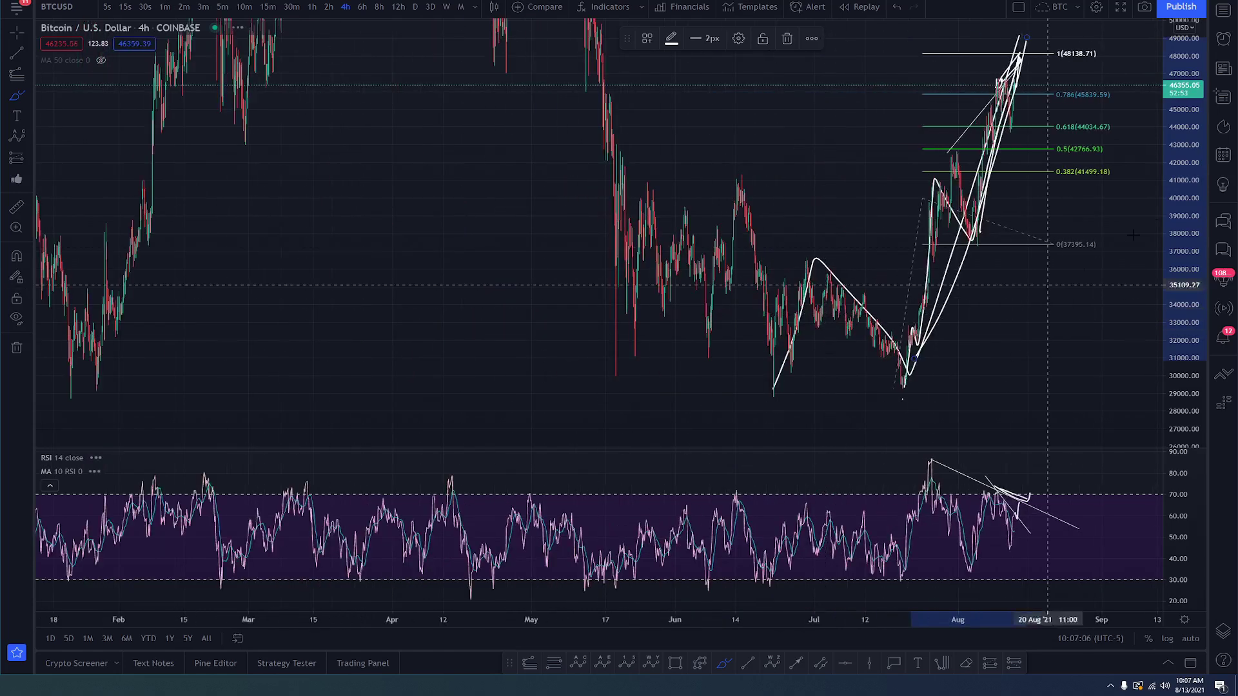
drag(1184, 200, 1183, 219)
scroll(1151, 245, up, 1)
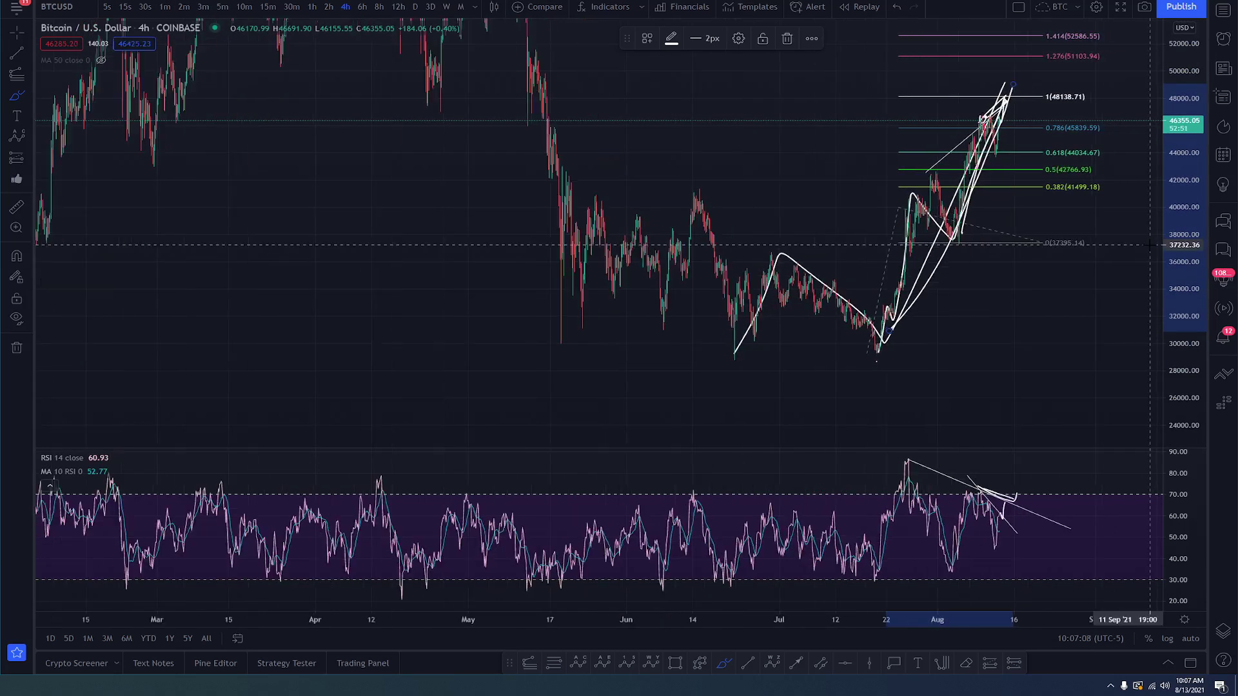
mouse_move(1035, 275)
mouse_down()
mouse_move(983, 282)
mouse_move(907, 323)
mouse_move(801, 340)
mouse_up()
key(ctrl+z)
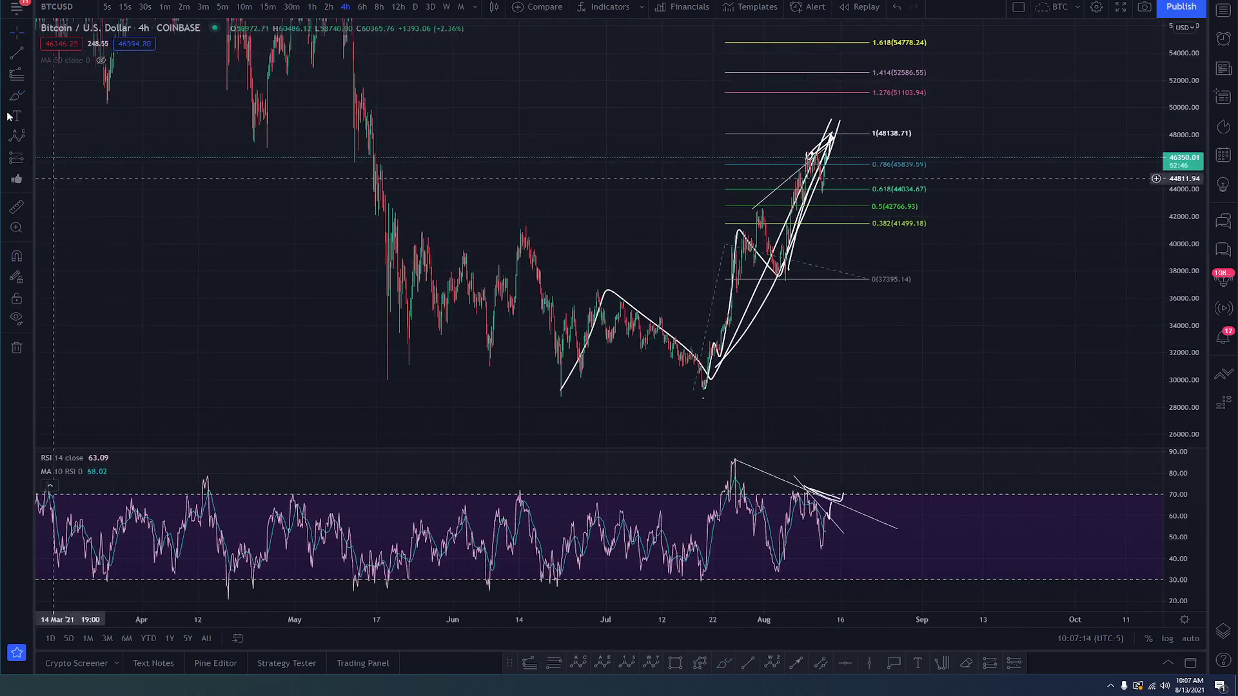
click(16, 75)
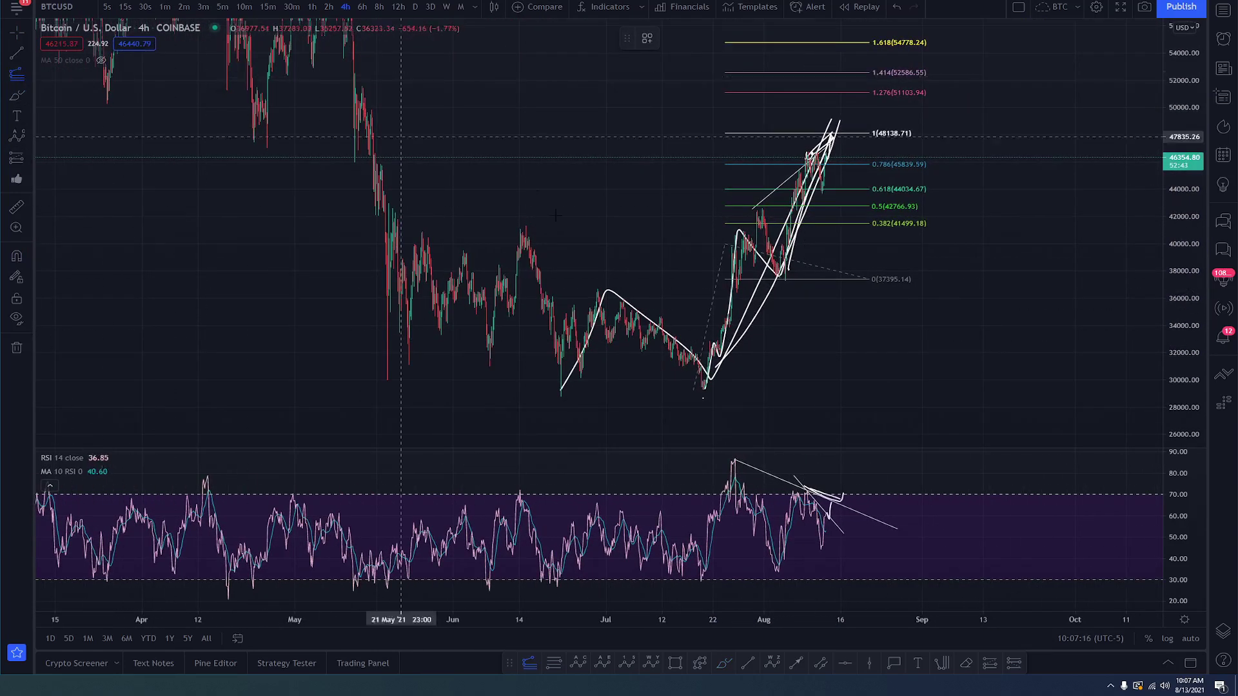
click(694, 391)
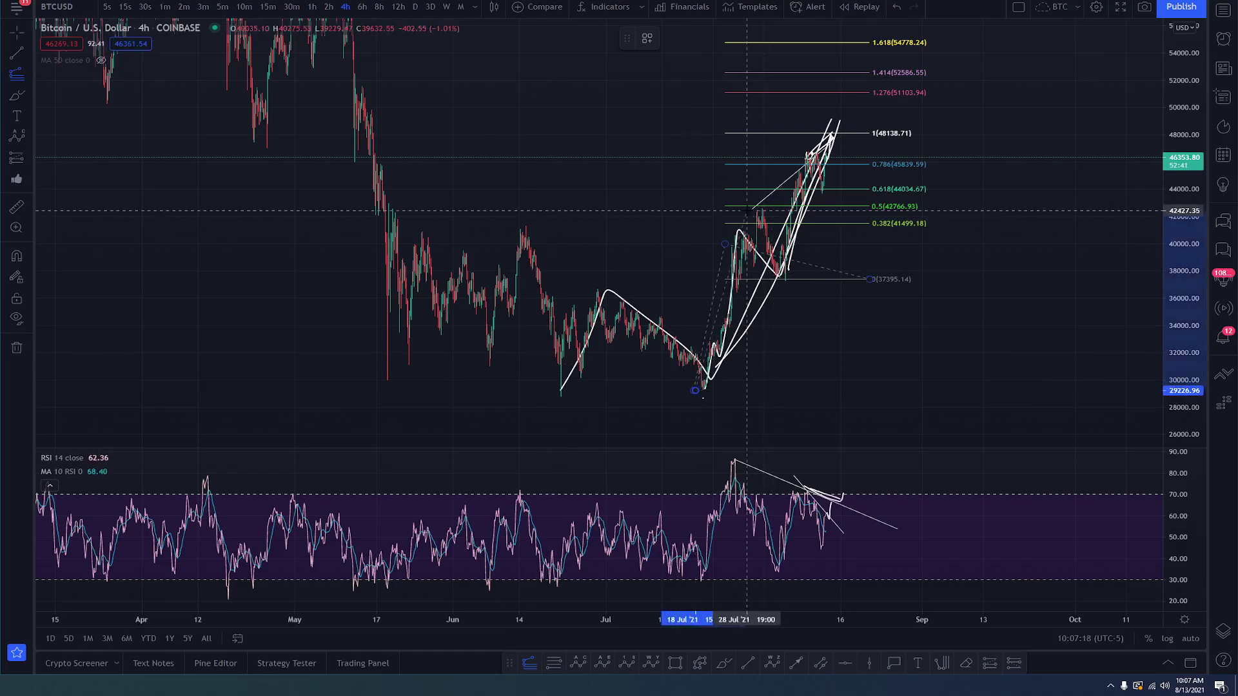
key(Escape)
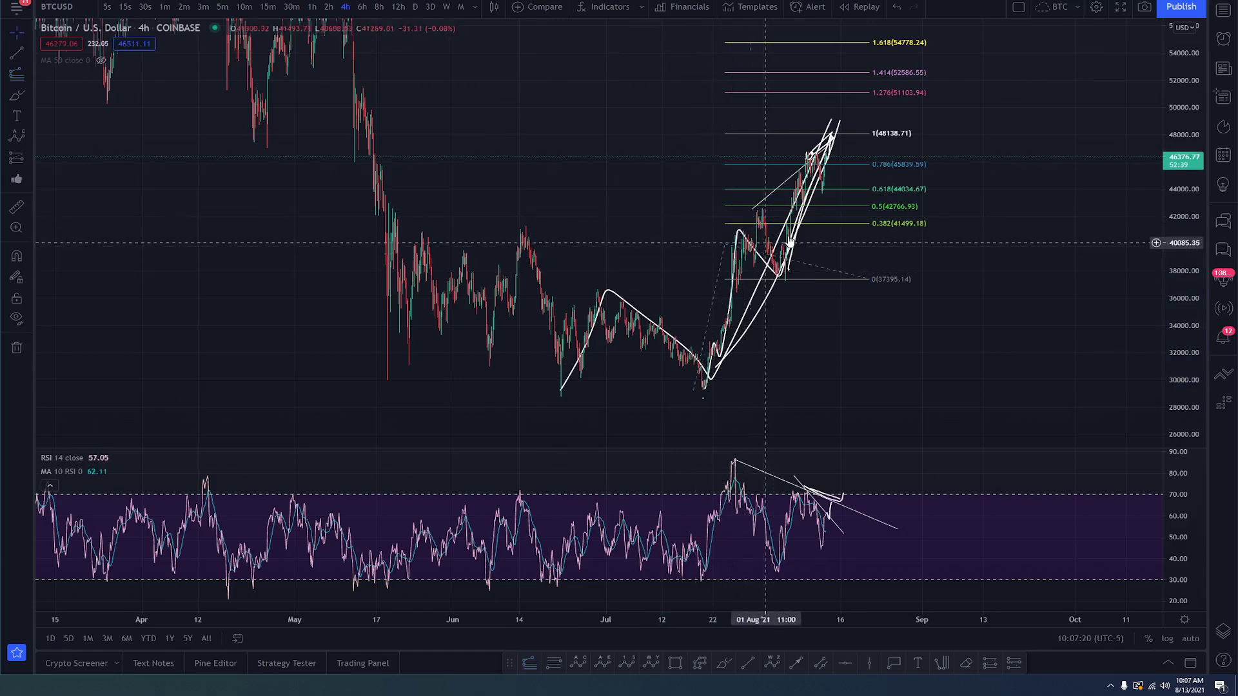
scroll(735, 253, up, 3)
scroll(735, 253, up, 2)
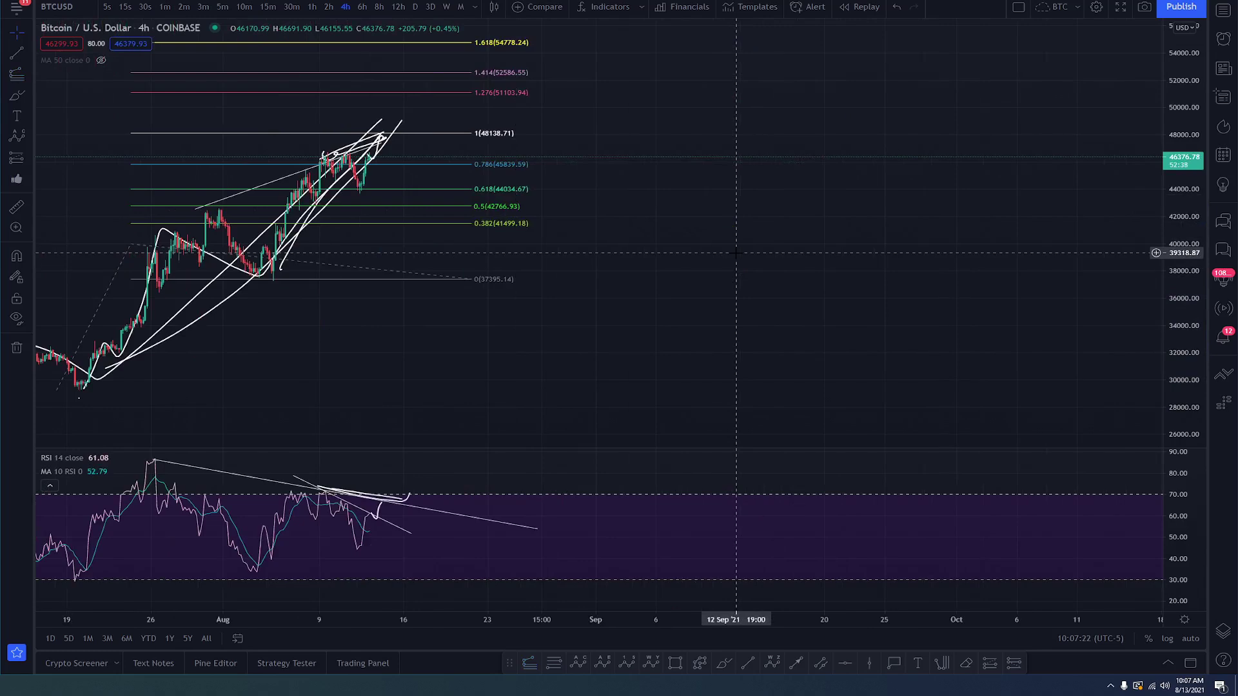
drag(730, 354, 816, 352)
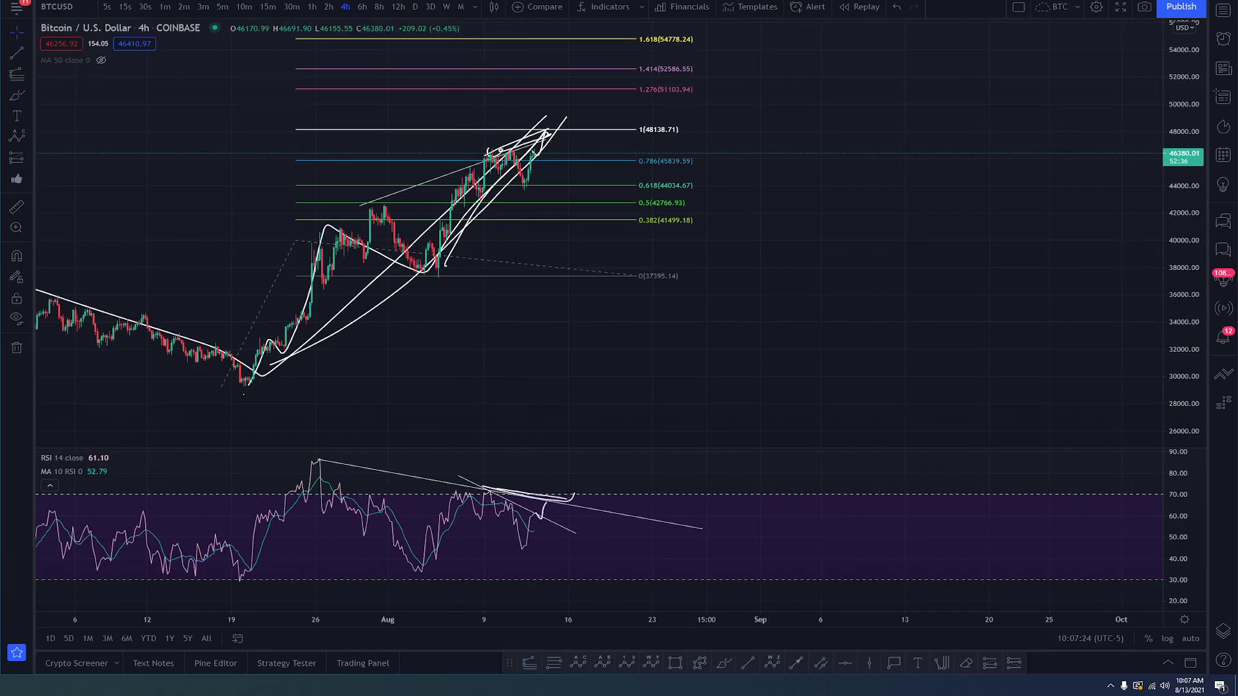
click(19, 76)
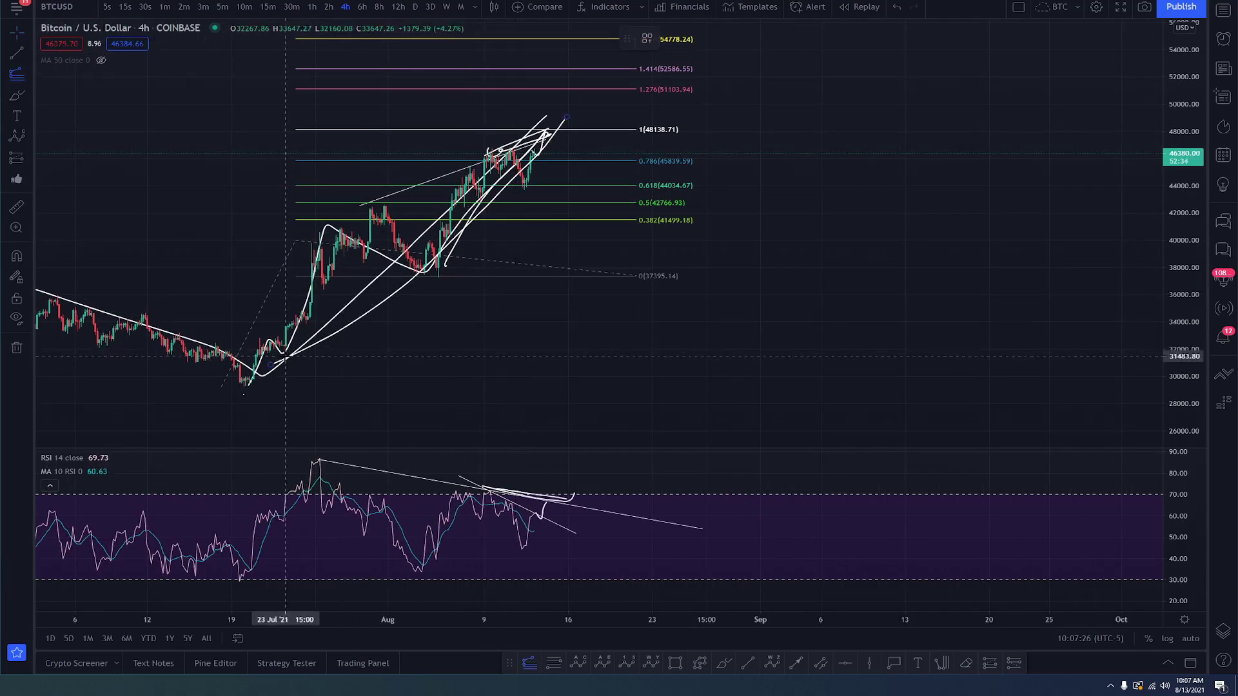
click(315, 230)
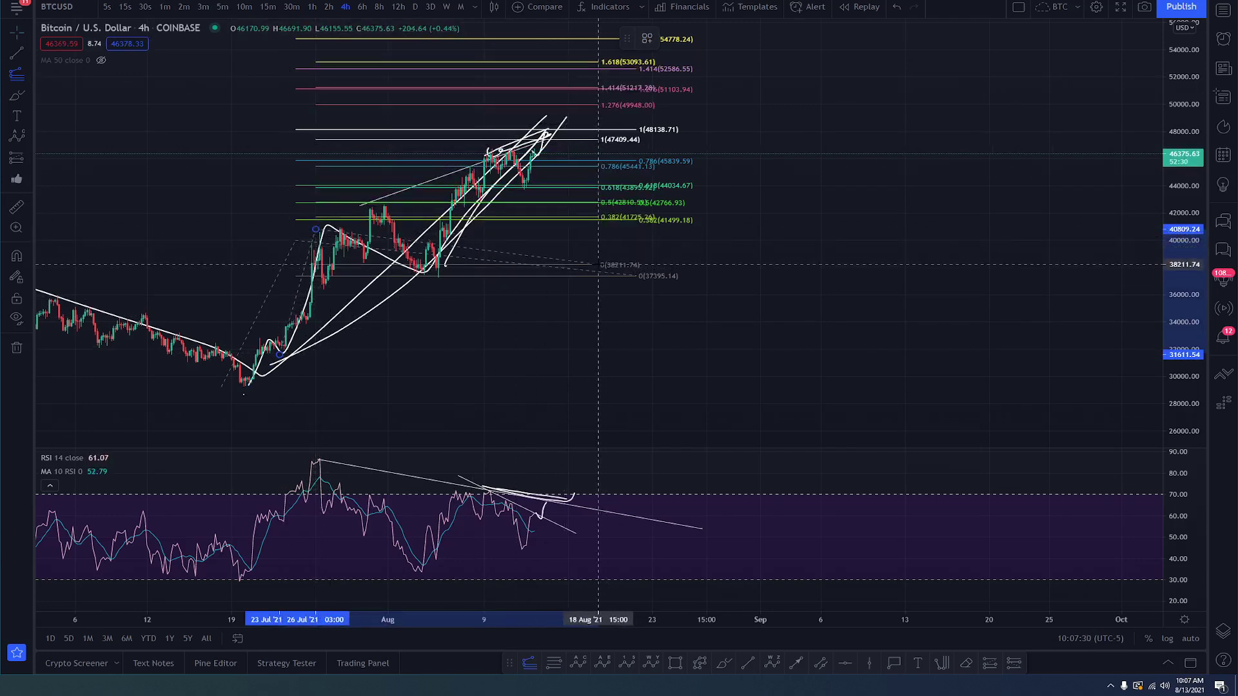
key(Escape)
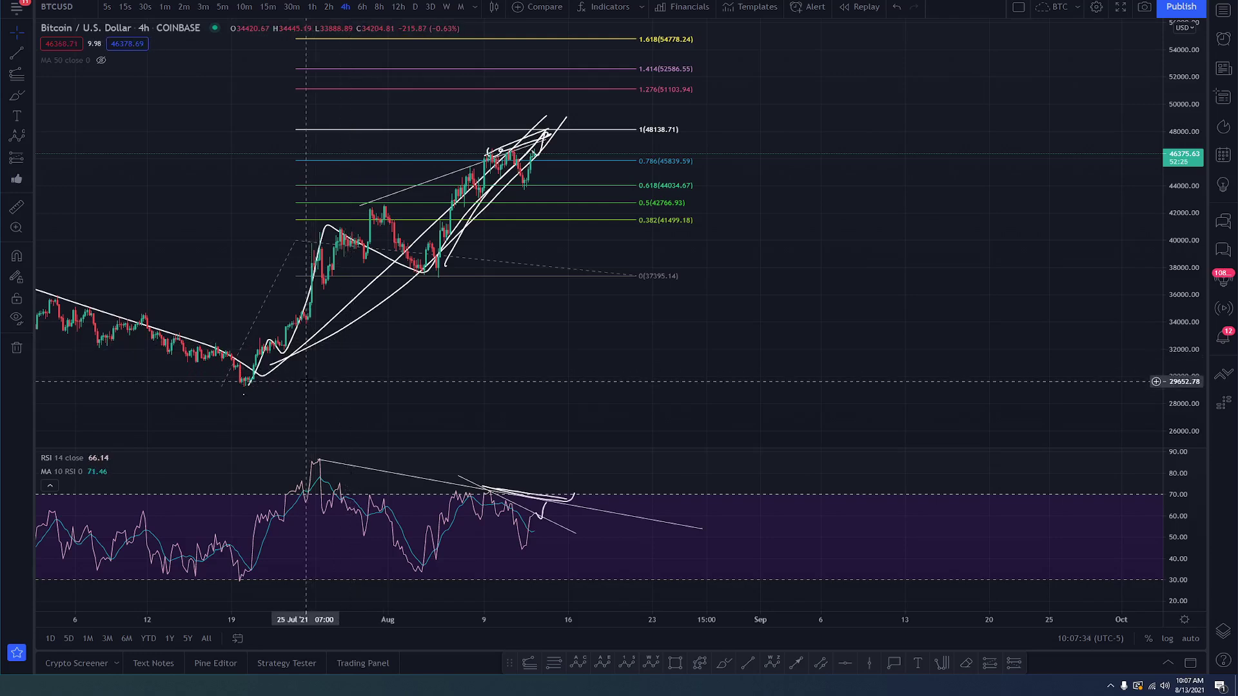
Step: Re-anchor the Fibonacci extension at about 31,910, 40,681 and 37,658, and erase the freehand rally path and divergence strokes over the price
drag(298, 241, 304, 233)
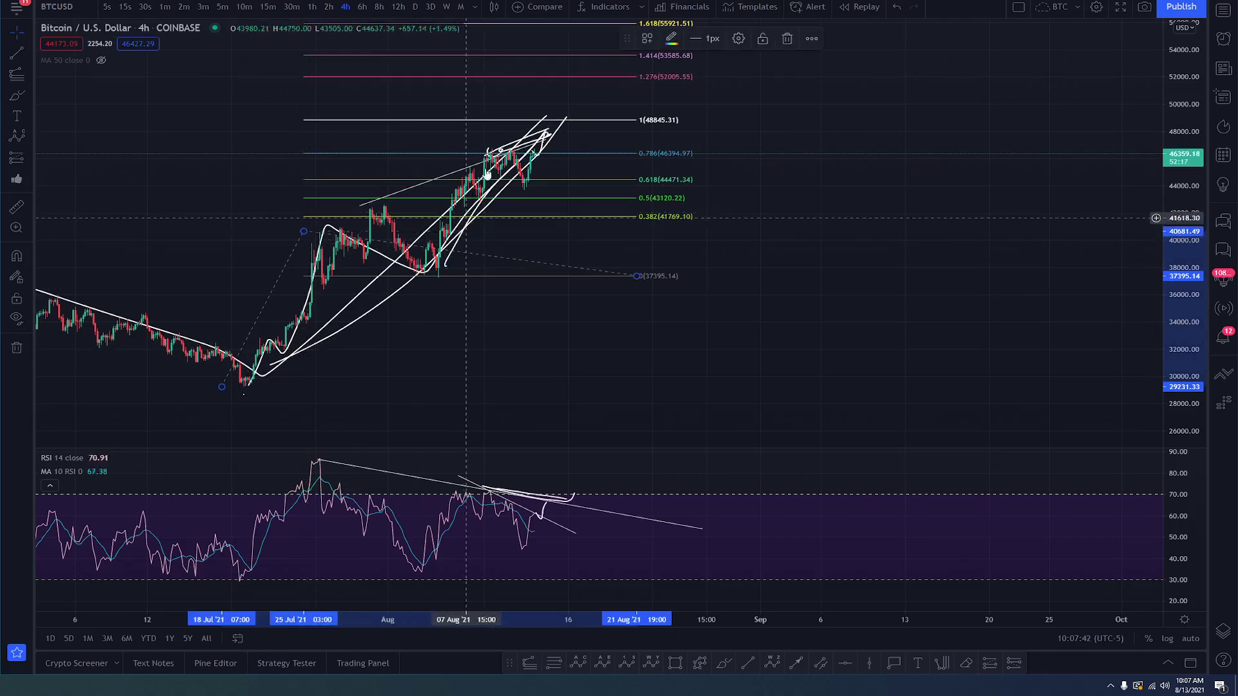
click(530, 147)
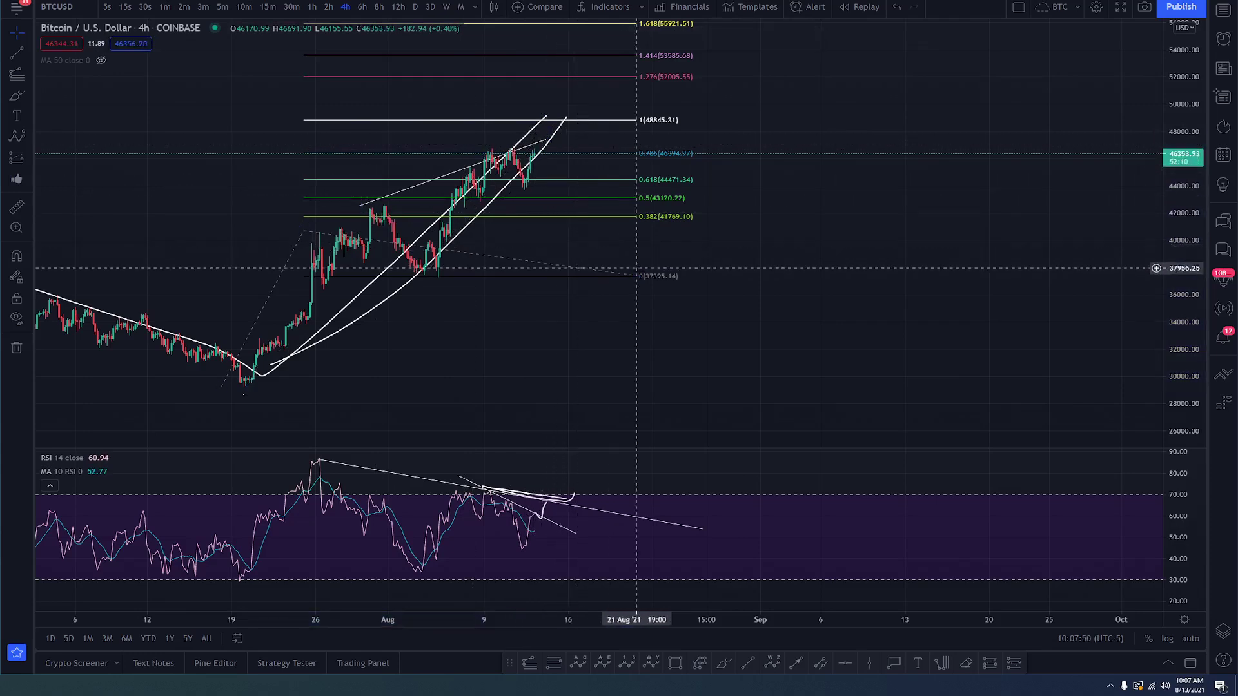
mouse_move(639, 275)
mouse_down()
mouse_move(554, 340)
mouse_move(606, 272)
mouse_up()
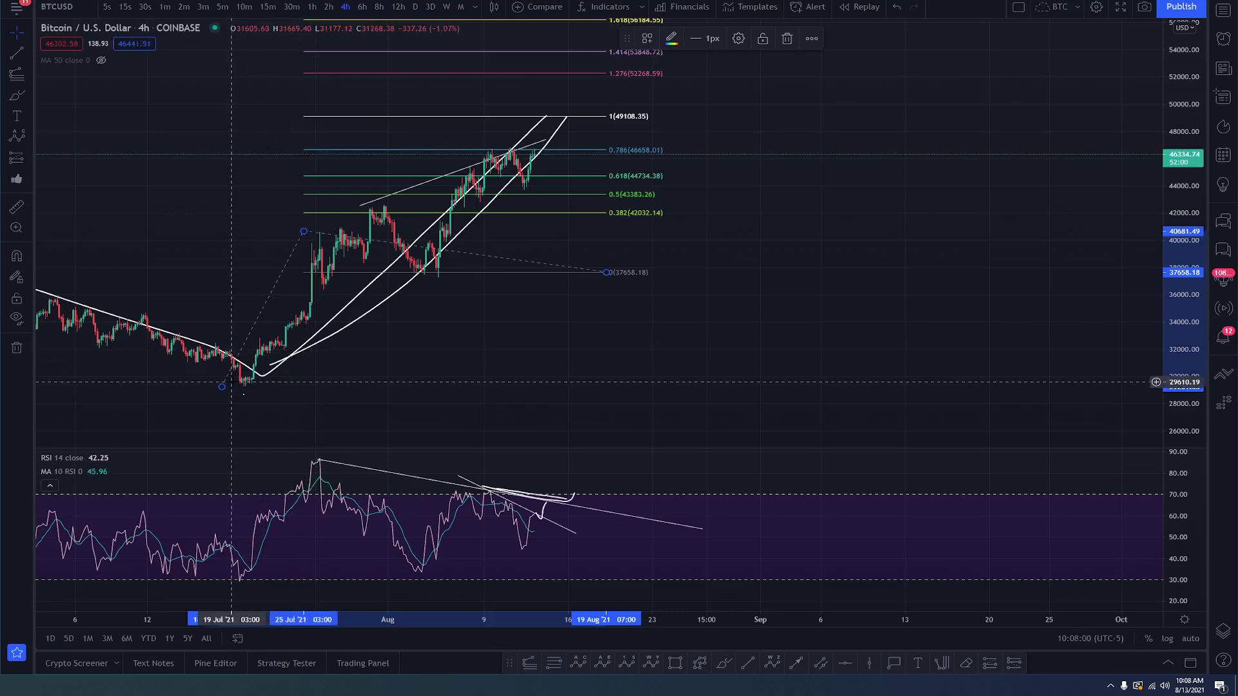
drag(222, 386, 262, 352)
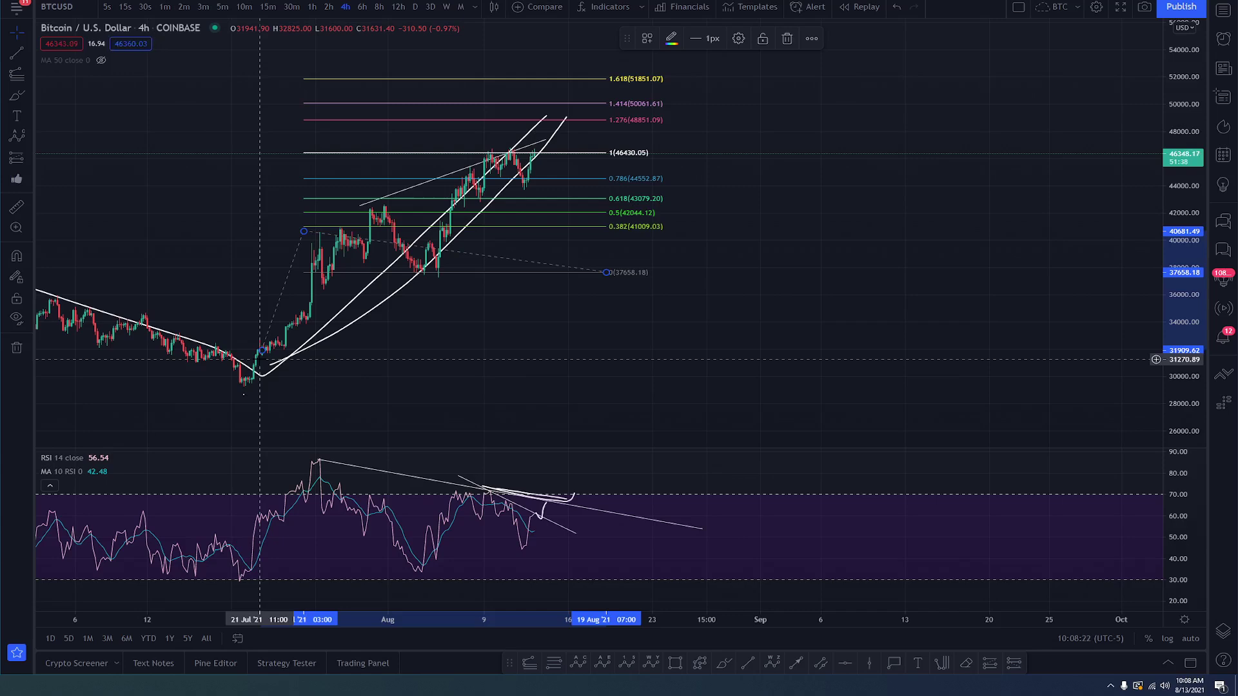
Step: Delete the remaining freehand wave strokes running from the June low up through the August rally
scroll(412, 310, down, 4)
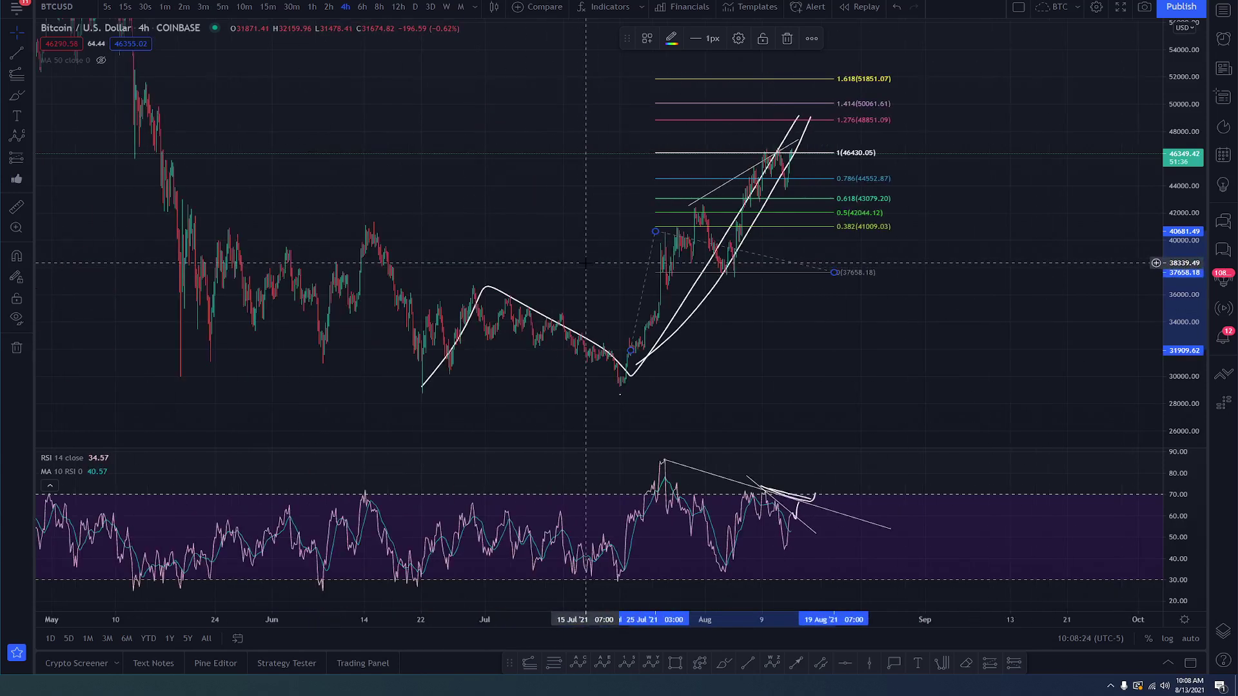
click(746, 200)
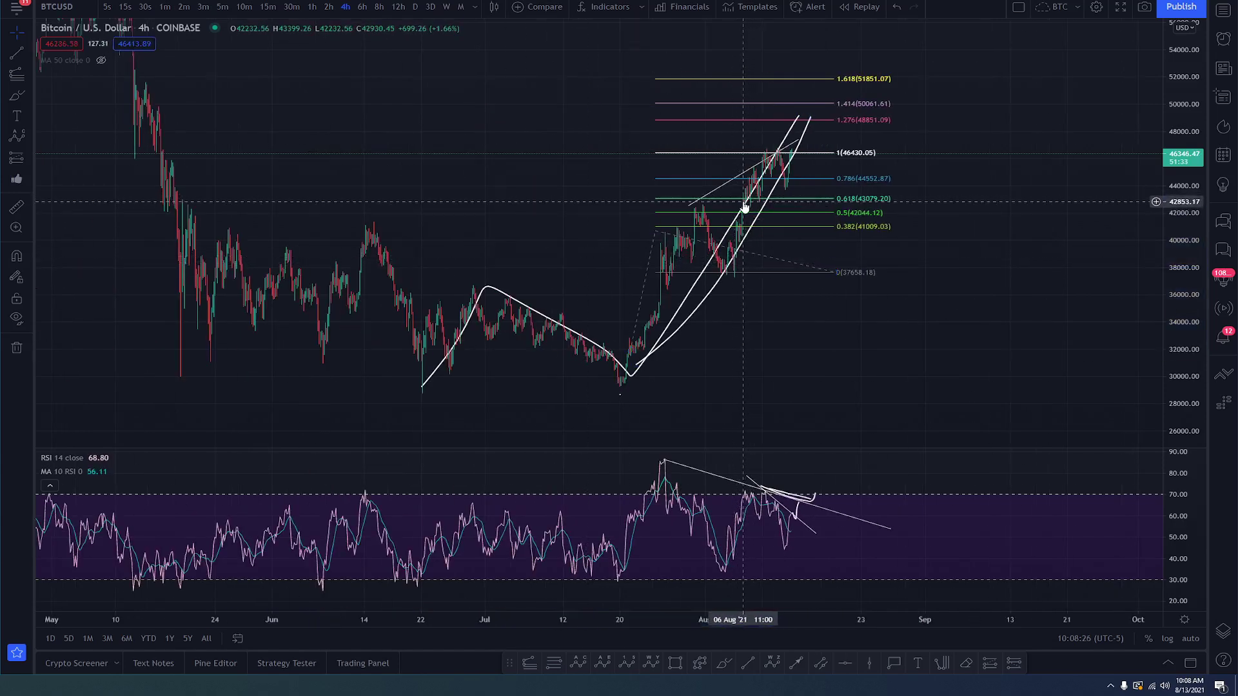
key(Delete)
click(766, 211)
key(Delete)
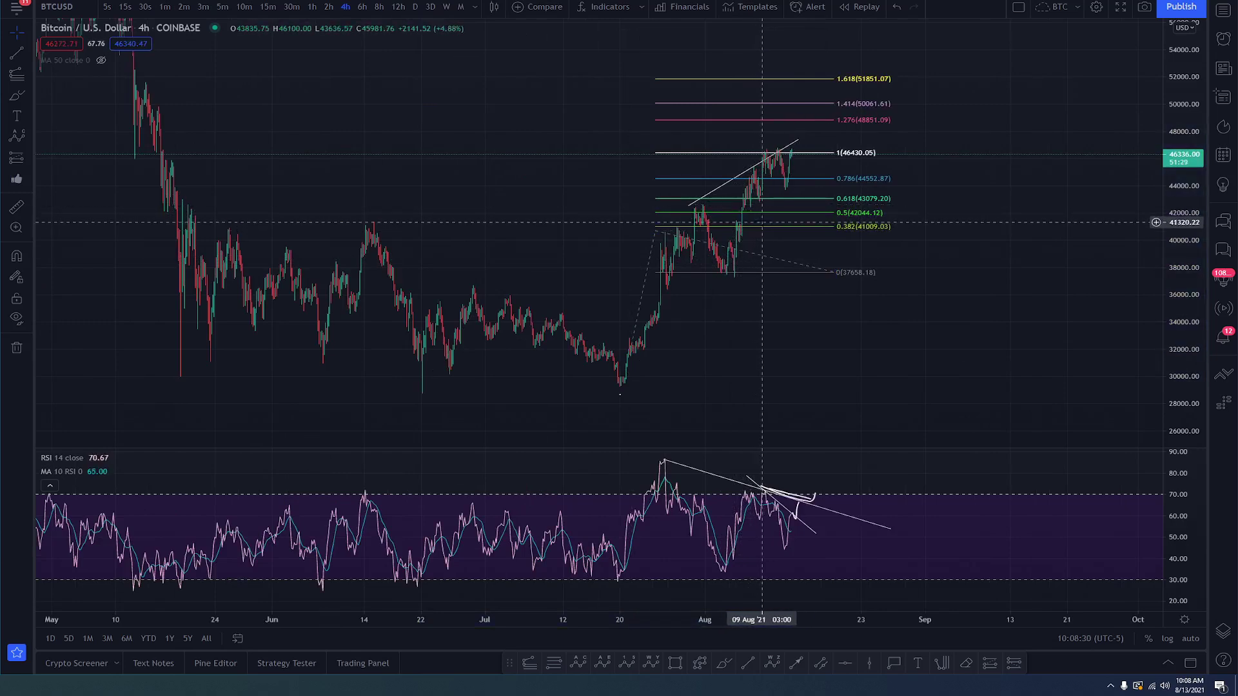
Step: Switch the chart to the 15-minute interval, auto-fit the price scale and frame the Fibonacci levels from 0 to 1.414
click(267, 7)
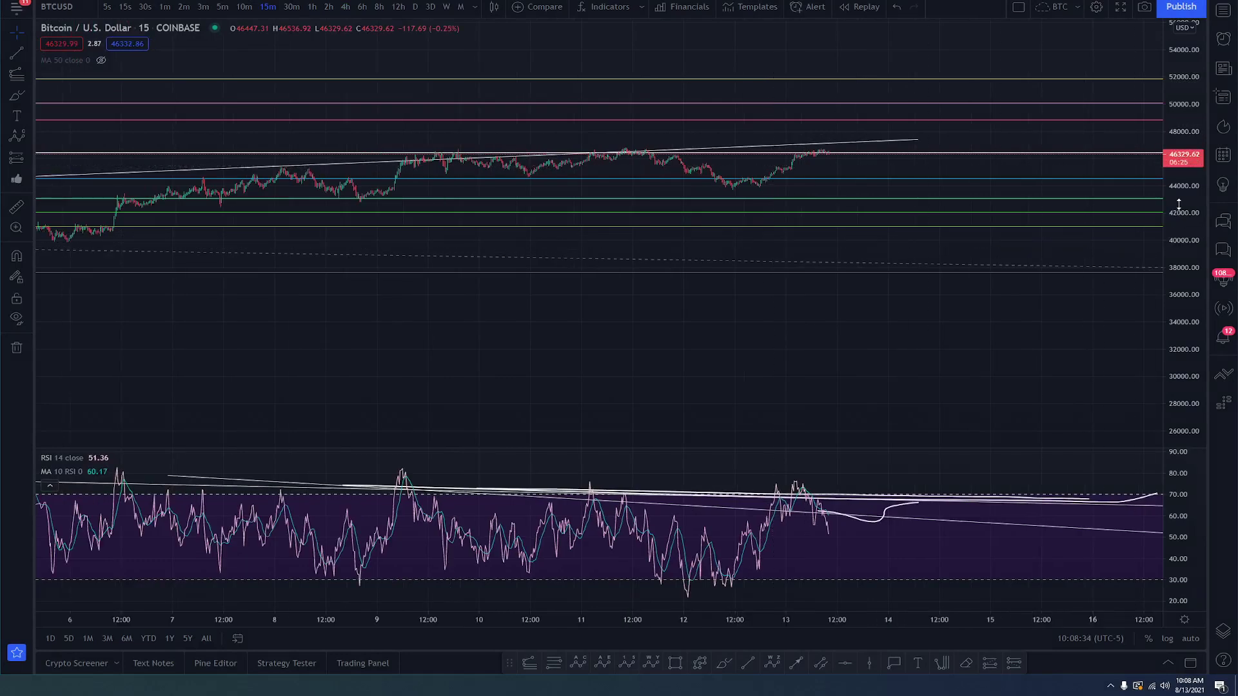
double_click(1173, 224)
scroll(1173, 210, down, 3)
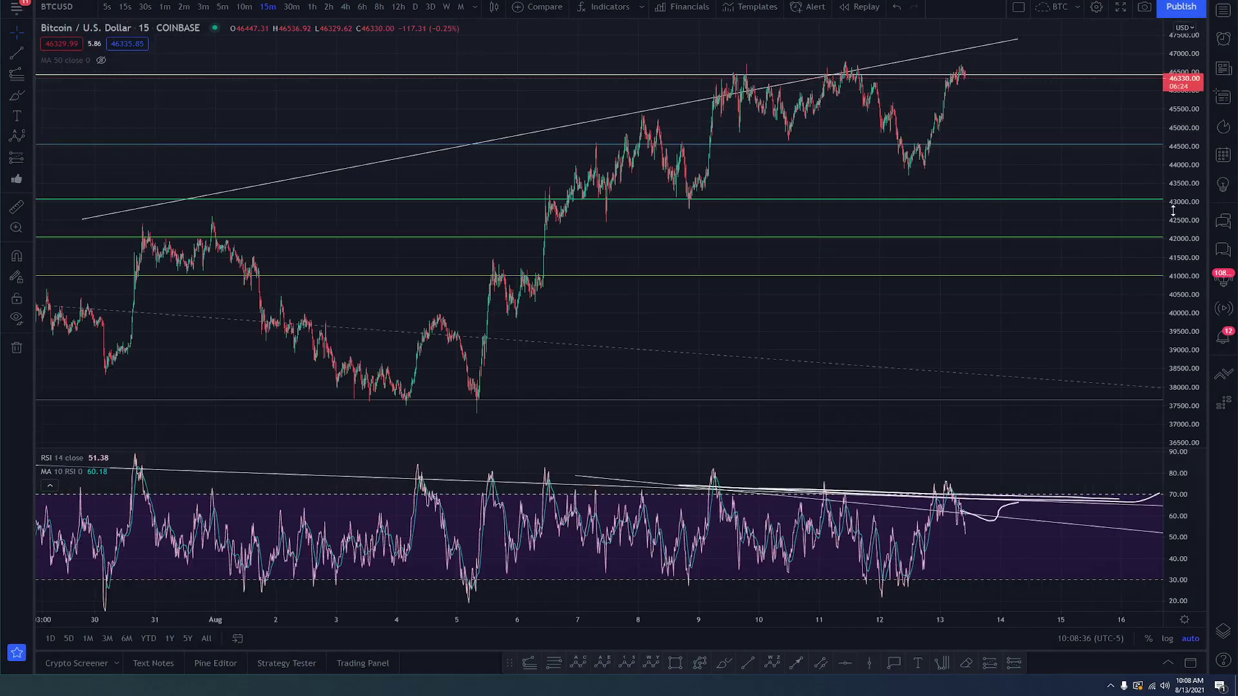
scroll(639, 194, down, 1)
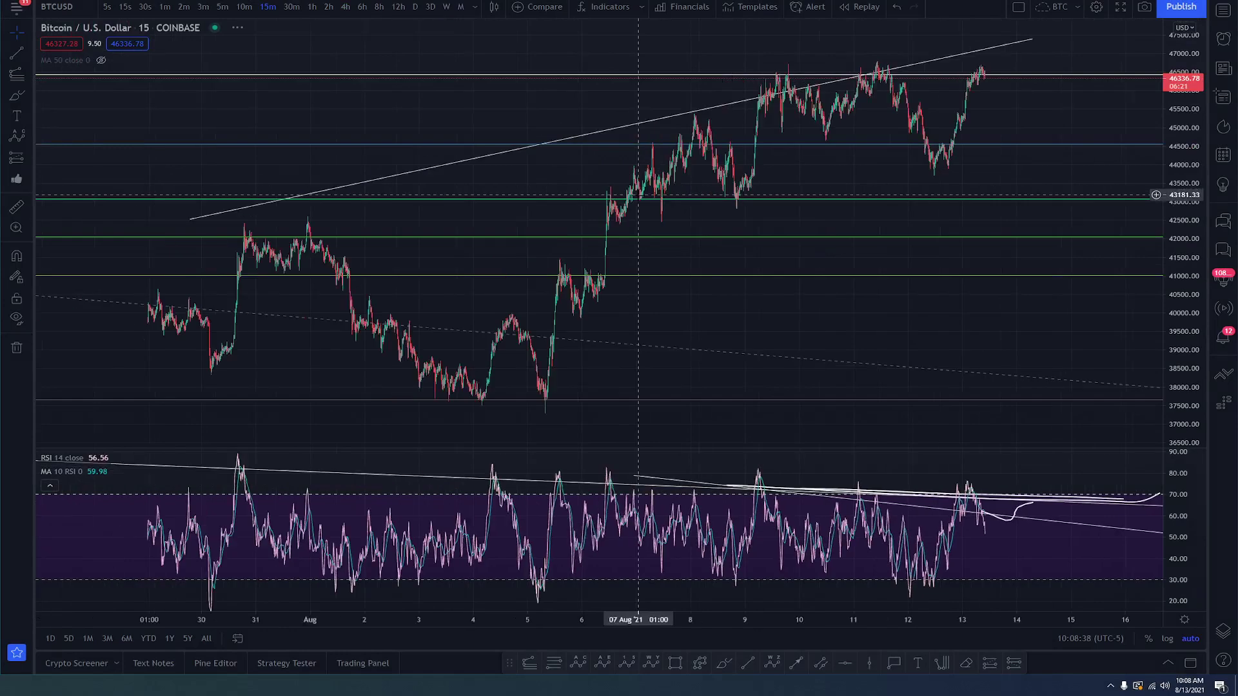
scroll(645, 199, down, 2)
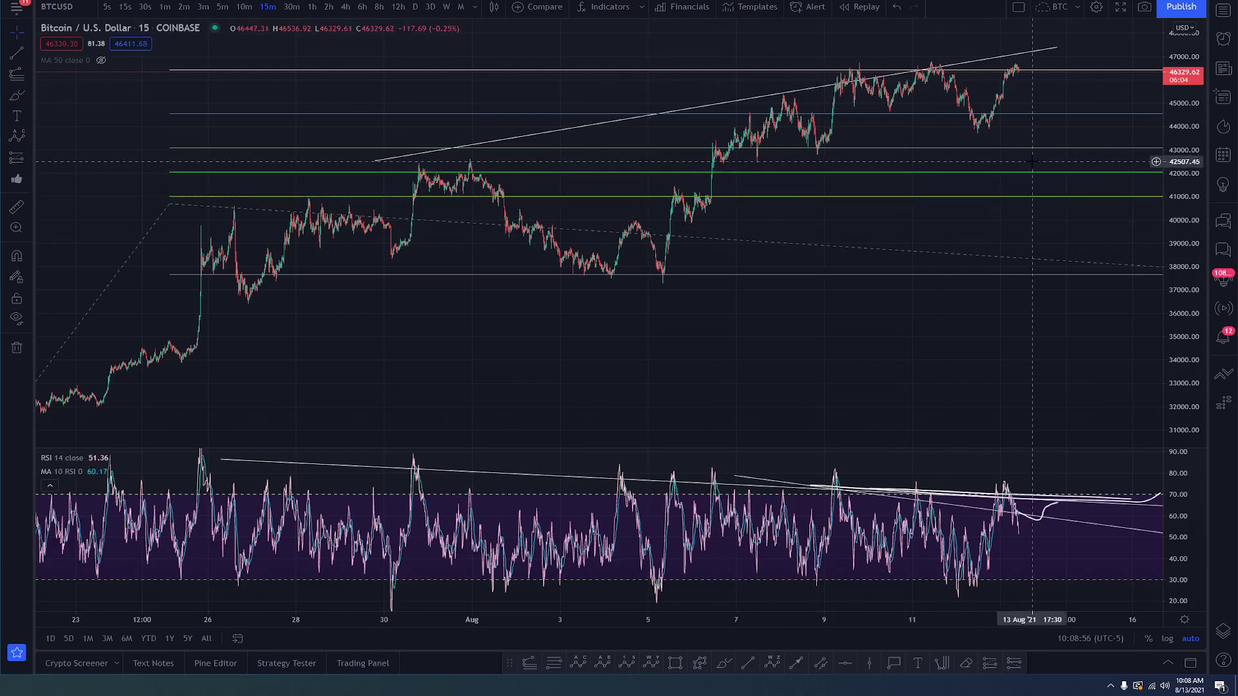
scroll(1032, 161, down, 4)
drag(1127, 55, 916, 177)
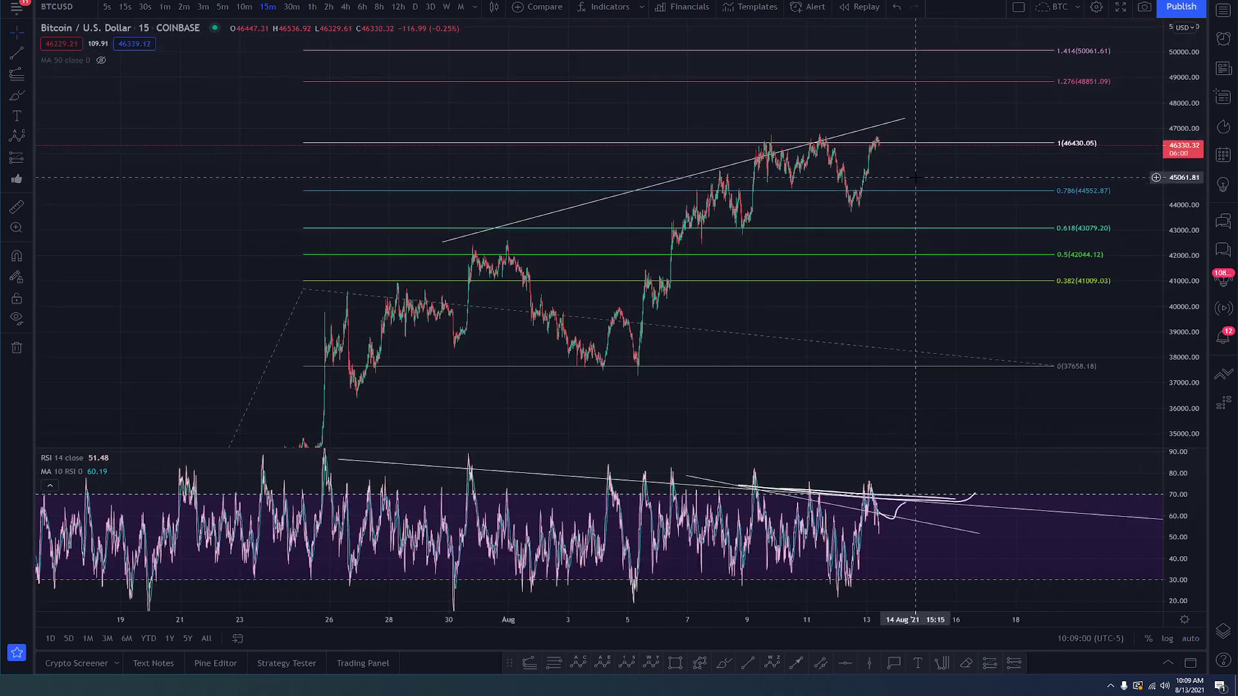
Step: Delete the curved freehand projection strokes at the end of the RSI line
click(909, 500)
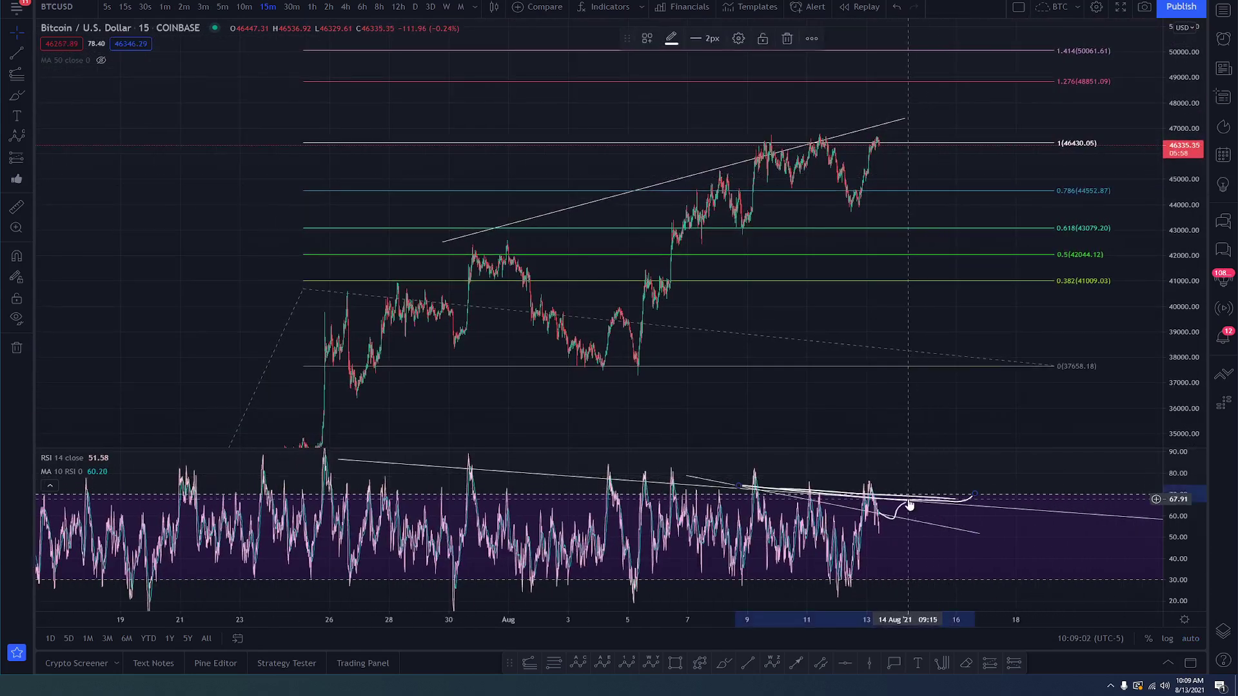
key(Delete)
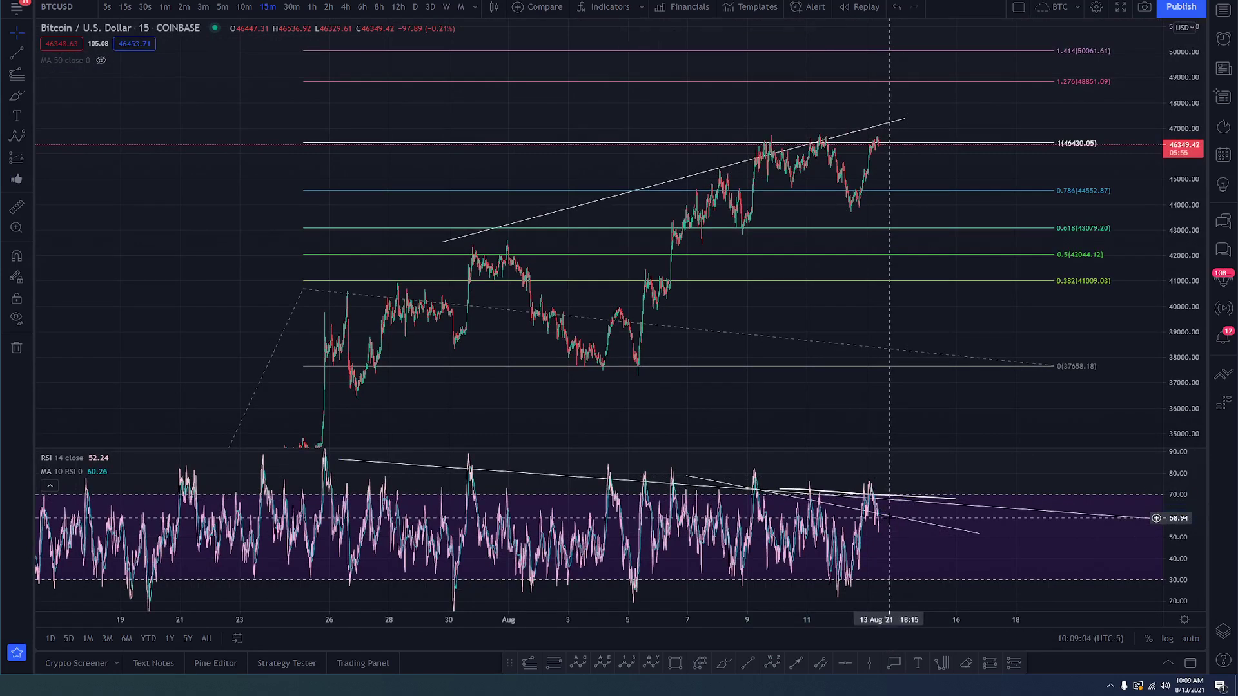
Step: Try to delete the remaining thick freehand line across the RSI's August peaks, declining removal of the RSI study
click(905, 499)
key(Delete)
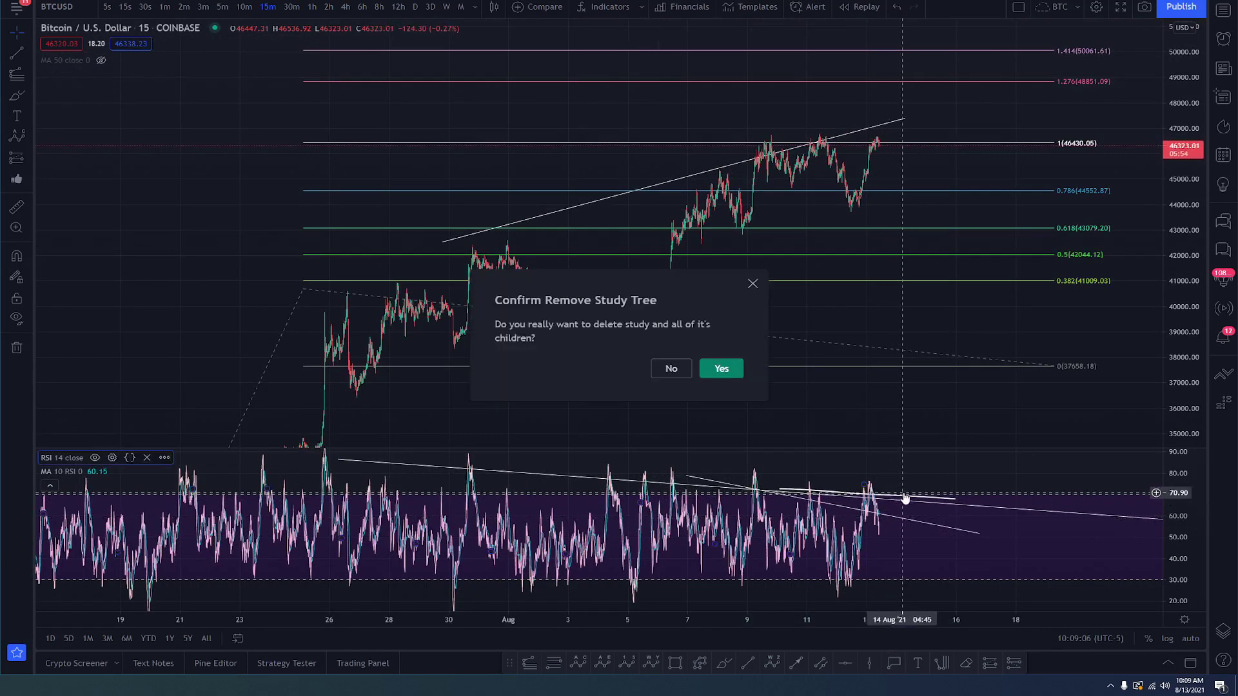
click(670, 368)
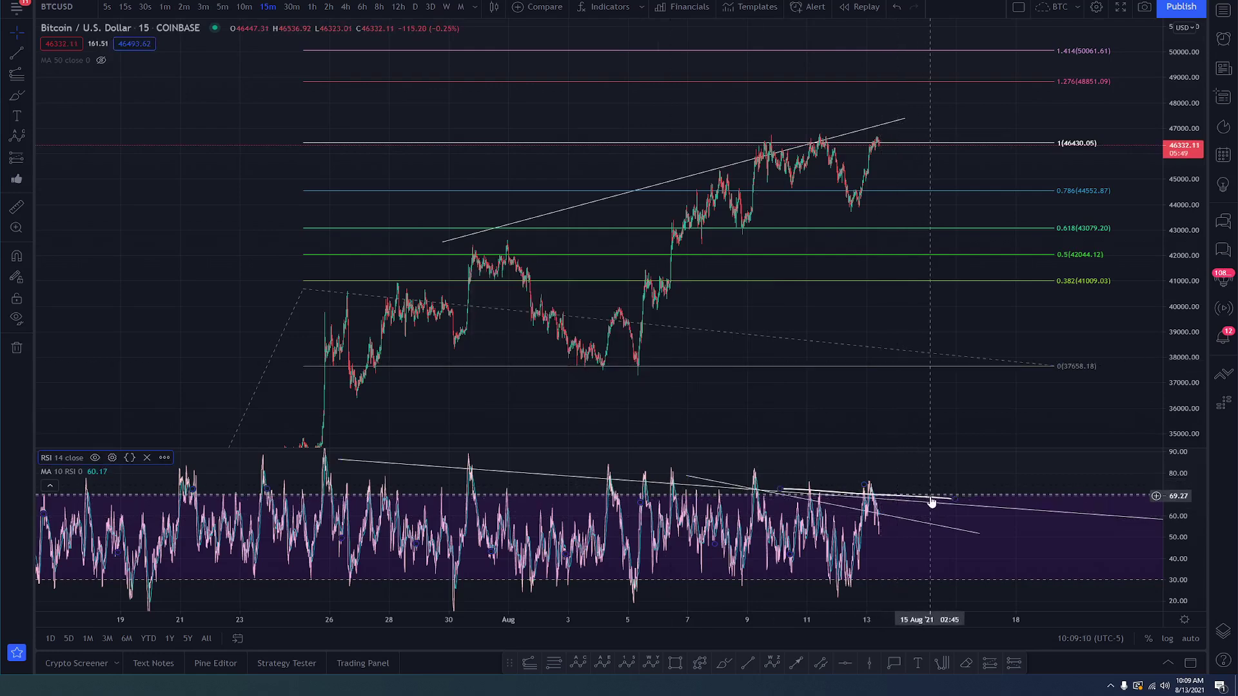
key(Delete)
click(670, 368)
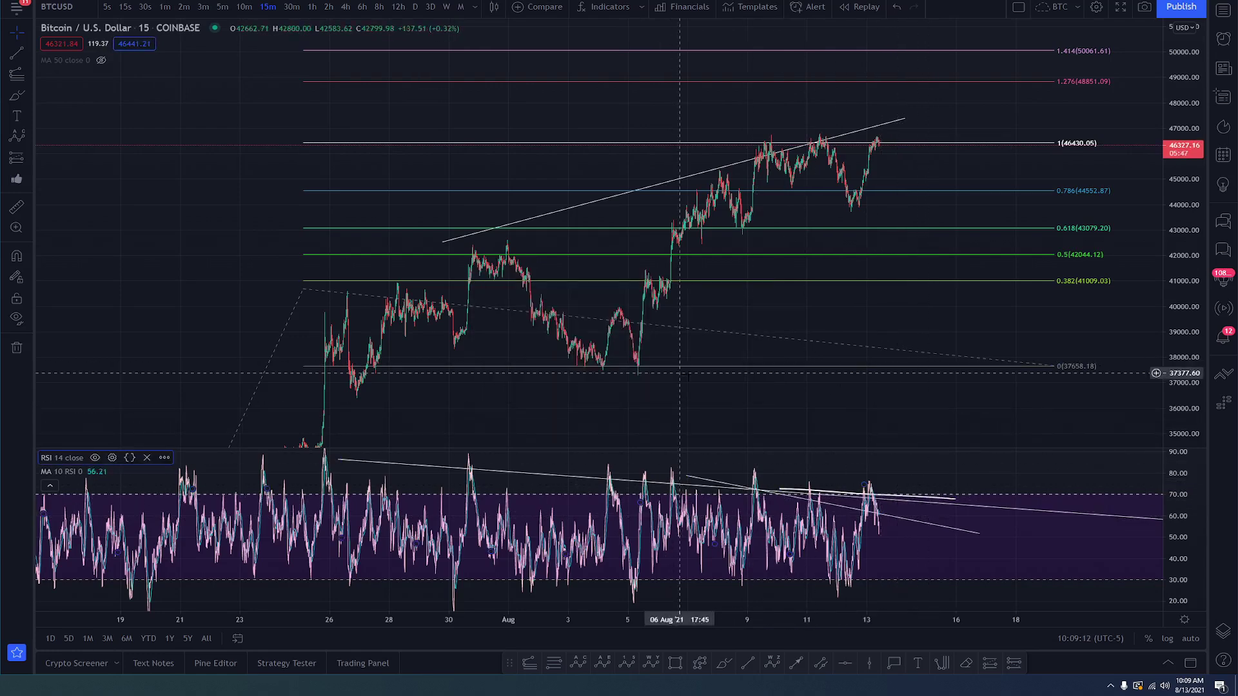
Step: Delete the short descending trend line across the RSI's August peaks
click(847, 508)
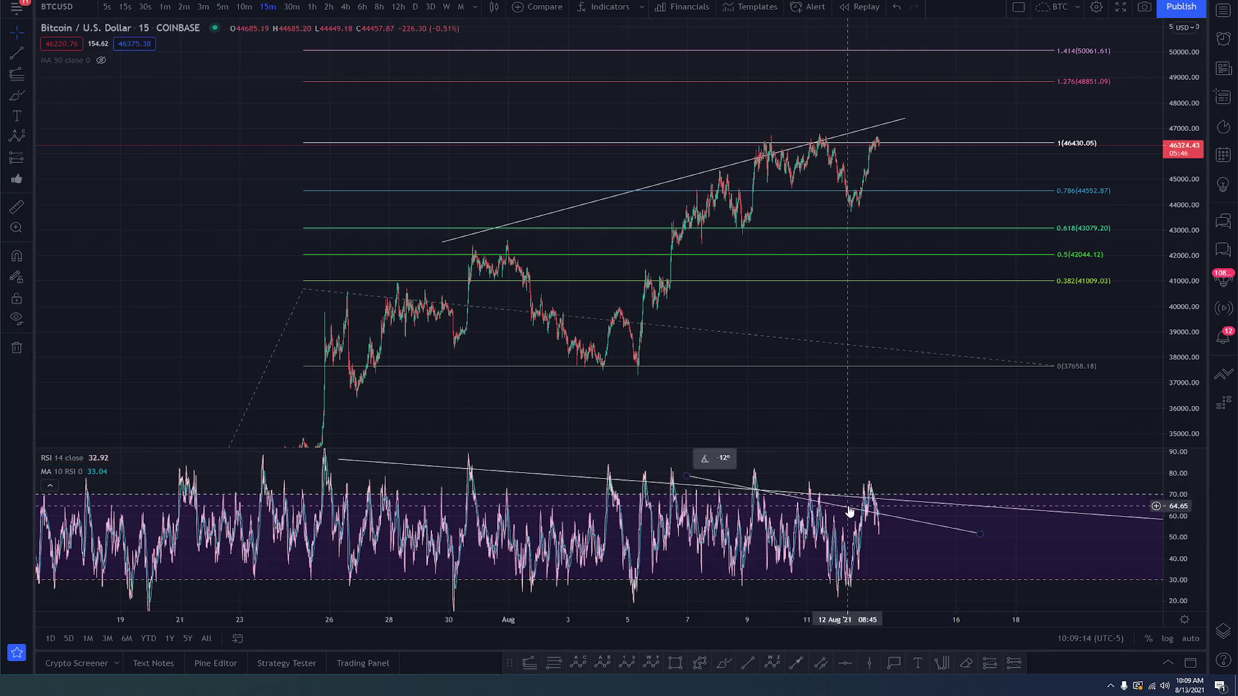
key(Delete)
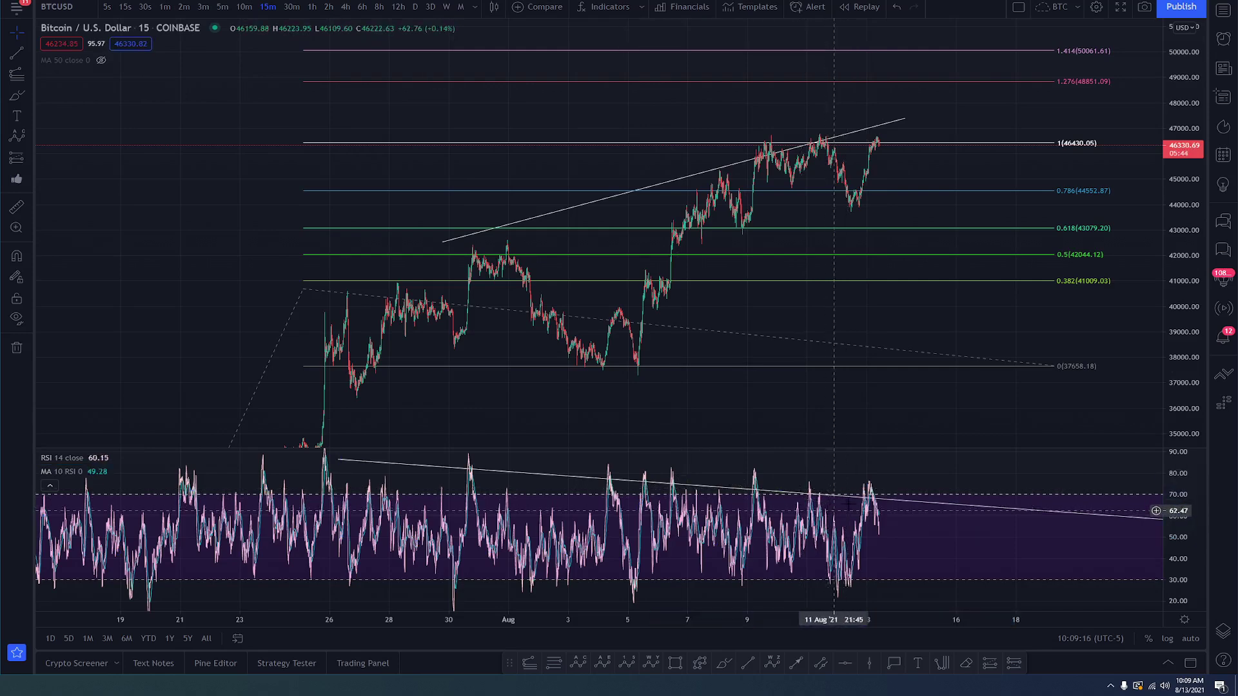
Step: Switch the chart to the 1-hour interval and frame the price action from mid-June to mid-August
drag(1190, 129, 1188, 147)
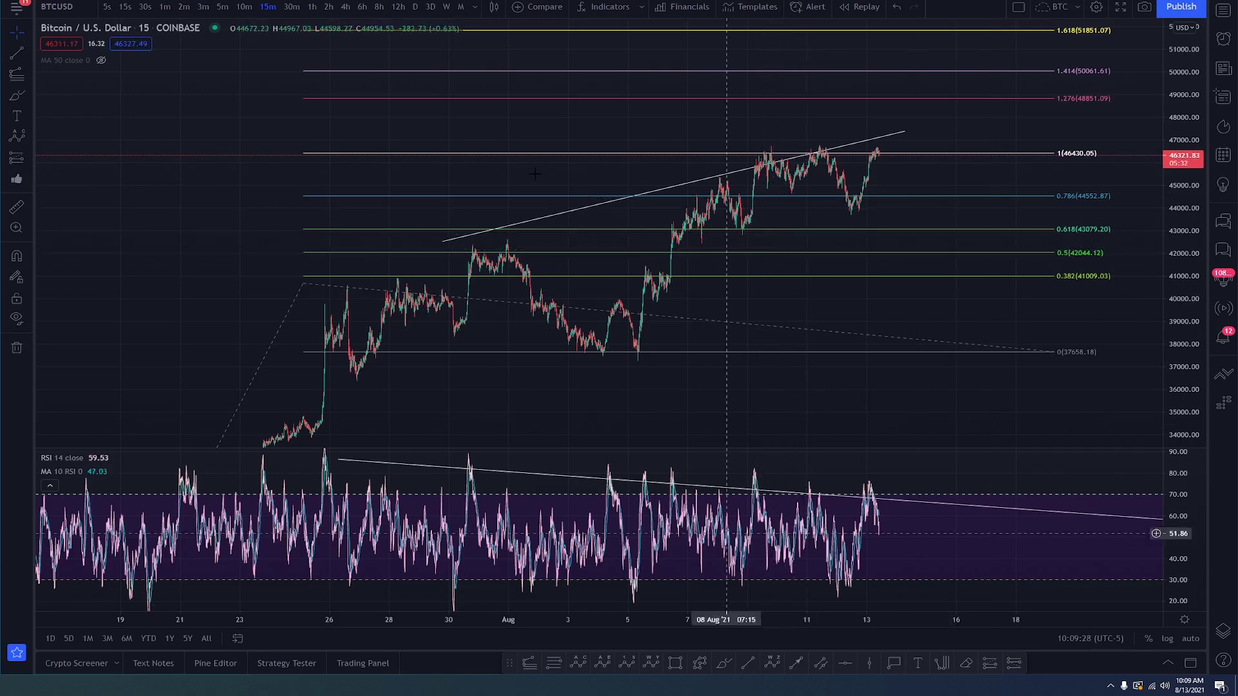
click(312, 7)
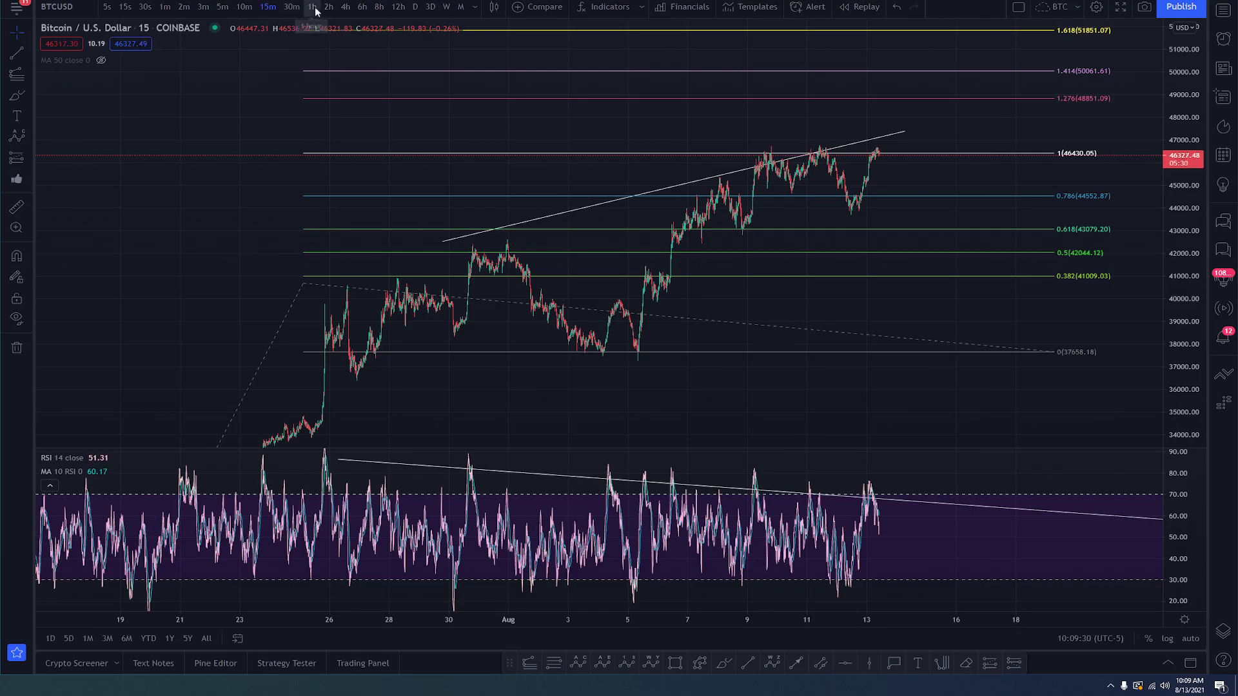
scroll(1084, 193, up, 3)
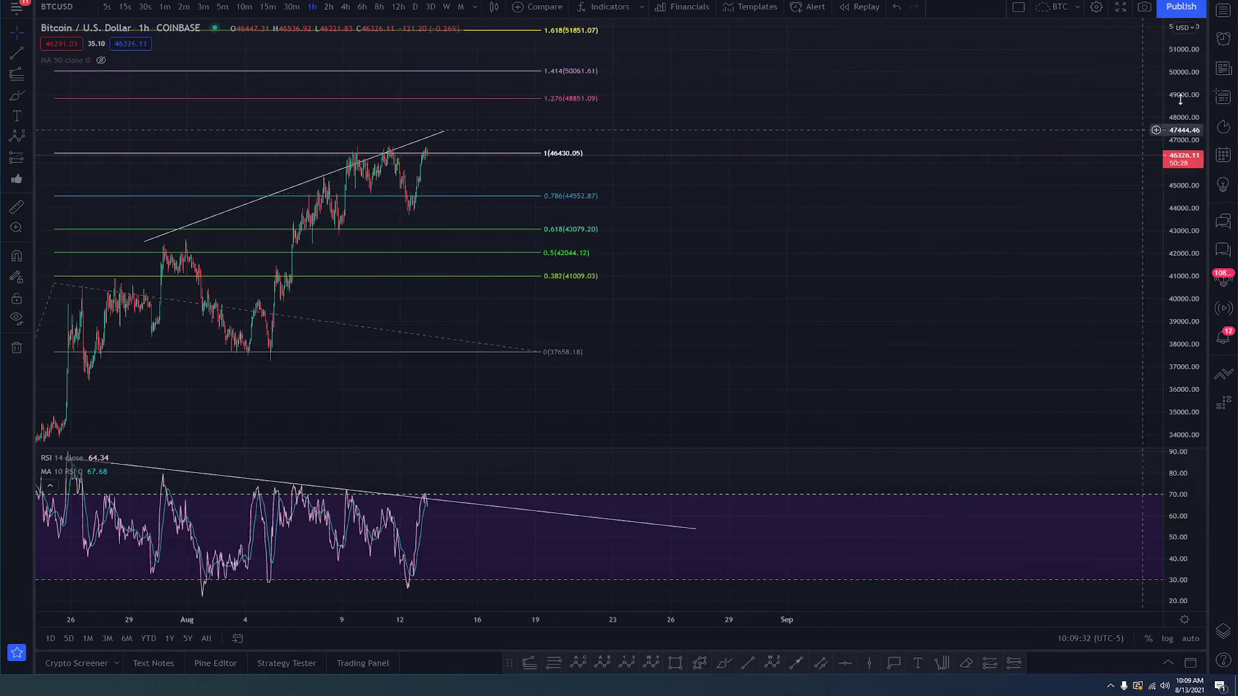
drag(1194, 62, 1194, 84)
scroll(989, 243, down, 3)
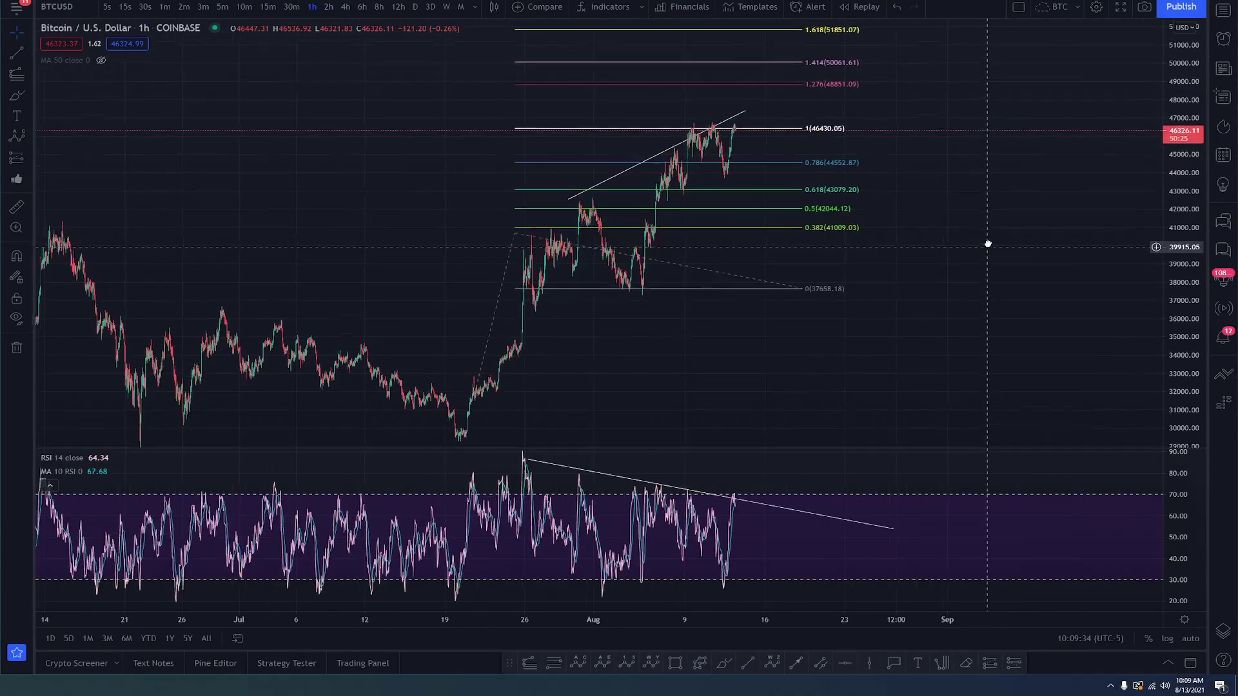
Step: Draw a steep rising trend line from about 36,864 below the early-August low to about 48,561 on 13 August
click(750, 667)
click(639, 297)
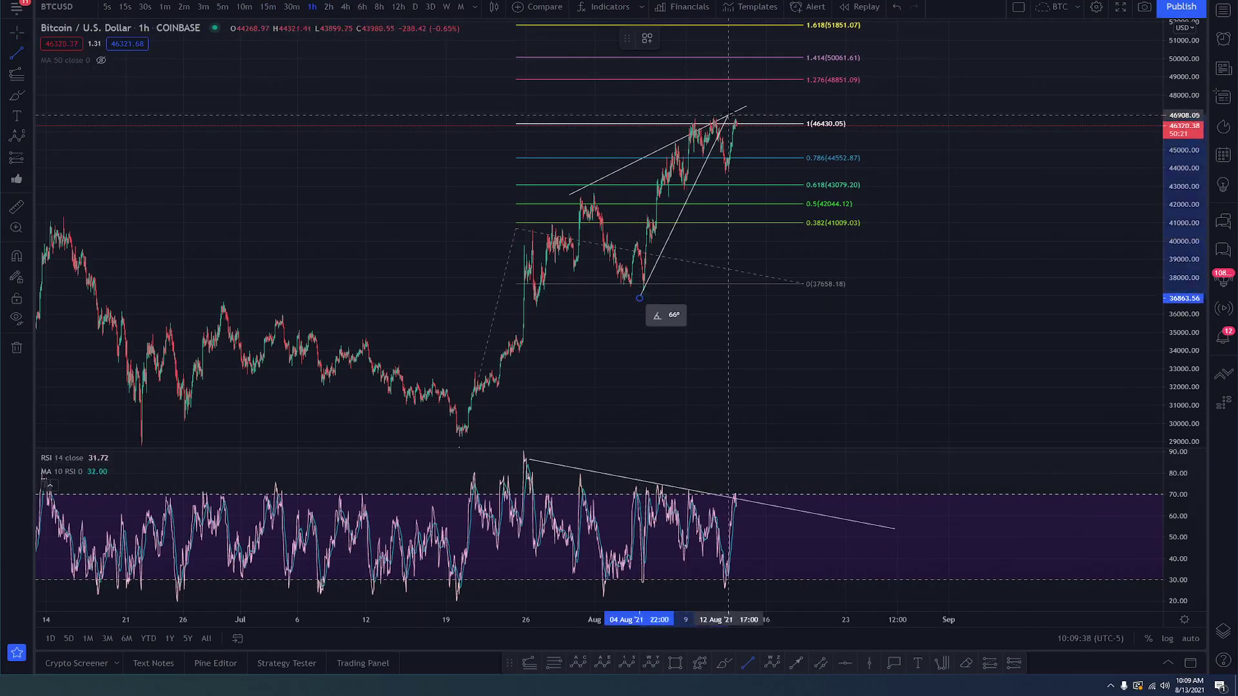
click(734, 84)
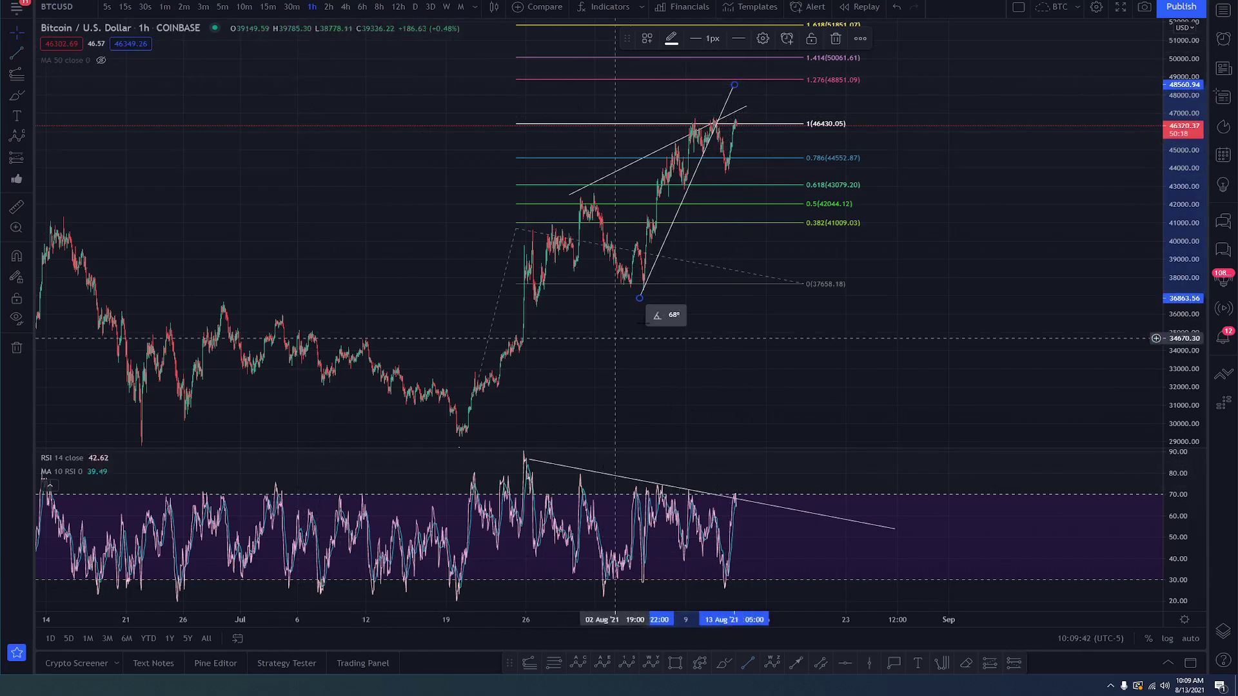
Step: Switch to the 8-hour interval and draw a rising trend line on the RSI from about 39.90 to 77.43, 2 to 12 August
click(345, 6)
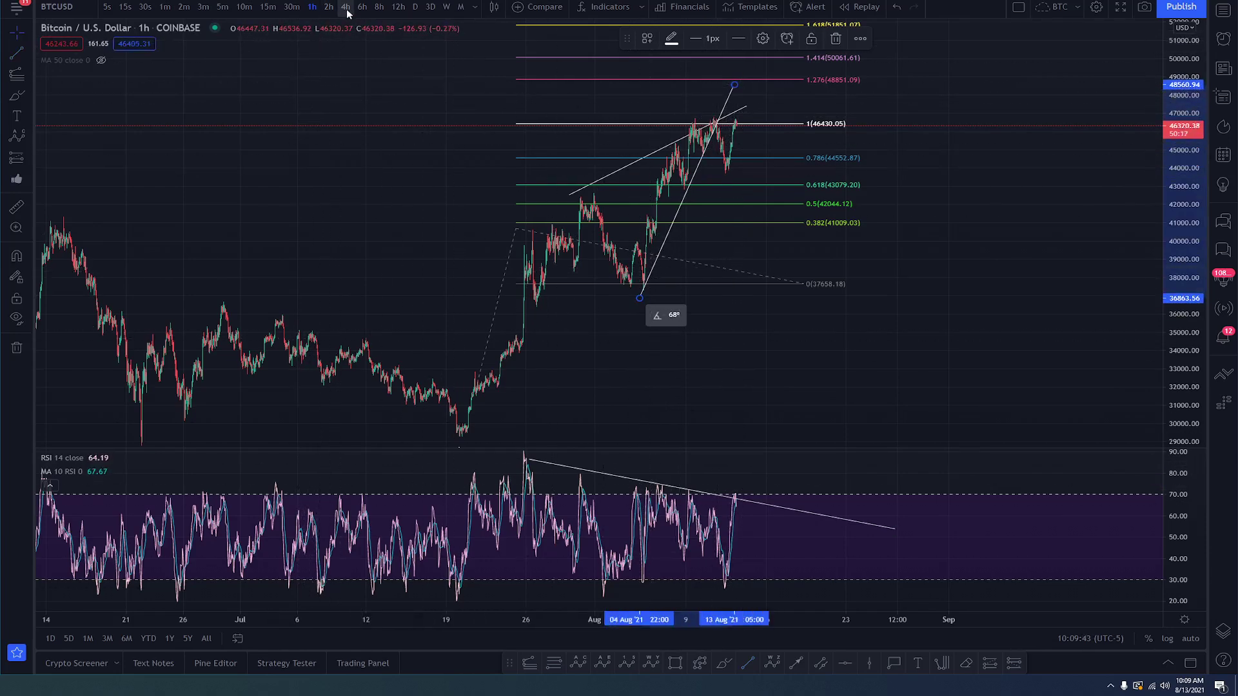
click(381, 7)
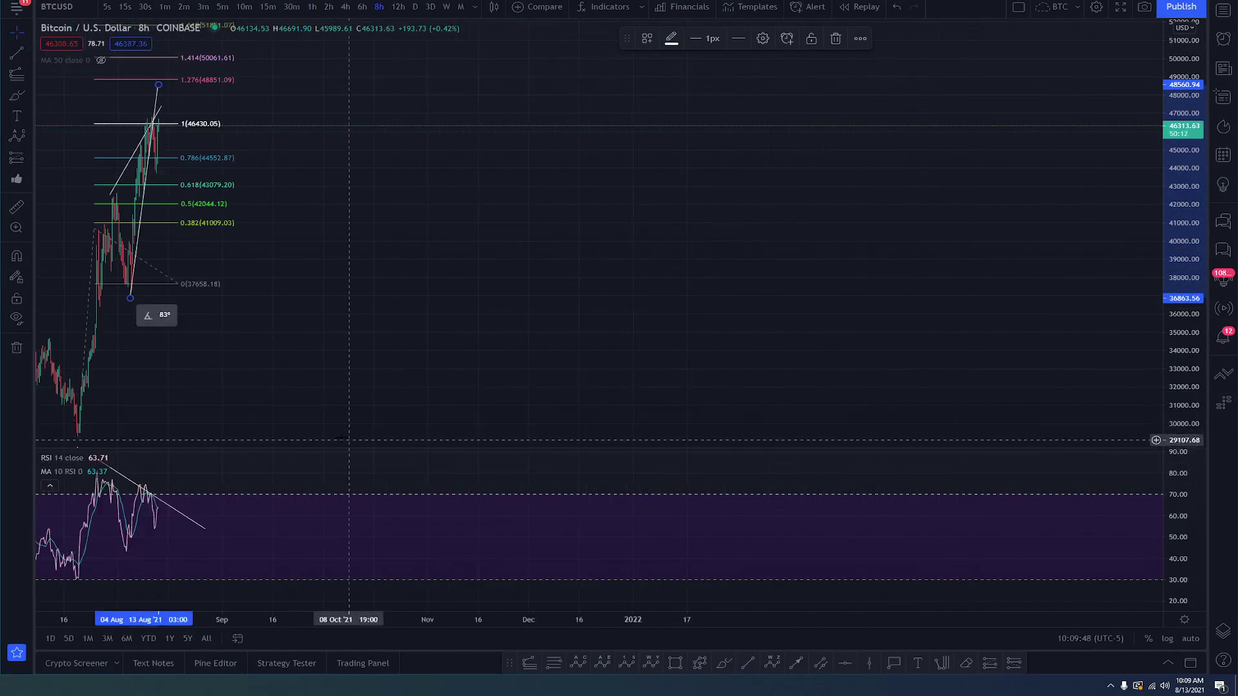
click(333, 385)
drag(333, 385, 903, 326)
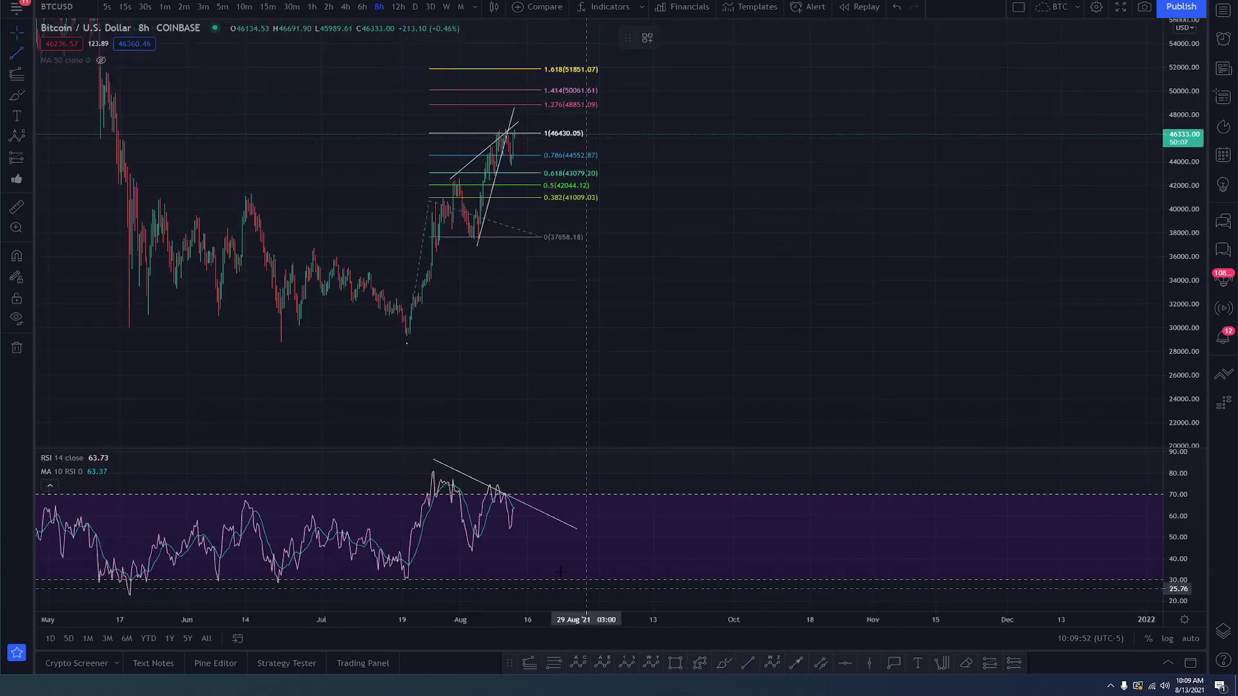
key(alt+t)
drag(466, 558, 511, 480)
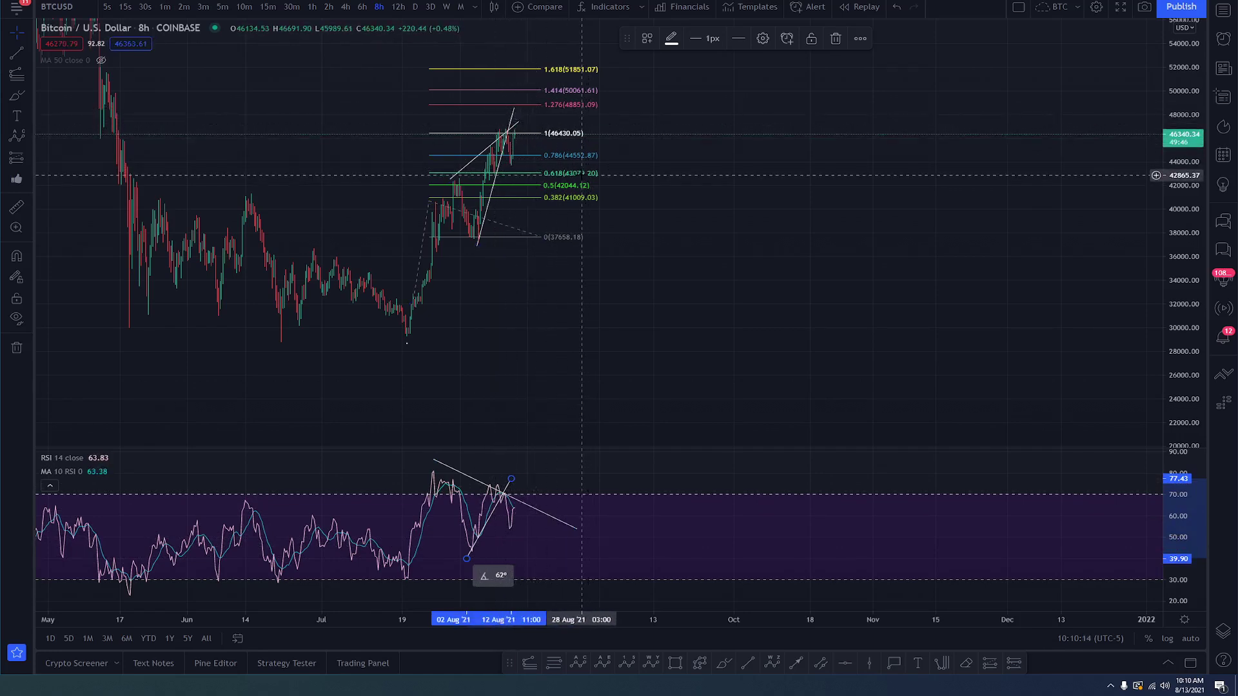
Step: Delete the Fibonacci extension drawn over the July–August rally
click(582, 173)
key(Delete)
scroll(585, 173, down, 3)
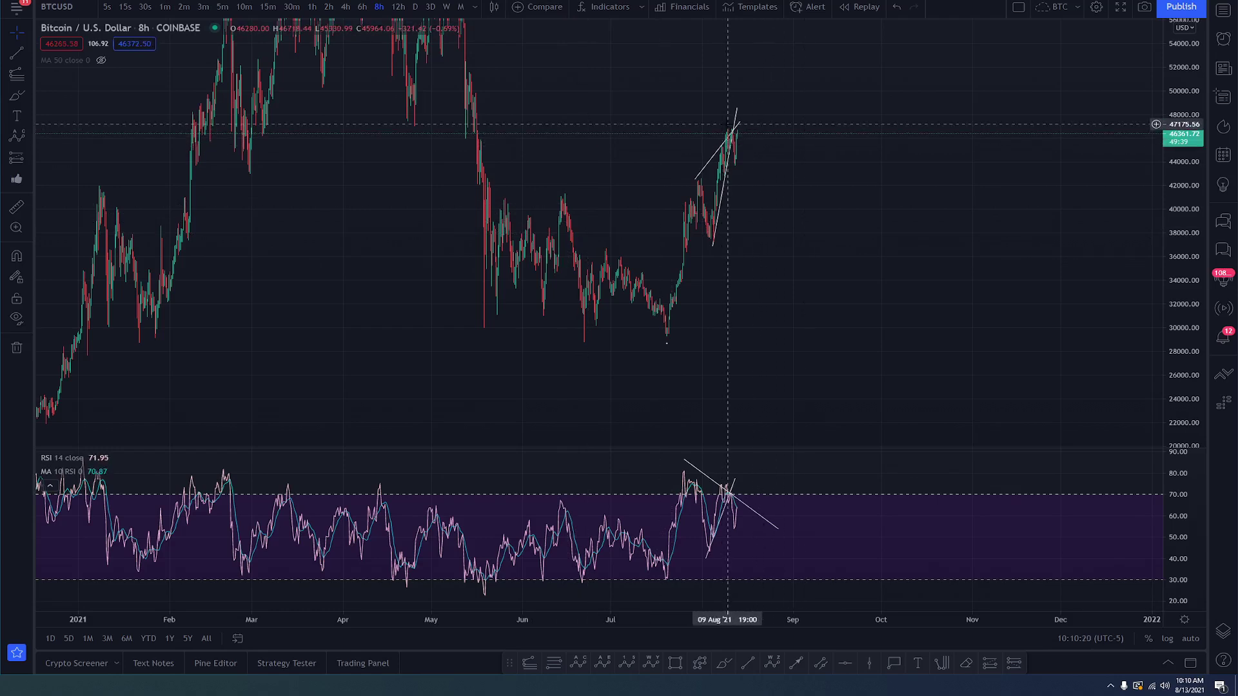
Step: Draw an arrow sloping down from just above the August price peak to about 40,700
click(797, 664)
mouse_move(748, 119)
mouse_down()
mouse_move(862, 247)
mouse_move(818, 211)
mouse_move(846, 313)
mouse_move(817, 202)
mouse_up()
click(760, 136)
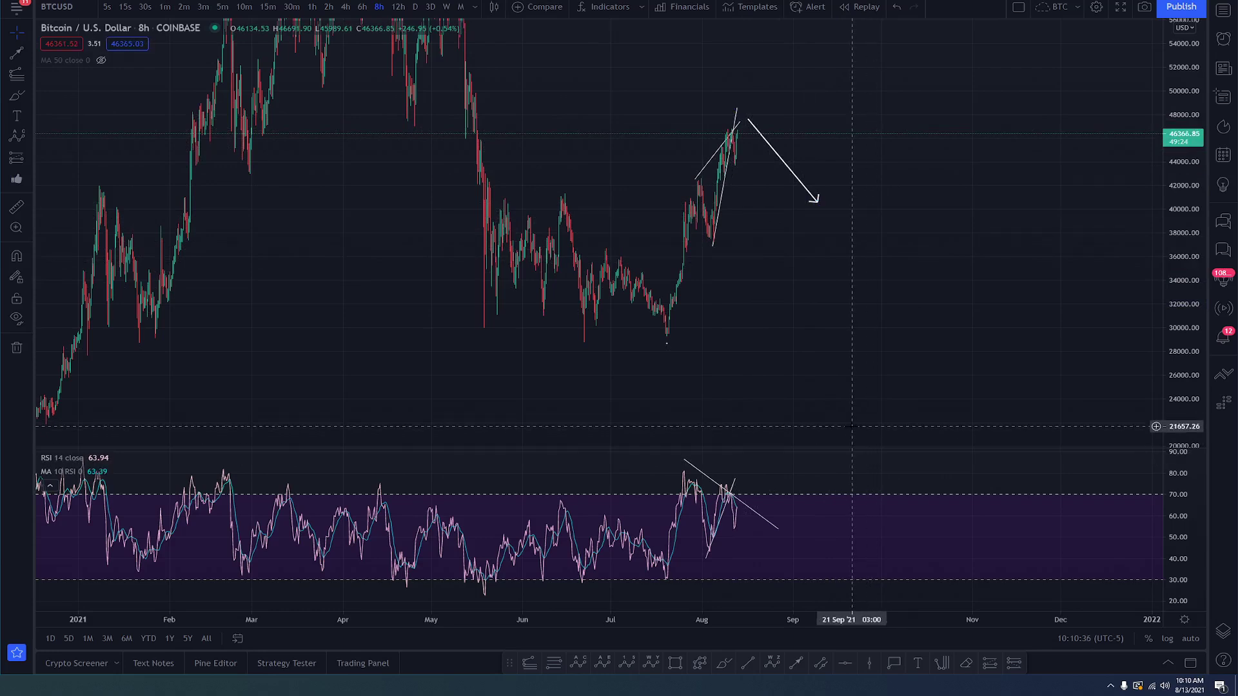
Step: Draw a Fibonacci extension from about 29,010 at the June low to 36,610 and back to 29,137 in September
drag(1183, 91, 1183, 175)
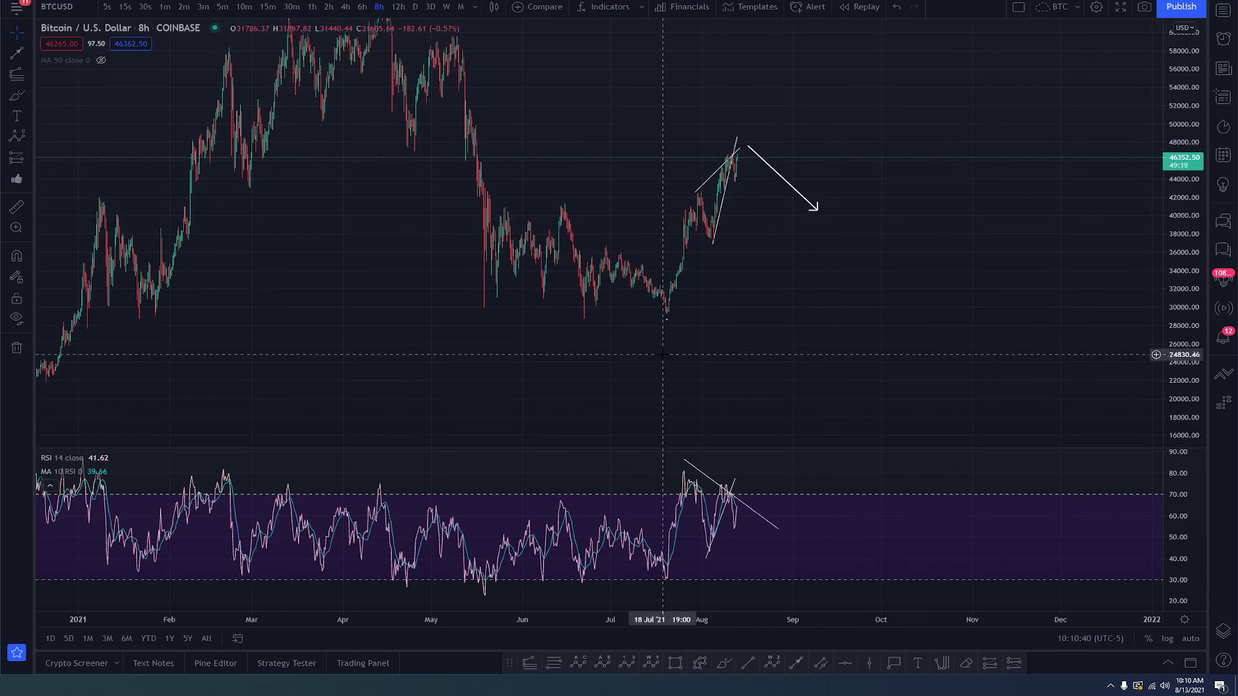
click(16, 74)
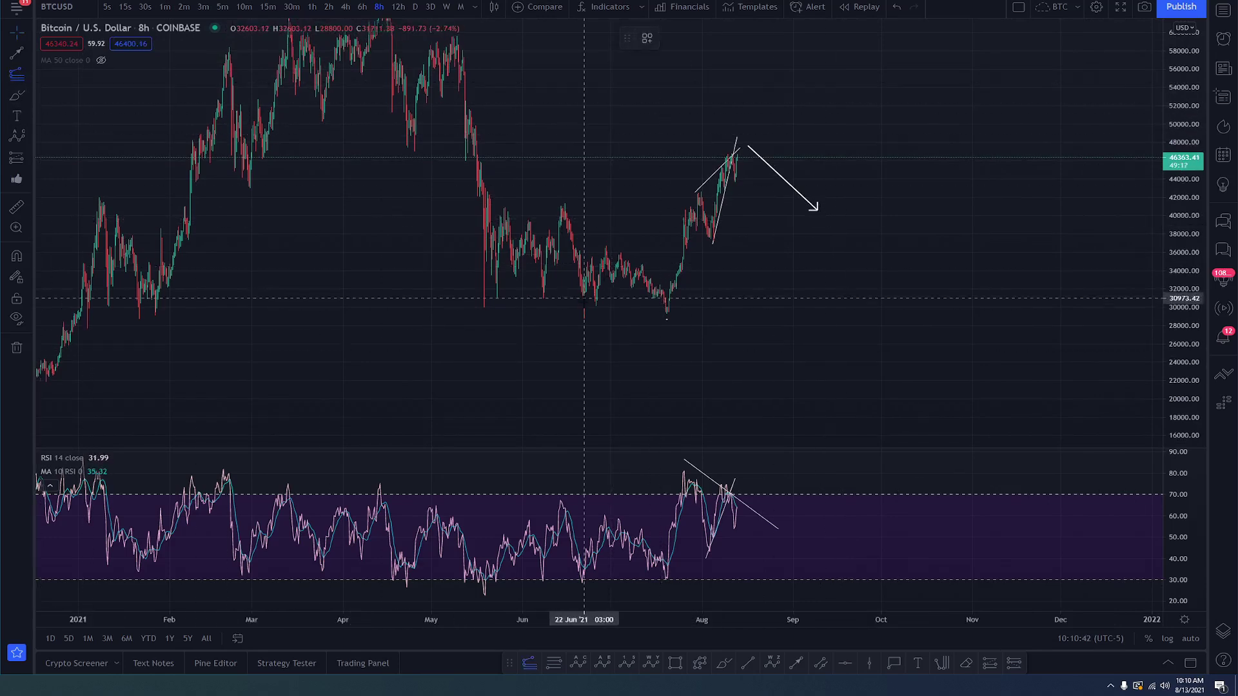
click(571, 316)
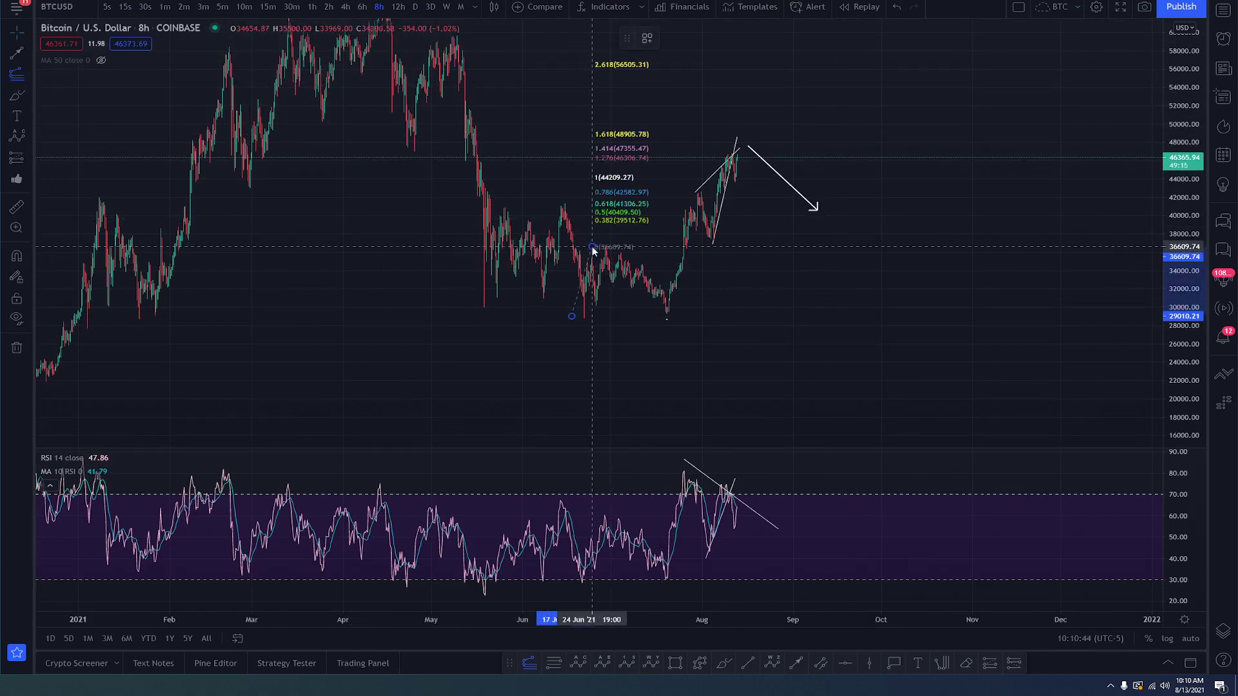
click(592, 247)
click(811, 316)
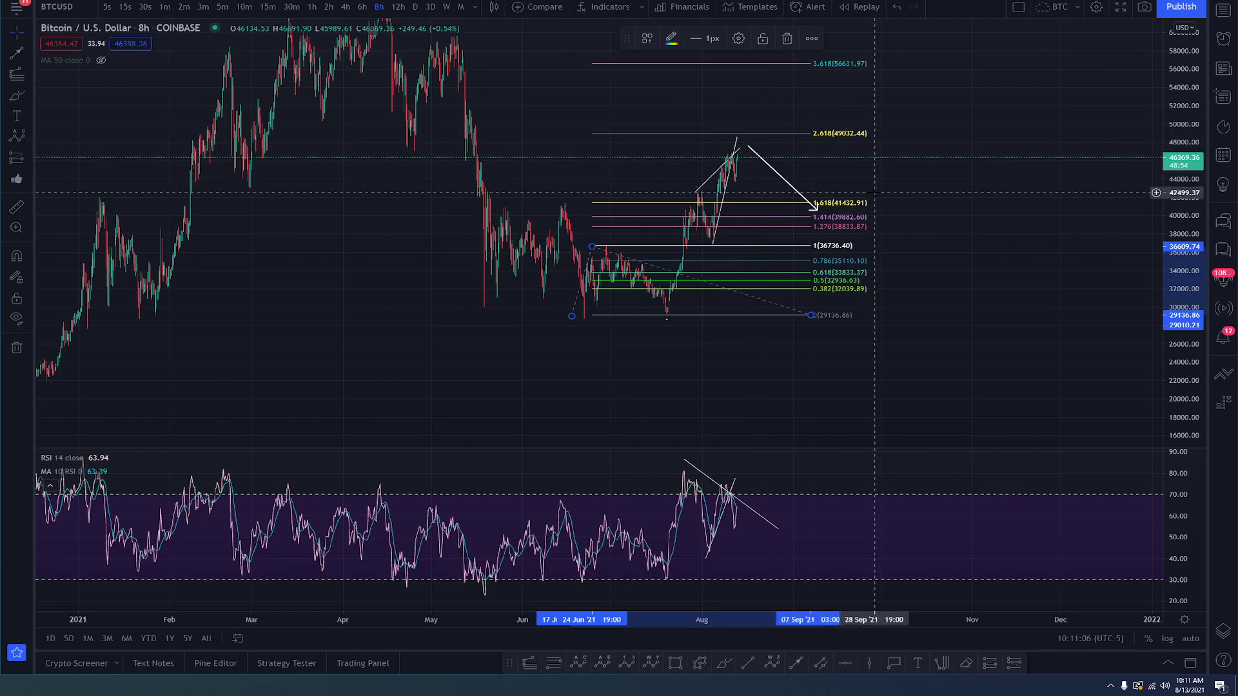
Step: Draw a rectangular resistance zone from about 46,671 to 48,624, spanning 27 January to 5 November 2021
drag(1202, 120, 1202, 132)
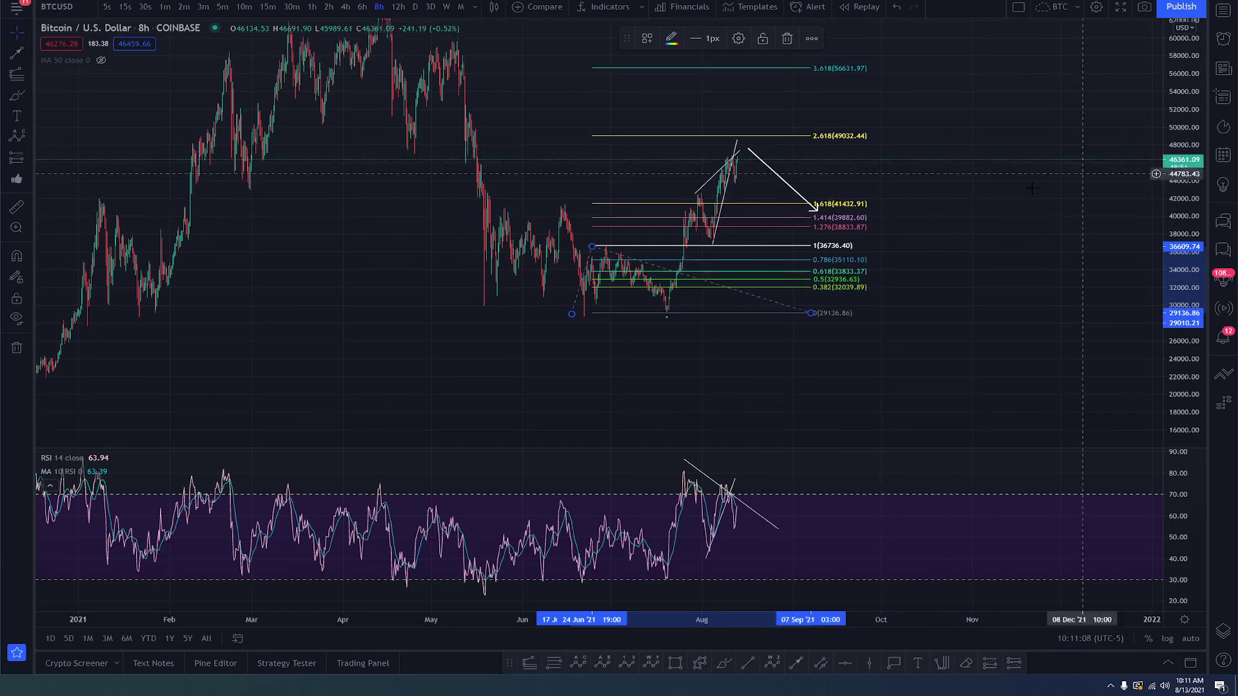
scroll(1003, 194, up, 3)
scroll(1003, 193, down, 3)
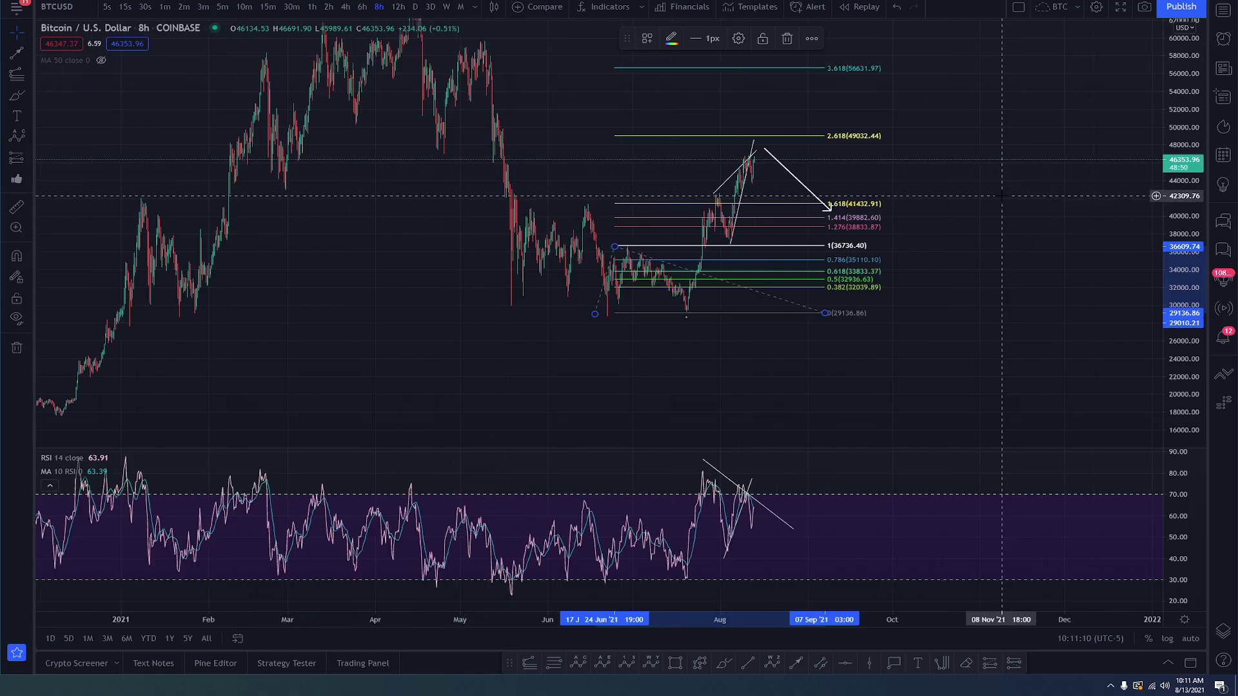
click(678, 669)
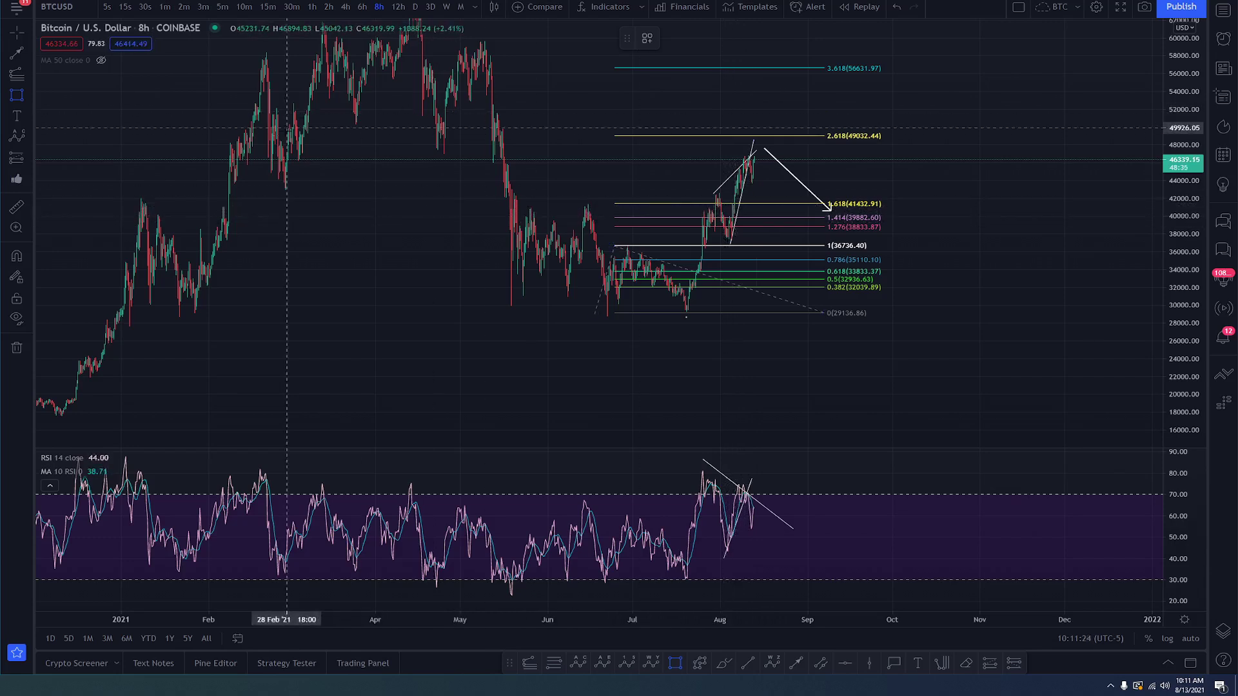
mouse_move(244, 153)
mouse_down()
mouse_move(852, 158)
mouse_move(1028, 139)
mouse_up()
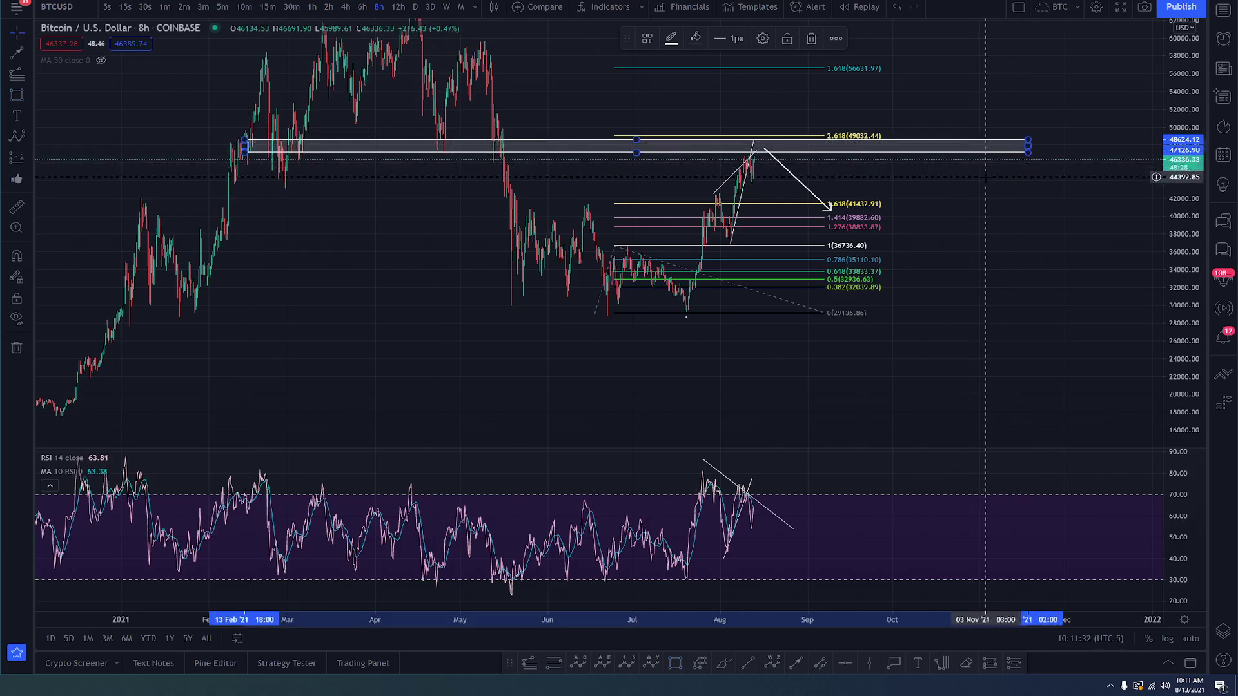
drag(1028, 149, 993, 157)
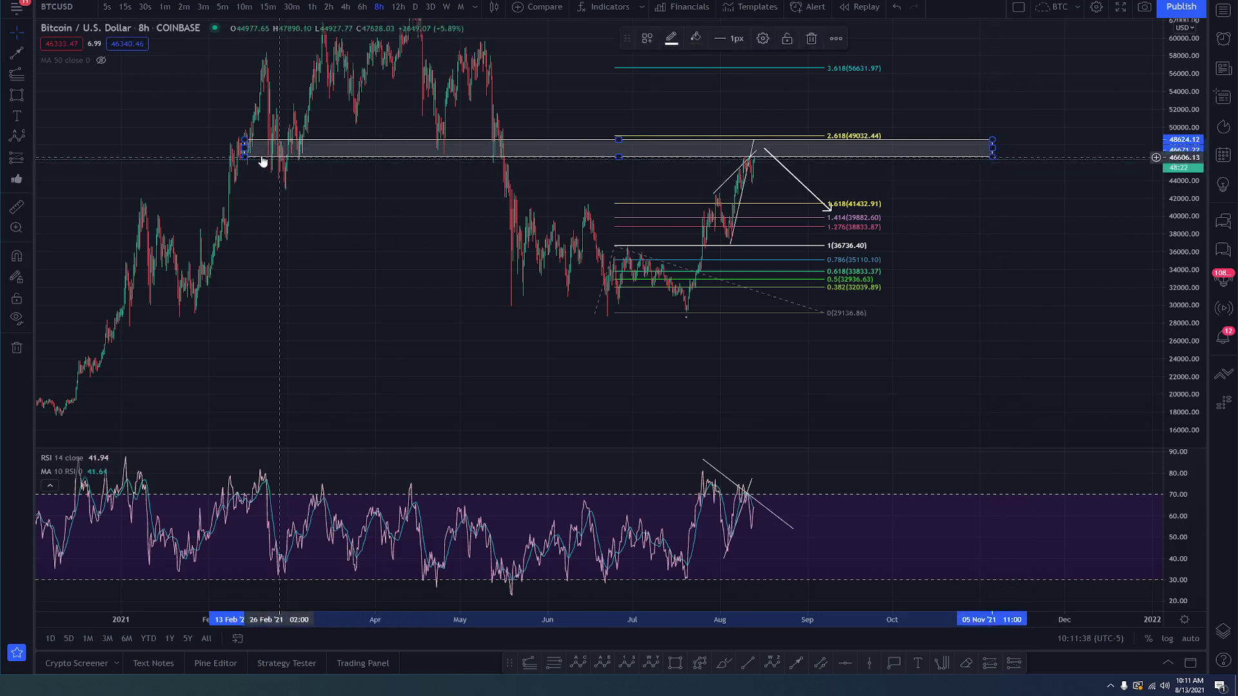
drag(244, 157, 194, 157)
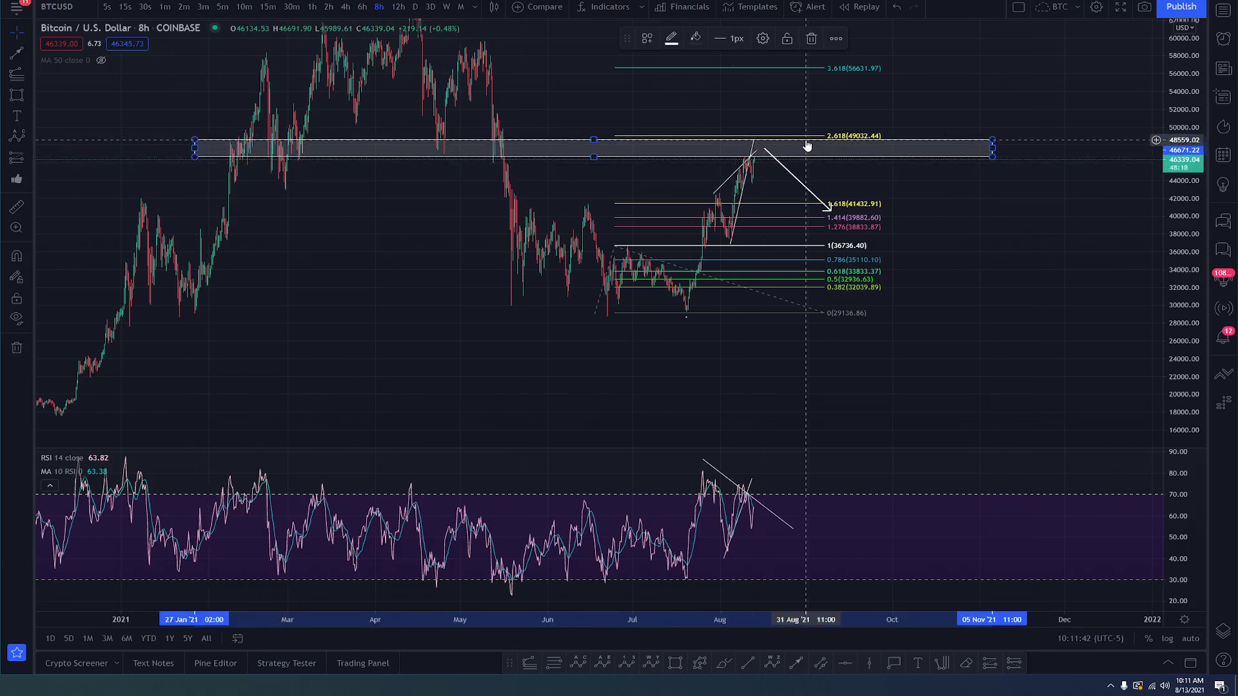
Step: Sketch freehand wave strokes tracing the price from the June low through the August rally and projecting beyond the 3.618 level
scroll(927, 224, up, 1)
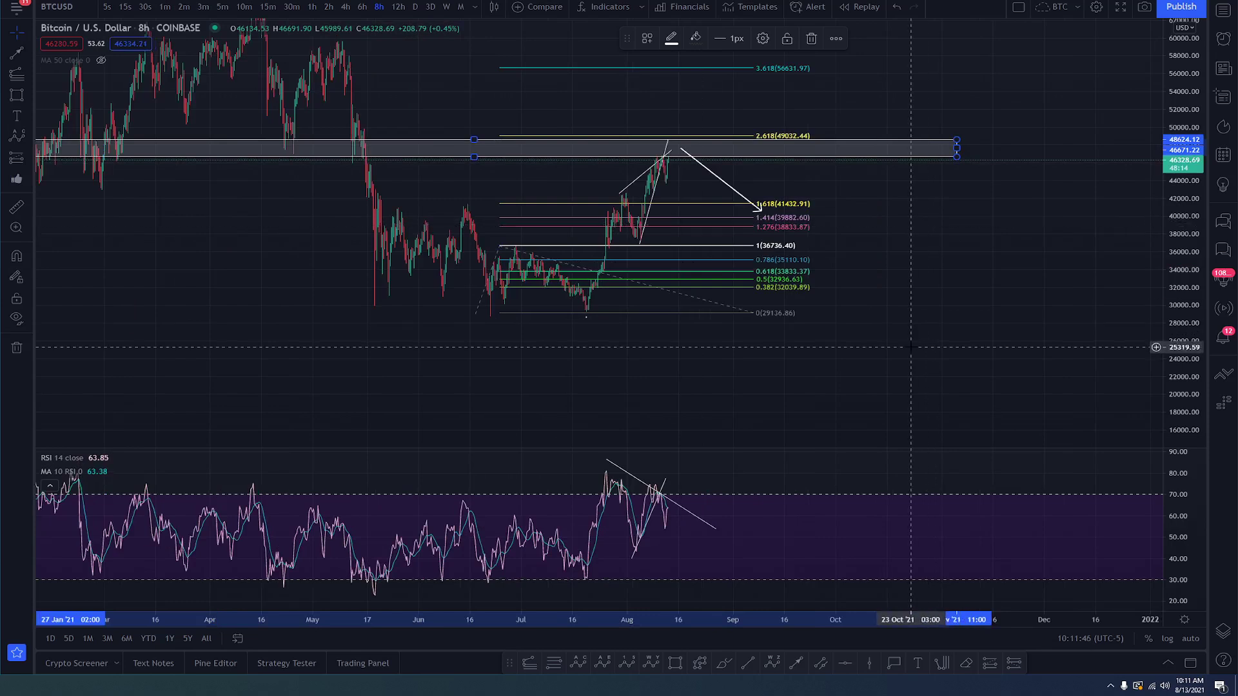
click(718, 669)
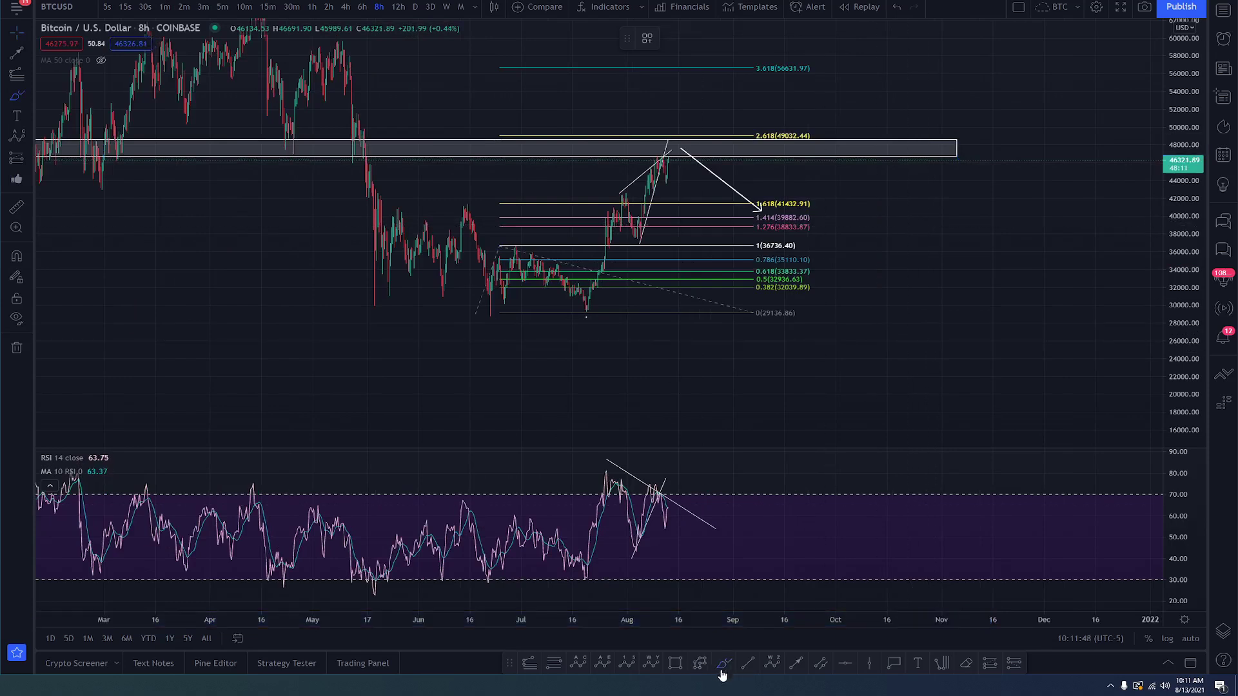
mouse_move(483, 310)
mouse_down()
mouse_move(493, 267)
mouse_move(599, 324)
mouse_move(677, 121)
mouse_up()
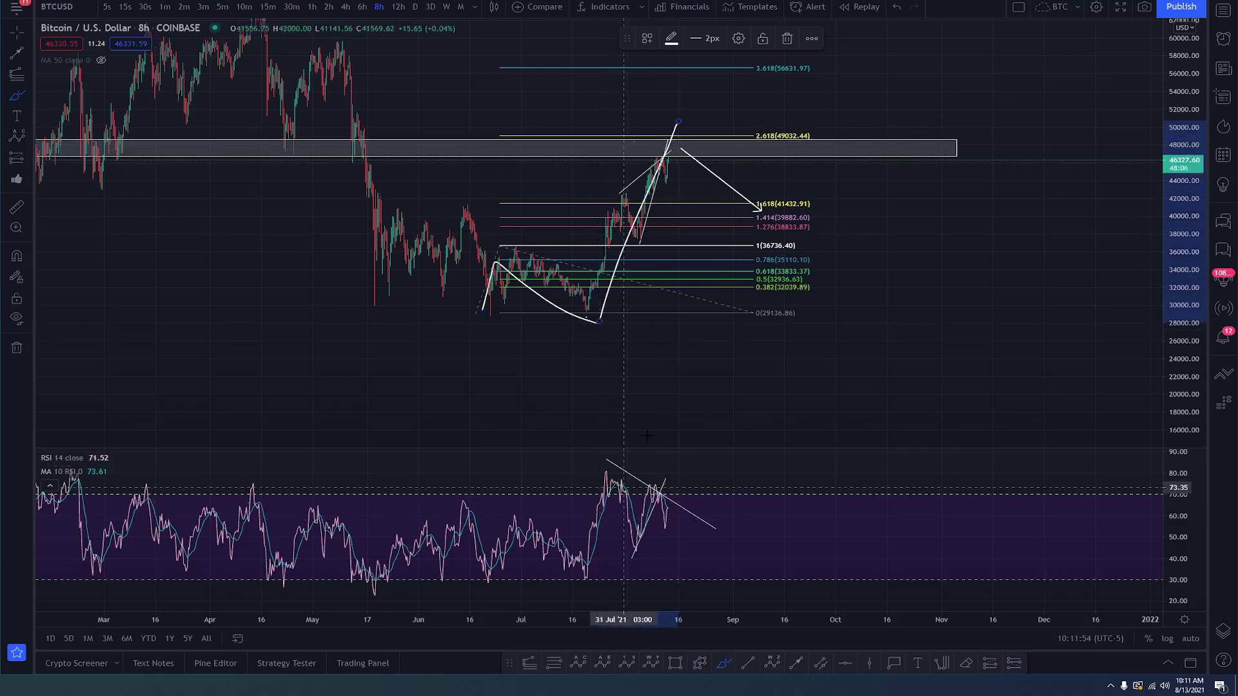
drag(677, 122, 699, 61)
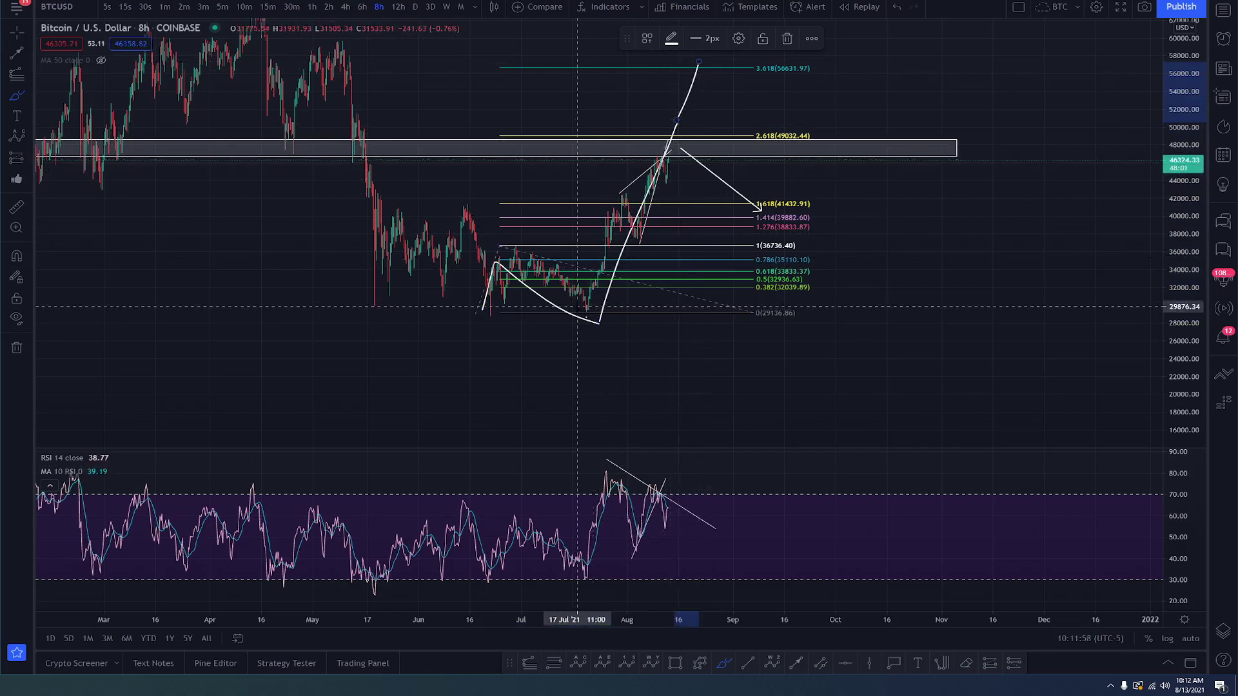
mouse_move(581, 310)
mouse_down()
mouse_move(623, 217)
mouse_move(638, 235)
mouse_move(705, 71)
mouse_move(732, 51)
mouse_up()
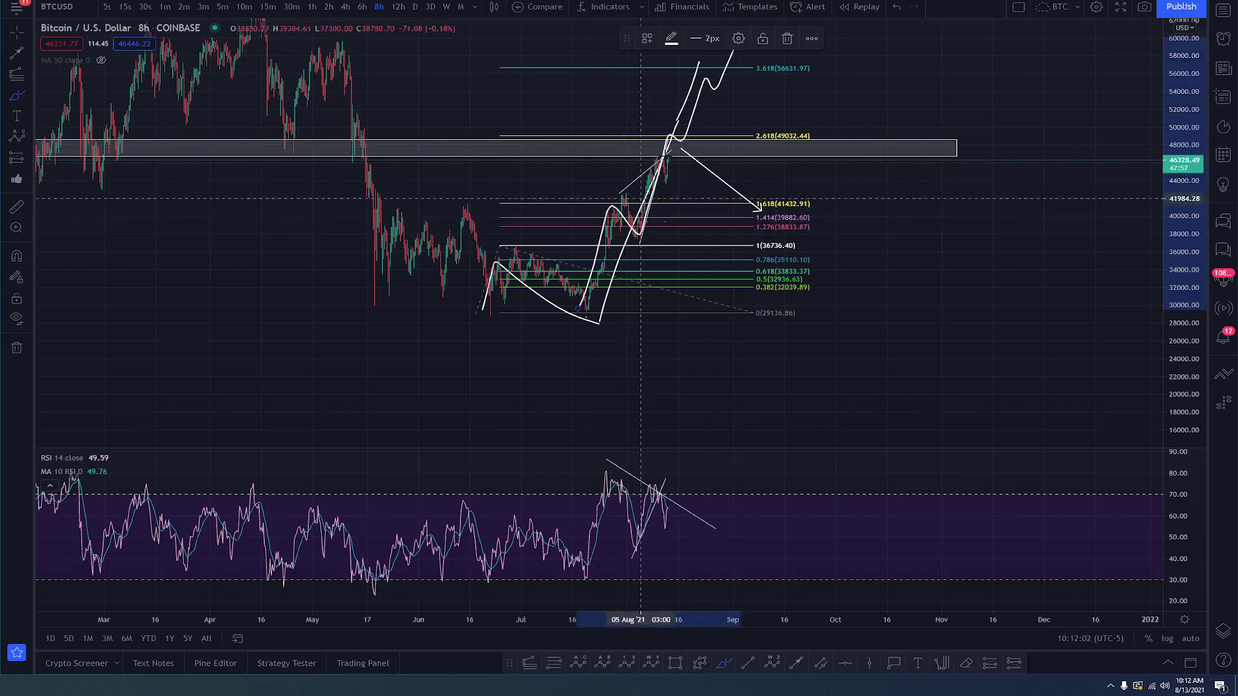
drag(672, 138, 763, 19)
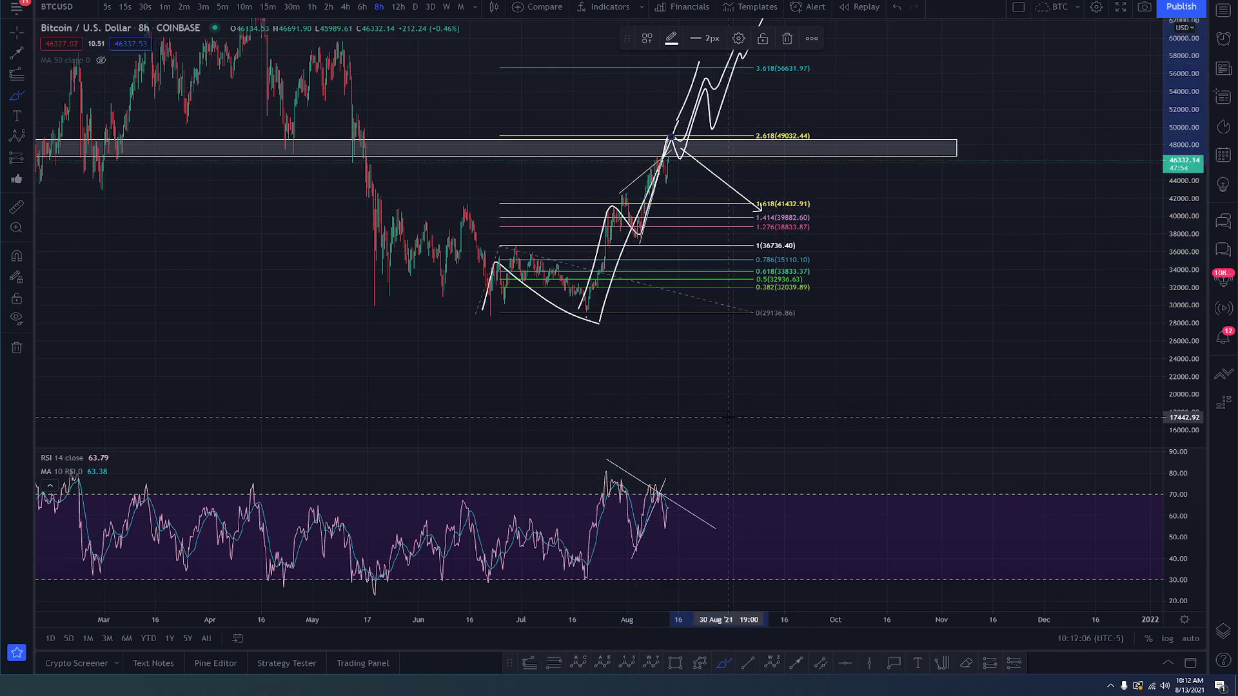
Step: Undo the freehand wave strokes over the June–August price action
key(ctrl+z)
key(ctrl+z)
key(ctrl+z)
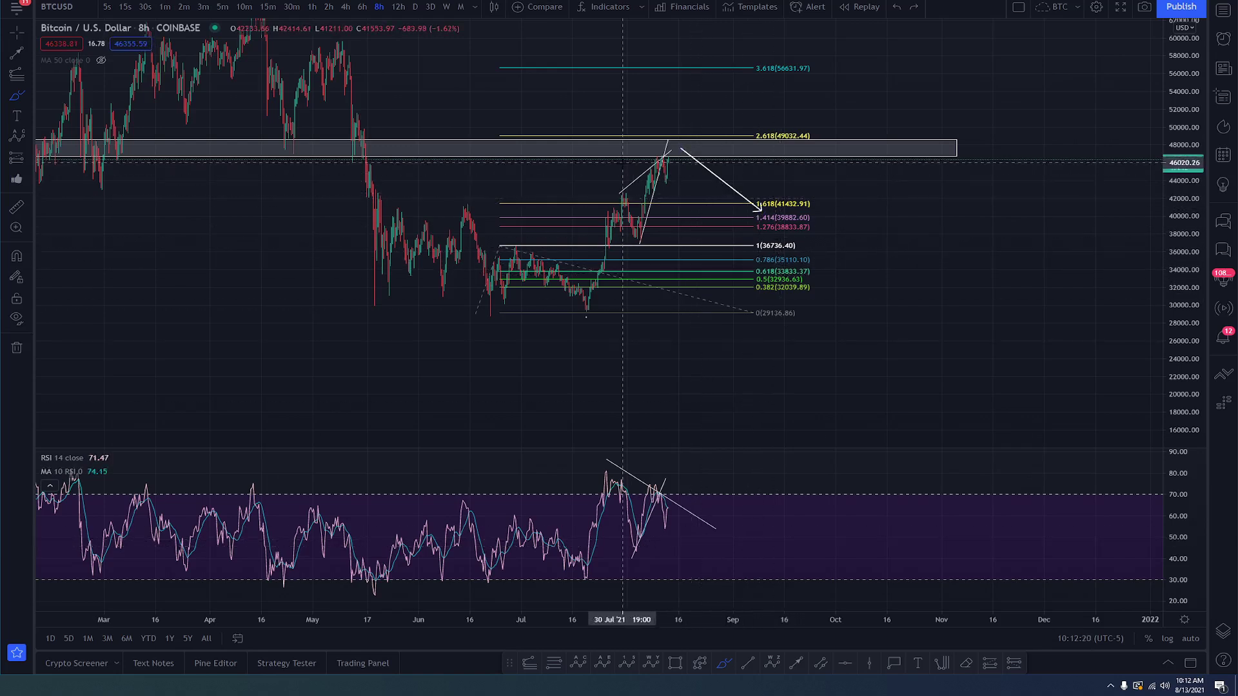
Step: Sketch a freehand curve from the January 2021 price peak down to the late-January low at about 28,500
scroll(624, 188, down, 5)
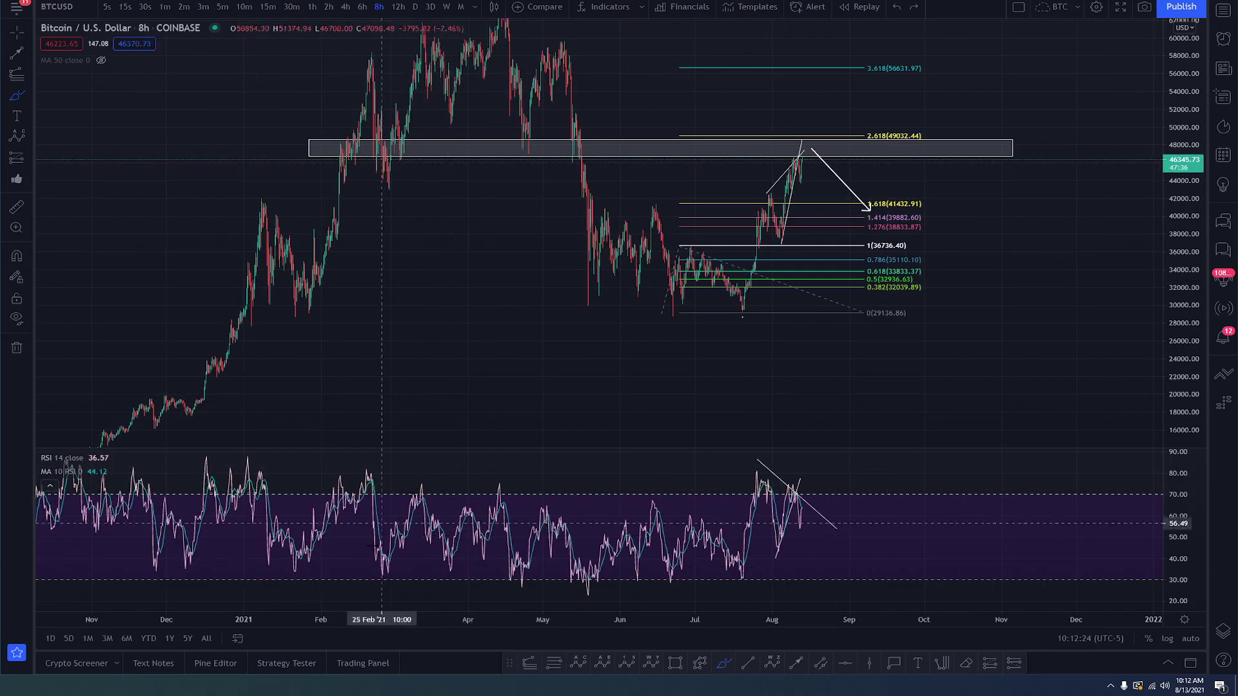
scroll(897, 449, down, 3)
drag(1206, 139, 1078, 527)
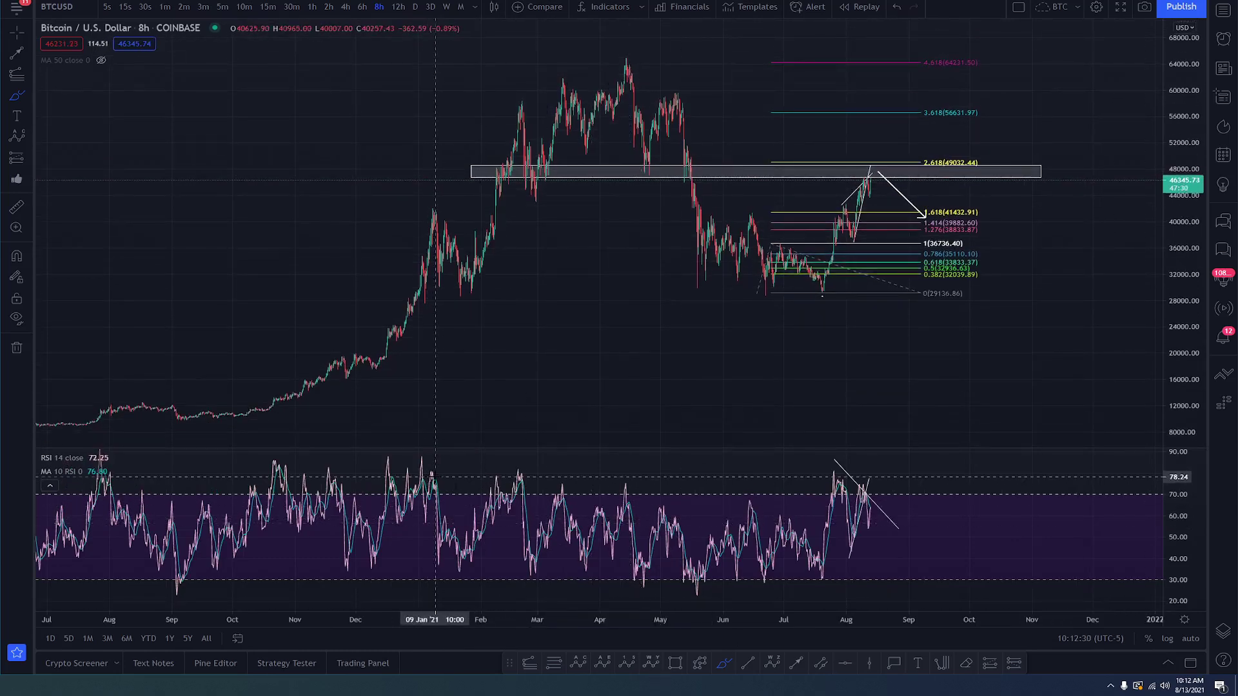
click(432, 202)
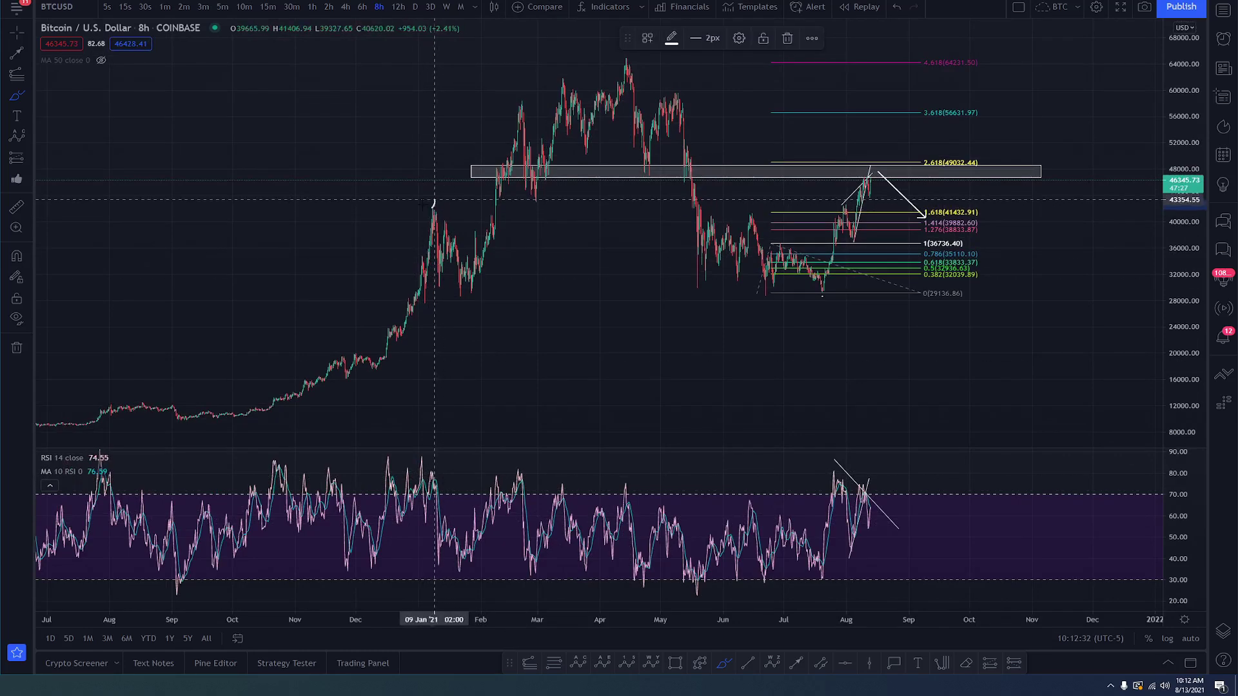
drag(430, 205, 463, 298)
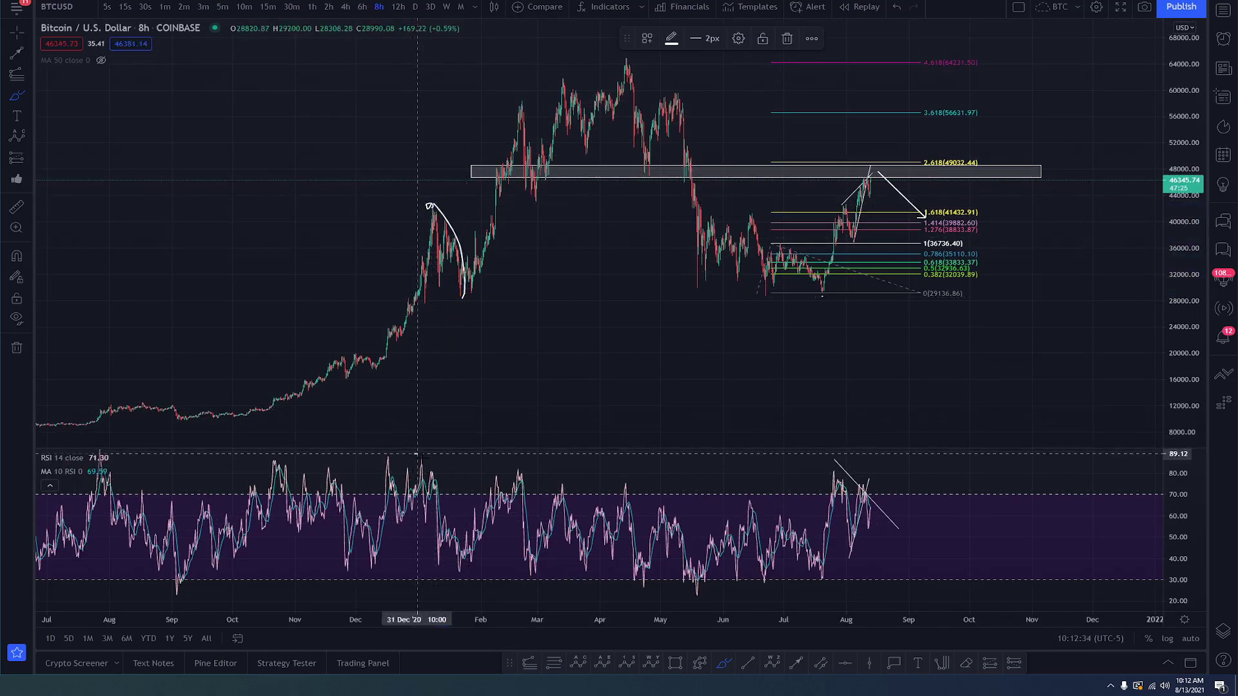
Step: Sketch a freehand RSI stroke falling from the early January 2021 peak, and undo it along with the matching price curve
drag(413, 453, 454, 570)
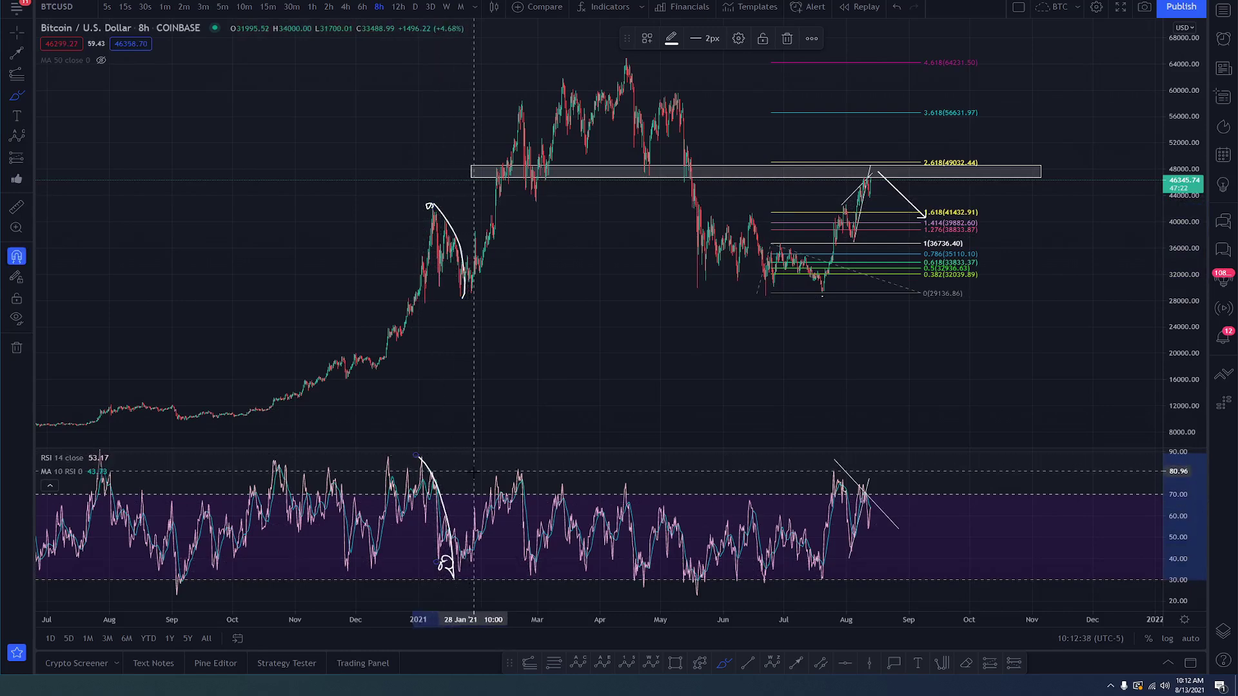
key(ctrl+z)
key(ctrl+z)
Step: Sketch freehand strokes over the January–March 2021 price and RSI swings, linking the rising price peaks and the falling RSI peaks
mouse_move(420, 451)
mouse_down()
mouse_move(420, 522)
mouse_move(420, 431)
mouse_move(478, 565)
mouse_move(485, 516)
mouse_up()
drag(469, 268, 522, 102)
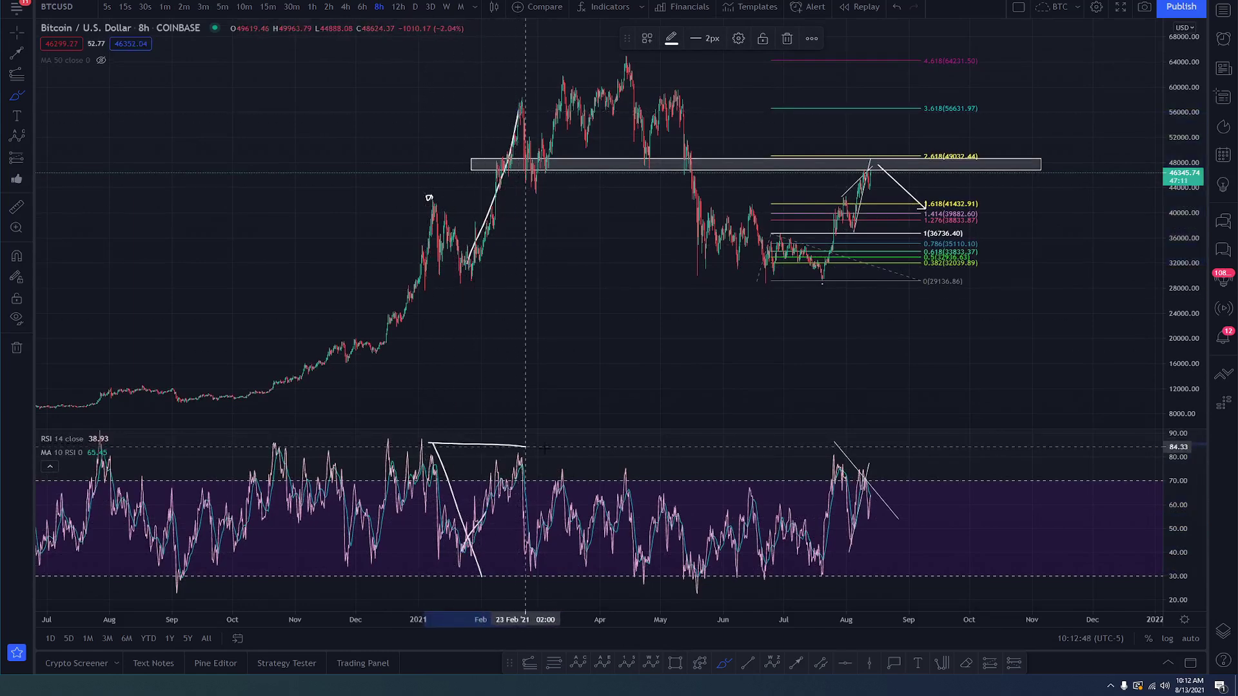
drag(472, 436, 416, 431)
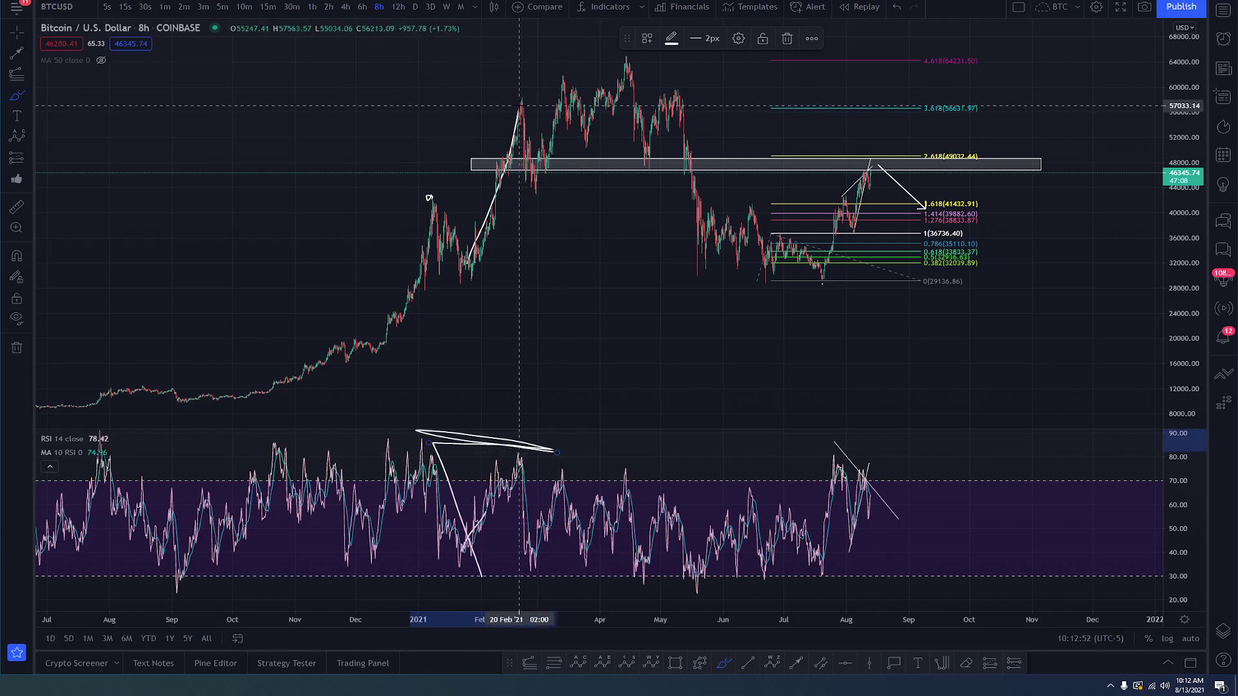
mouse_move(519, 100)
mouse_down()
mouse_move(535, 184)
mouse_move(517, 532)
mouse_move(539, 593)
mouse_move(526, 573)
mouse_move(547, 516)
mouse_up()
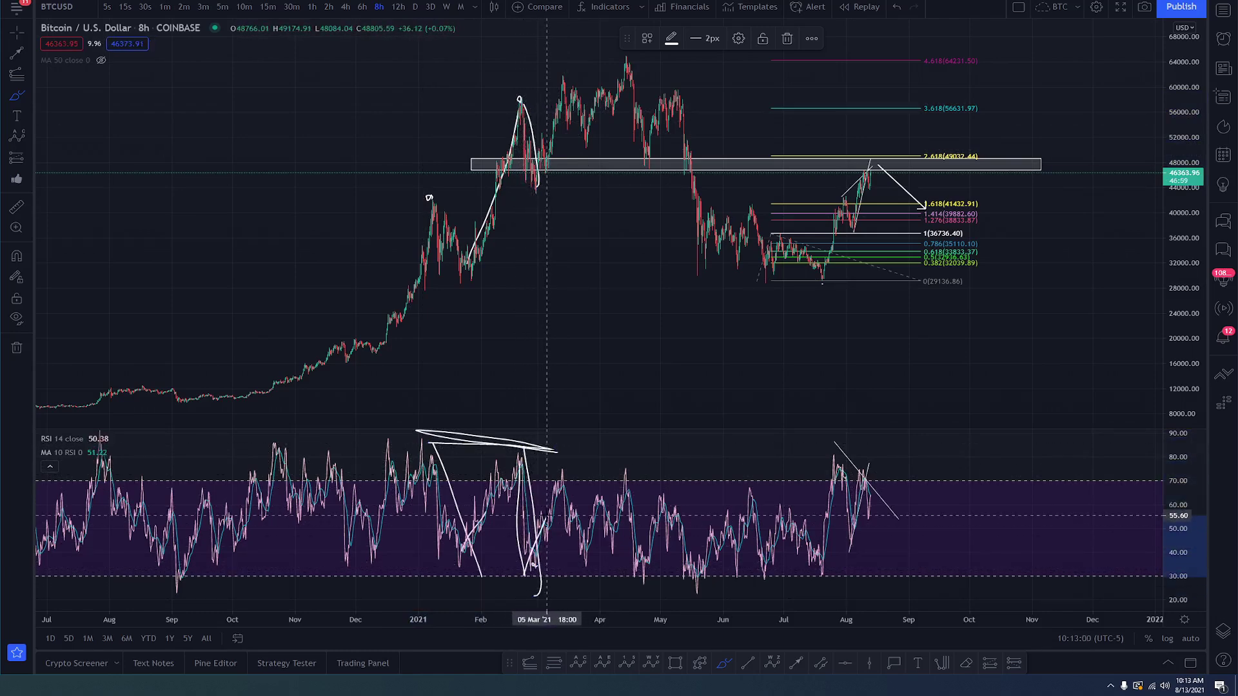
mouse_move(529, 175)
mouse_down()
mouse_move(559, 157)
mouse_move(566, 79)
mouse_up()
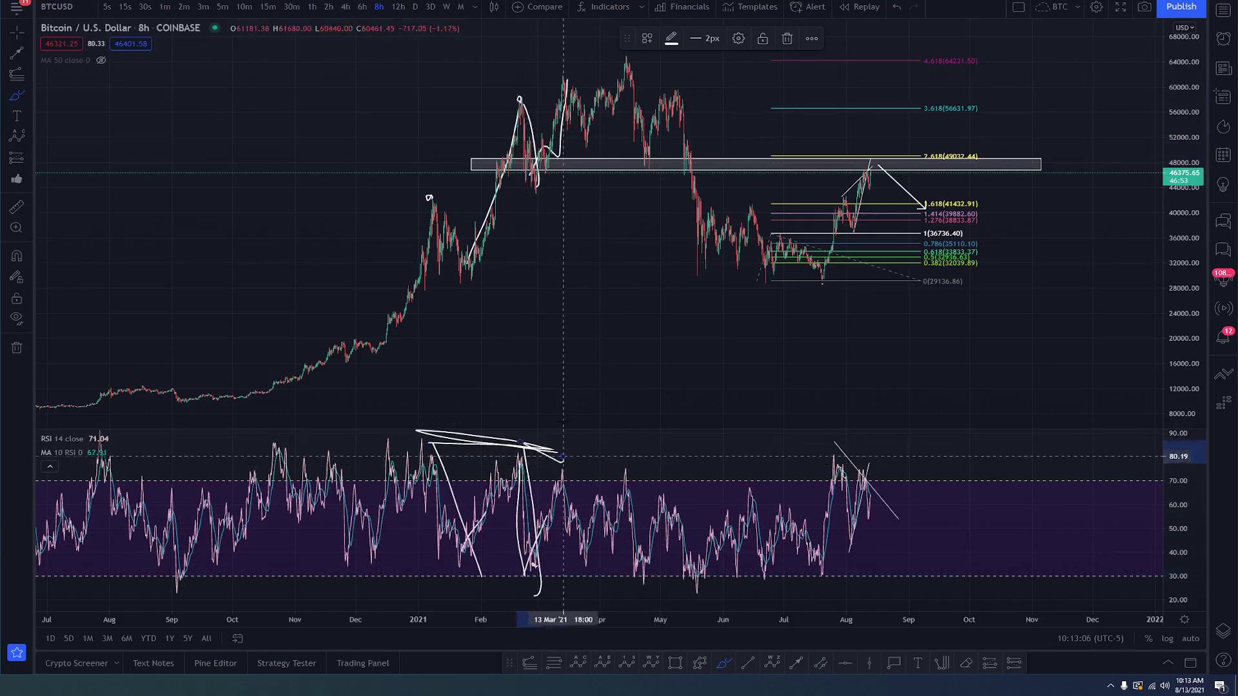
drag(510, 105, 570, 78)
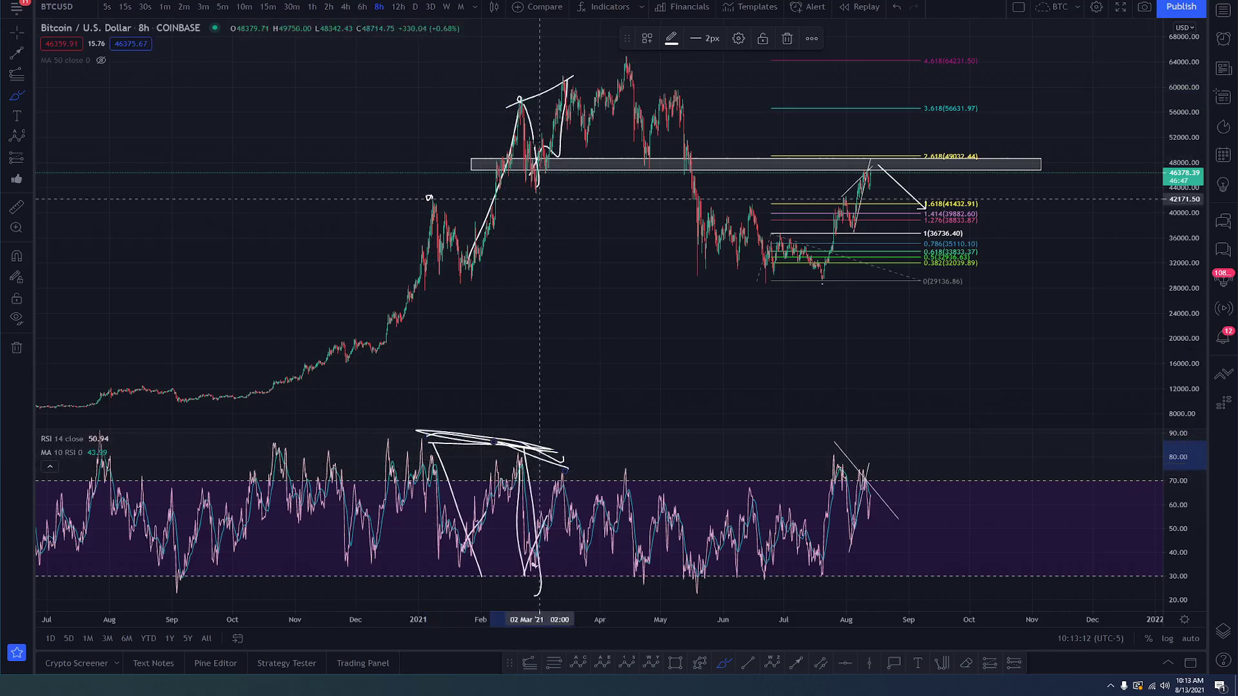
Step: Sketch the late-March to April 2021 price and RSI swings, extending the freehand line over the declining RSI peaks to mid-April
drag(566, 94, 588, 144)
mouse_move(566, 470)
mouse_down()
mouse_move(585, 570)
mouse_move(599, 509)
mouse_up()
mouse_move(588, 145)
mouse_down()
mouse_move(593, 107)
mouse_move(620, 75)
mouse_up()
drag(561, 460, 631, 469)
mouse_move(430, 432)
mouse_down()
mouse_move(664, 475)
mouse_move(577, 448)
mouse_up()
Step: Sketch strokes over the August RSI peaks and a projected RSI drop, plus a price dip and rally beyond the 3.618 level
scroll(885, 493, up, 4)
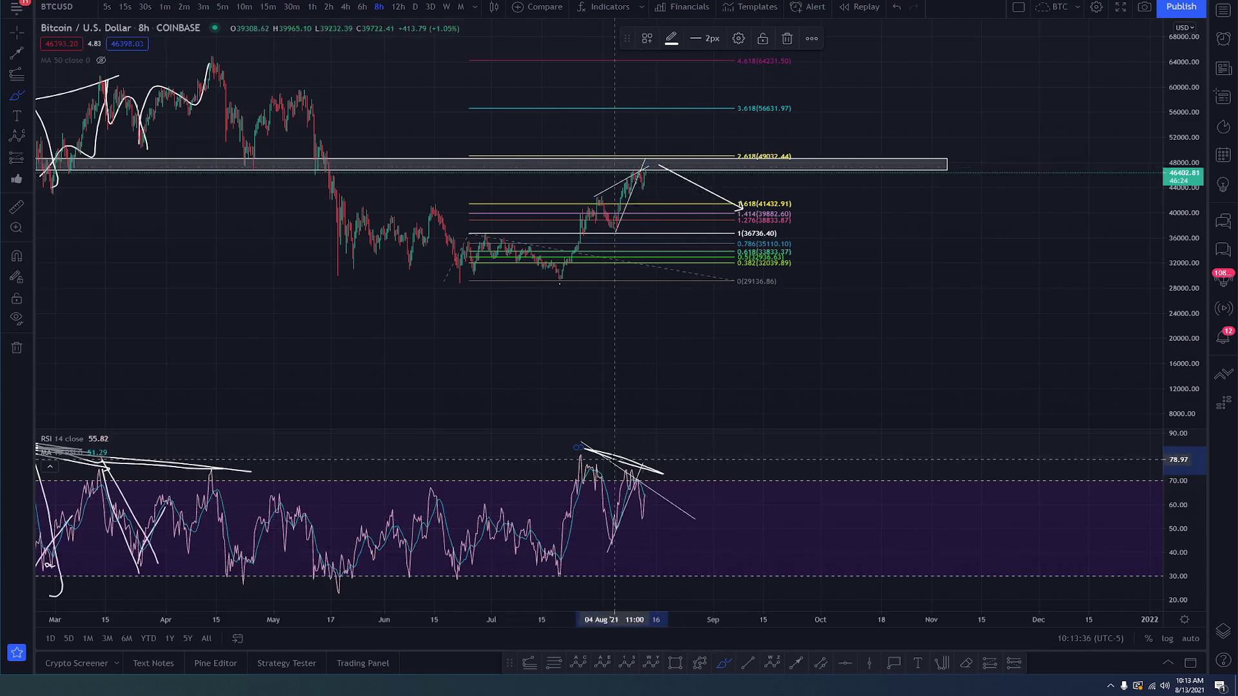
scroll(664, 515, down, 2)
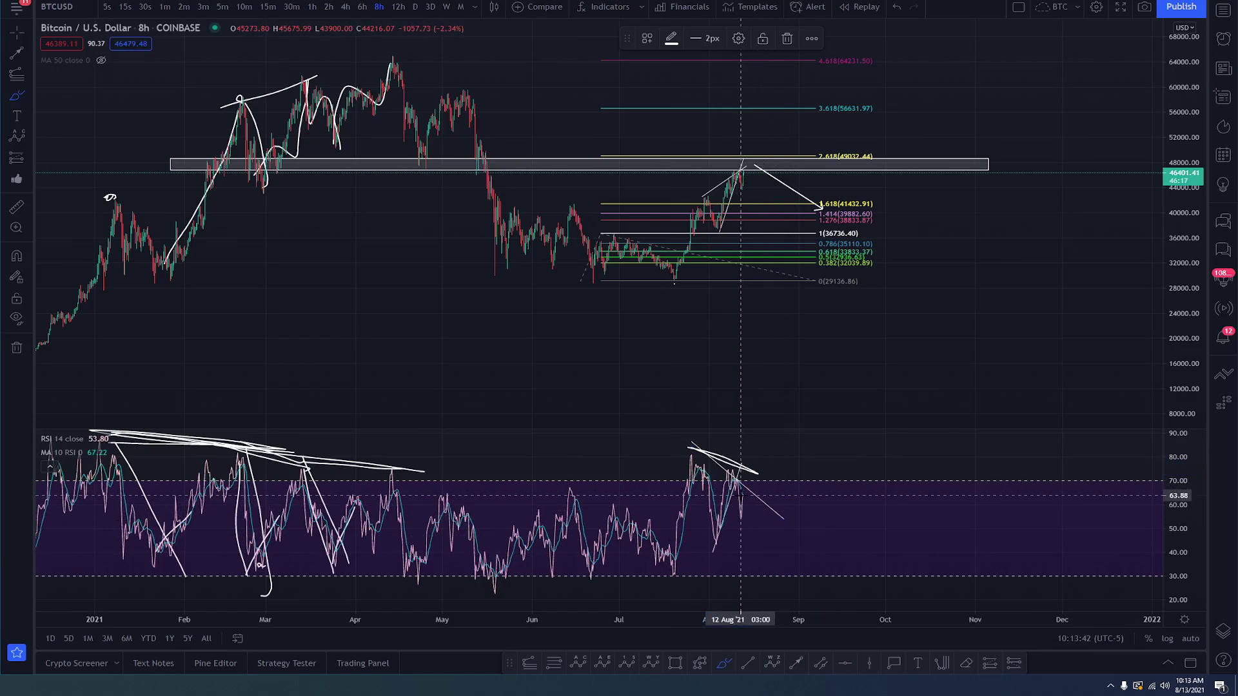
drag(748, 500, 760, 562)
drag(743, 163, 752, 199)
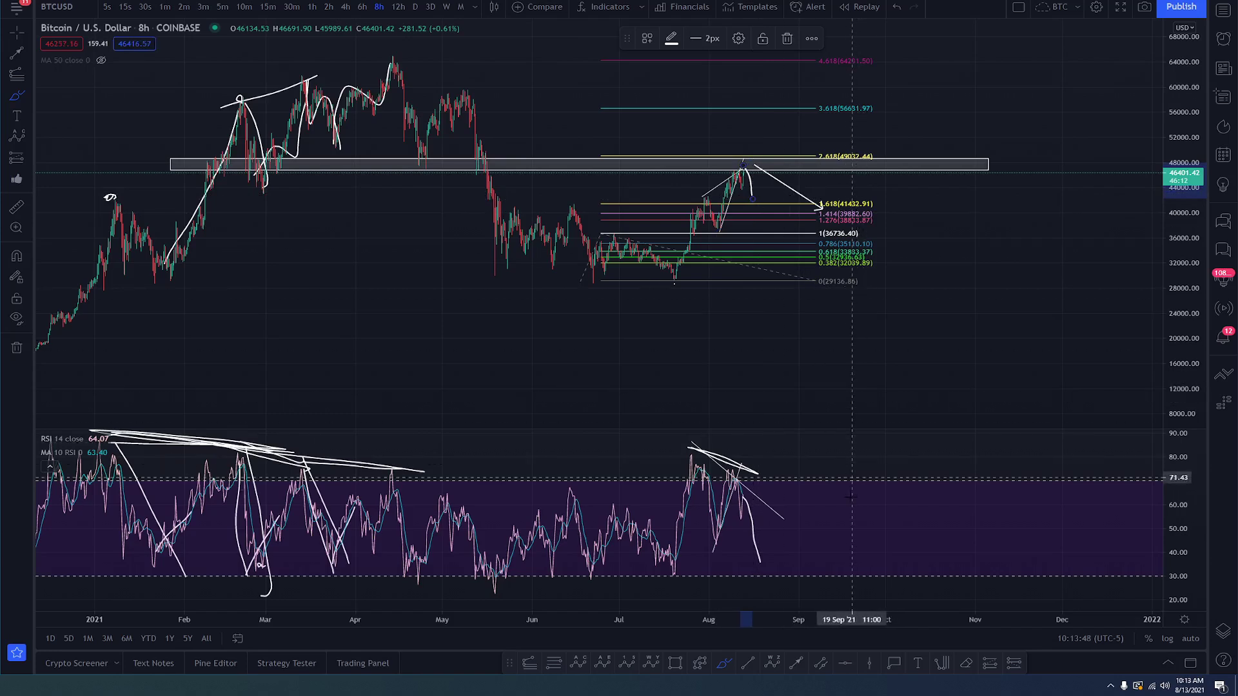
drag(752, 193, 773, 96)
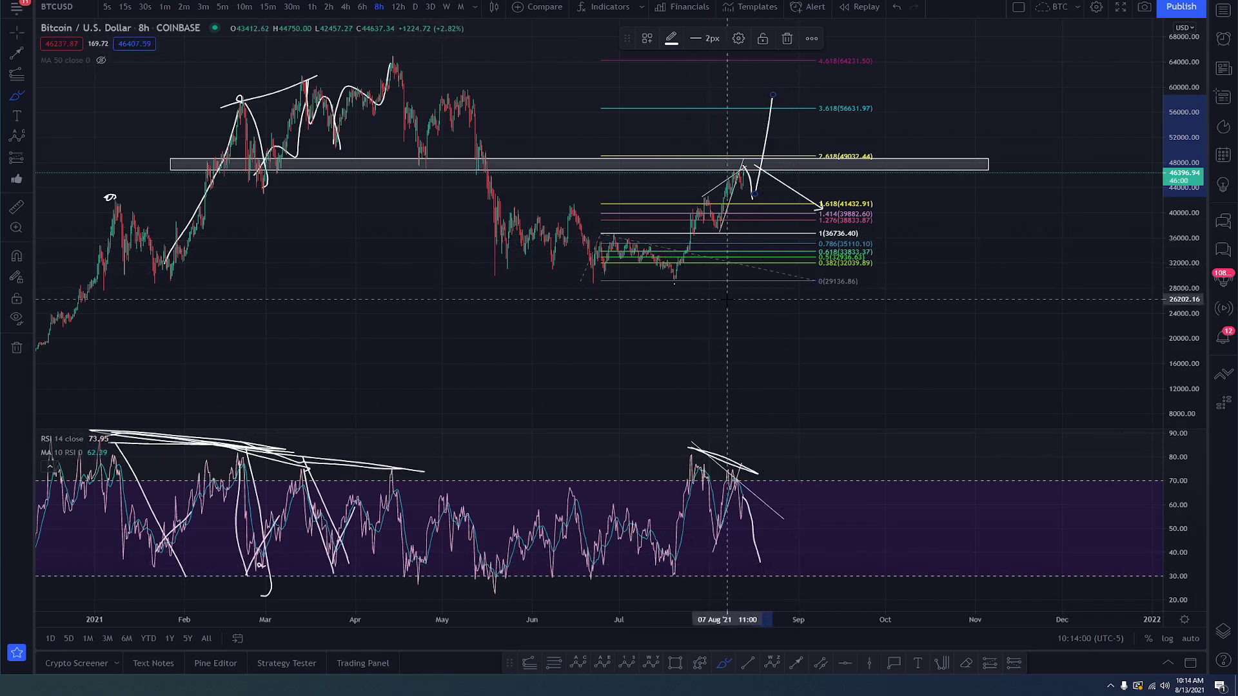
Step: Undo the freehand price and RSI strokes over the January–April 2021 swings and the August projection
key(ctrl+z)
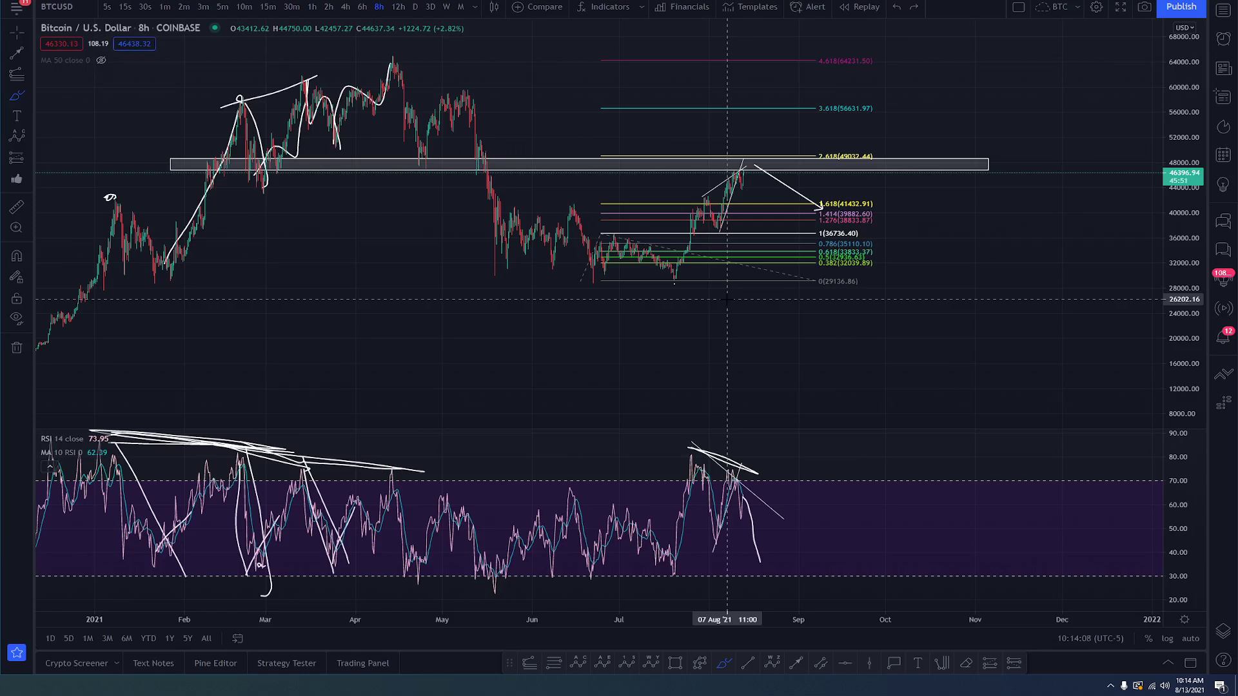
key(ctrl)
key(ctrl+z)
key(ctrl+z)
key(ctrl+z)
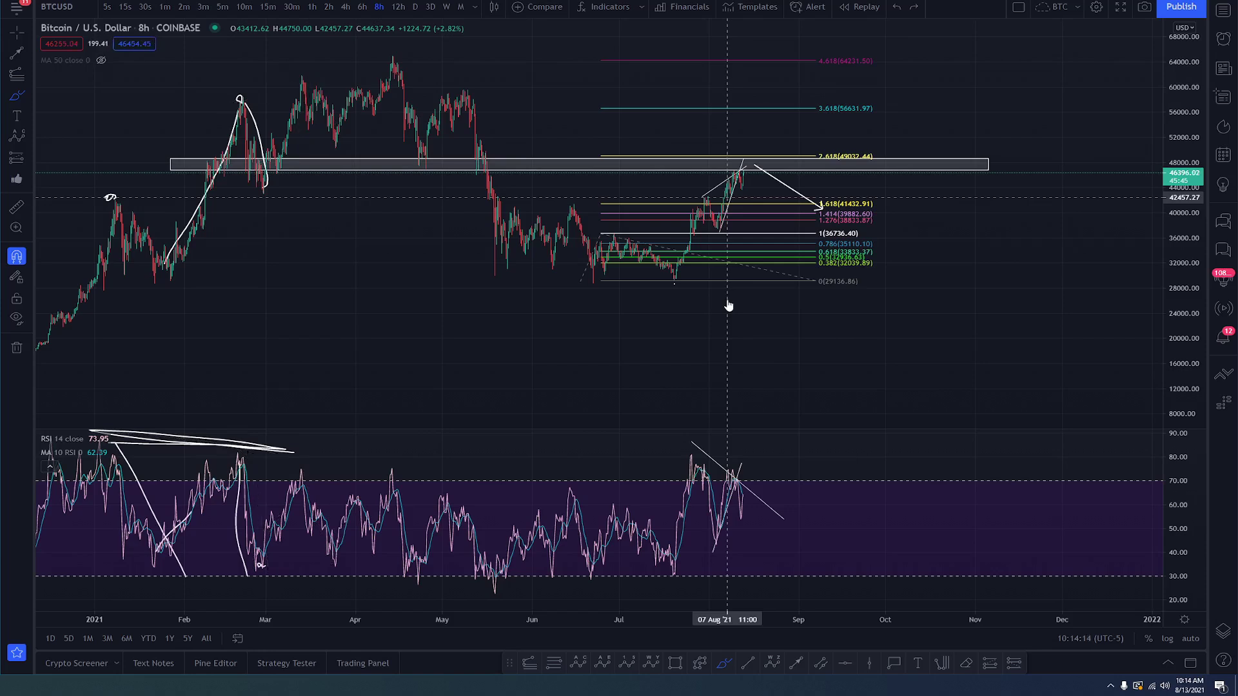
key(ctrl+z)
key(ctrl+z)
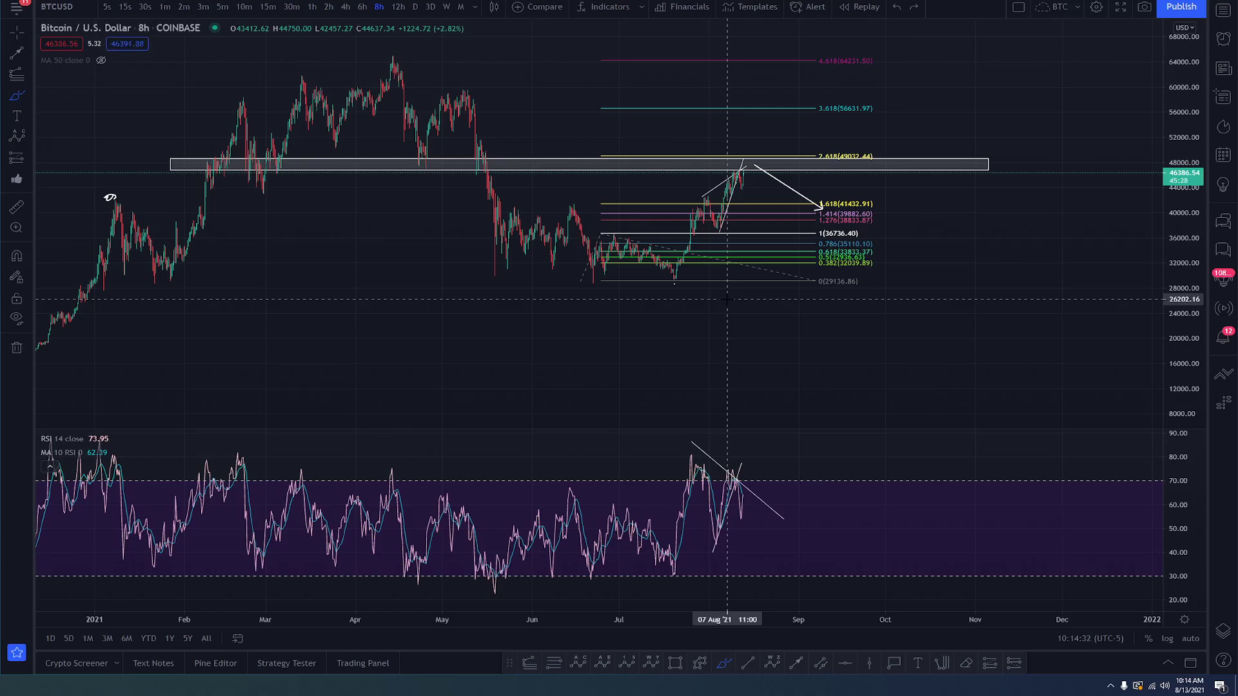
Step: Realign the August RSI divergence line to run from 83.60 on 21 July to 63.39 on 3 September 2021
click(785, 517)
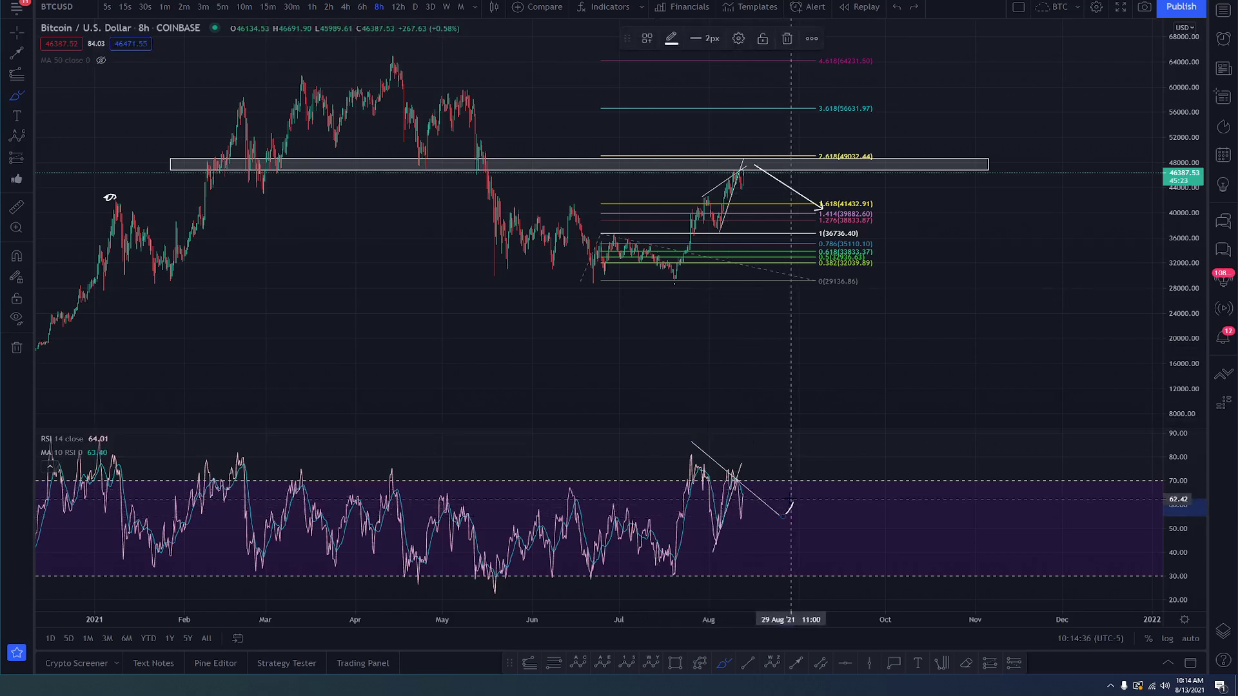
key(Escape)
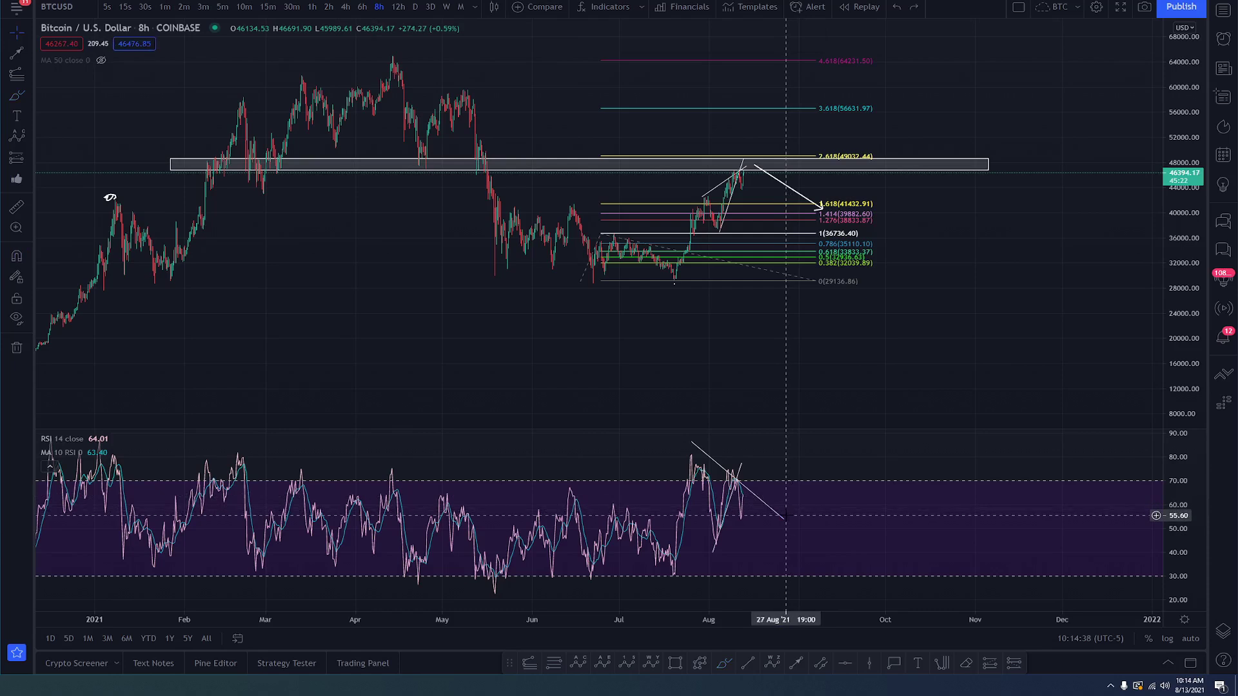
drag(784, 519, 797, 503)
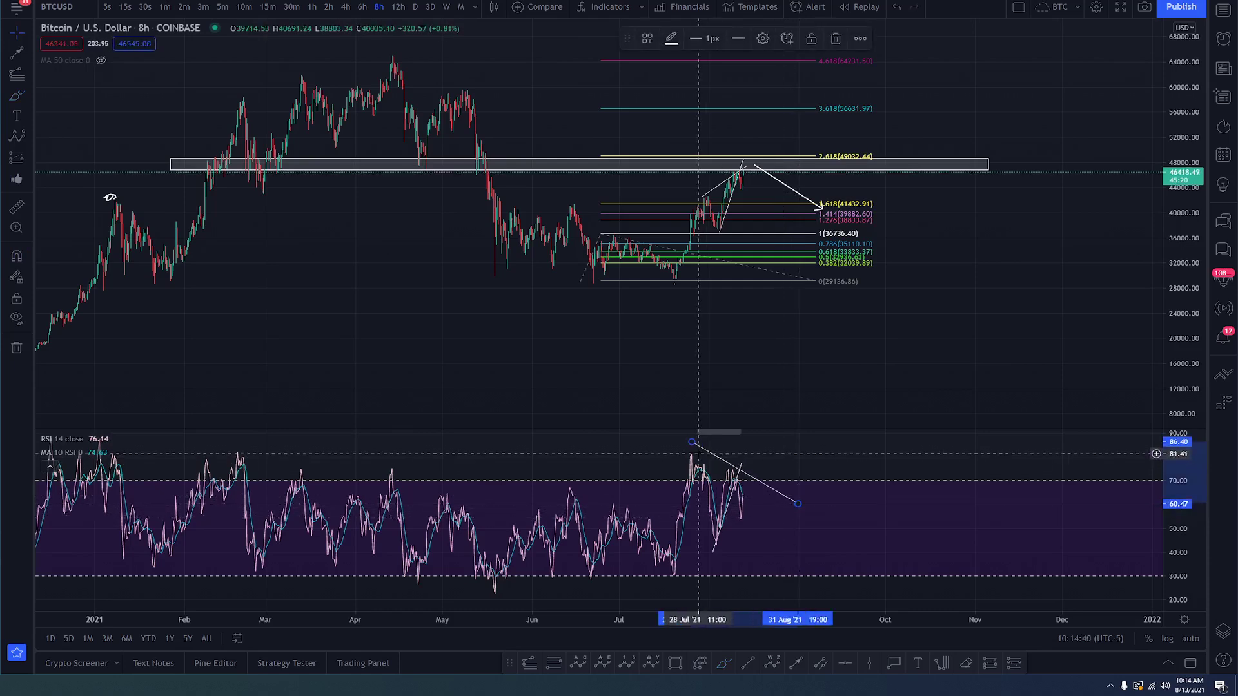
drag(692, 444, 680, 449)
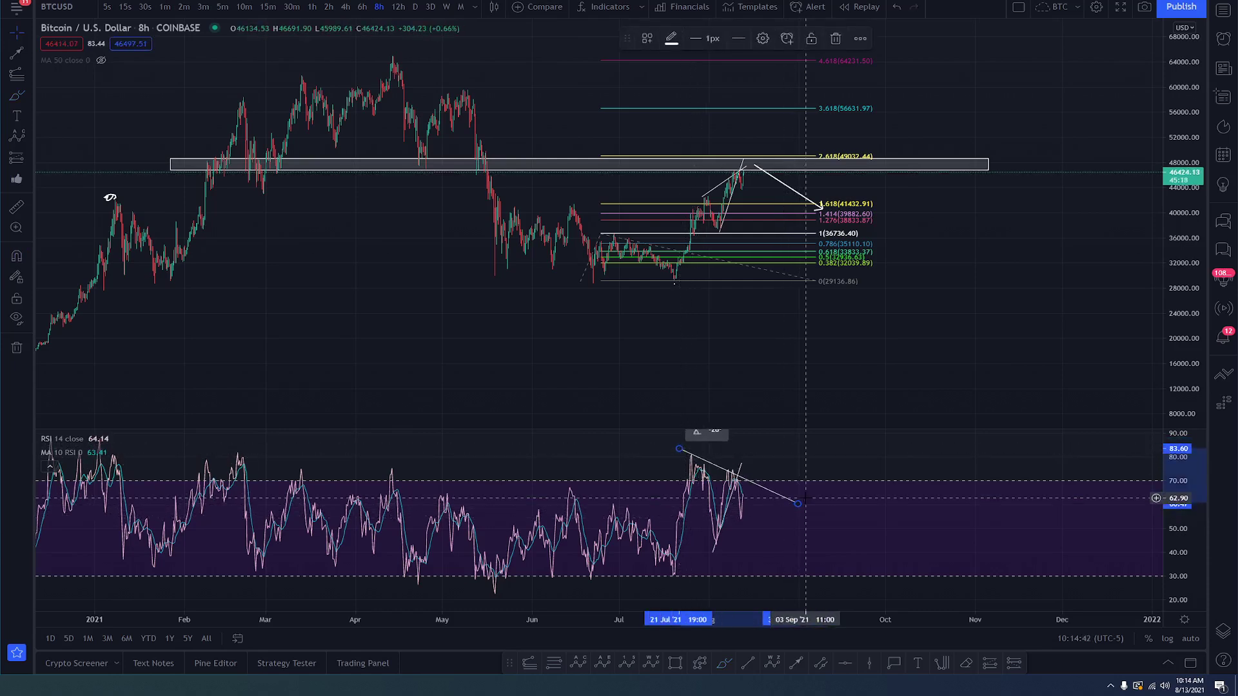
drag(799, 504, 804, 498)
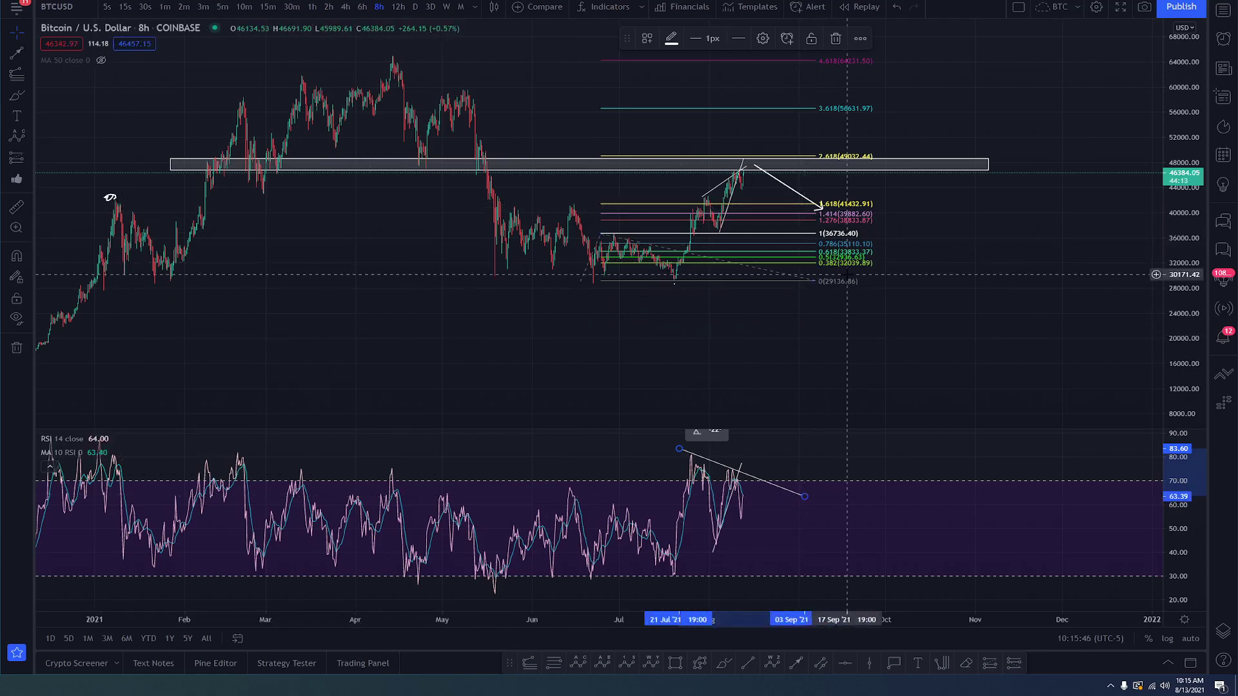
scroll(1096, 258, up, 3)
drag(1096, 187, 1100, 251)
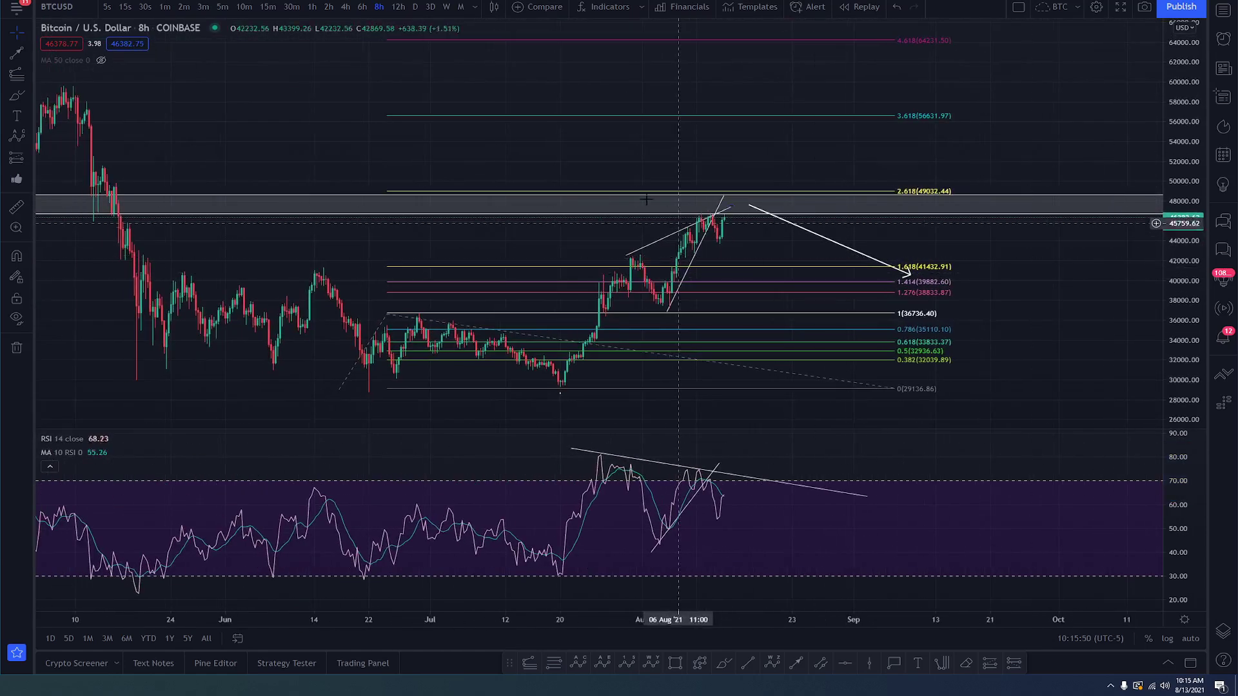
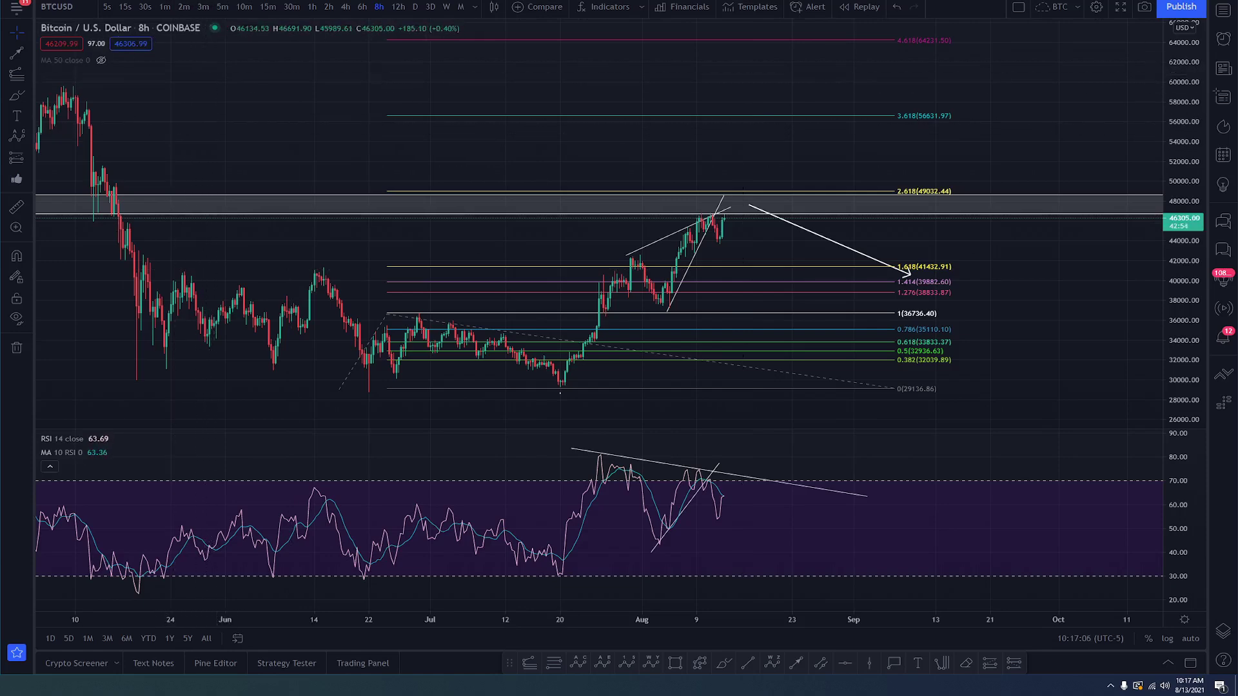
Step: Switch to the ETHUSDT perpetual contract chart and set its interval to 5 minutes
key(ctrl+Tab)
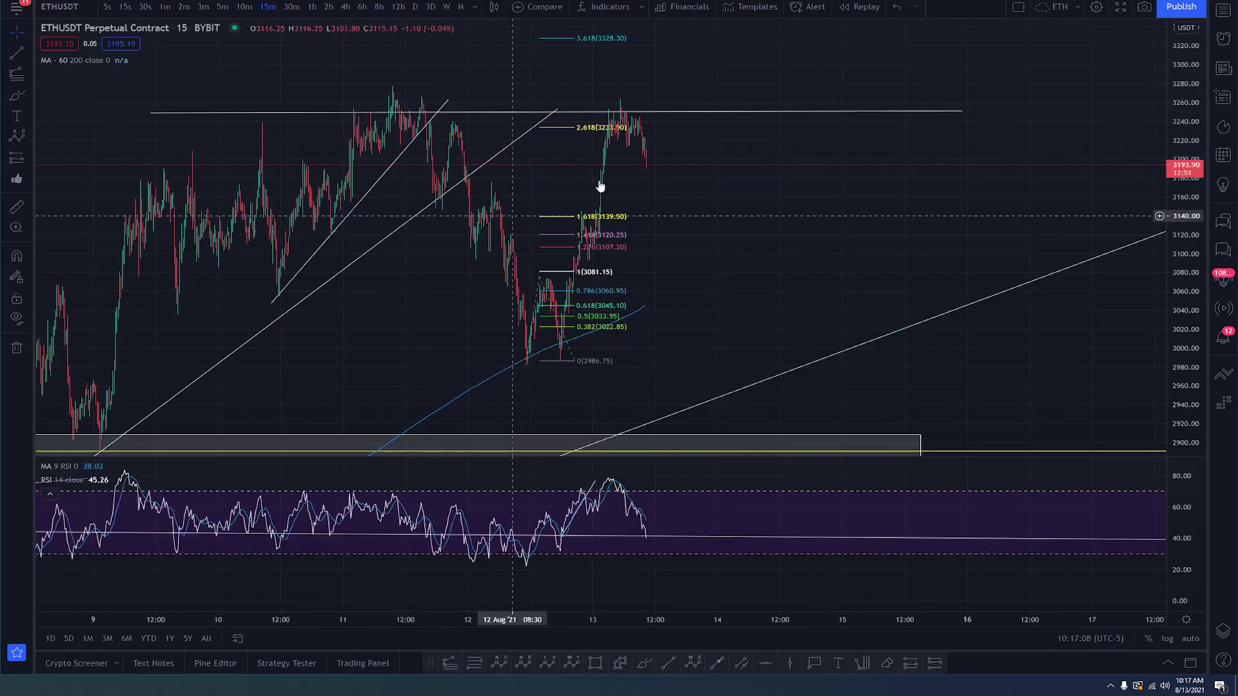
scroll(495, 231, right, 10)
scroll(566, 194, left, 8)
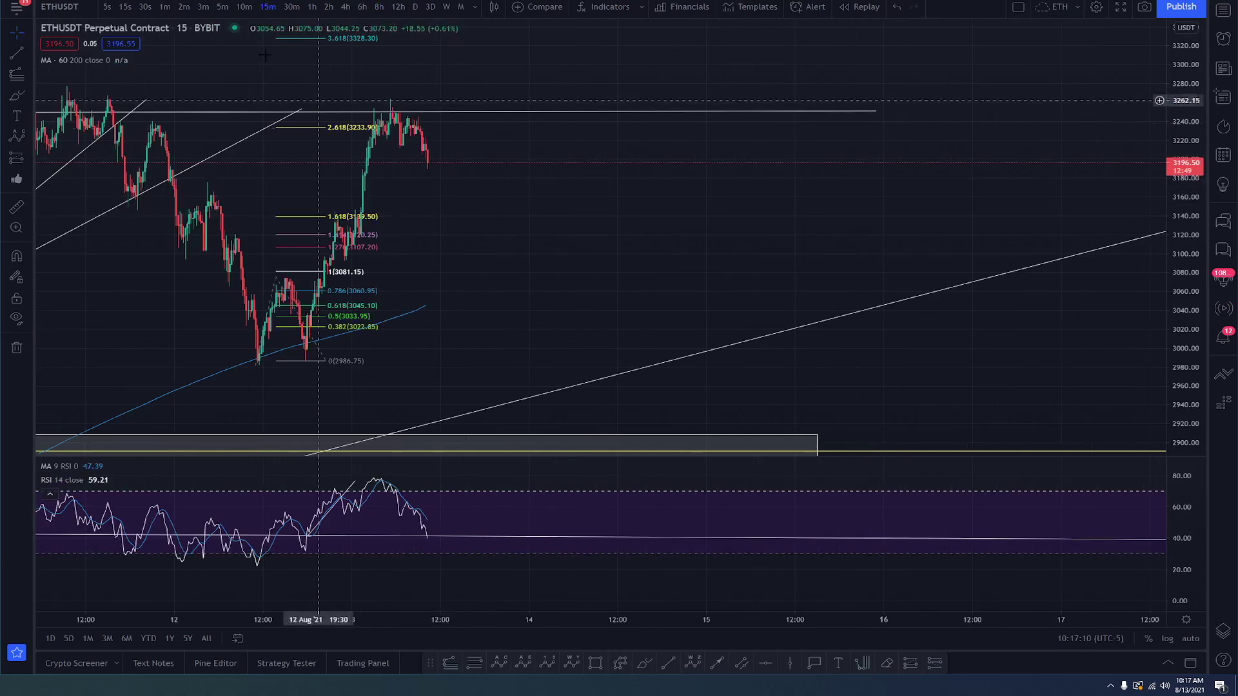
click(222, 7)
Step: Draw a trend-based Fibonacci extension on the 13 August pullback, with anchors at about 3262, 3213 and 3244
click(17, 75)
click(307, 101)
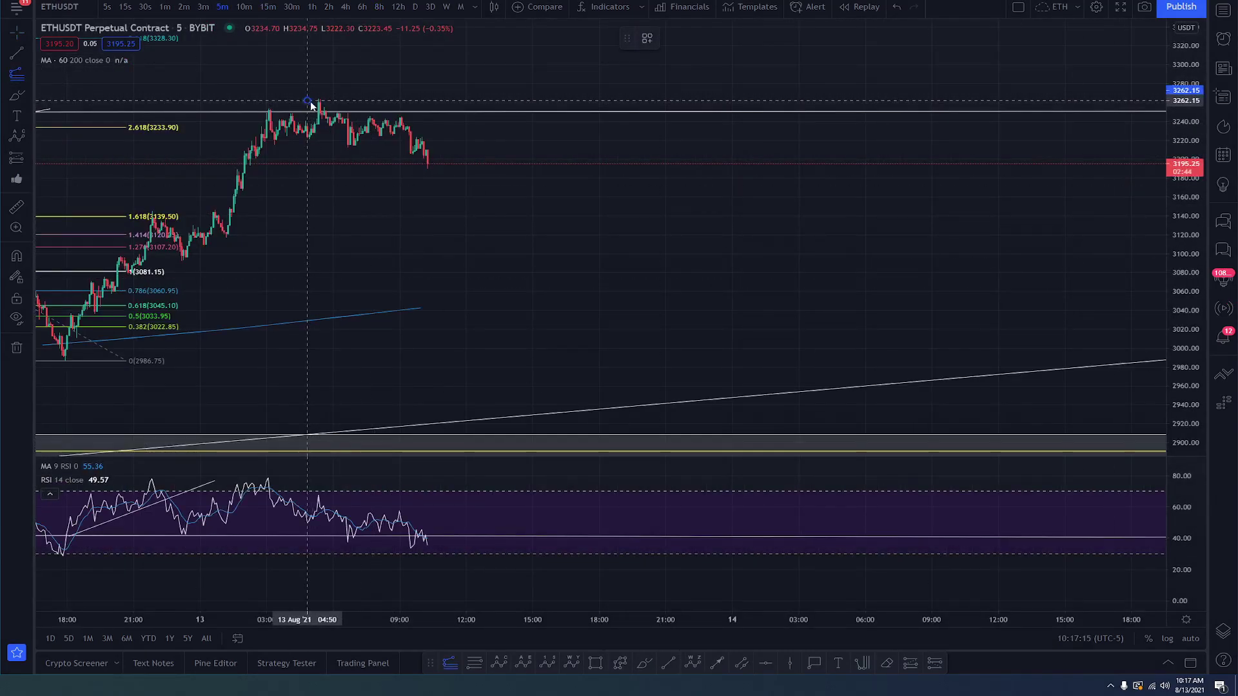
click(335, 147)
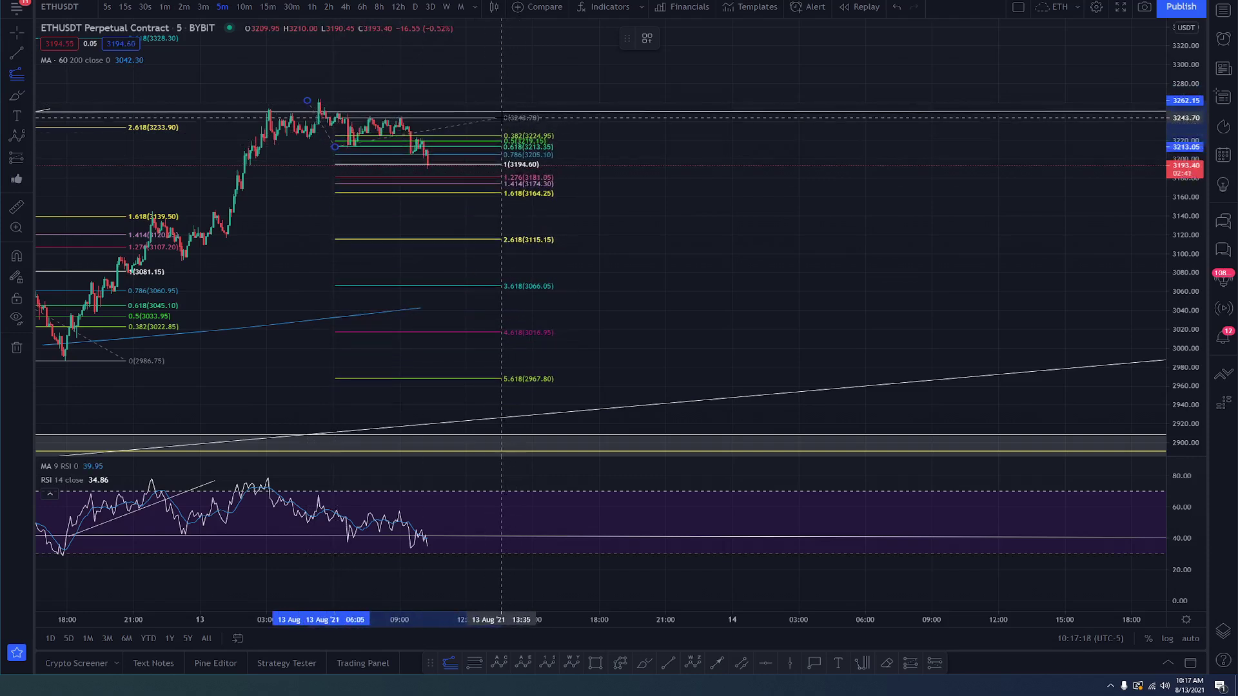
click(502, 117)
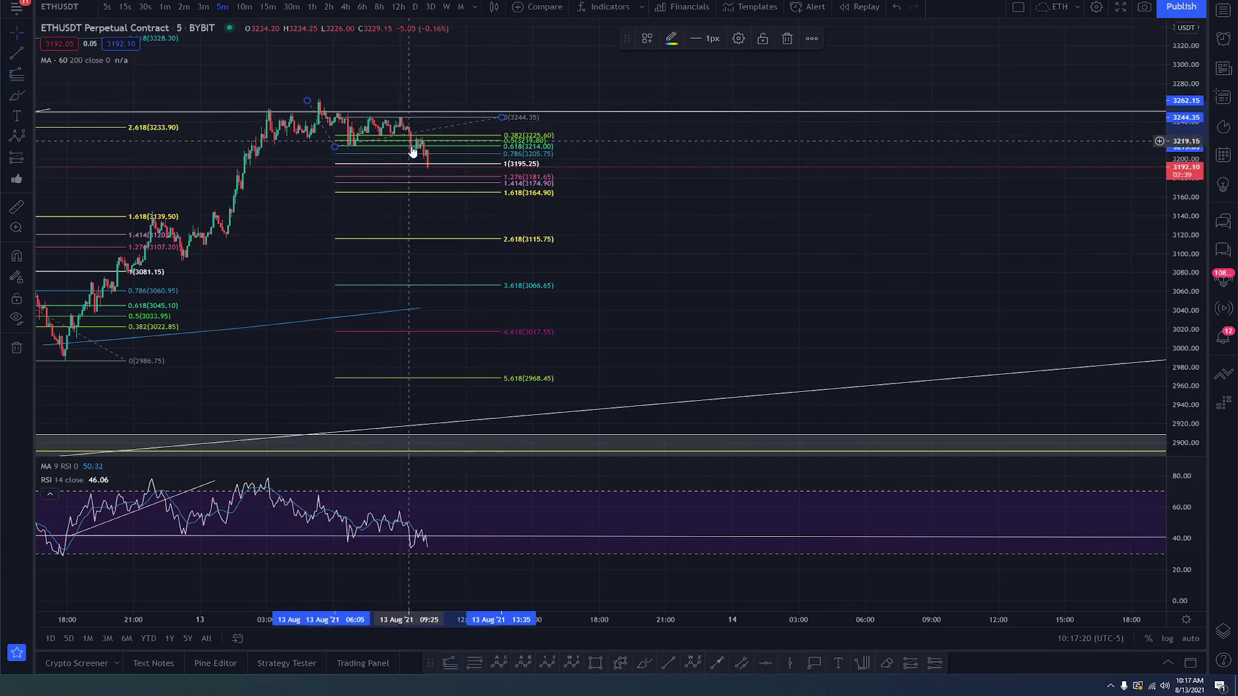
Step: Sketch the latest RSI drop, mark the 12 August evening price low, and brush strokes linking its RSI low to the current one
scroll(864, 193, down, 3)
drag(878, 199, 836, 170)
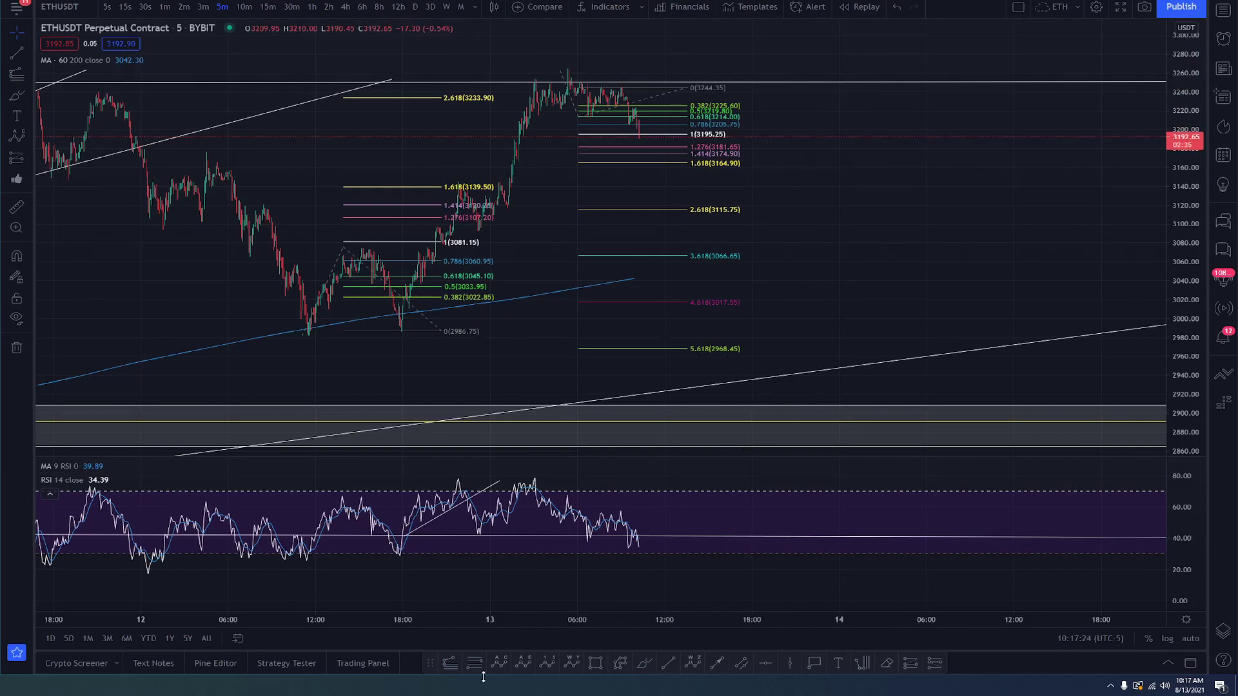
click(643, 663)
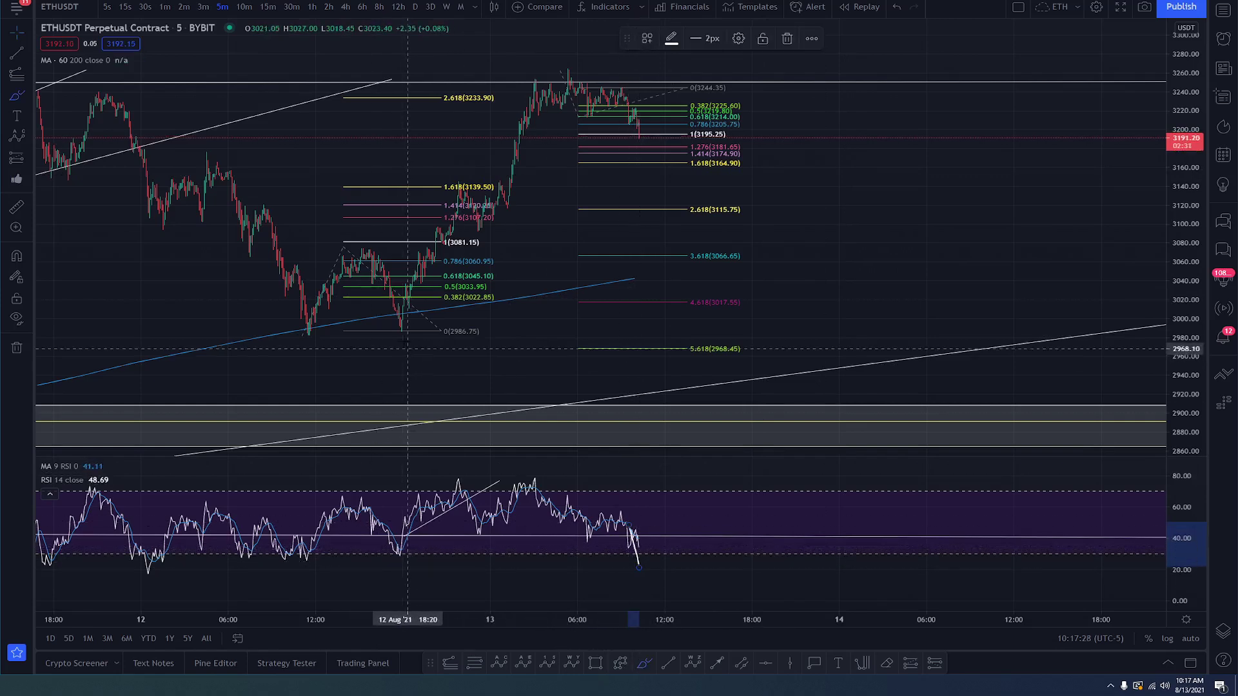
drag(403, 335, 410, 332)
mouse_move(400, 565)
mouse_down()
mouse_move(658, 561)
mouse_move(399, 552)
mouse_up()
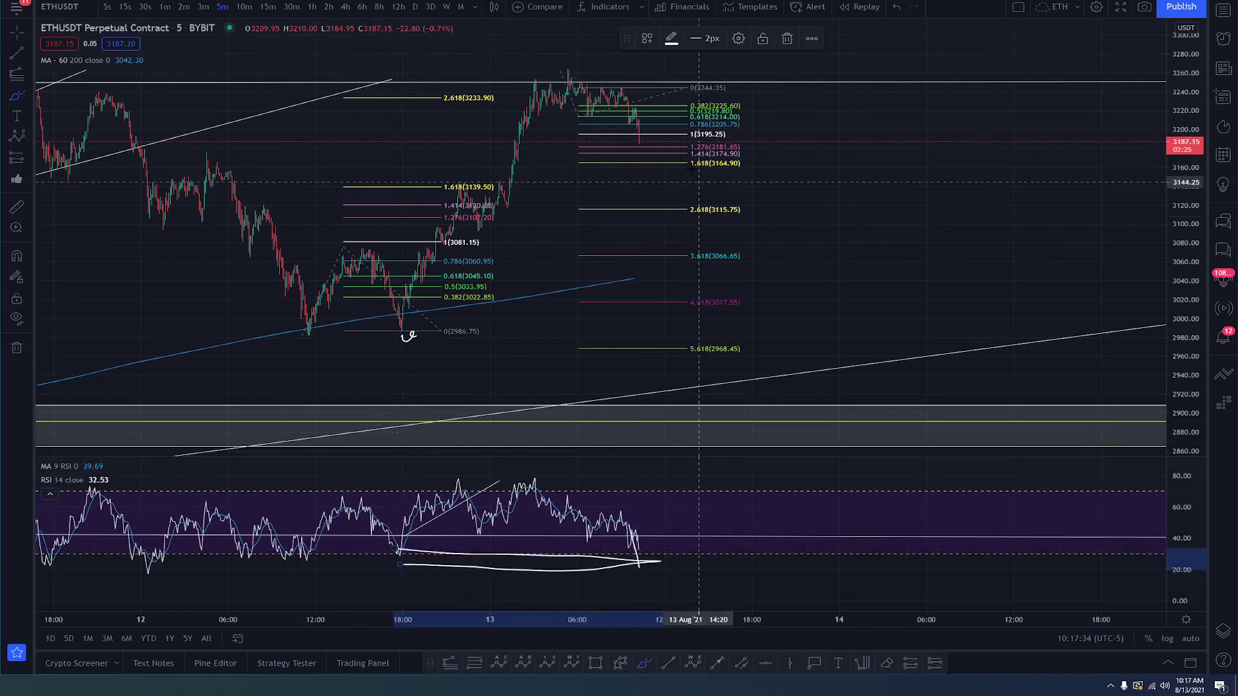
Step: Sketch two rising strokes from the 12 August price low to the current price, with another stroke beneath the RSI lows
drag(404, 335, 659, 128)
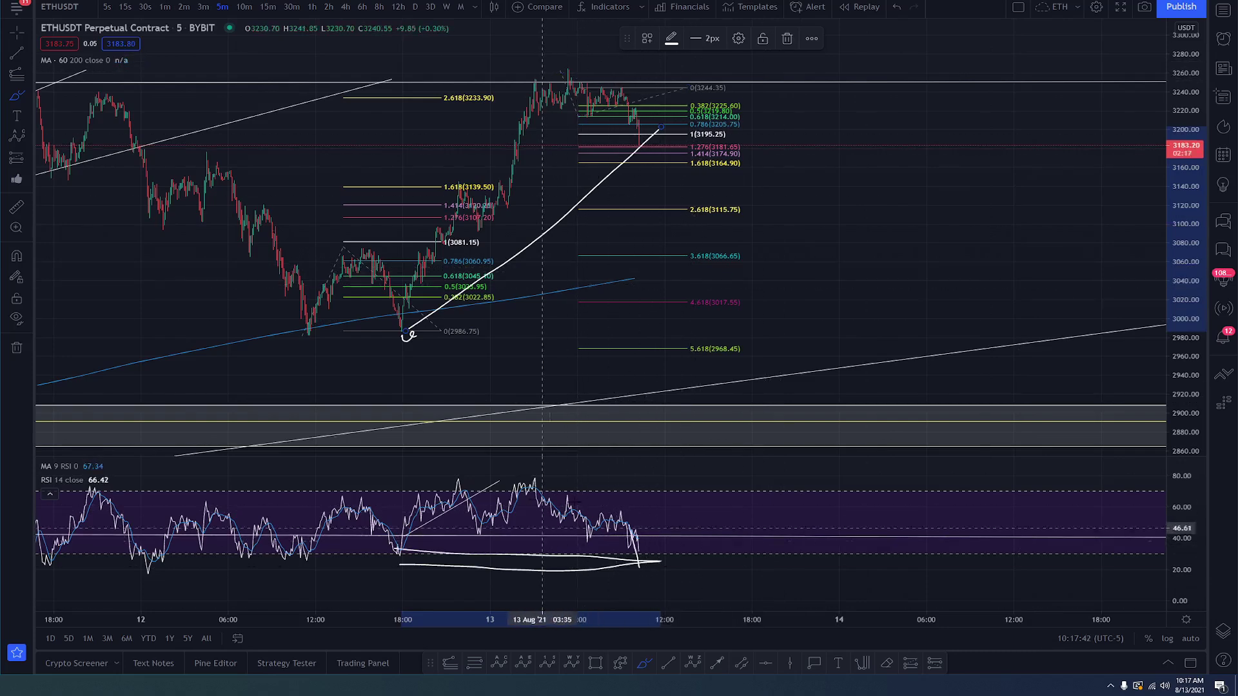
click(452, 567)
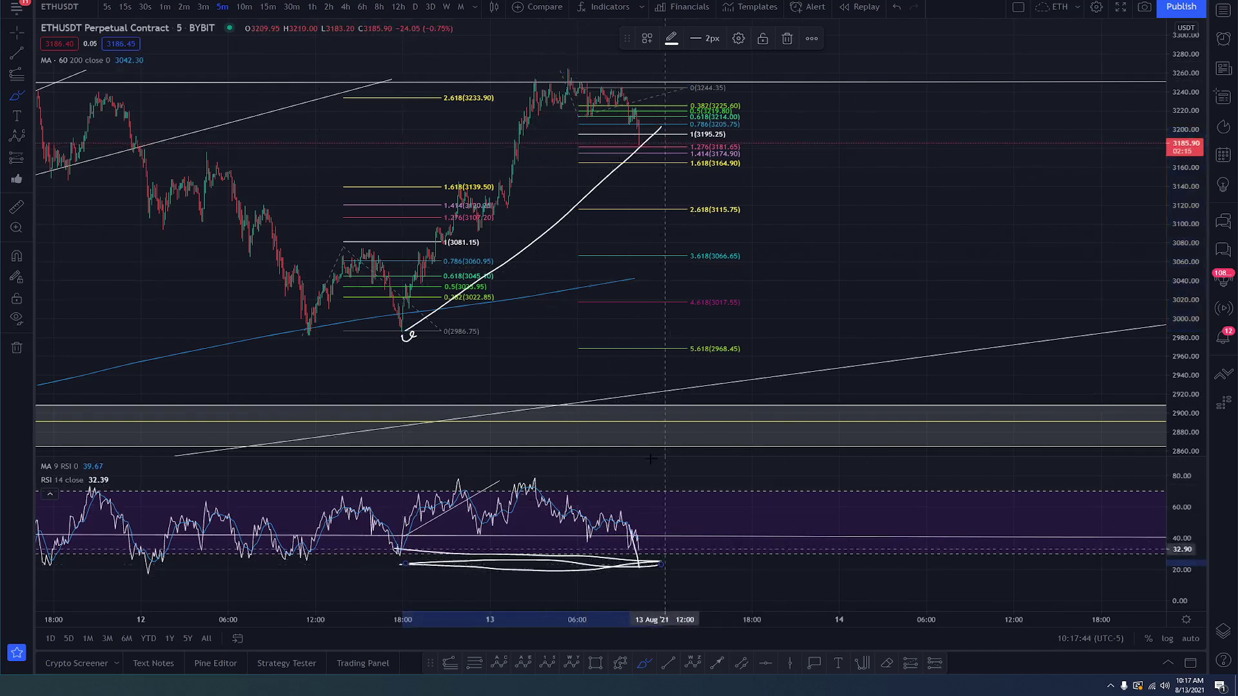
drag(390, 332, 661, 126)
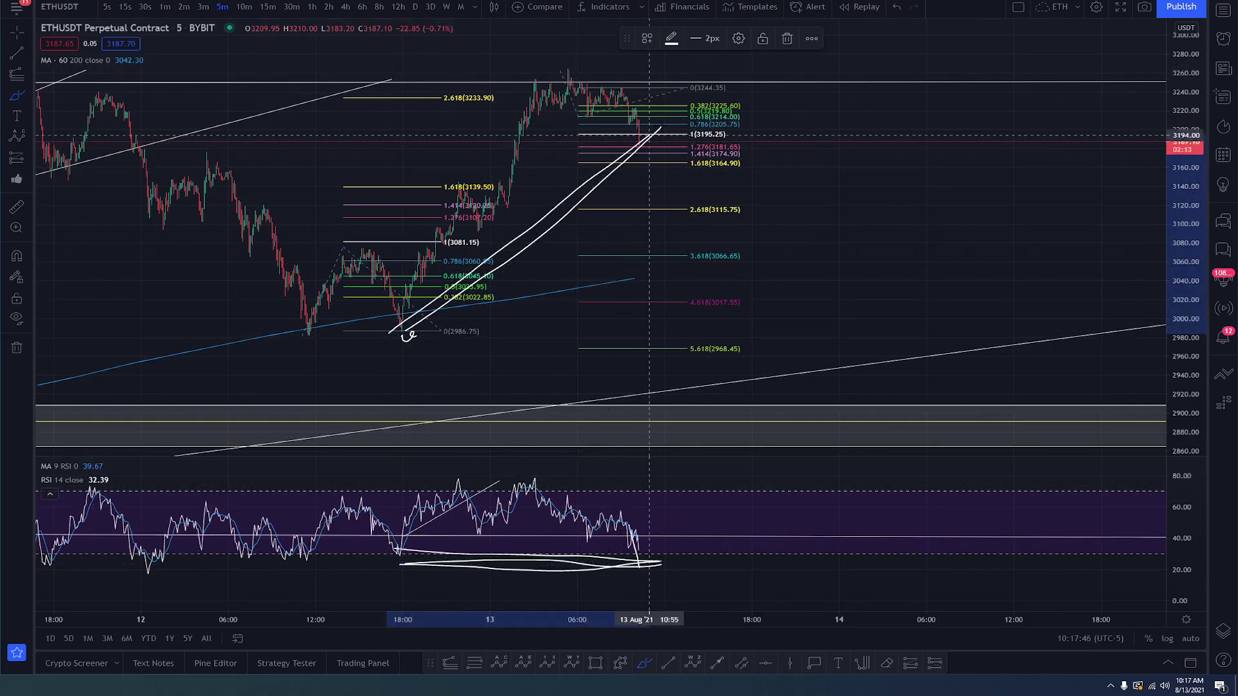
Step: Sketch wave strokes over the 13 August pullback and 12 August swing, and a rally path projecting above the horizontal resistance line
mouse_move(568, 71)
mouse_down()
mouse_move(583, 113)
mouse_move(610, 94)
mouse_move(638, 140)
mouse_up()
mouse_move(287, 346)
mouse_down()
mouse_move(333, 275)
mouse_move(369, 252)
mouse_up()
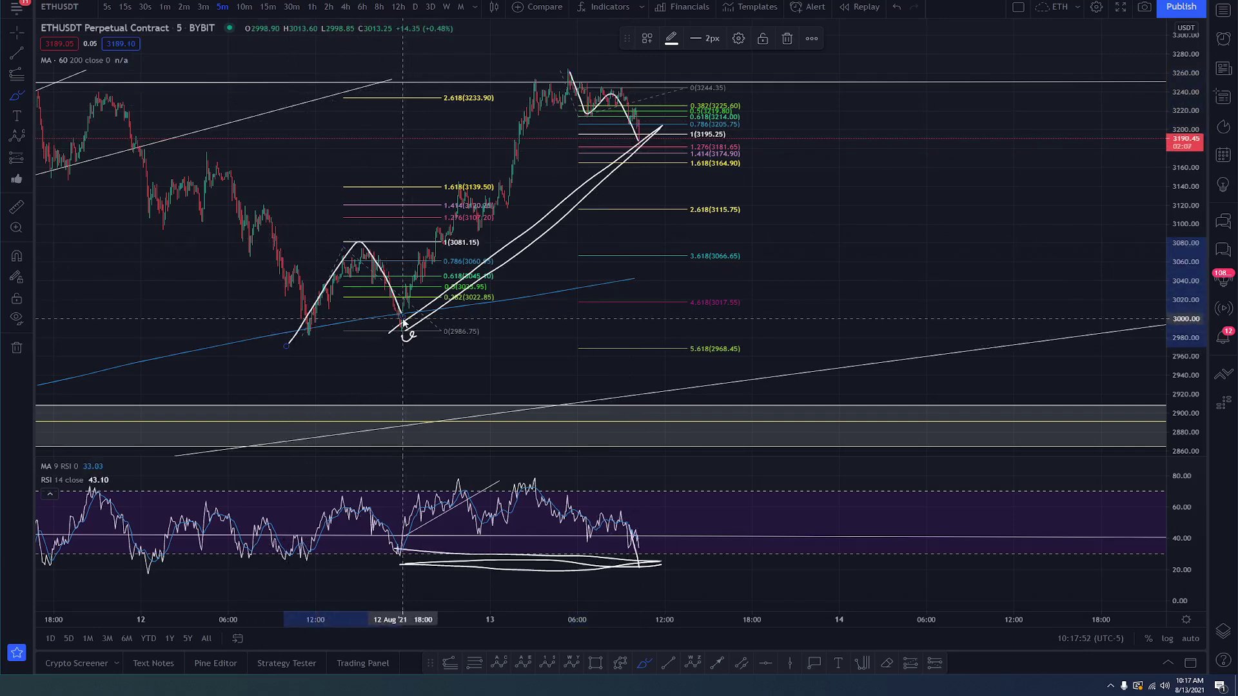
mouse_move(402, 314)
mouse_down()
mouse_move(562, 70)
mouse_move(637, 144)
mouse_move(673, 40)
mouse_up()
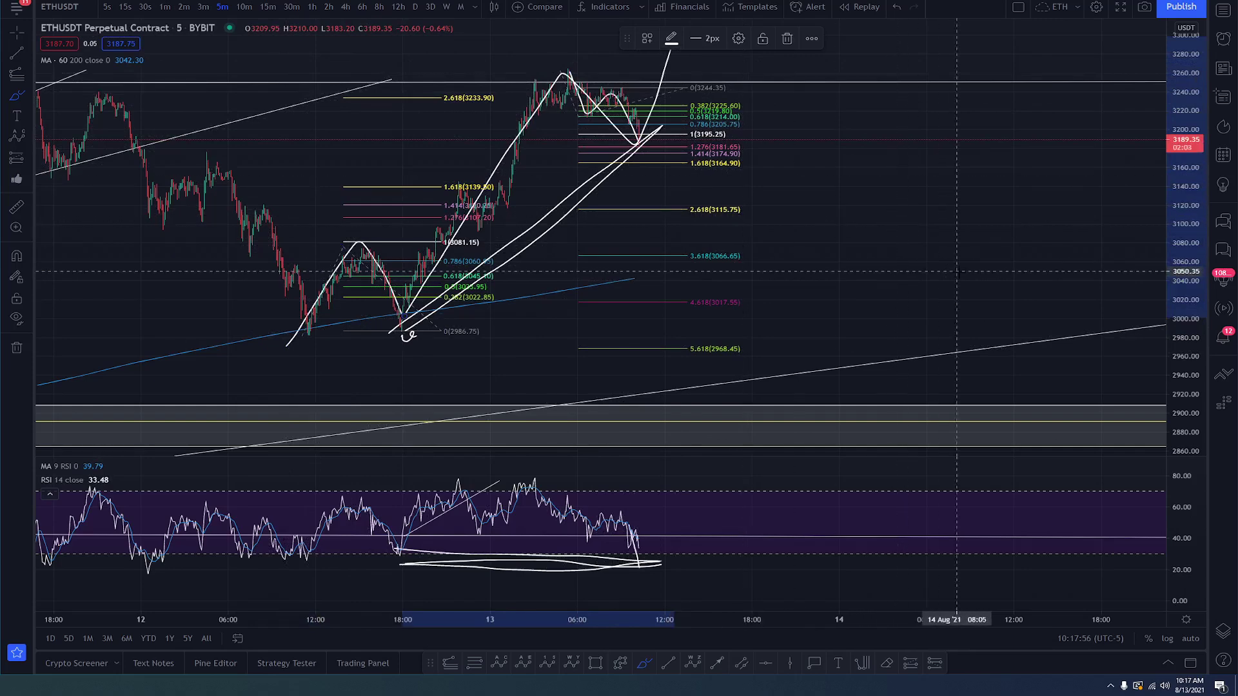
Step: Undo the freehand wave and rising price strokes and the last stroke beneath the RSI lows
key(ctrl+z)
key(ctrl+z)
key(ctrl+z)
key(ctrl+z)
key(ctrl+z)
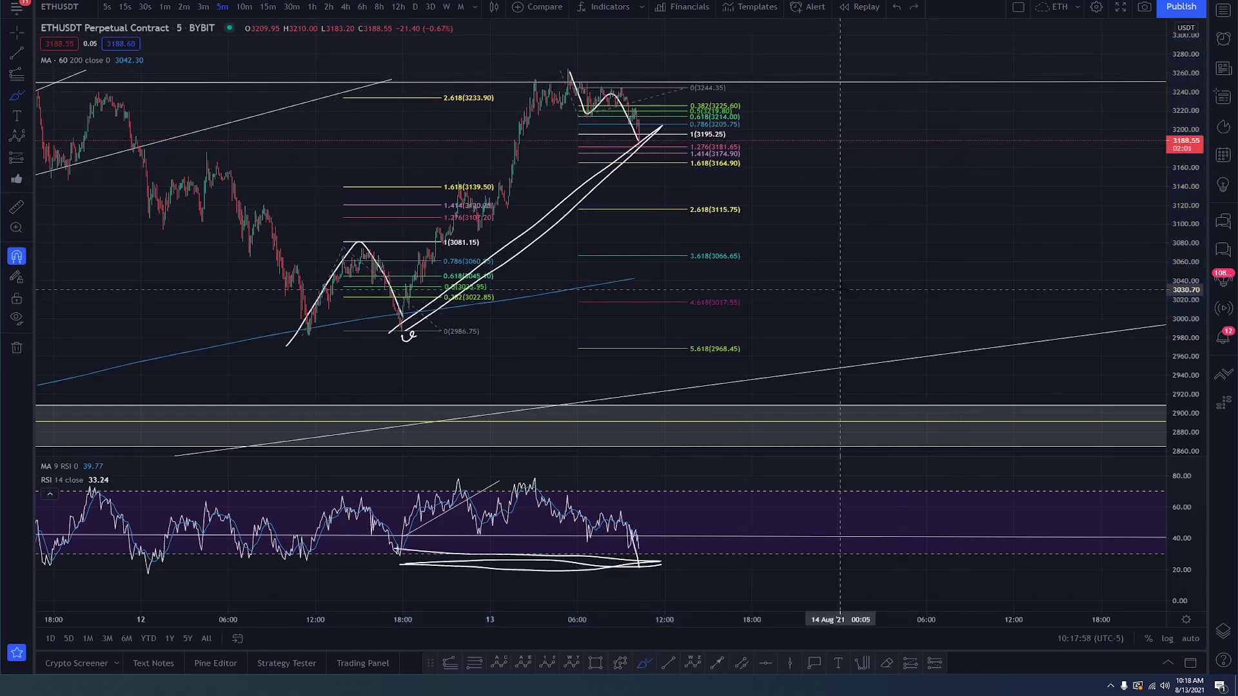
scroll(759, 266, down, 5)
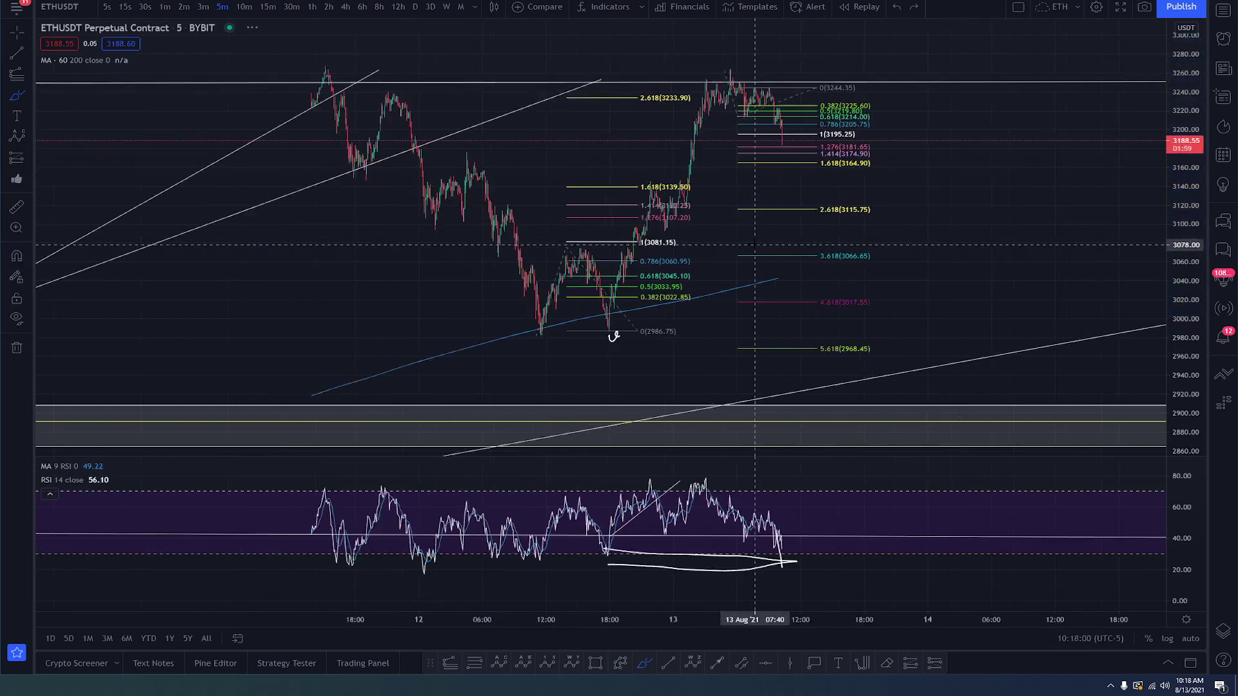
Step: Delete both Fibonacci extensions, the one on the 13 August pullback and the one on the 12 August rally
drag(1182, 111, 1182, 122)
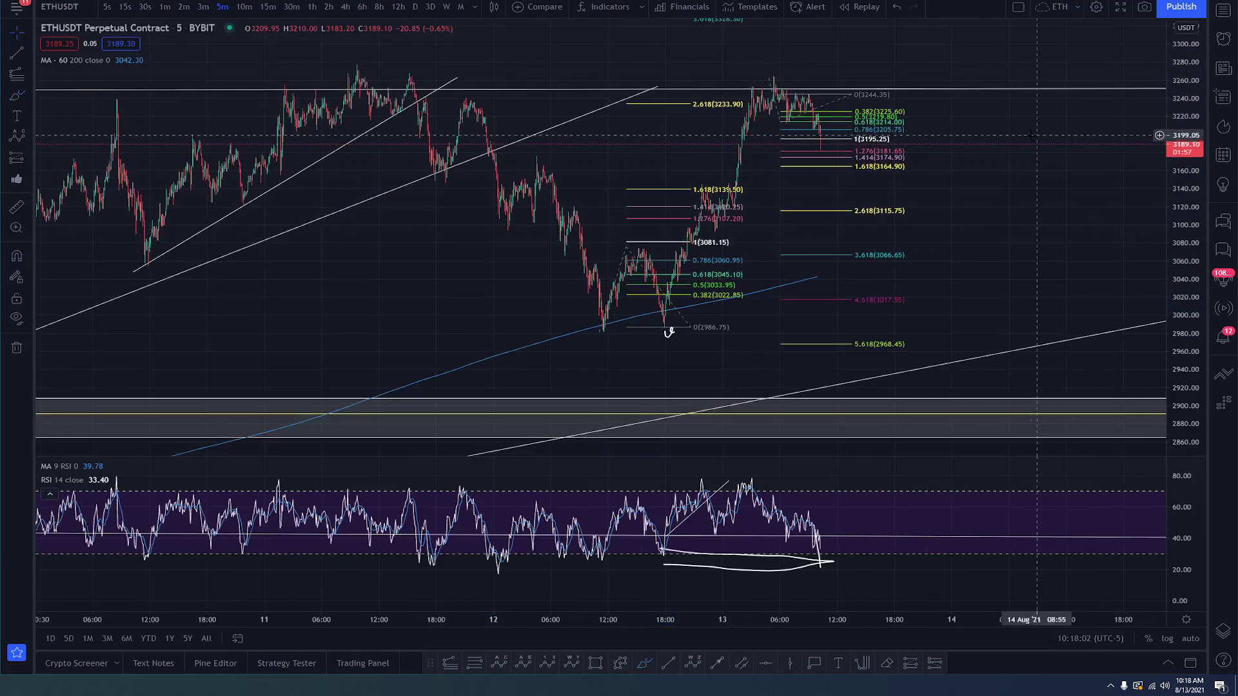
drag(1005, 190, 958, 213)
click(788, 183)
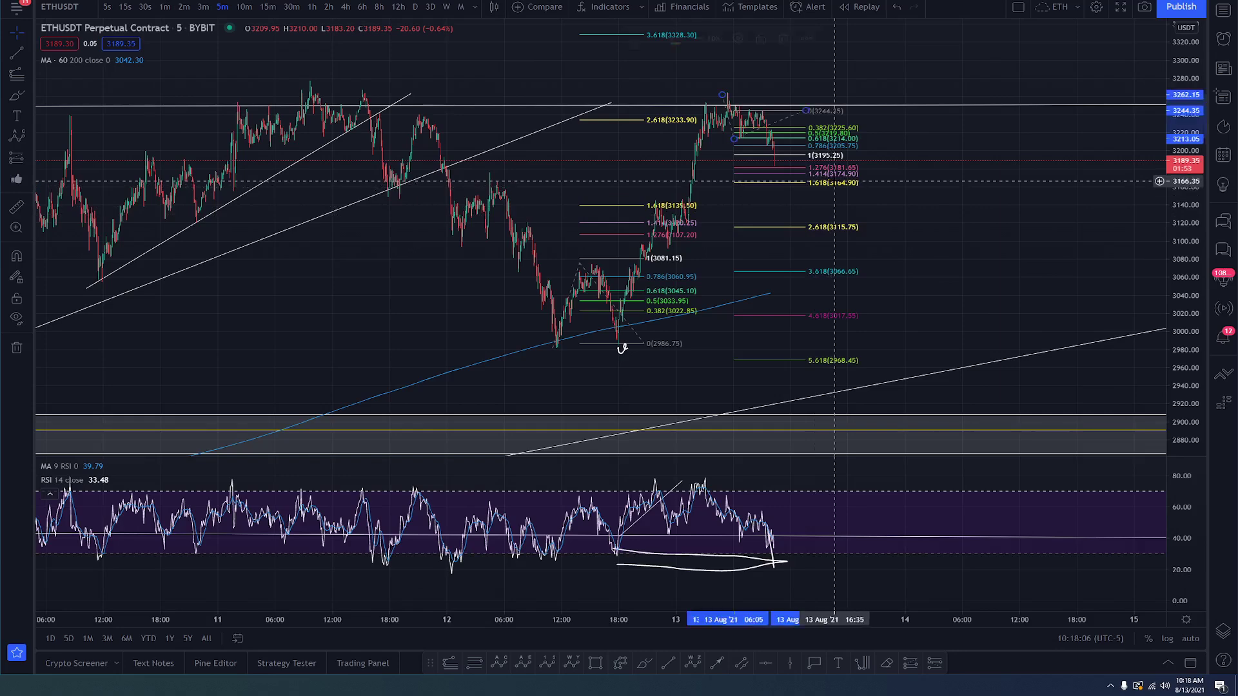
key(Delete)
click(693, 235)
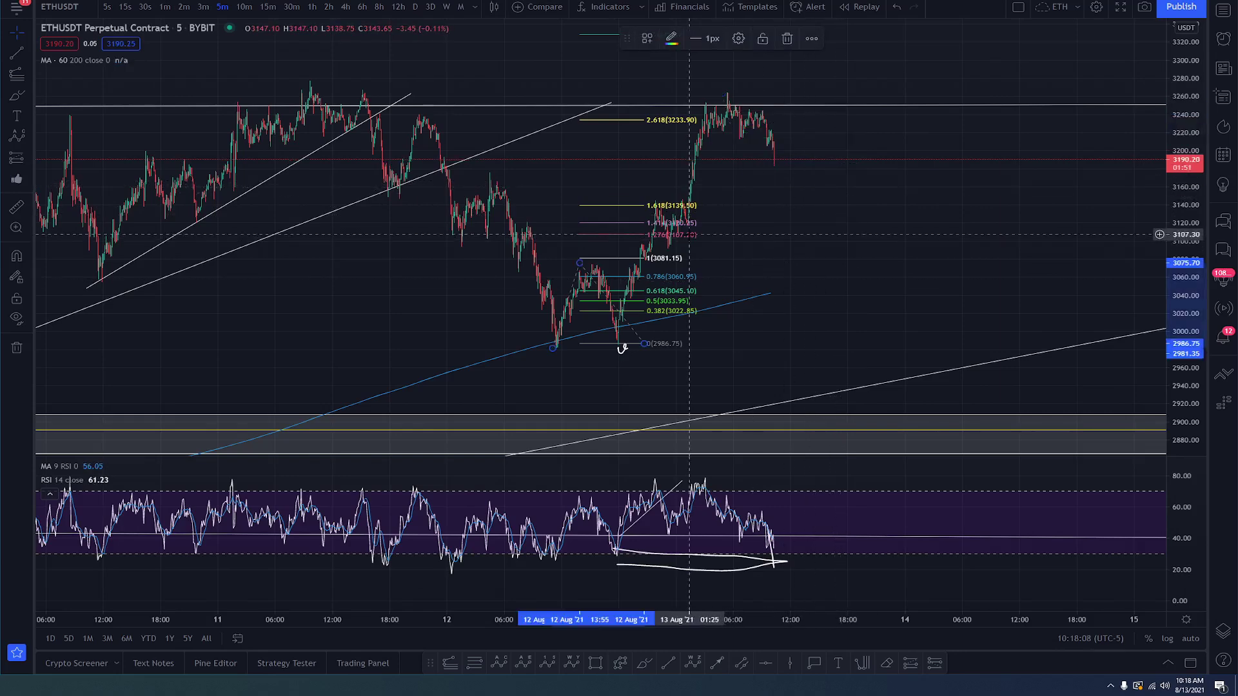
key(Delete)
Step: Draw a trend-based Fibonacci extension from the 12 August low at 2980.95 to 3071.40, projected from 2985.45
drag(806, 231, 781, 232)
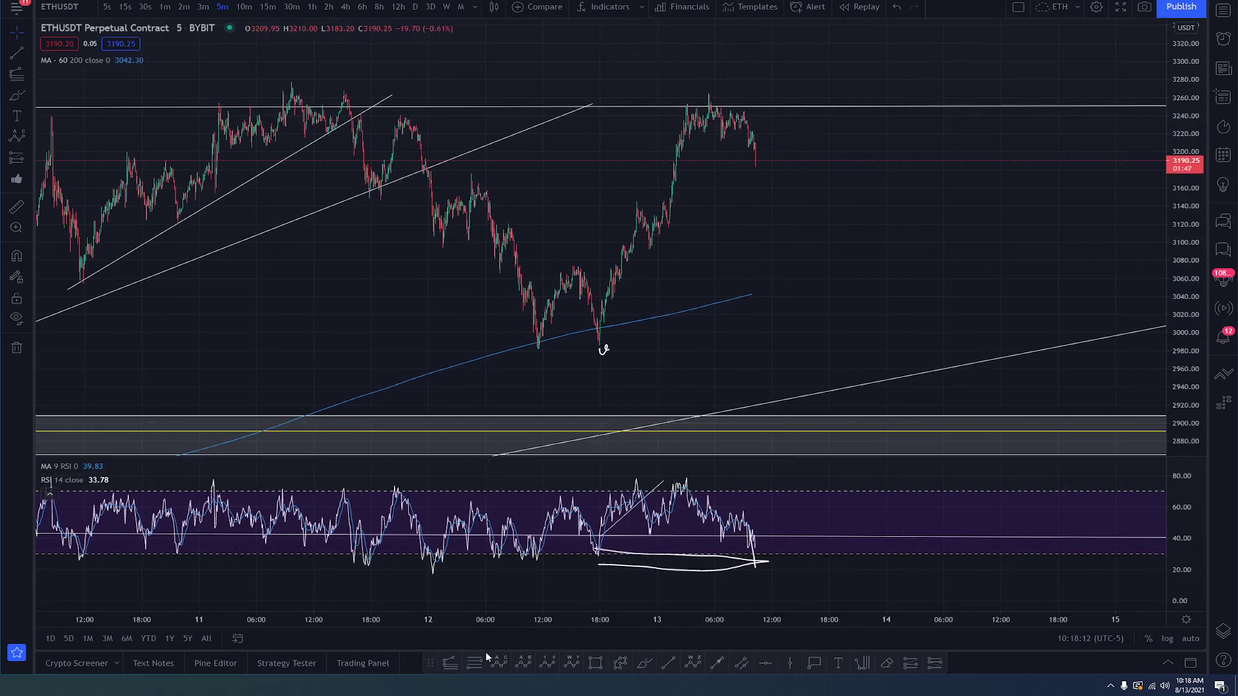
click(450, 665)
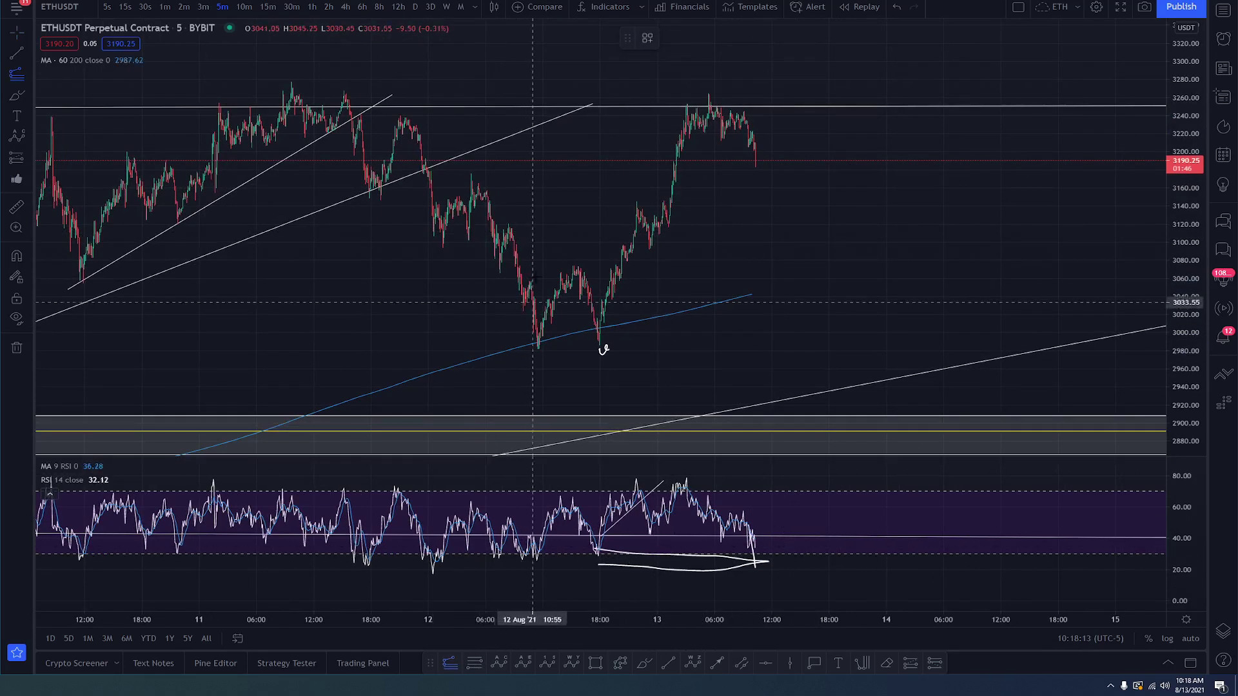
click(529, 349)
click(556, 268)
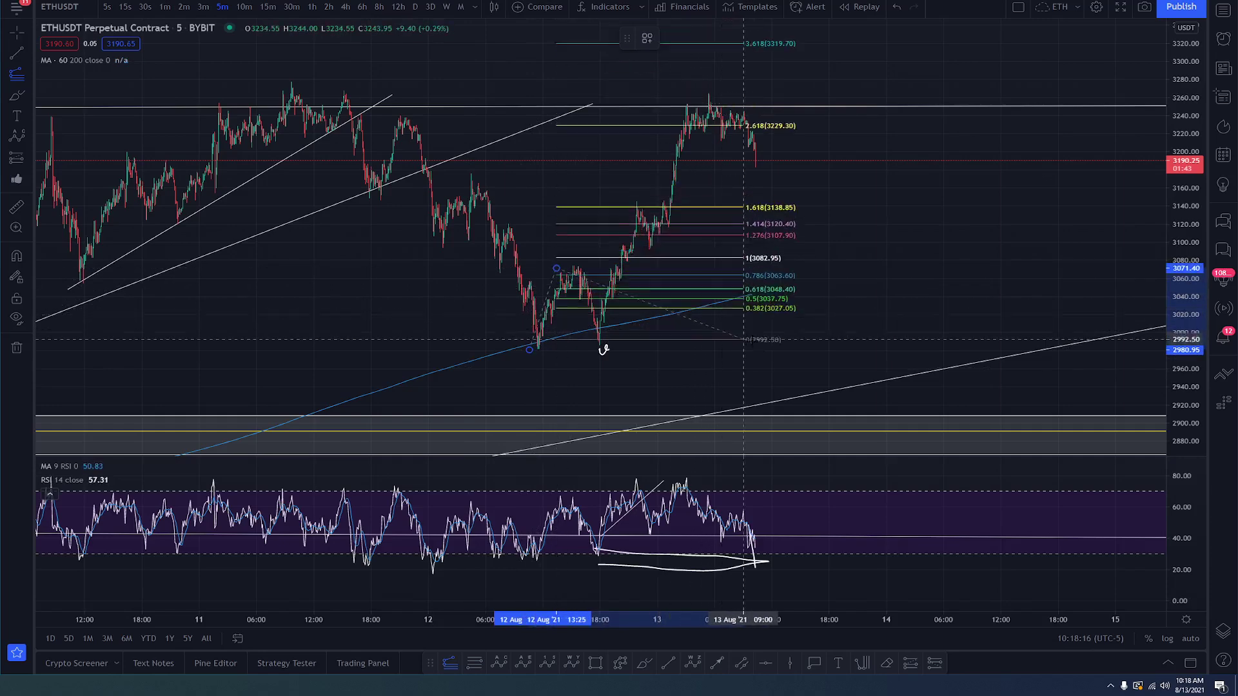
click(772, 346)
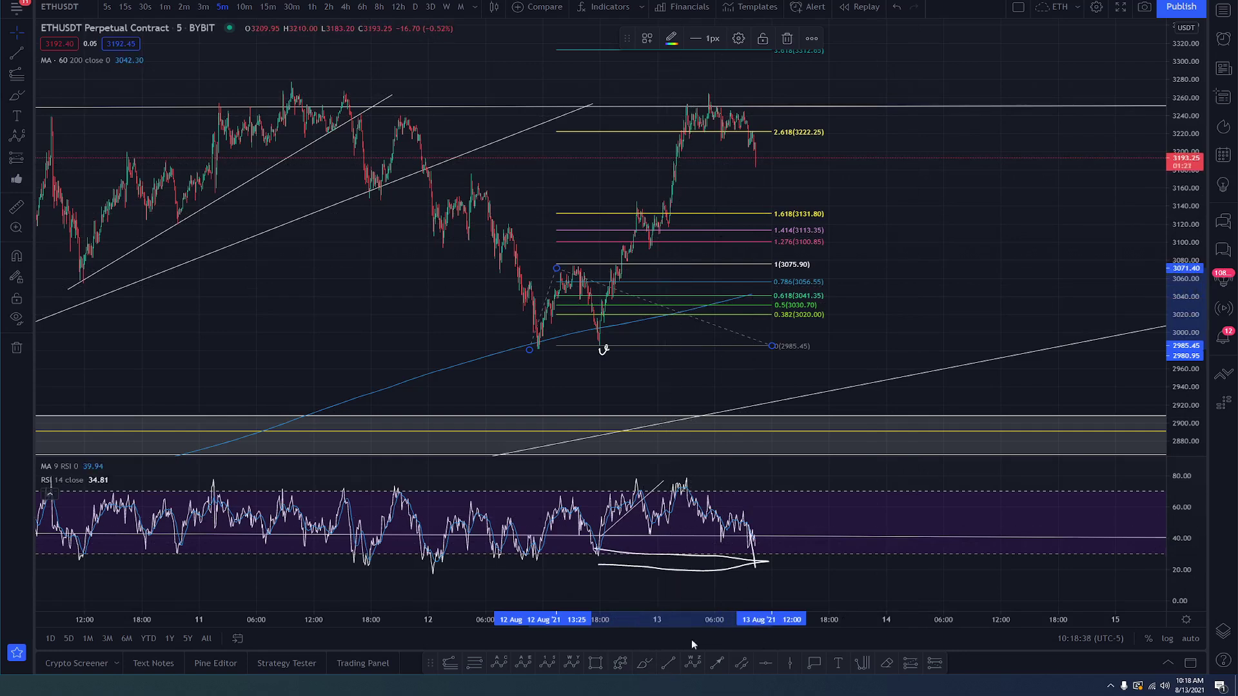
Step: Brush one stroke joining the two latest RSI highs and another joining the matching price highs
click(645, 664)
drag(637, 473, 698, 482)
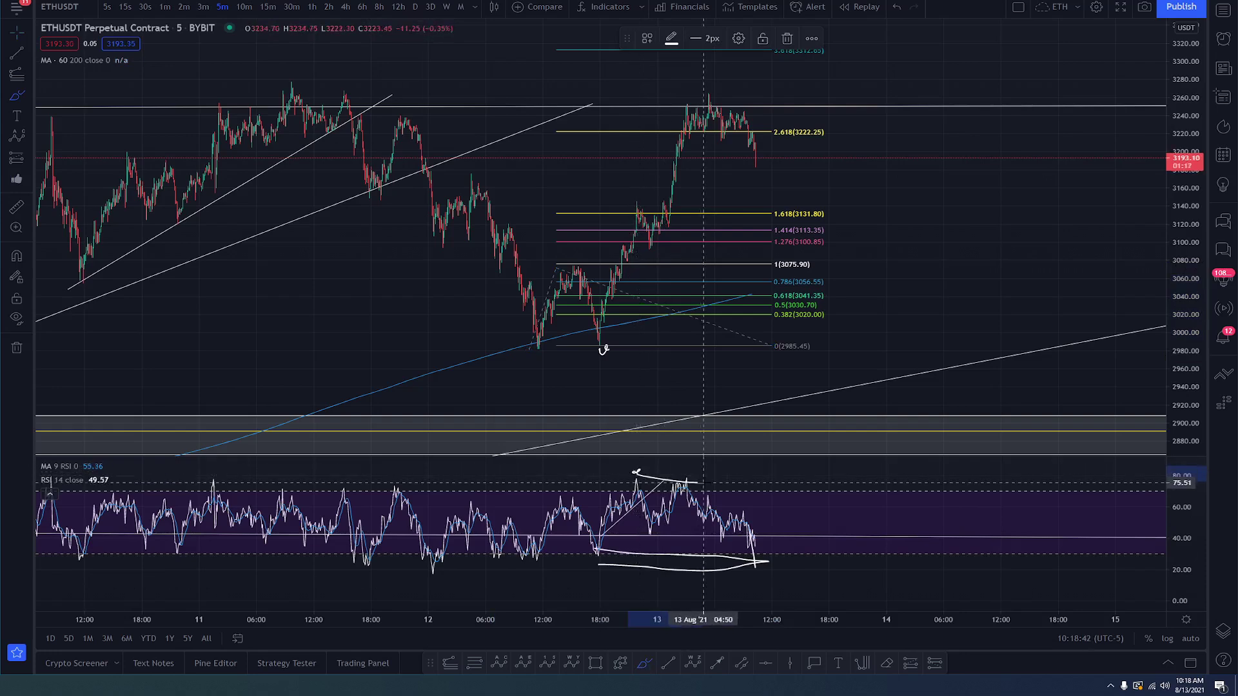
drag(635, 203, 693, 88)
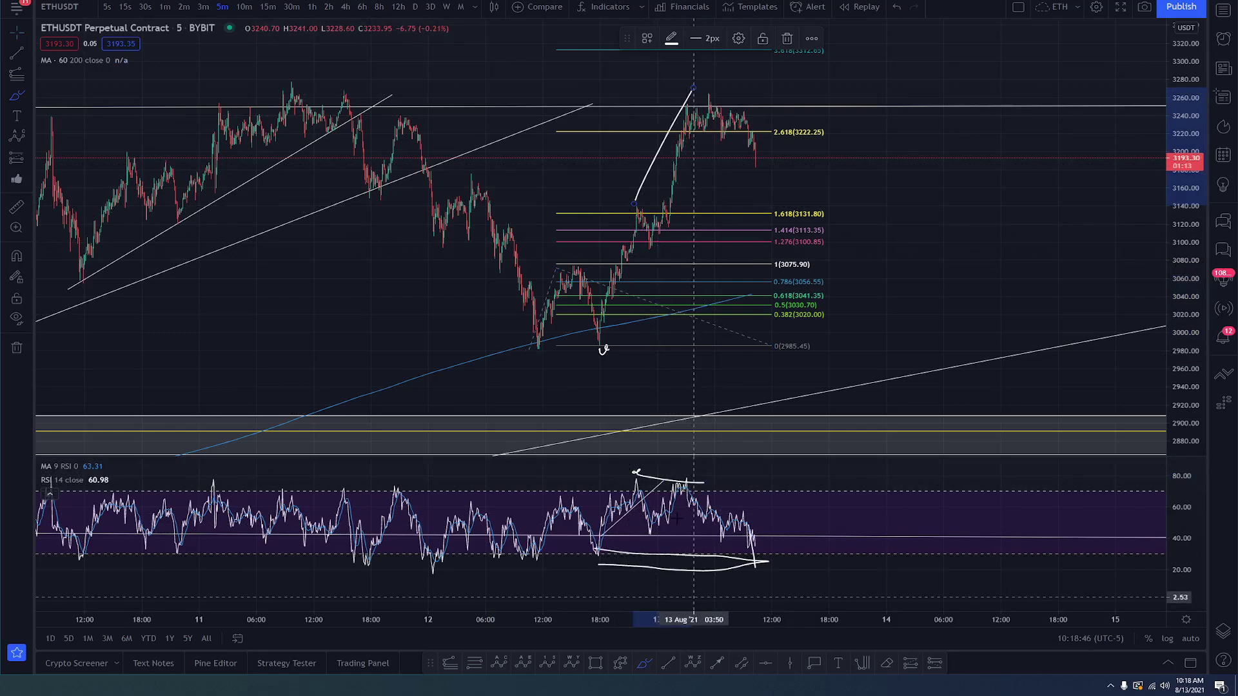
Step: Sketch the waves from the 12 August low to the 13 August high with a projected decline, and undo all the price-pane strokes just drawn
mouse_move(594, 336)
mouse_down()
mouse_move(620, 266)
mouse_move(650, 241)
mouse_move(703, 94)
mouse_up()
mouse_move(535, 345)
mouse_down()
mouse_move(603, 332)
mouse_move(707, 94)
mouse_move(756, 155)
mouse_move(777, 248)
mouse_move(826, 328)
mouse_move(815, 306)
mouse_up()
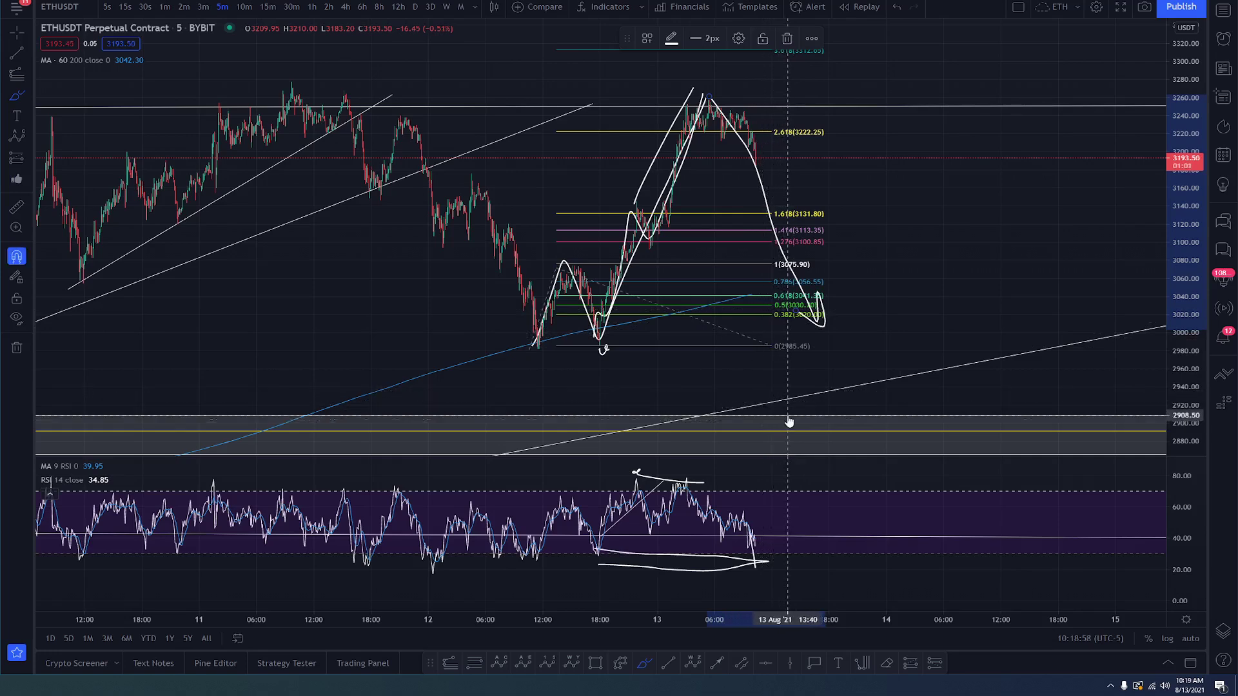
key(ctrl+z)
key(ctrl+z)
key(ctrl+z)
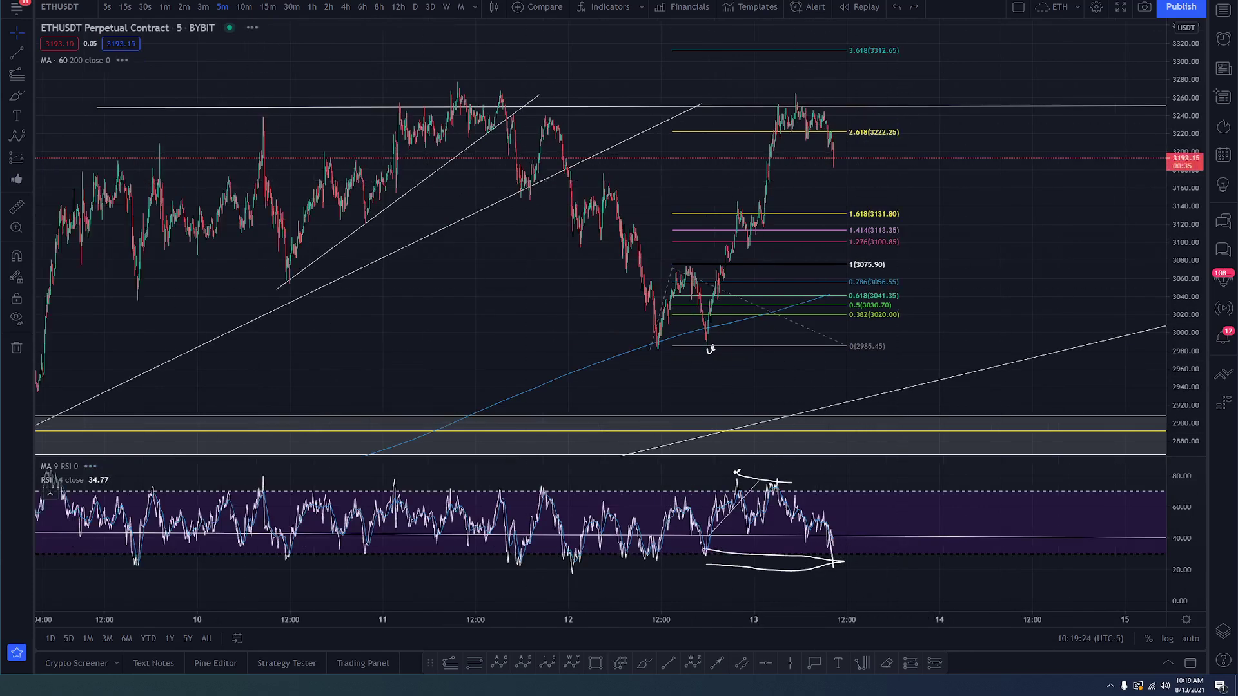
Step: Review the 8-hour Bitcoin chart, and return to the 5-minute ETHUSDT chart with a wider price and date range
key(ctrl+Tab)
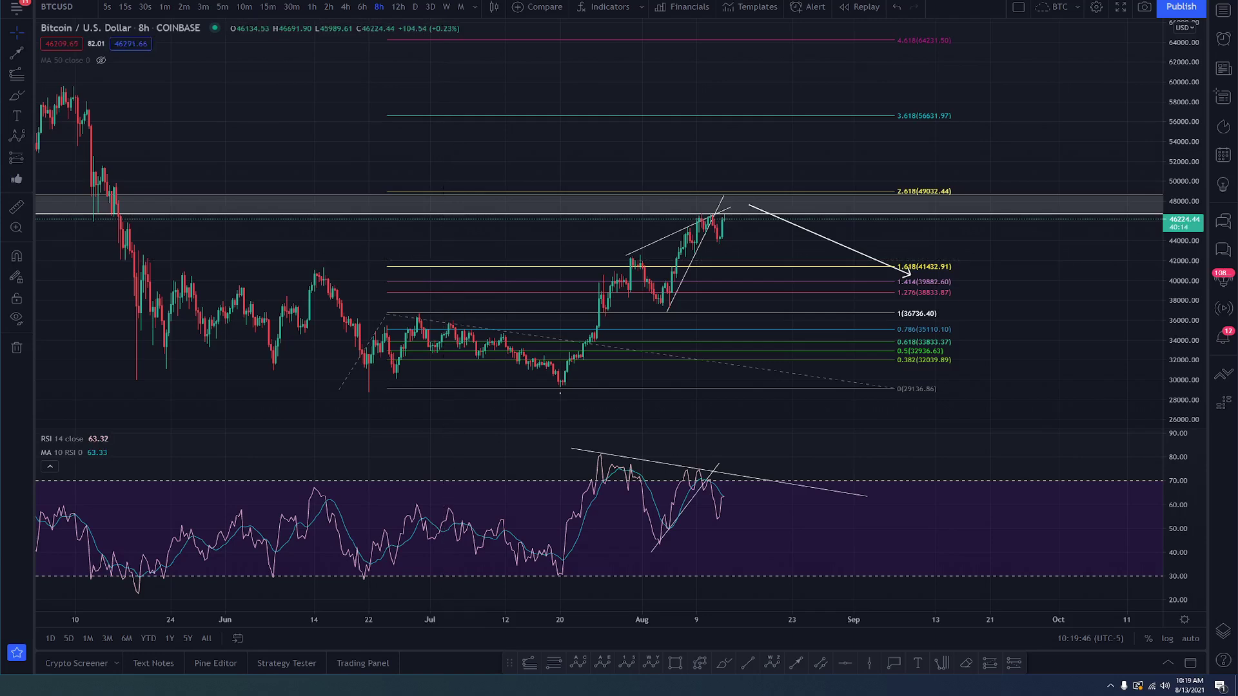
key(ctrl+Tab)
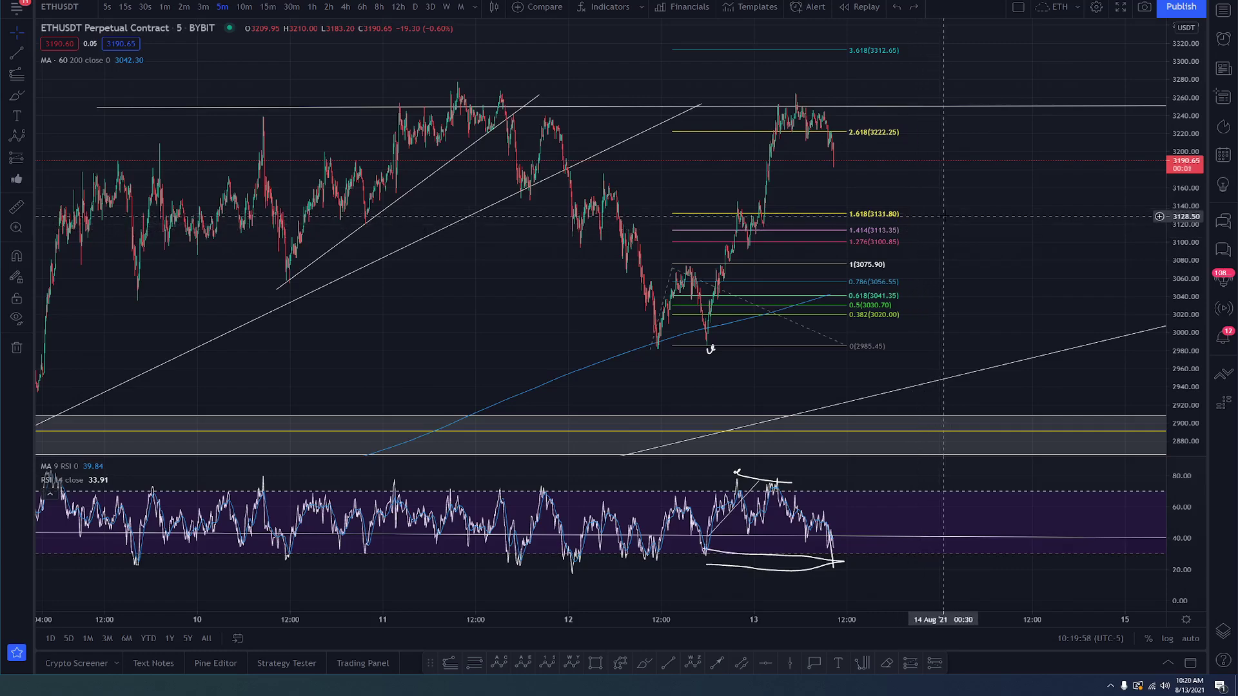
drag(1195, 71, 1195, 97)
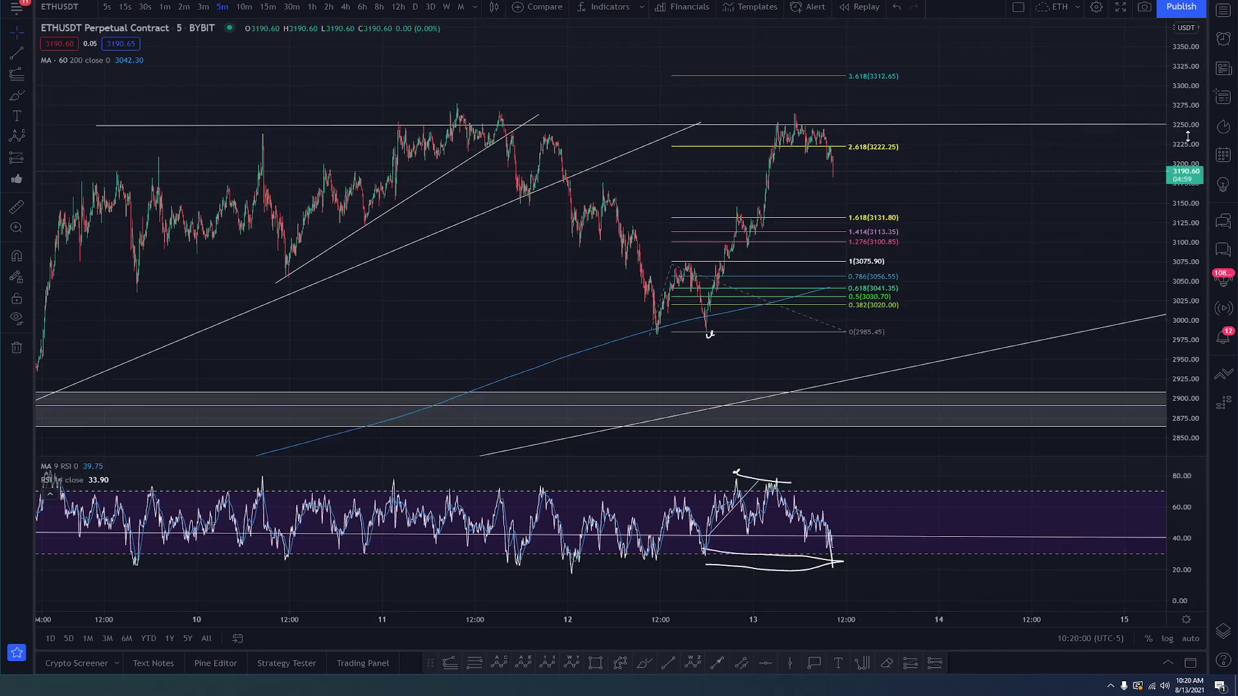
scroll(967, 232, down, 3)
drag(1022, 234, 911, 233)
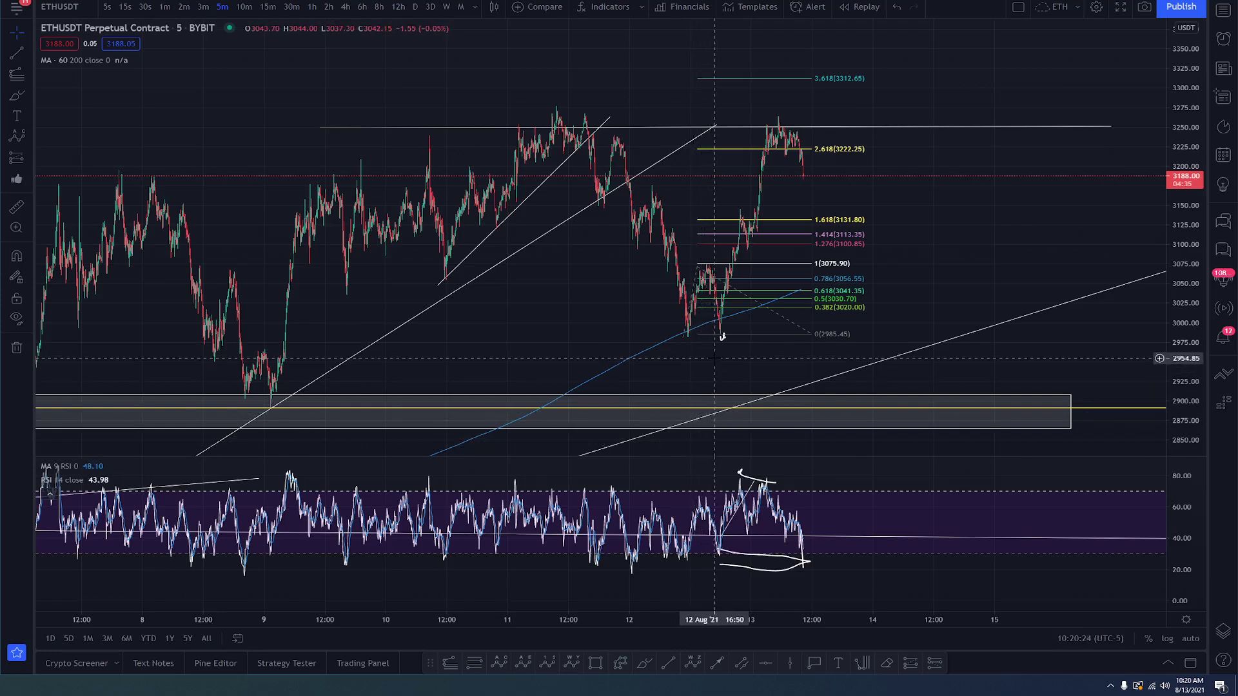
Step: Delete the brush strokes drawn above the recent RSI highs and beneath the RSI lows, keeping the RSI study
click(792, 556)
key(Delete)
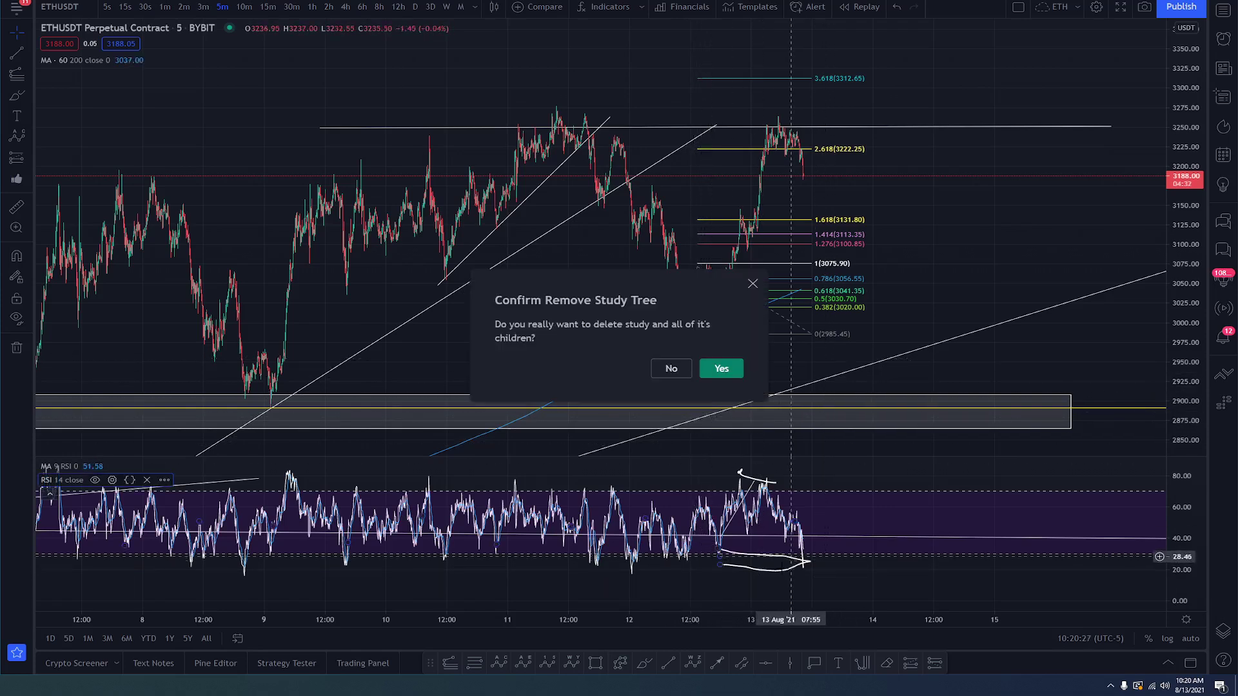
click(671, 369)
click(742, 562)
key(Delete)
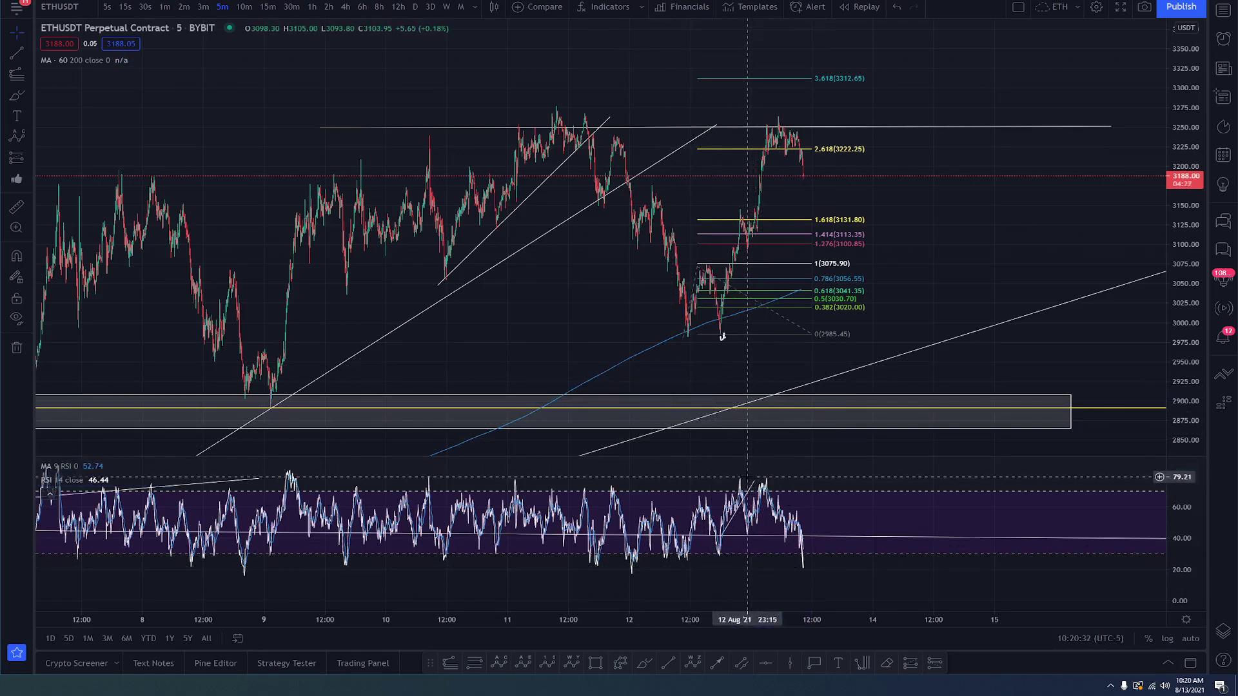
Step: Examine the latest price decline and RSI drop against the Fibonacci levels on the 5-minute chart
scroll(732, 503, up, 2)
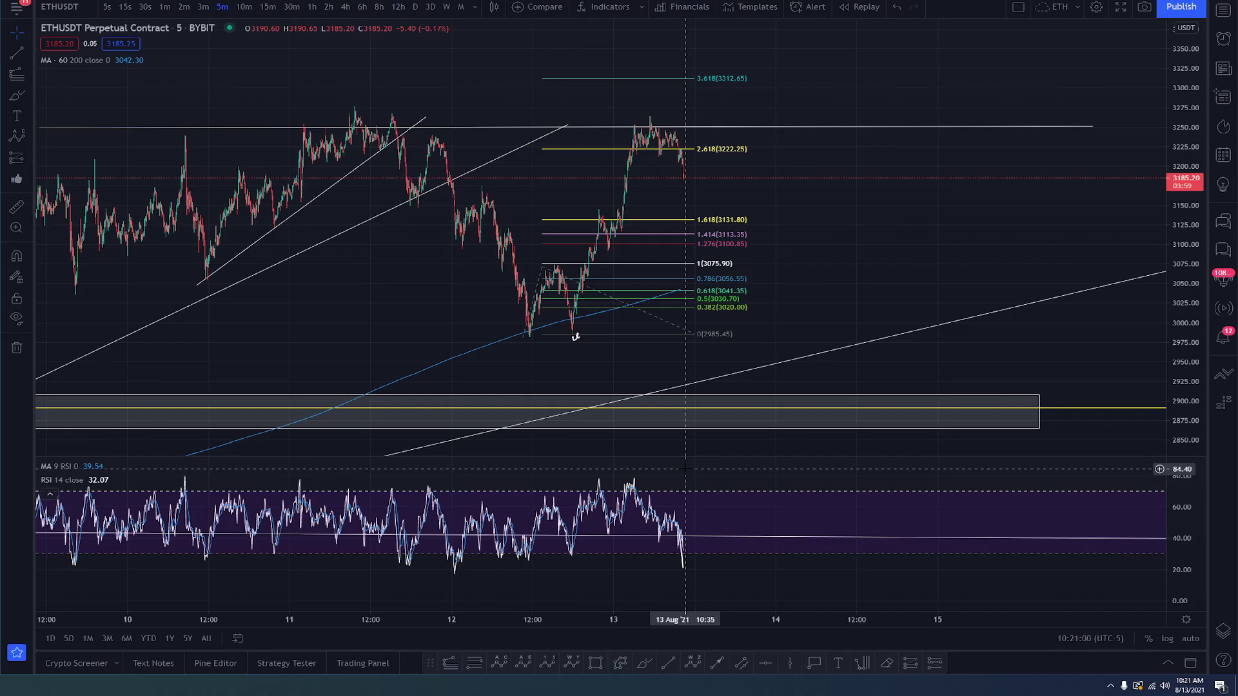
scroll(686, 469, up, 2)
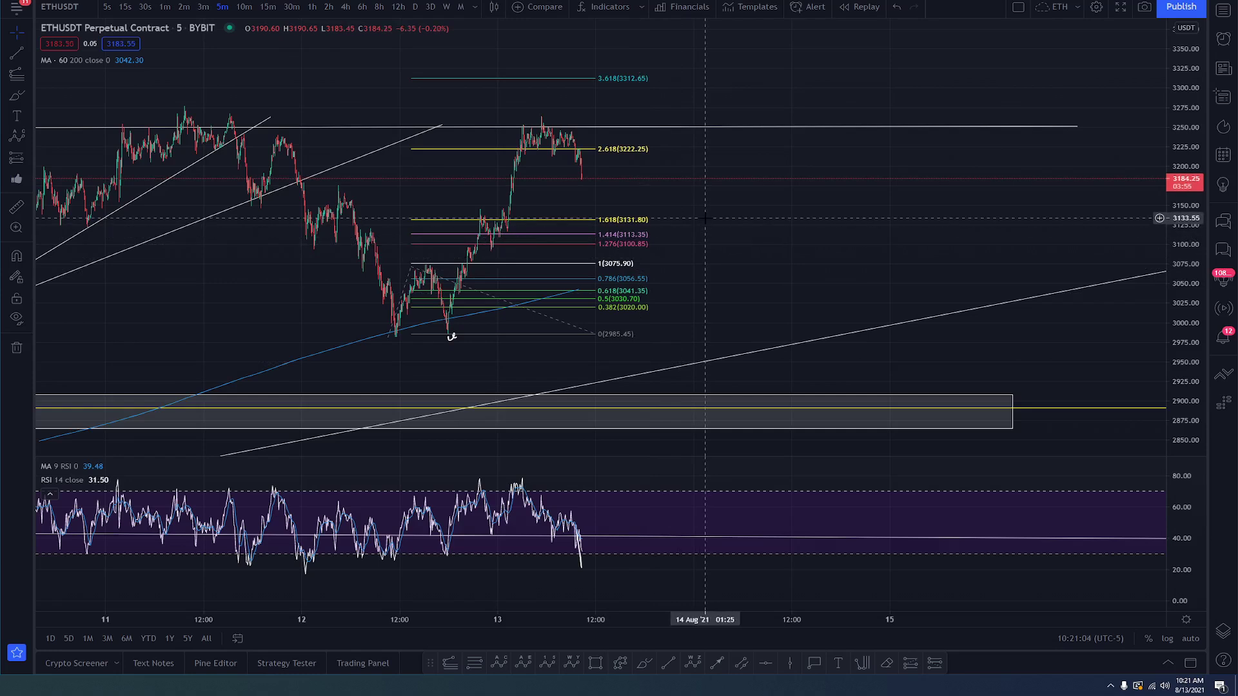
click(580, 560)
click(580, 559)
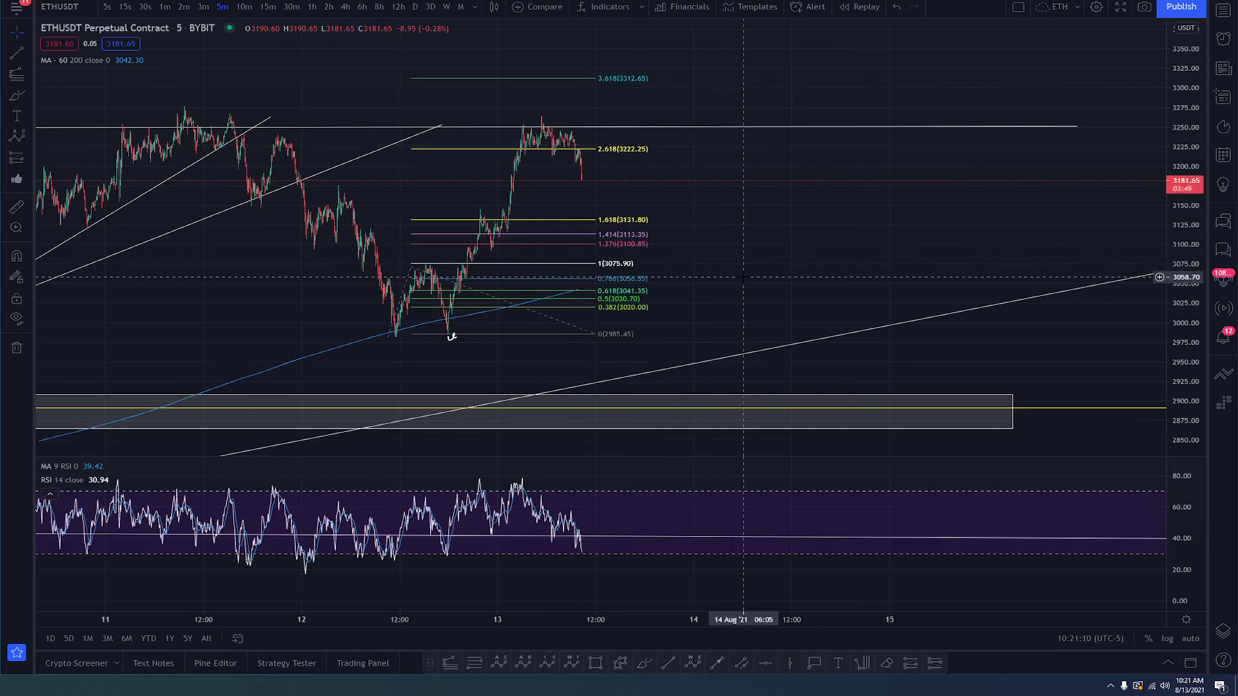
scroll(728, 260, down, 2)
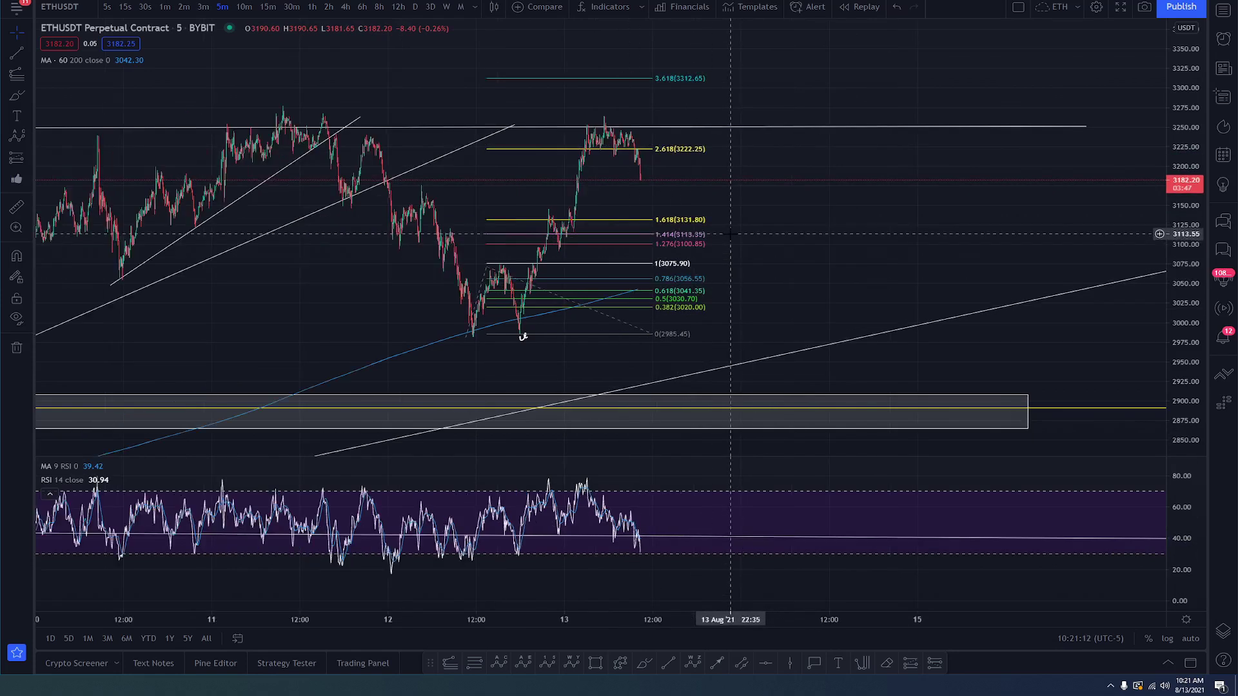
scroll(731, 226, up, 2)
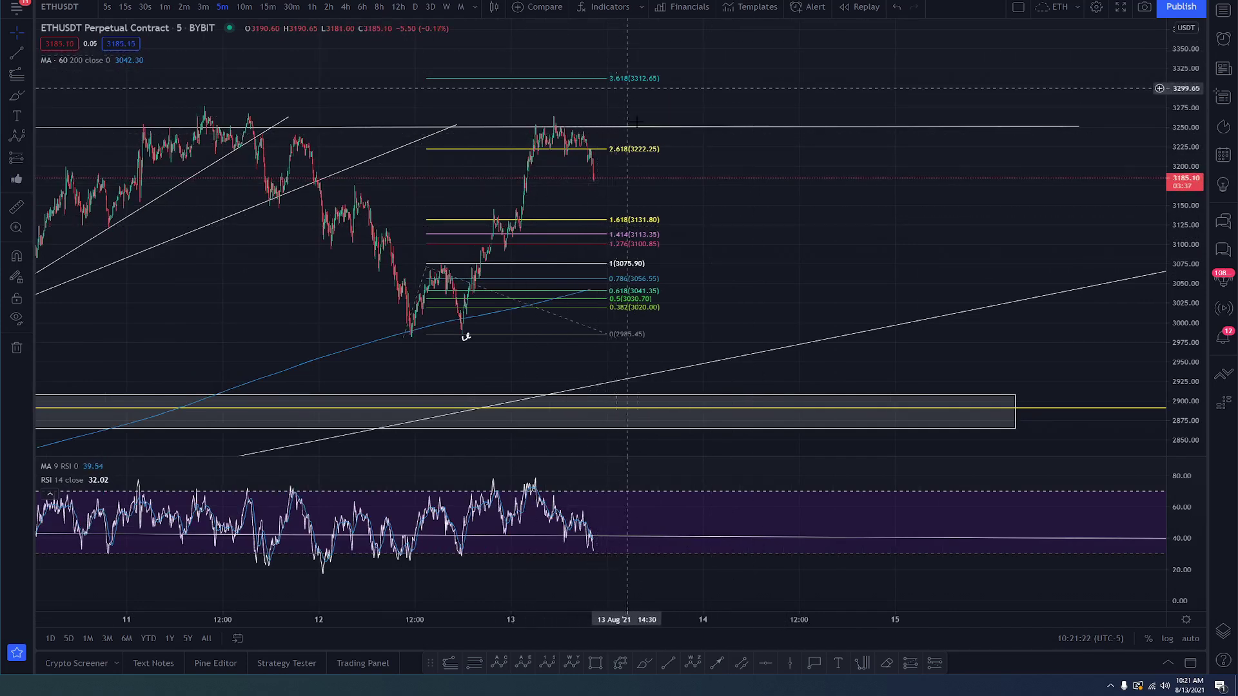
Step: Brush a V from the 11 August high through the 12 August low to the 13 August high, with a projected decline to about 2925
drag(413, 238, 713, 355)
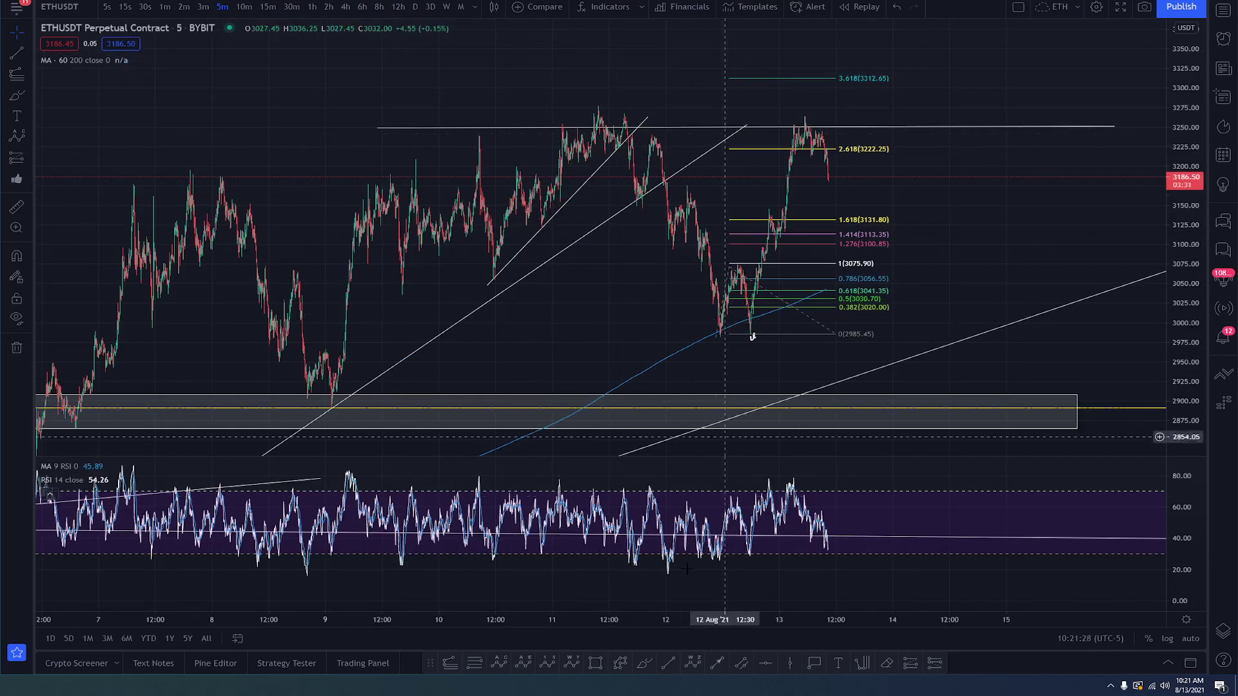
click(597, 115)
click(710, 333)
click(804, 118)
double_click(943, 380)
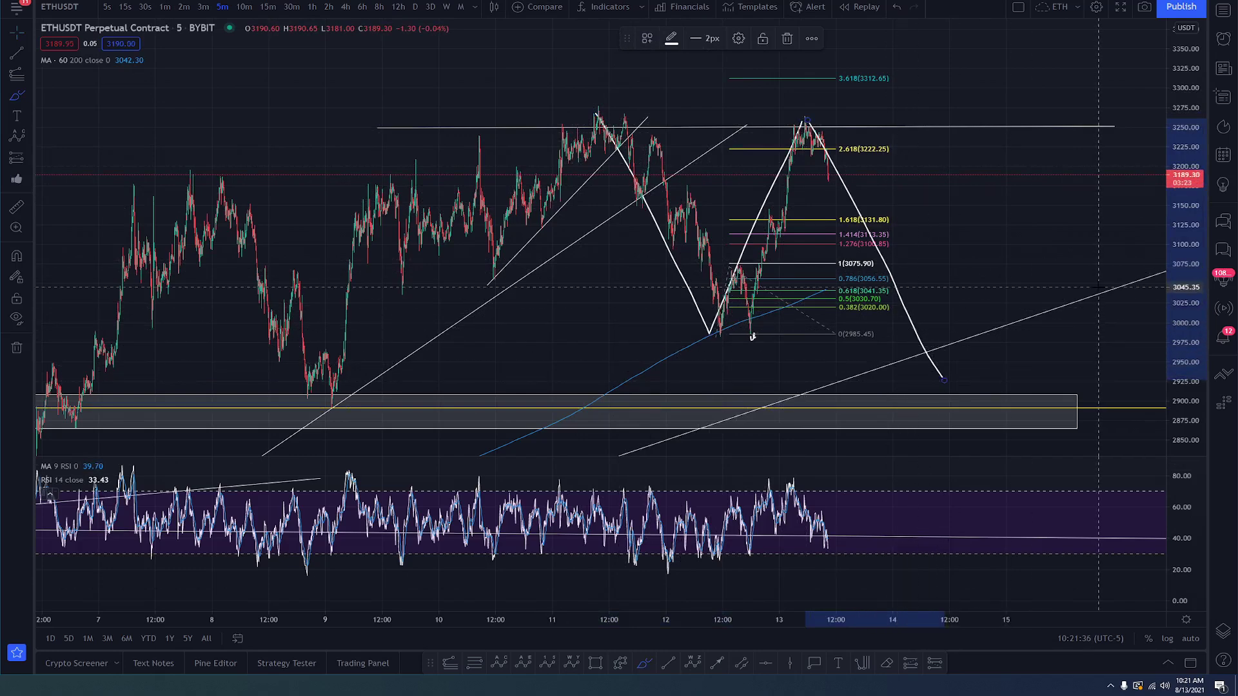
Step: Sketch a second V and projected decline beside the first, and undo them together with the first projected decline
click(574, 123)
click(735, 326)
click(804, 105)
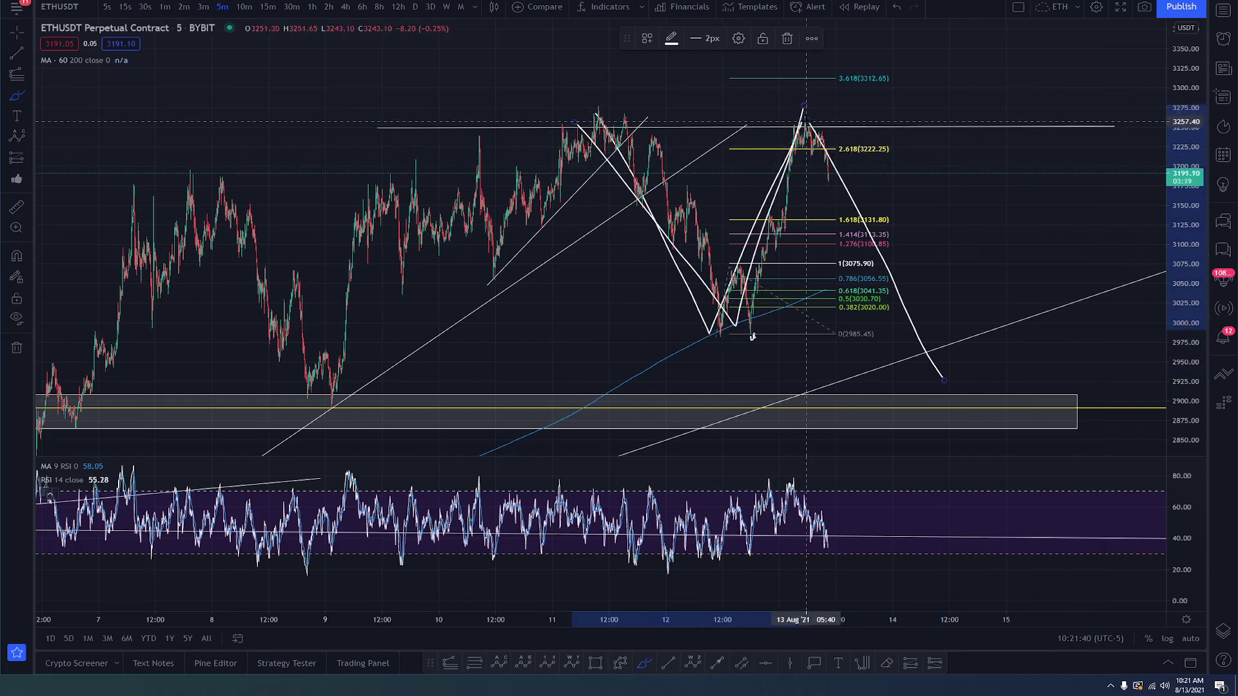
click(980, 374)
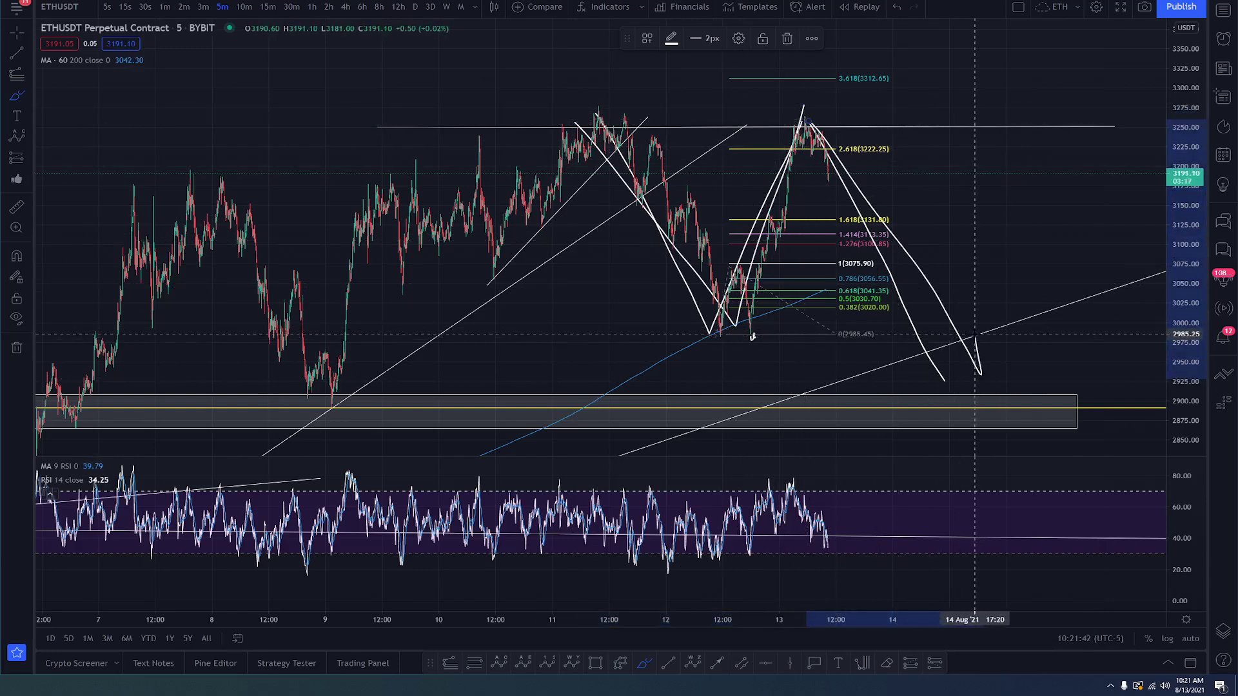
key(ctrl+z)
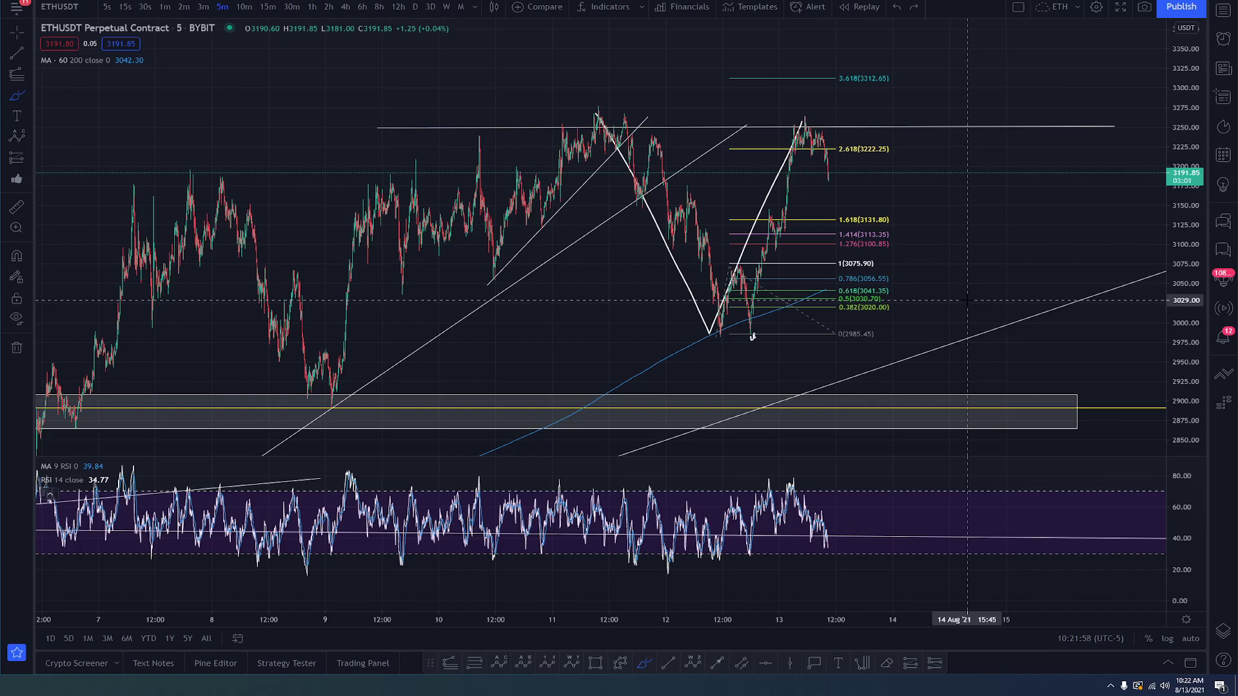
Step: Switch to the 2-minute interval and draw a Fibonacci extension from 3265.55 to 3212.90, projected from 3244.80
scroll(387, 323, up, 1)
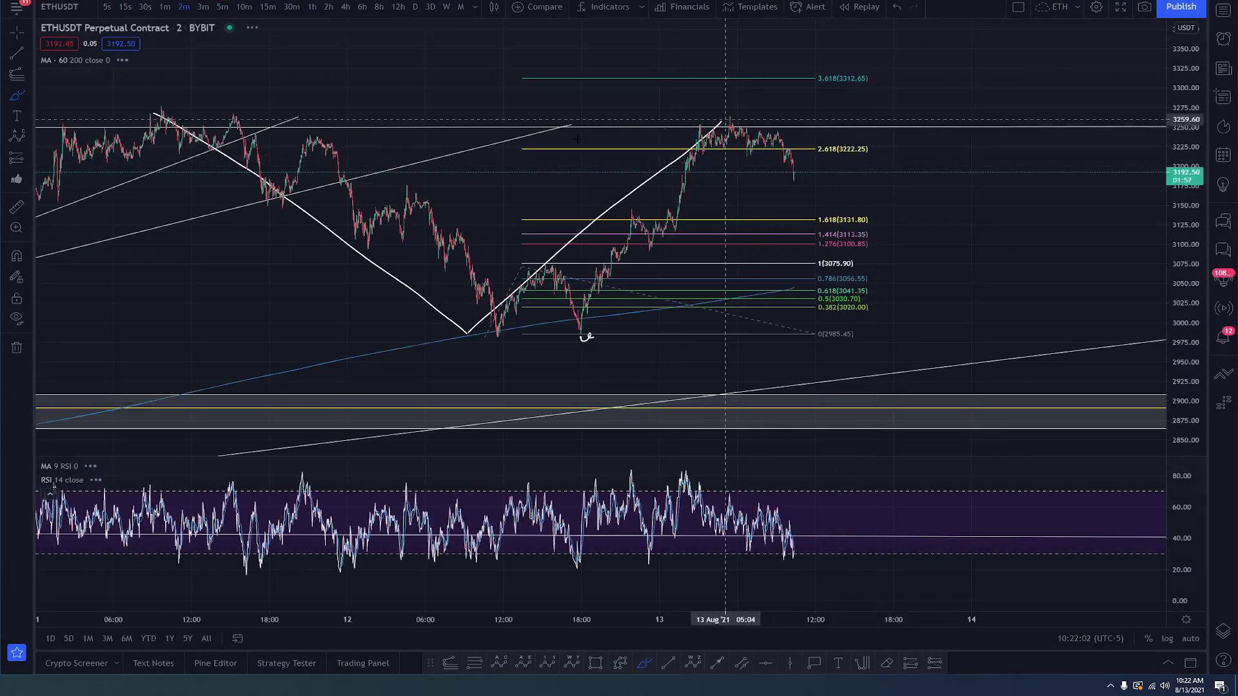
click(15, 75)
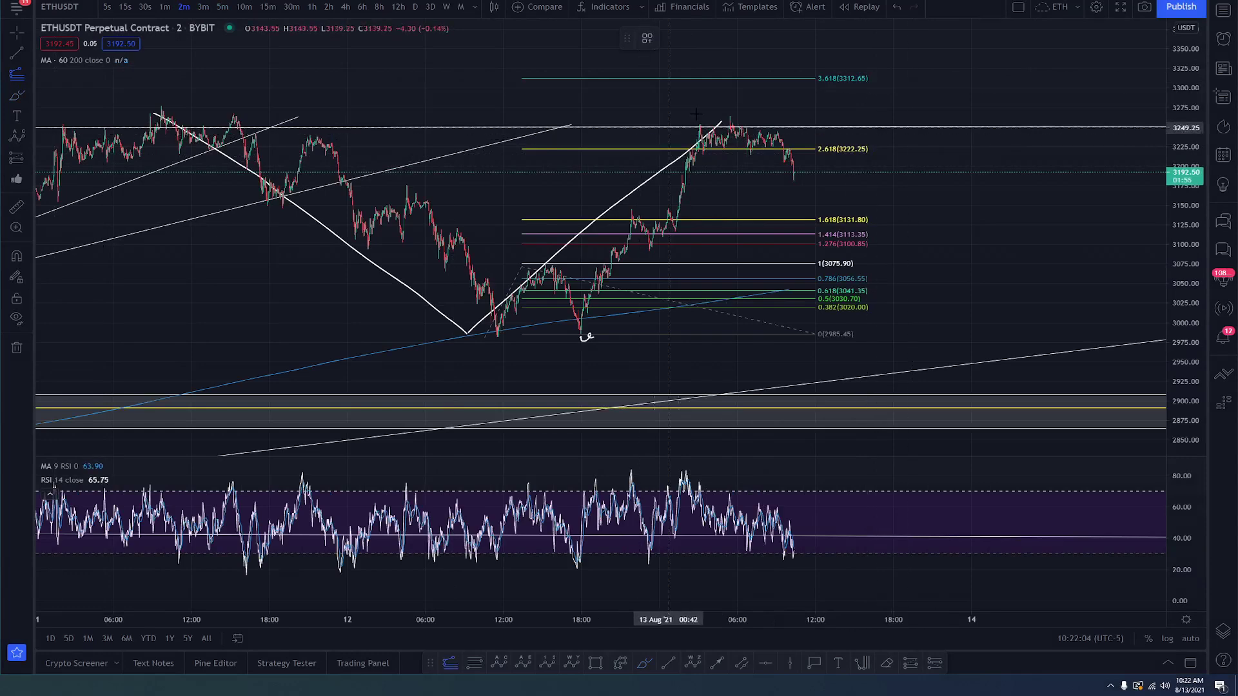
click(736, 156)
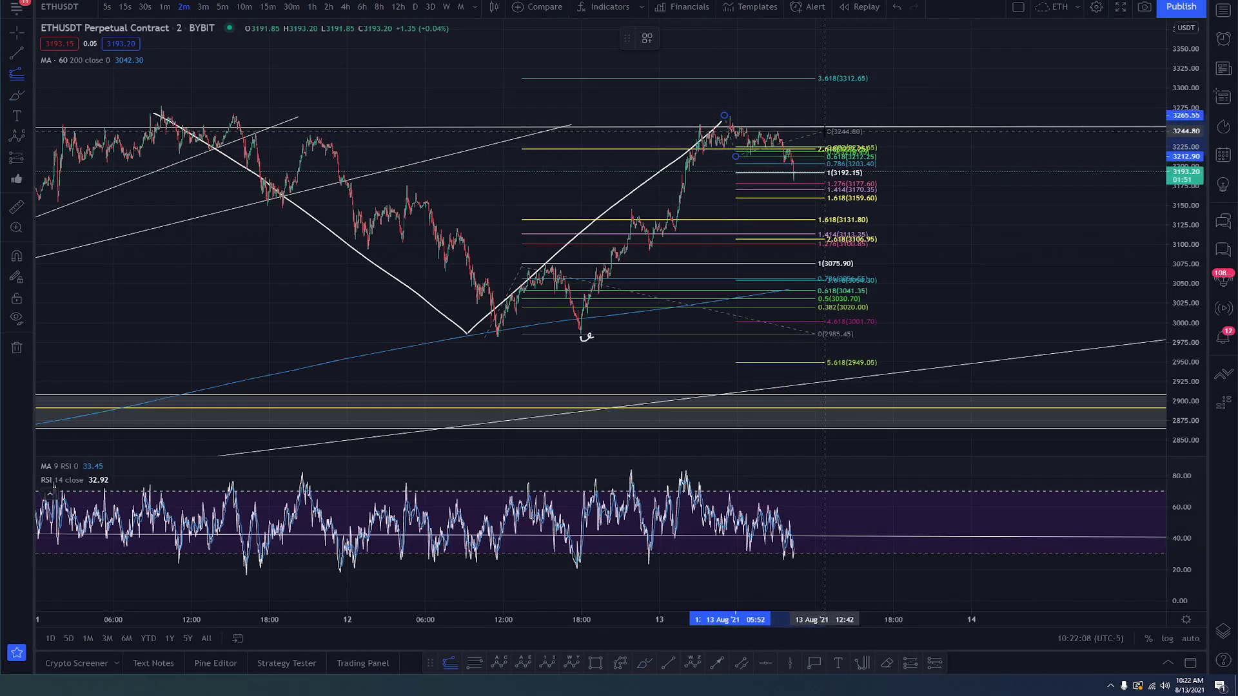
scroll(762, 112, up, 3)
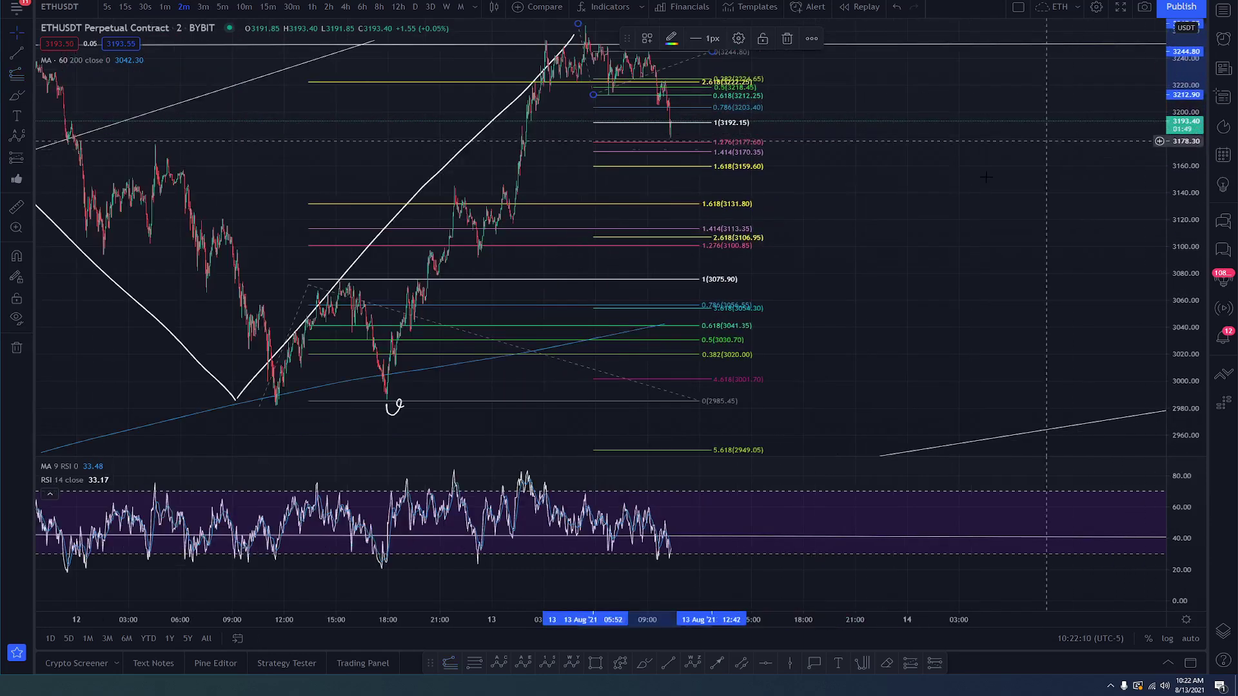
scroll(768, 130, left, 5)
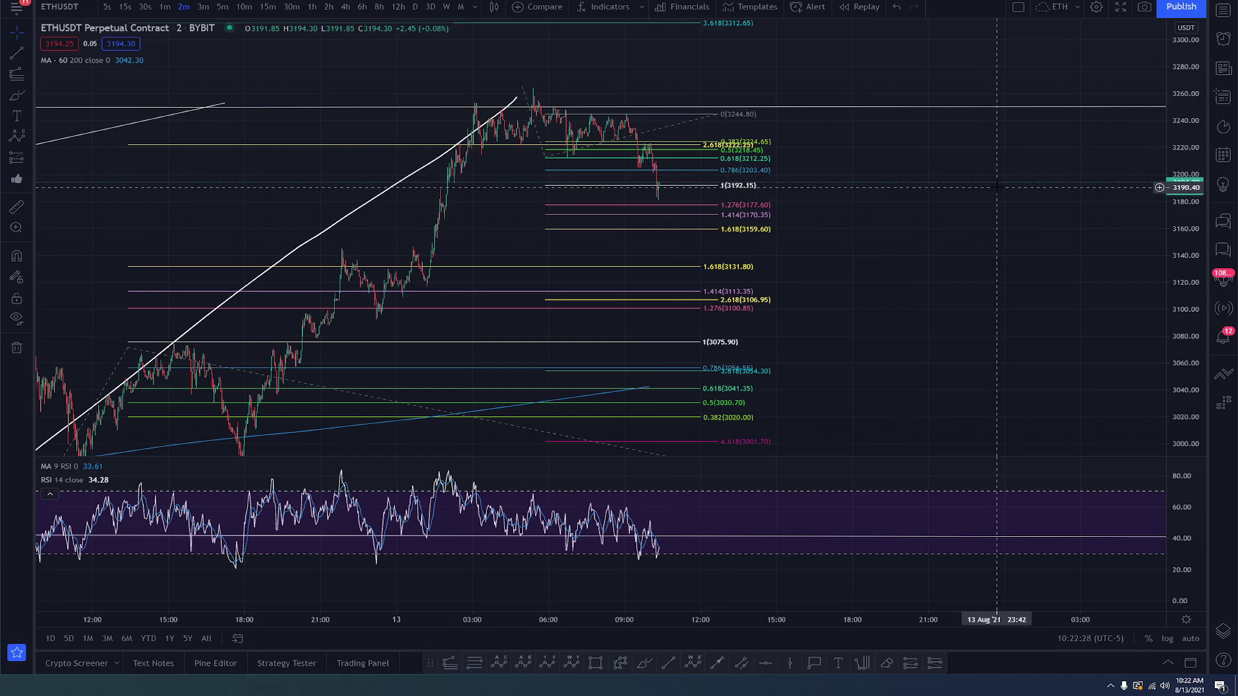
Step: Check the 5-minute interval, switch to the 15-minute interval, and delete the nearly horizontal trend line across the RSI
click(221, 7)
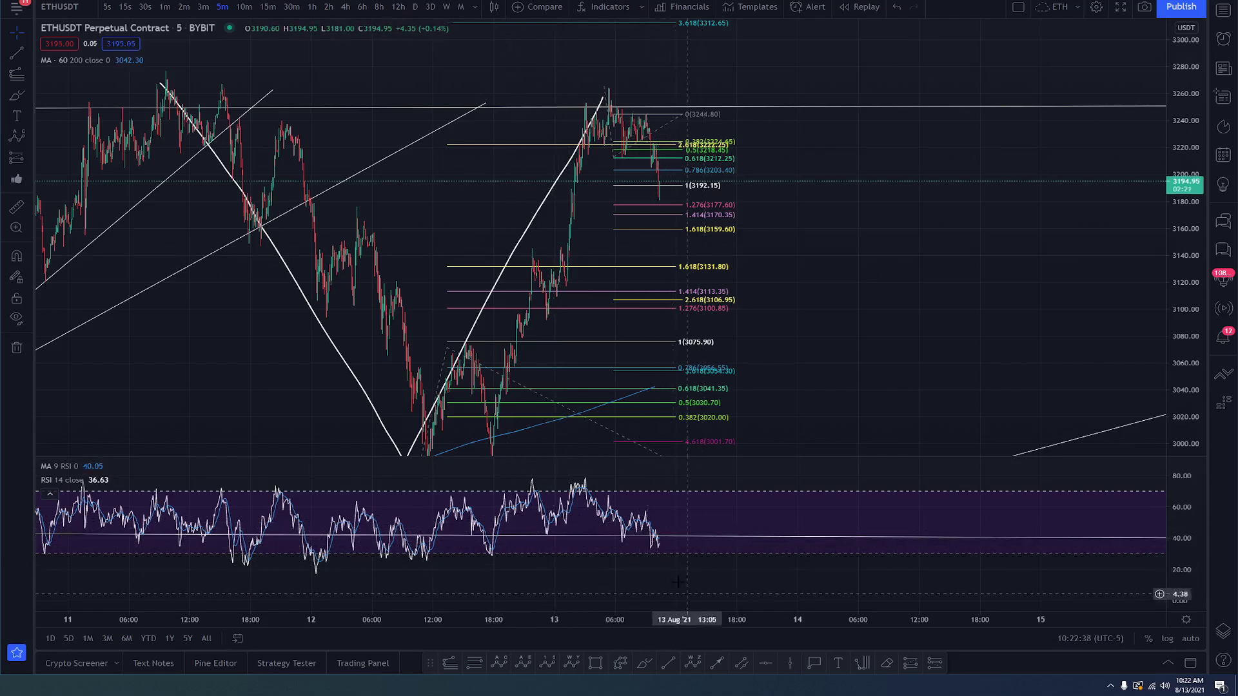
click(268, 7)
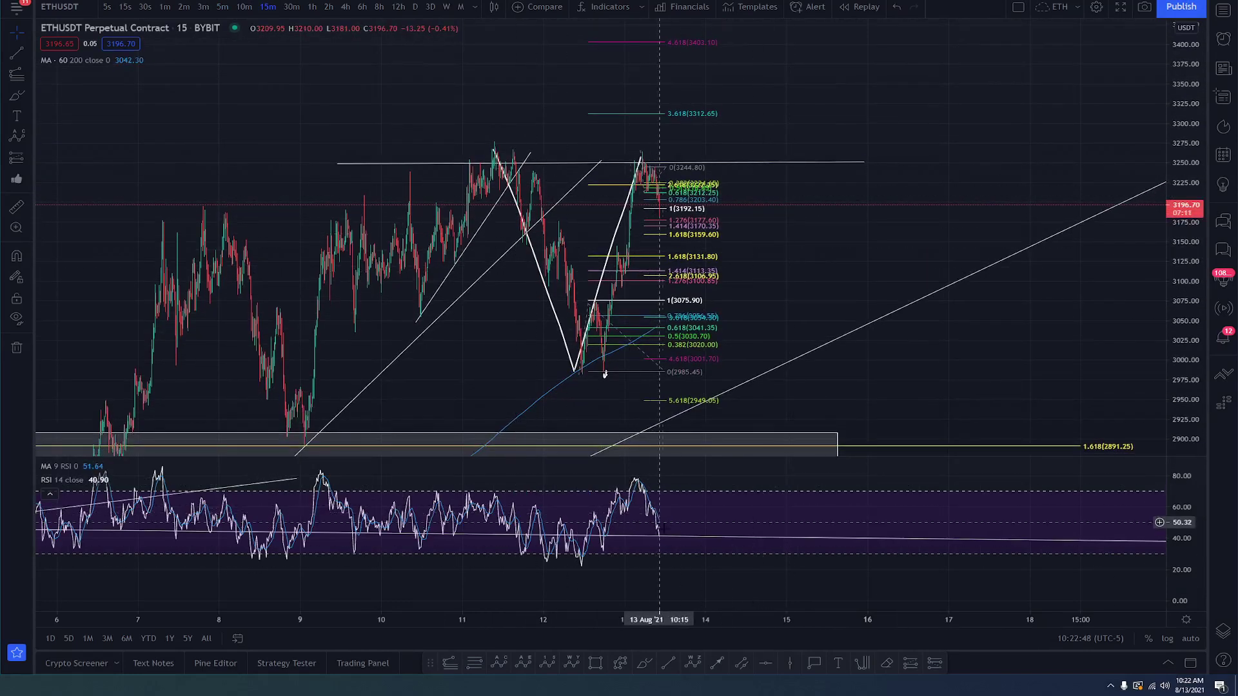
click(675, 543)
key(Delete)
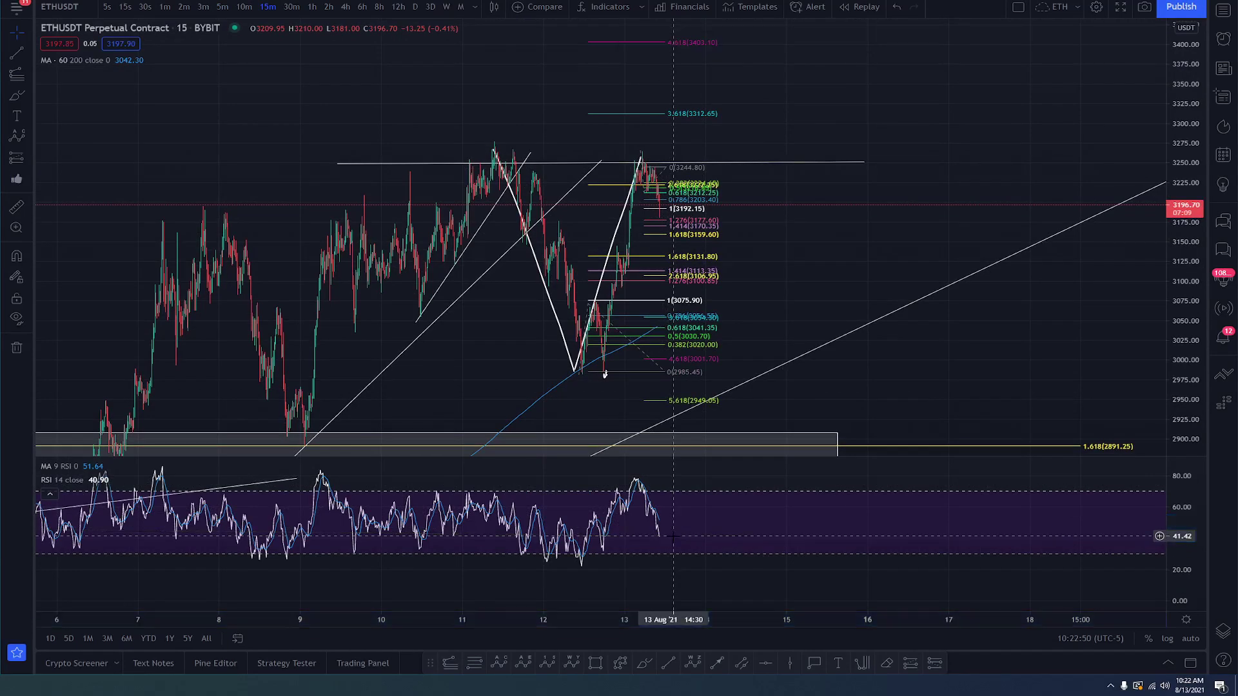
Step: Switch ETHUSDT to the 5-minute interval and frame the 13 August price action with its Fibonacci levels
scroll(710, 400, up, 3)
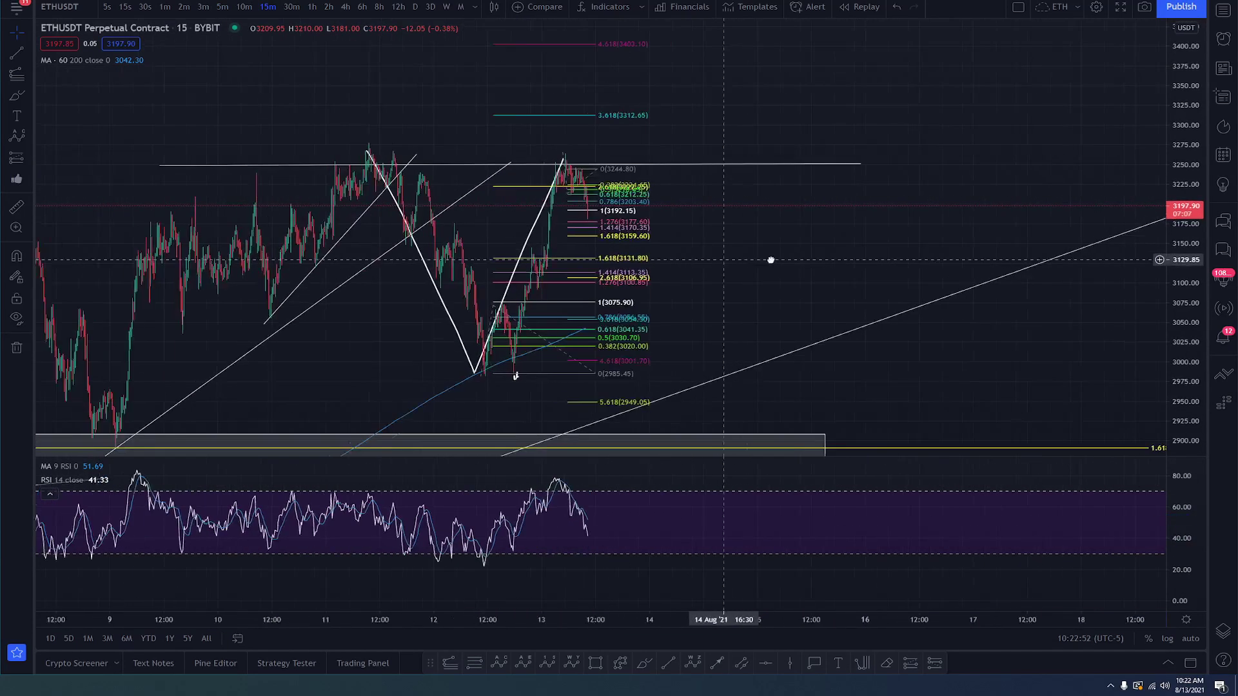
scroll(793, 259, up, 2)
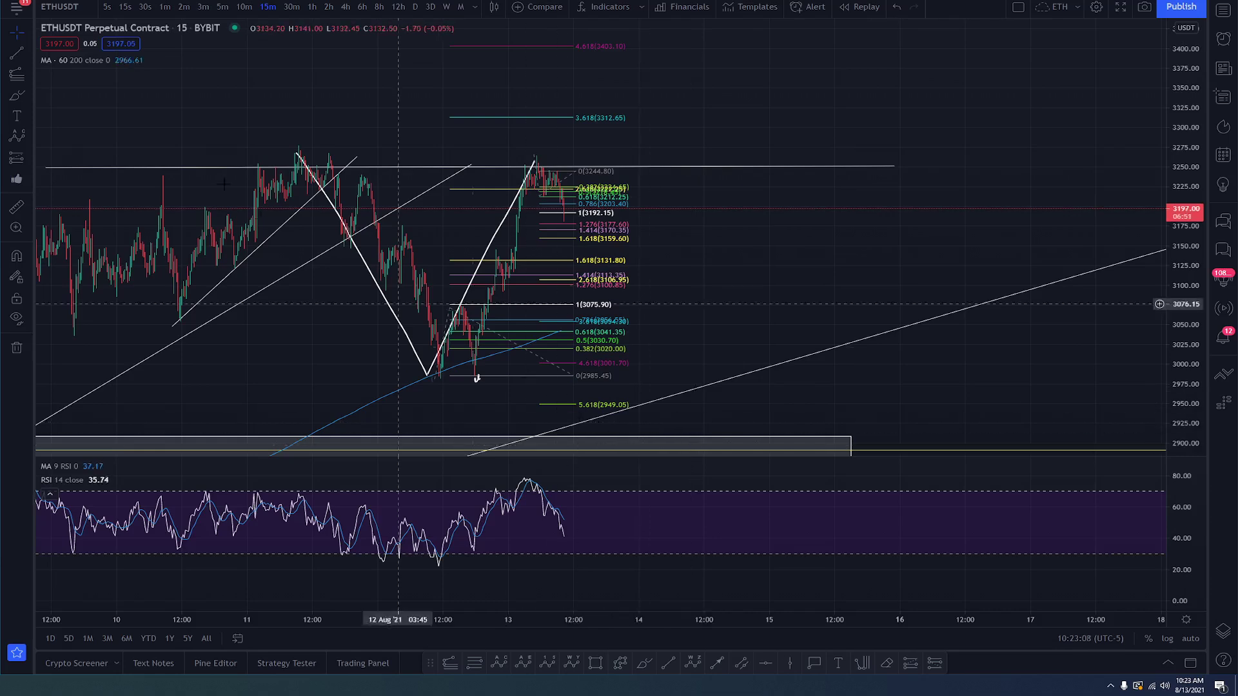
click(222, 7)
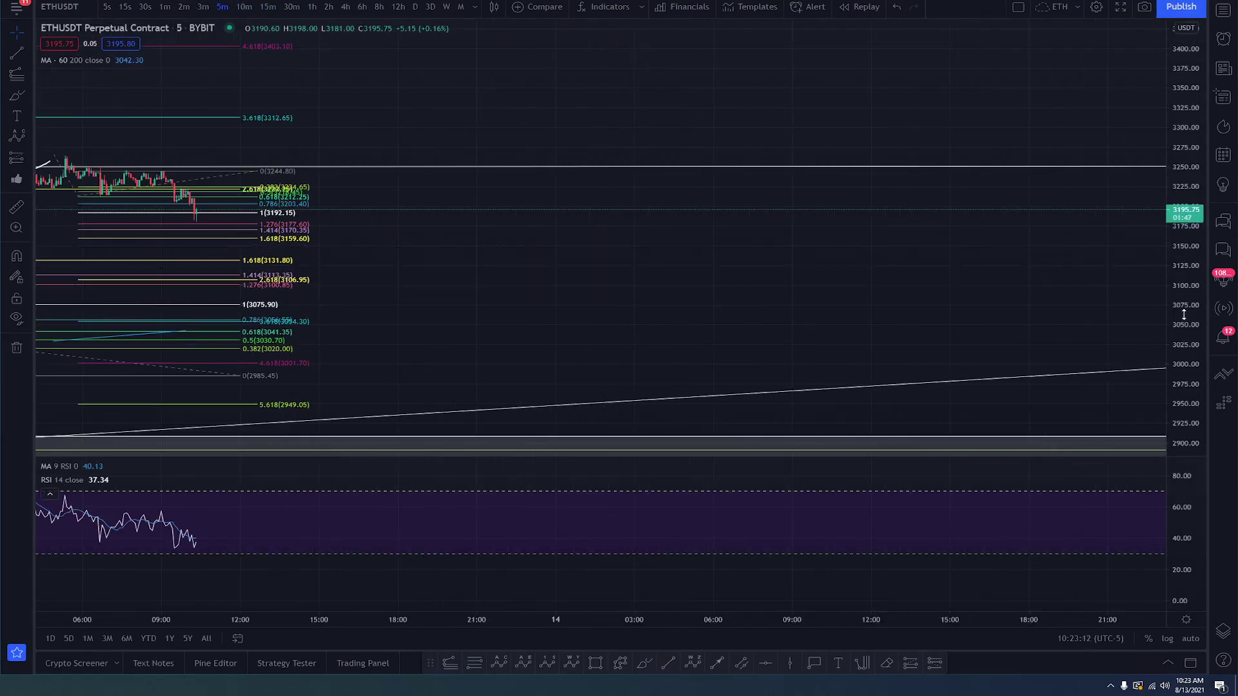
scroll(645, 258, up, 3)
drag(223, 136, 746, 168)
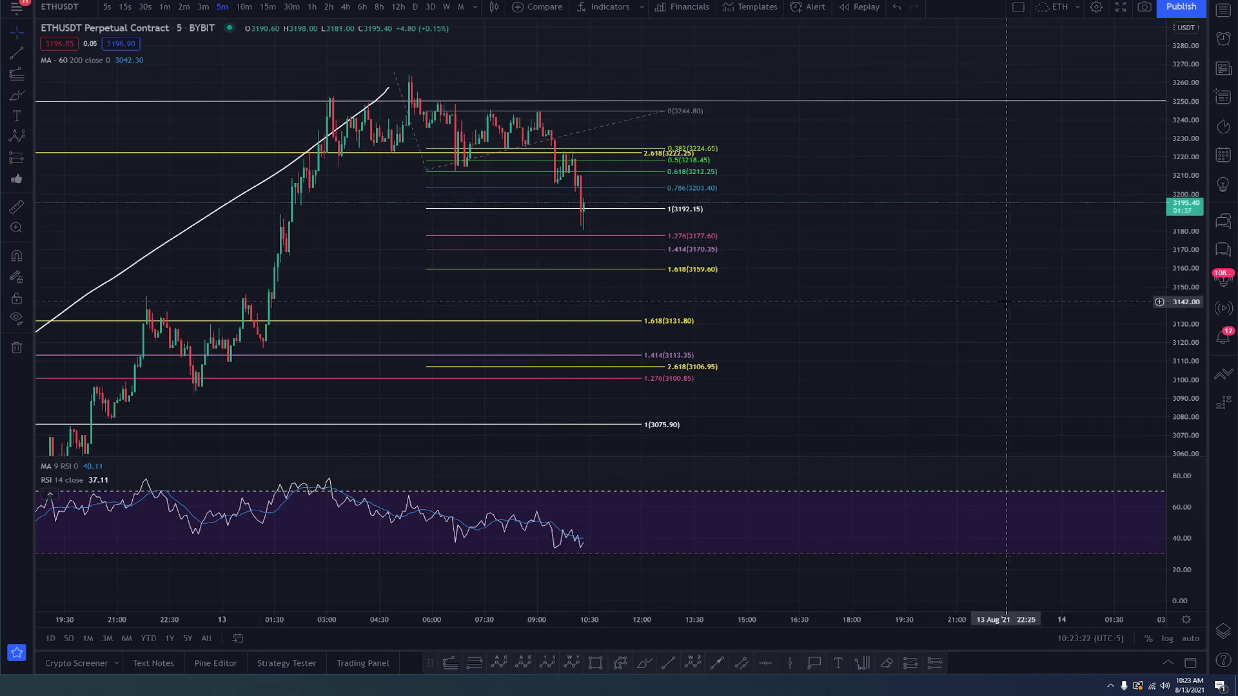
drag(884, 321, 893, 246)
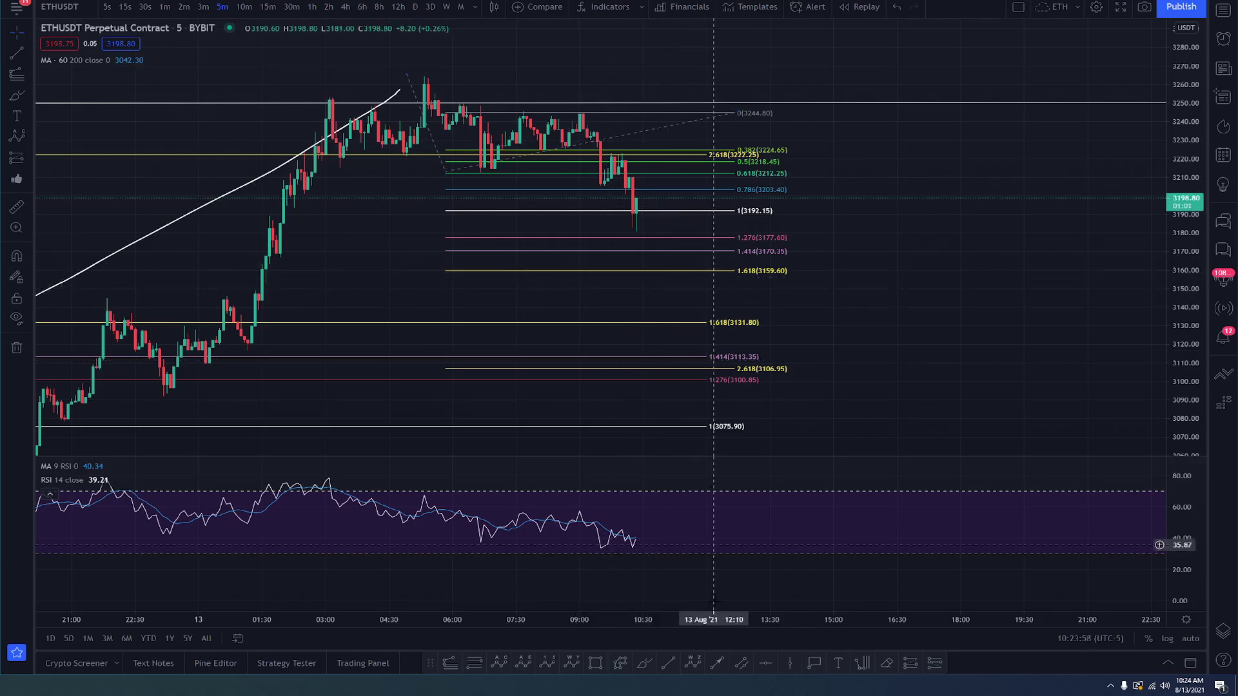
Step: Brush a projected drop from the latest candle to about 3140 with a rebound to about 3235, and undo it
click(644, 662)
mouse_move(637, 212)
mouse_down()
mouse_move(663, 276)
mouse_move(656, 309)
mouse_move(703, 127)
mouse_up()
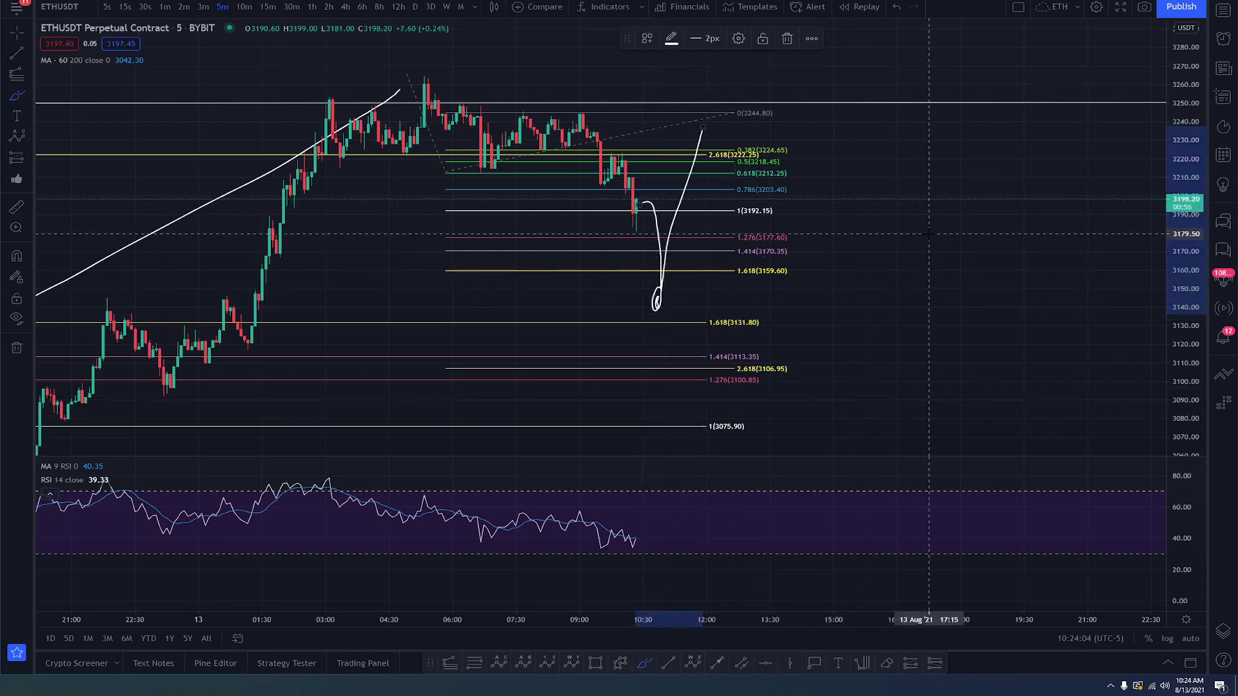
key(ctrl+z)
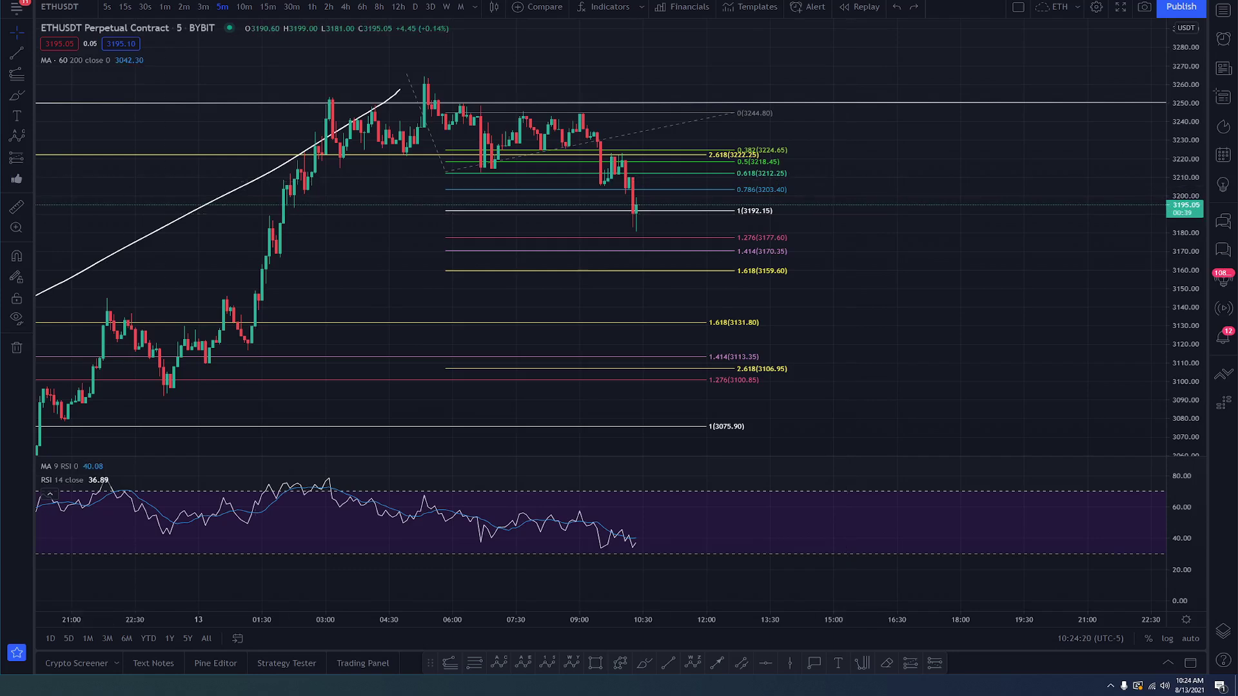
Step: Draw a rectangle over the 13 August consolidation and adjust its edges to span 3247.65 down to 3221.70
scroll(648, 266, down, 1)
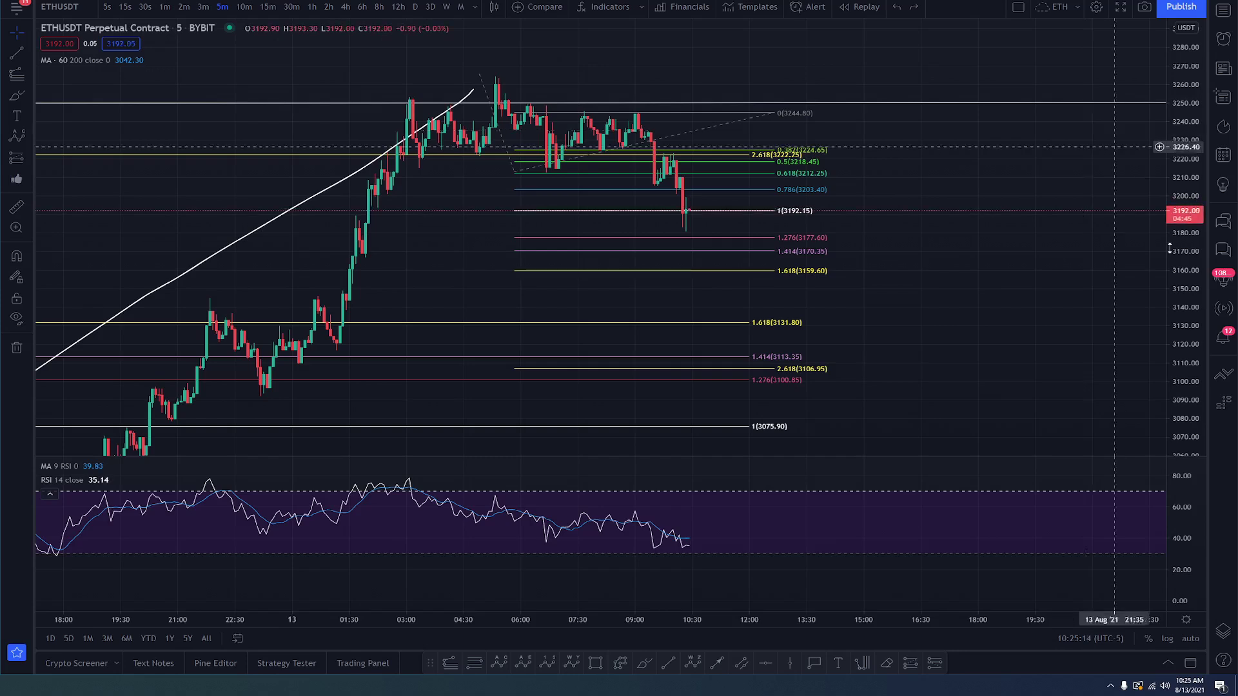
scroll(1093, 277, down, 3)
click(595, 662)
drag(521, 99, 806, 150)
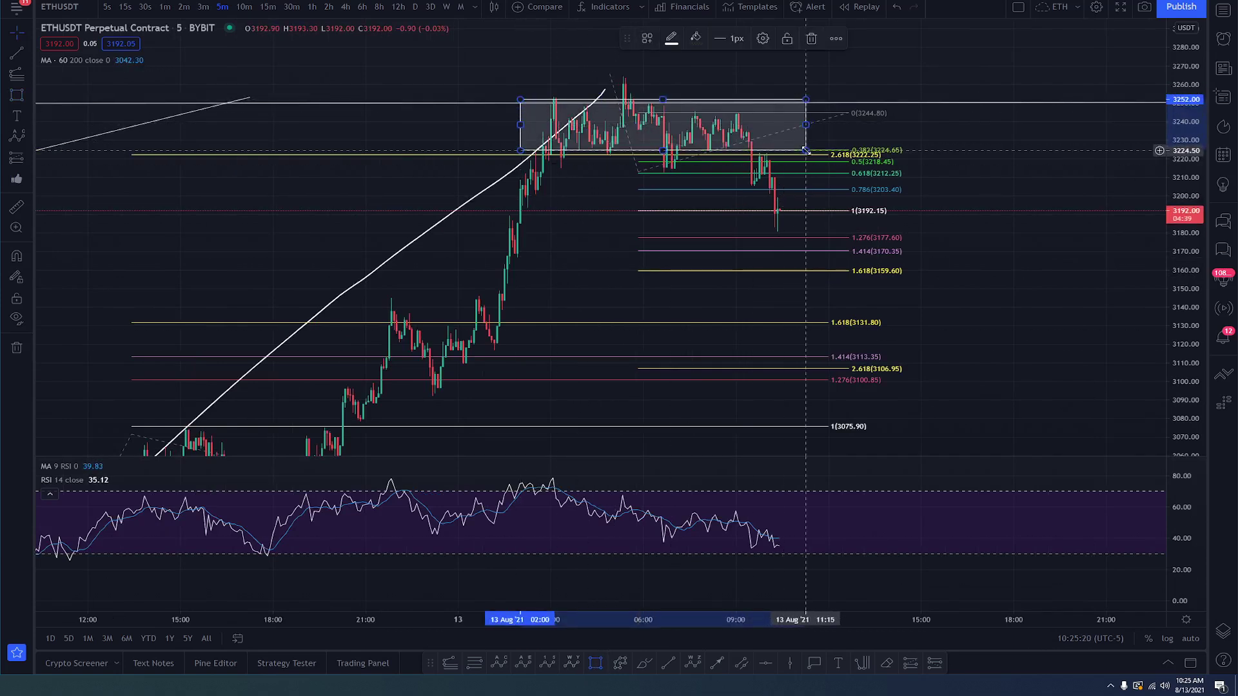
drag(806, 99, 803, 107)
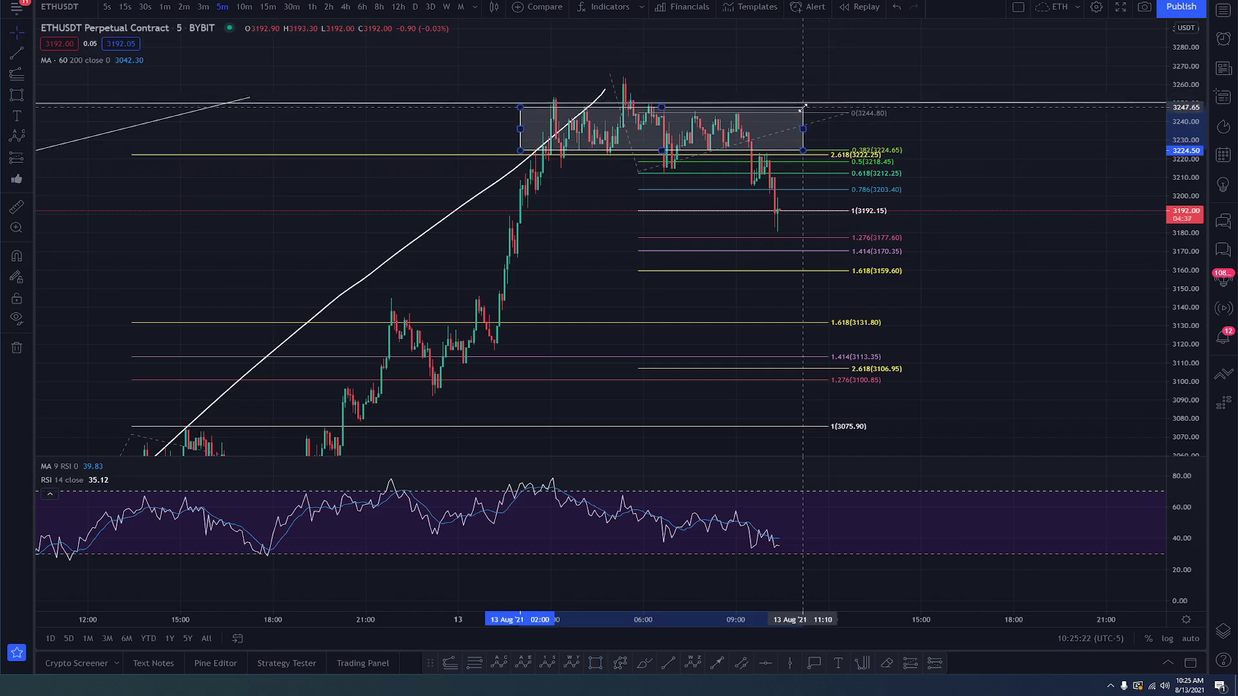
drag(803, 150, 806, 156)
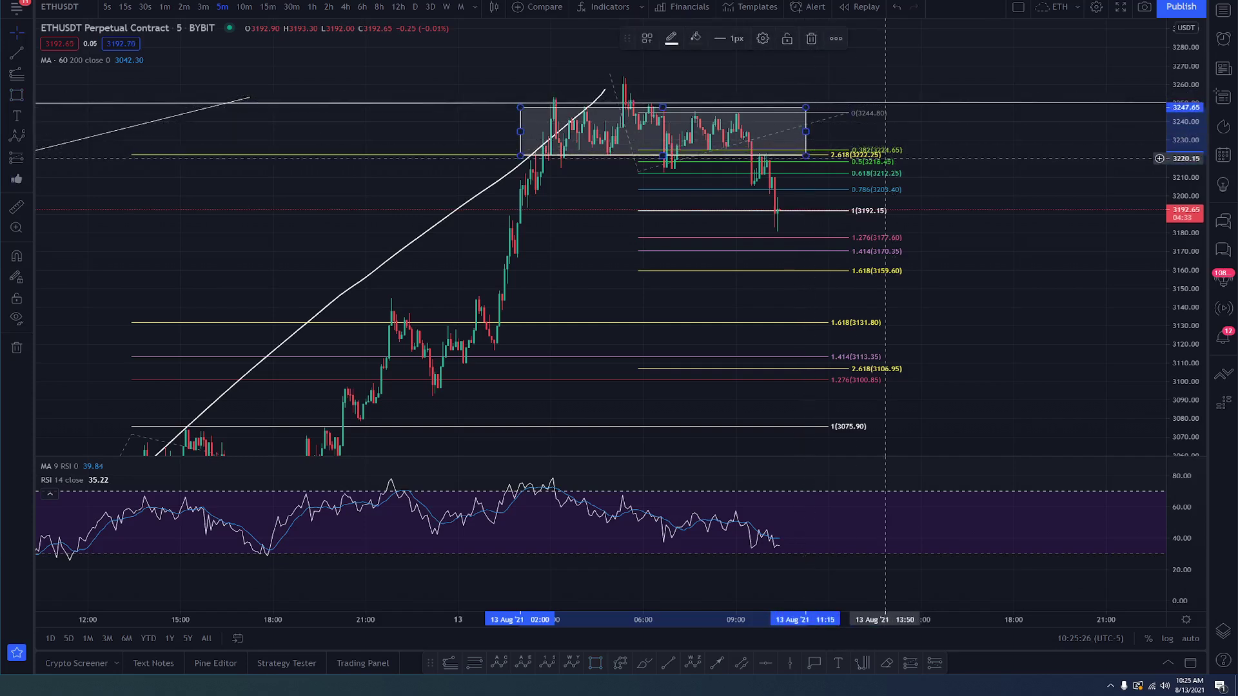
Step: Widen the consolidation rectangle to run from 00:50 to about 11:55 on 13 August, and shift it slightly lower
scroll(885, 156, up, 4)
scroll(822, 177, down, 3)
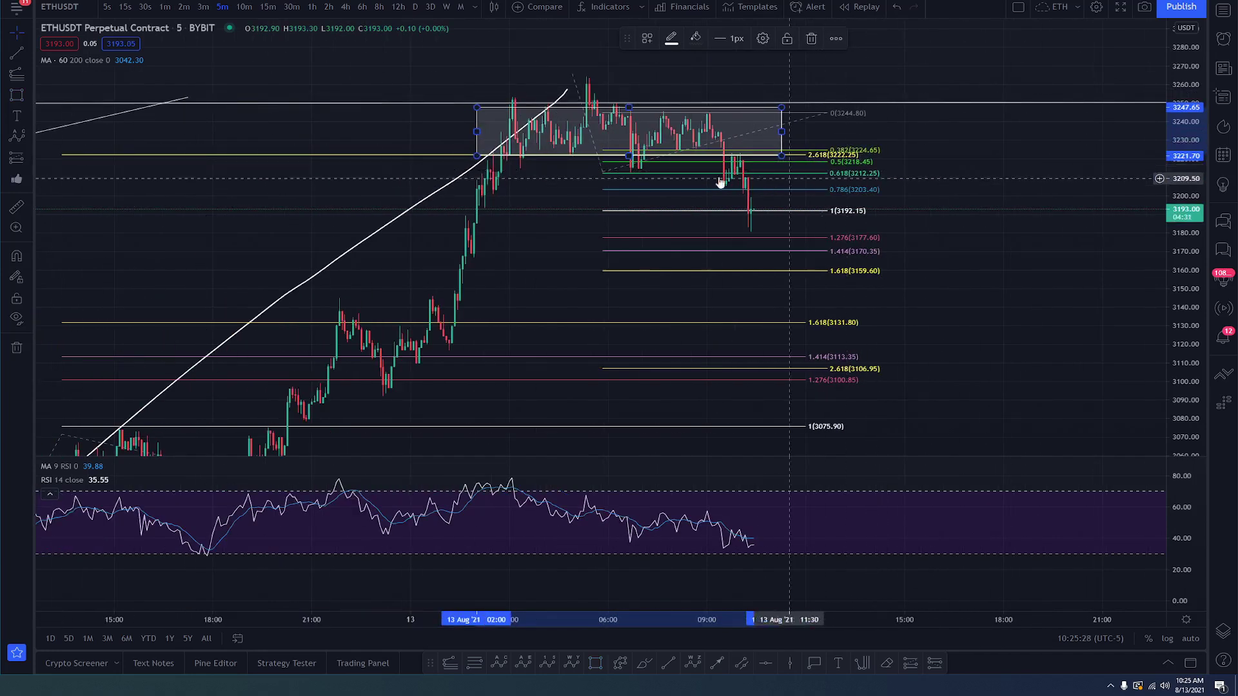
drag(475, 132, 439, 133)
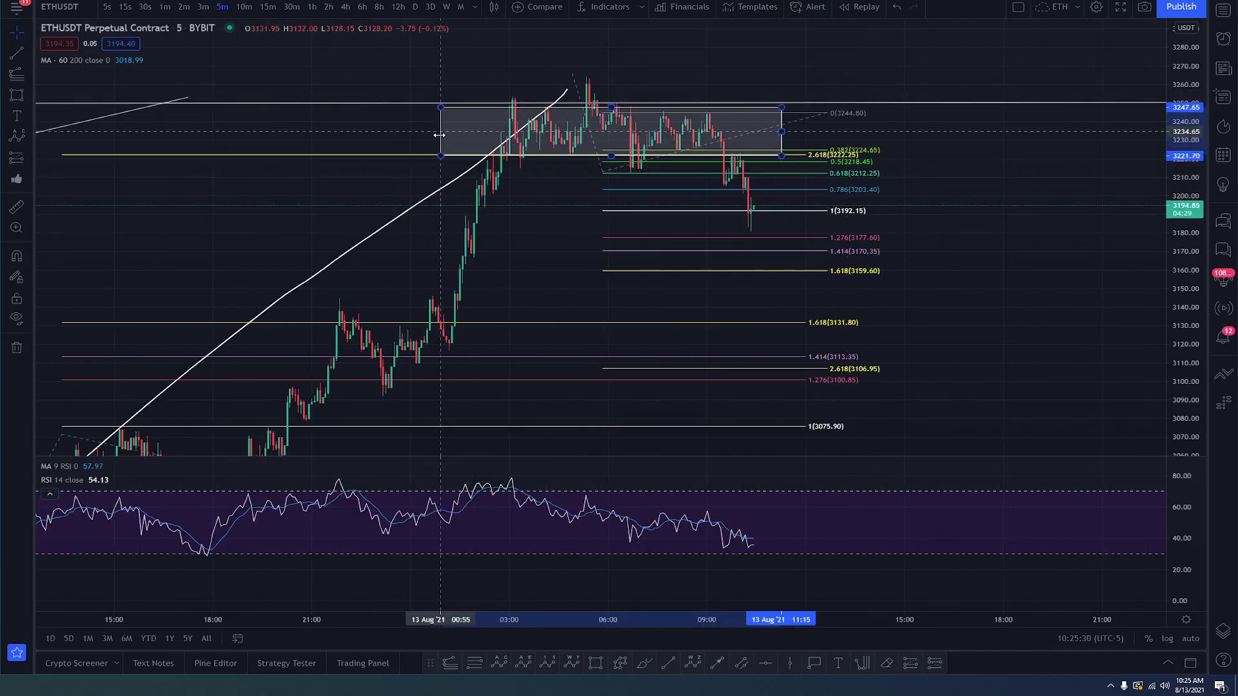
drag(777, 130, 804, 129)
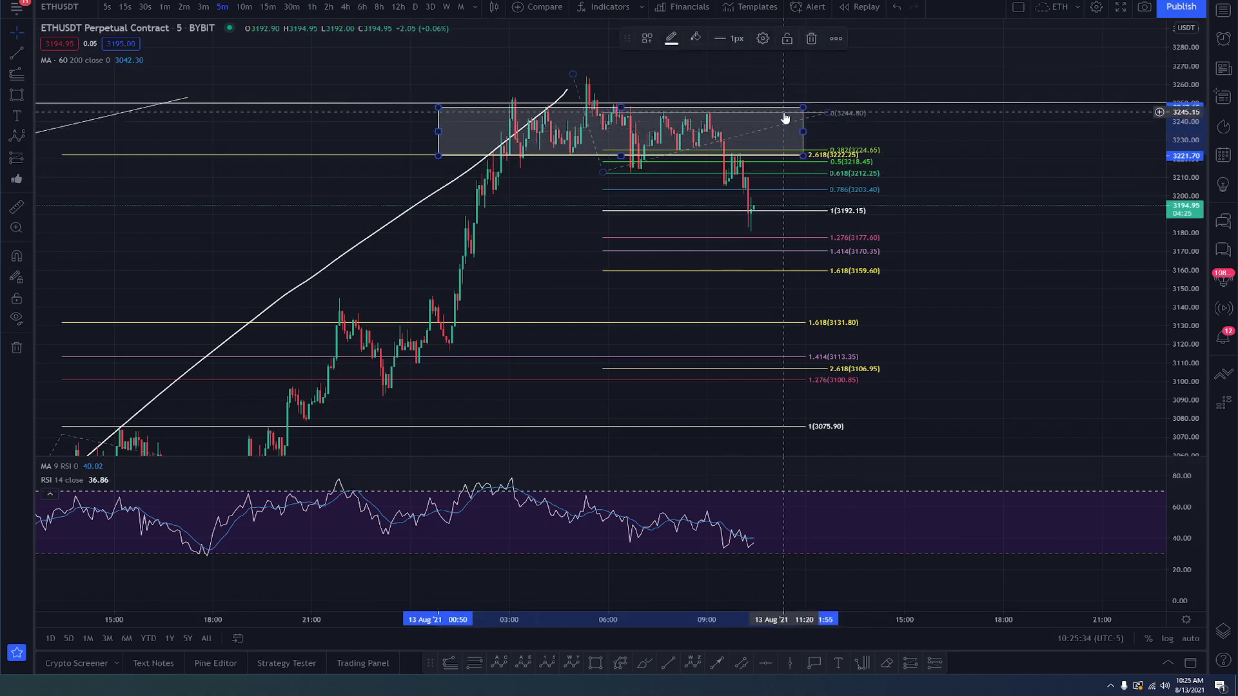
click(784, 110)
drag(785, 110, 773, 114)
click(974, 101)
scroll(977, 103, down, 3)
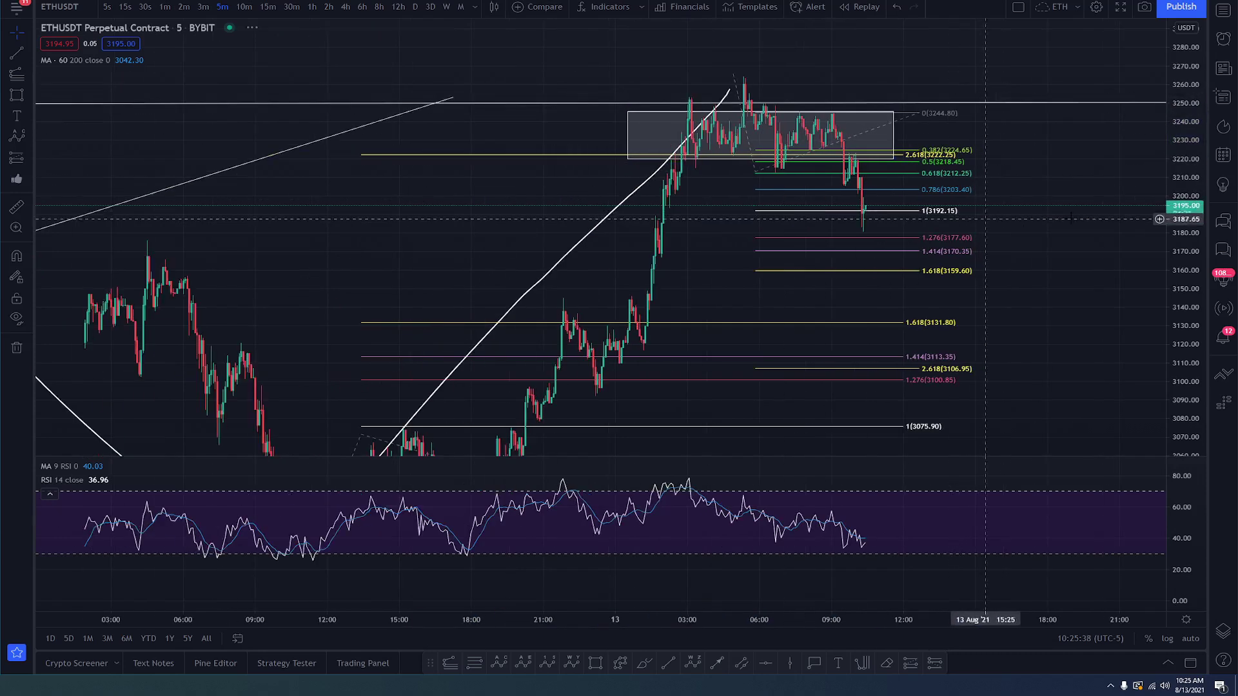
drag(1179, 131, 1179, 152)
scroll(1134, 152, down, 3)
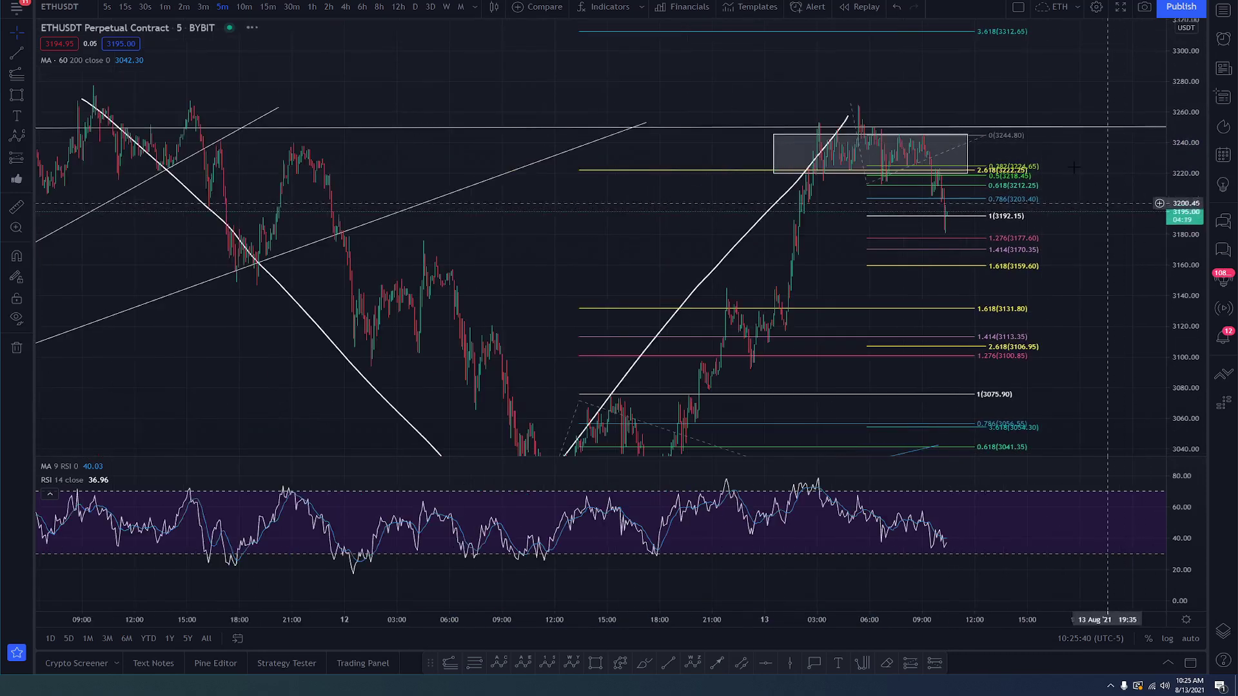
scroll(1060, 161, up, 3)
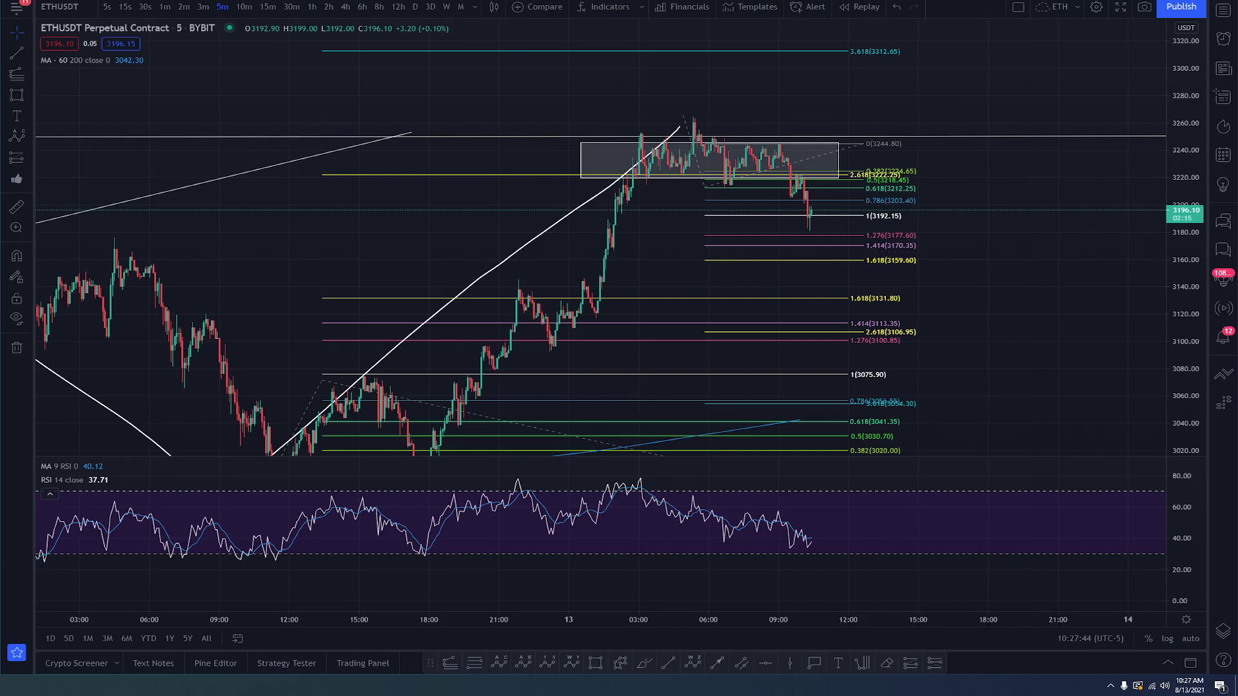
Step: Switch to the 8-hour BTCUSD chart and steepen the projected decline arrow by moving its tip to about 39510
key(alt+Tab)
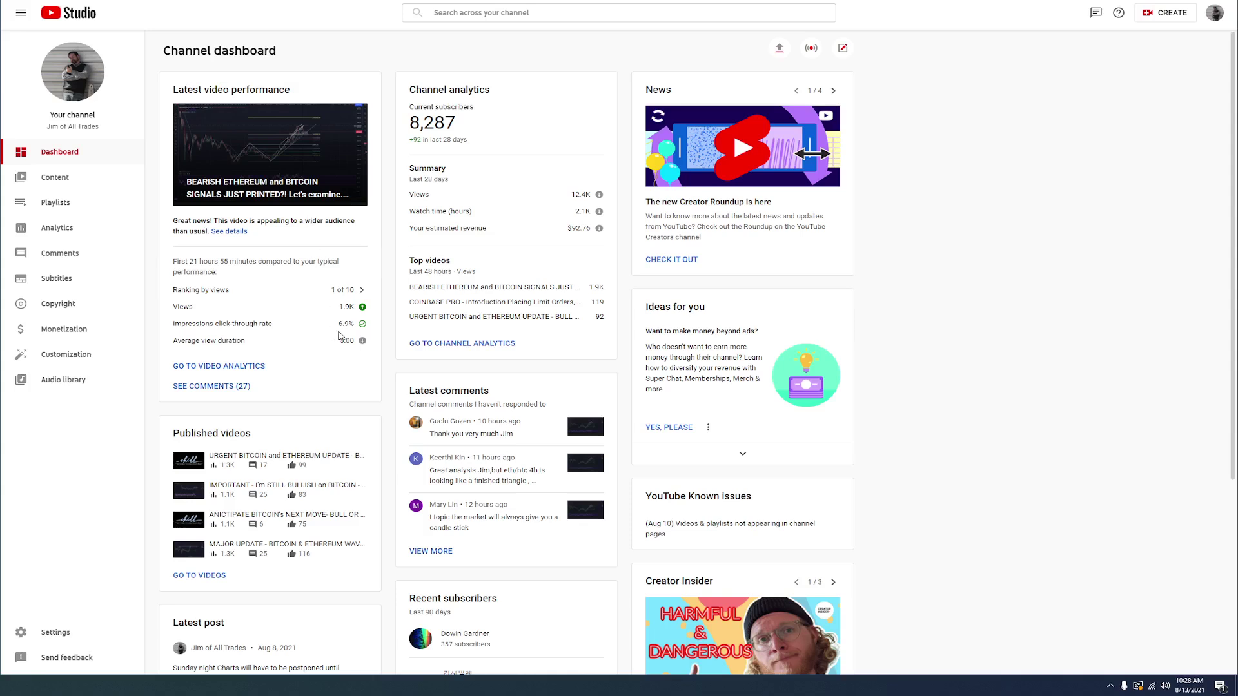
mouse_move(339, 336)
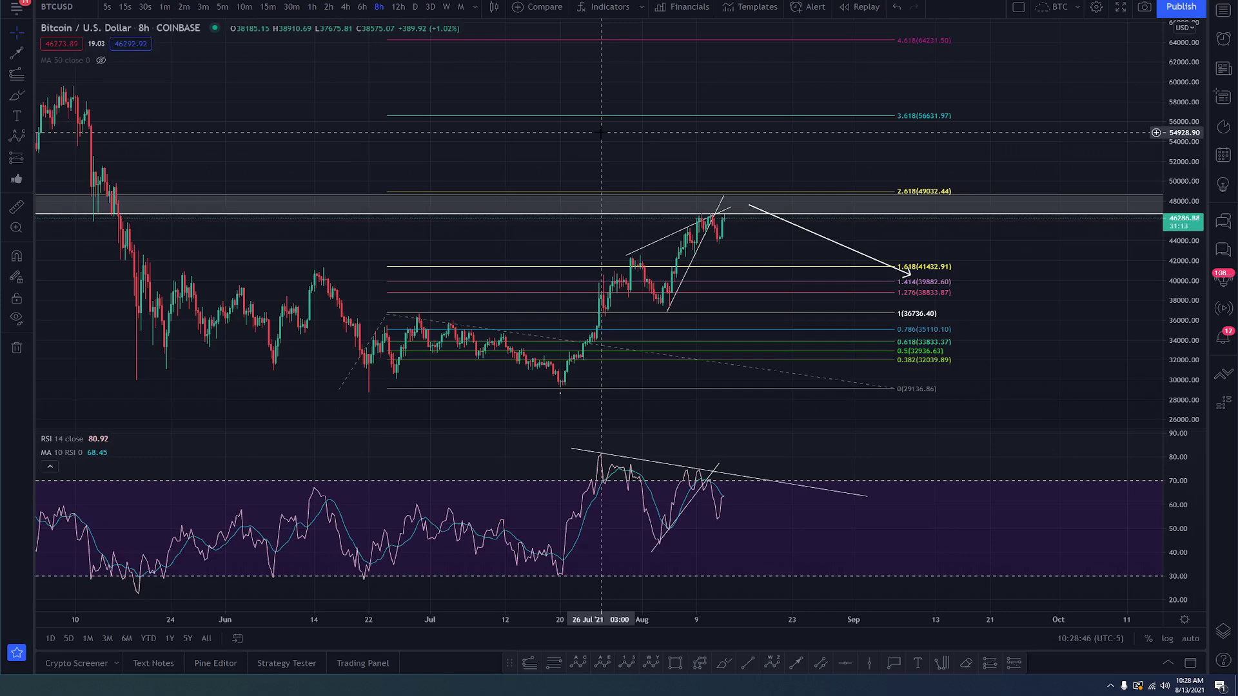
click(566, 204)
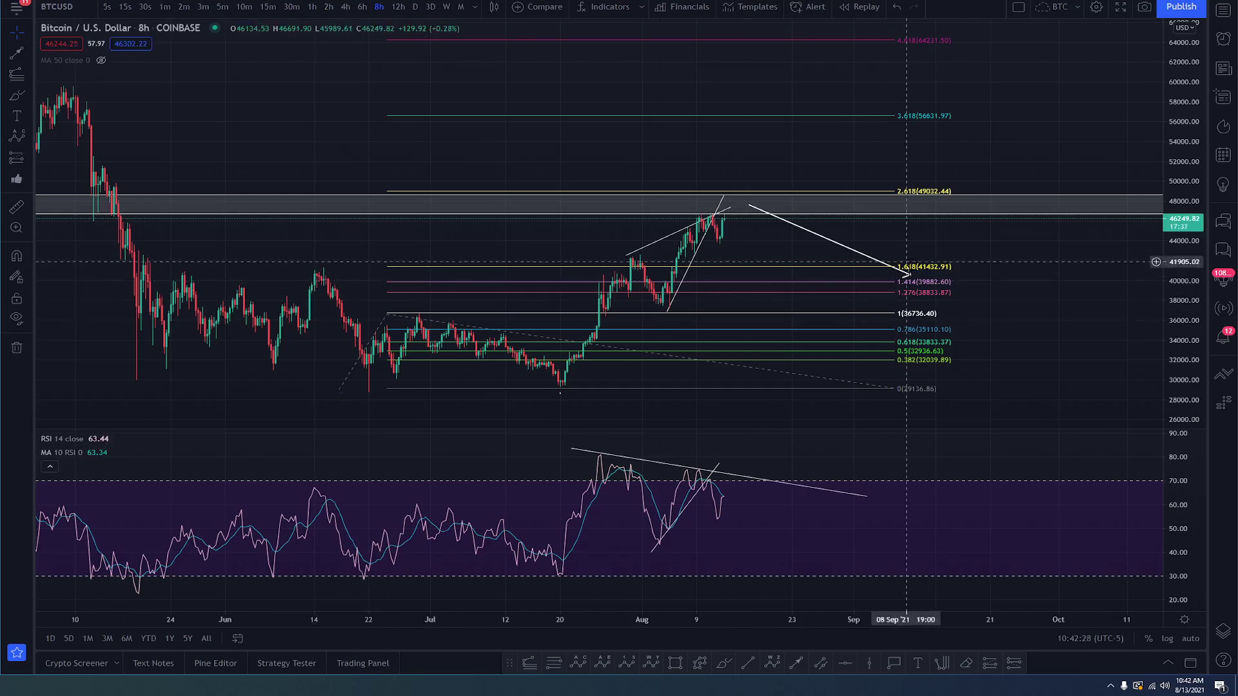
drag(909, 274, 787, 288)
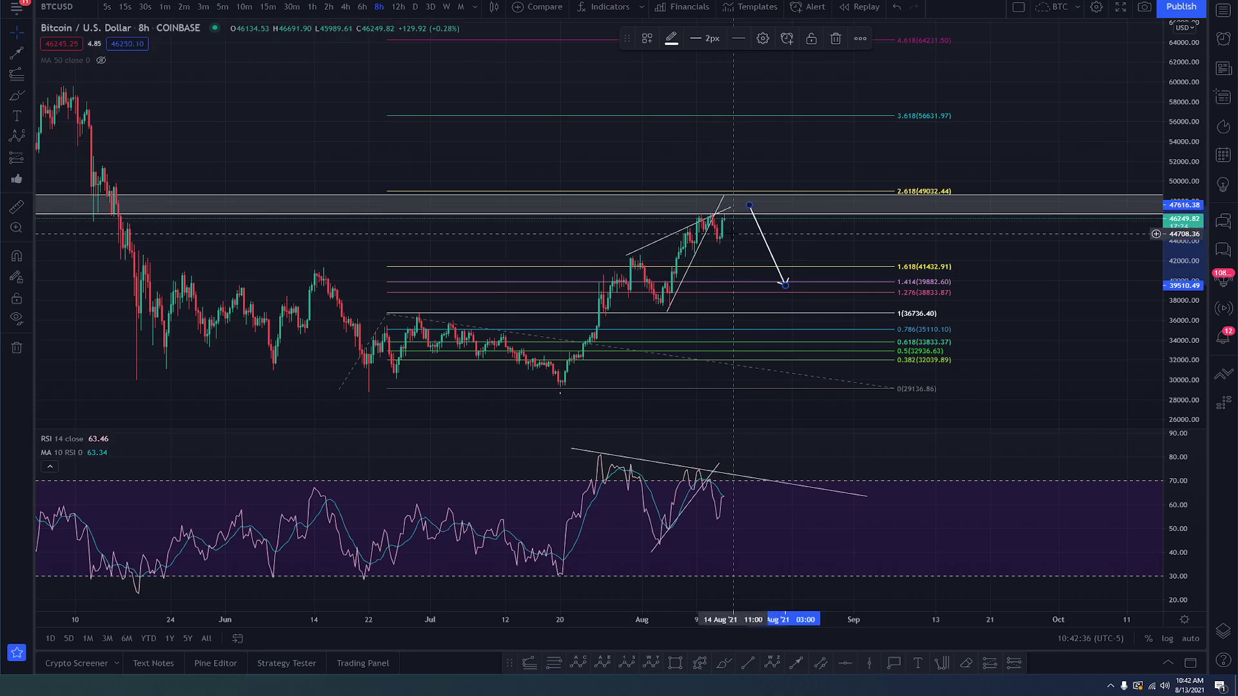
Step: Return to the 5-minute ETHUSDT chart and delete the brushed mark beneath the second 12 August low
key(alt+Tab)
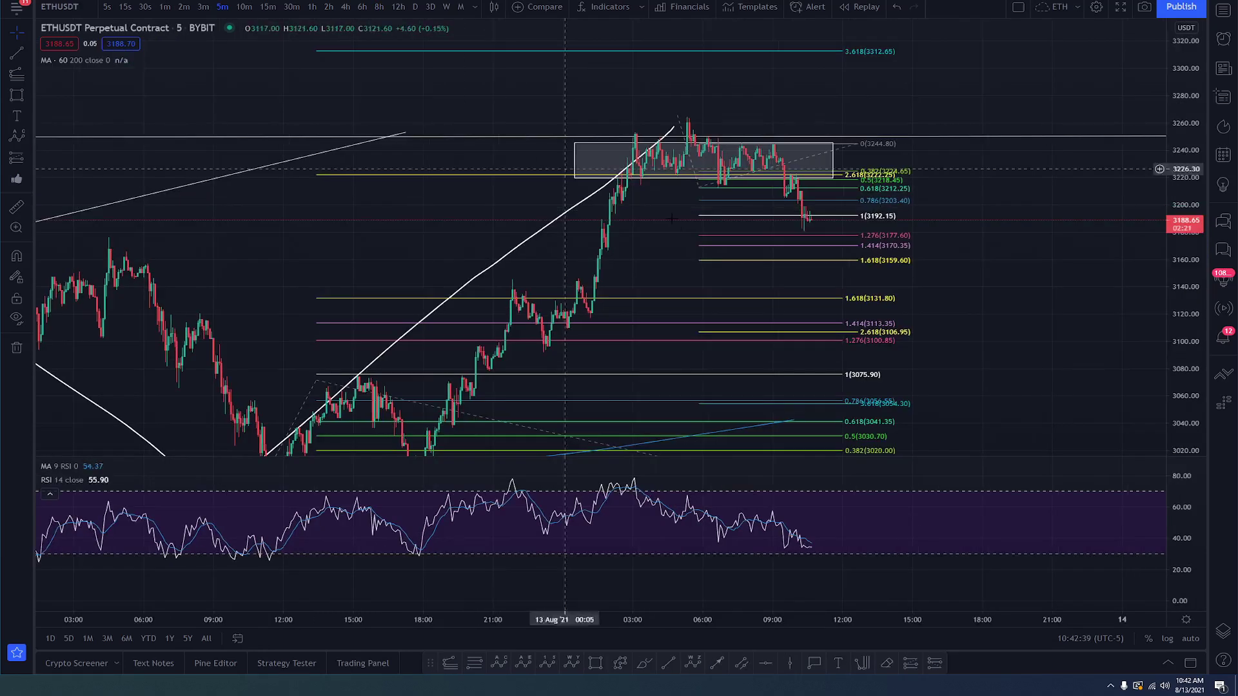
scroll(671, 206, down, 2)
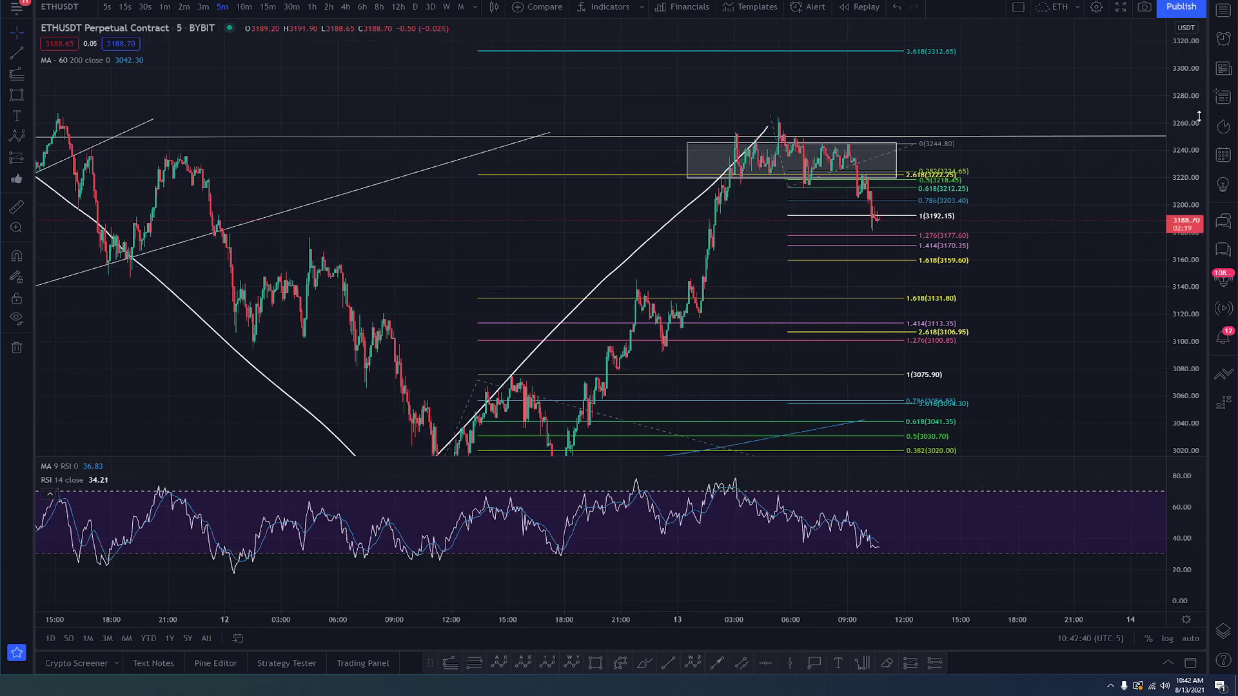
drag(1203, 119, 1203, 145)
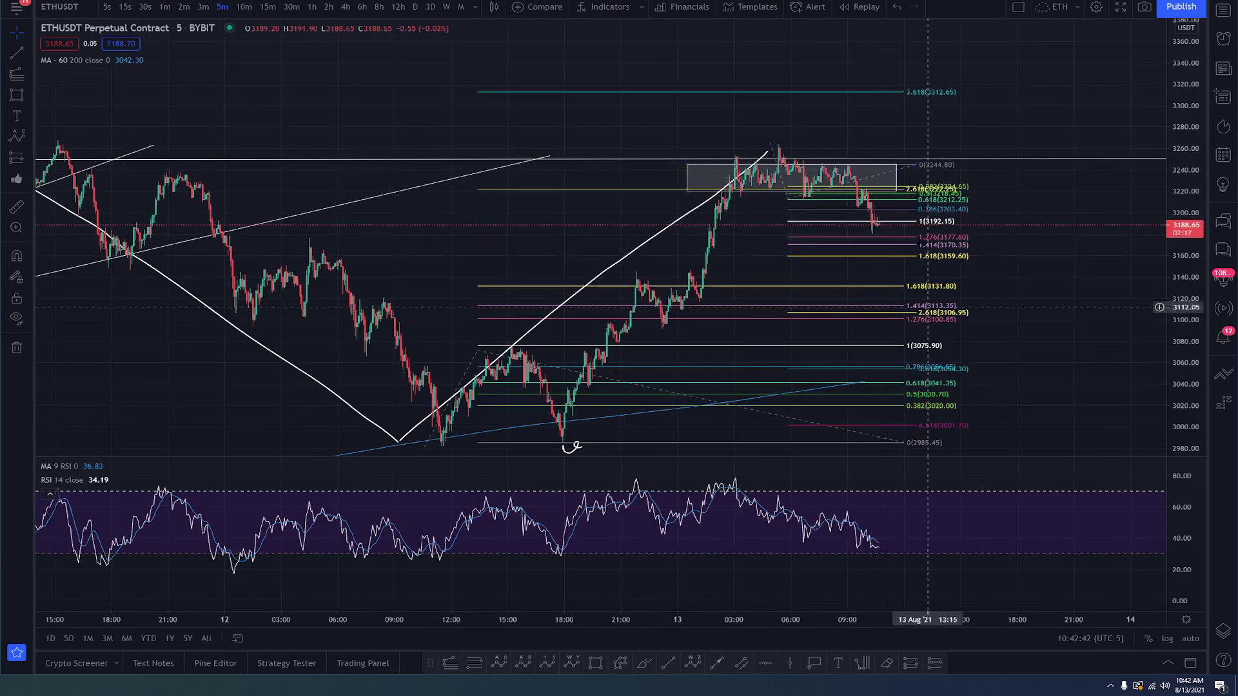
scroll(960, 458, up, 2)
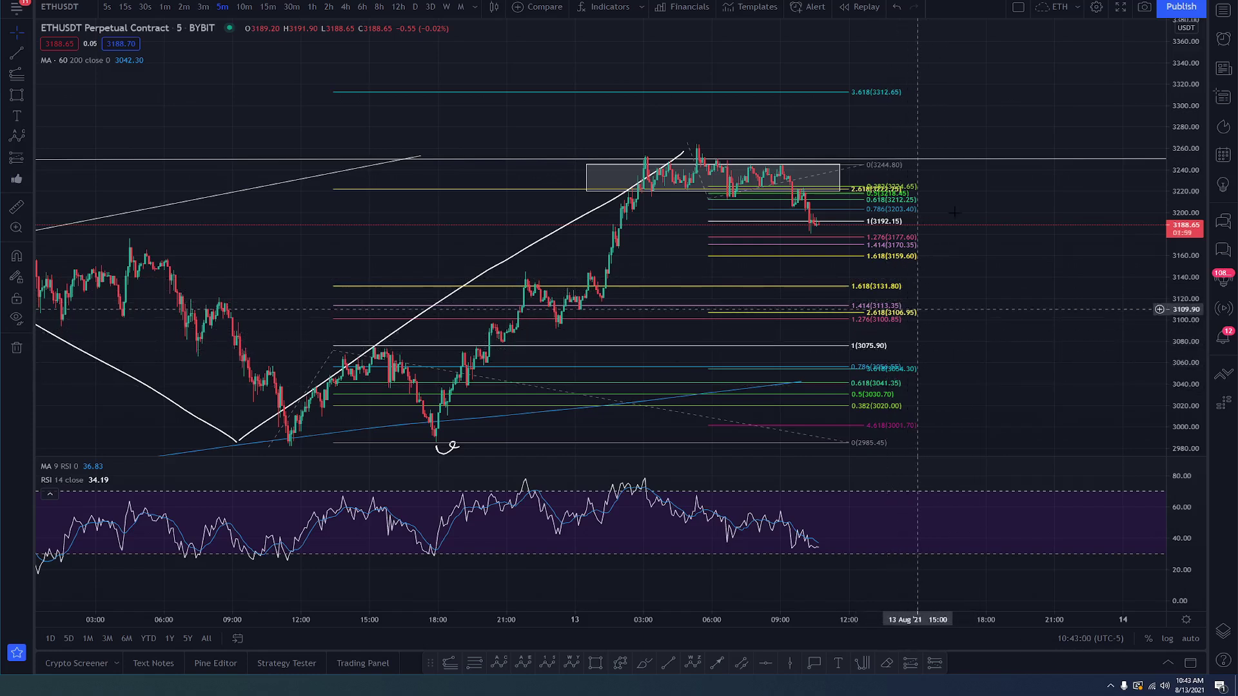
drag(1189, 317, 1193, 229)
scroll(1194, 229, down, 3)
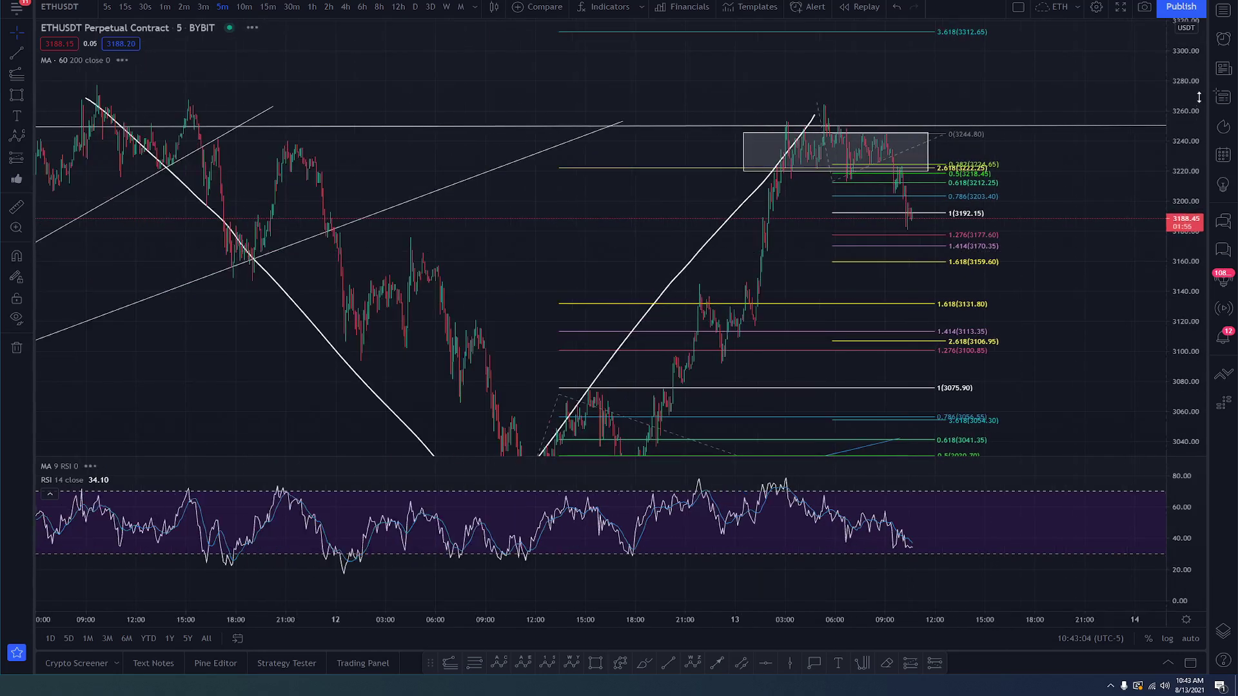
scroll(1086, 295, up, 2)
drag(1086, 295, 1065, 284)
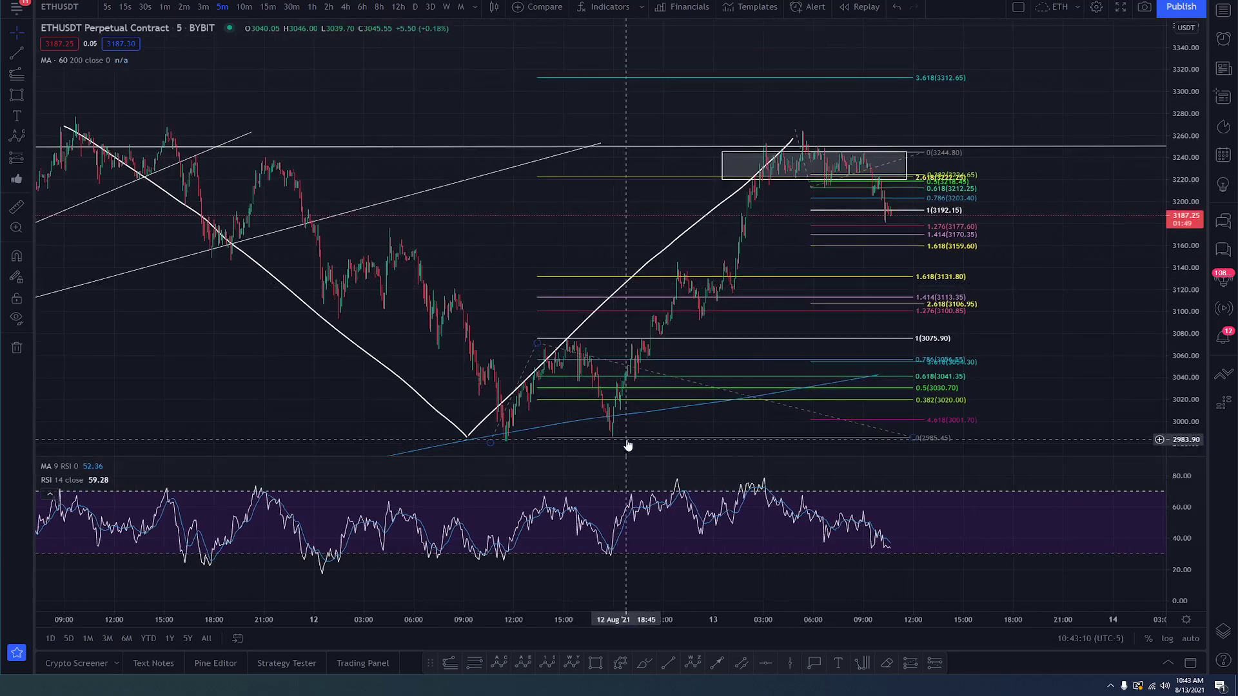
scroll(988, 278, up, 2)
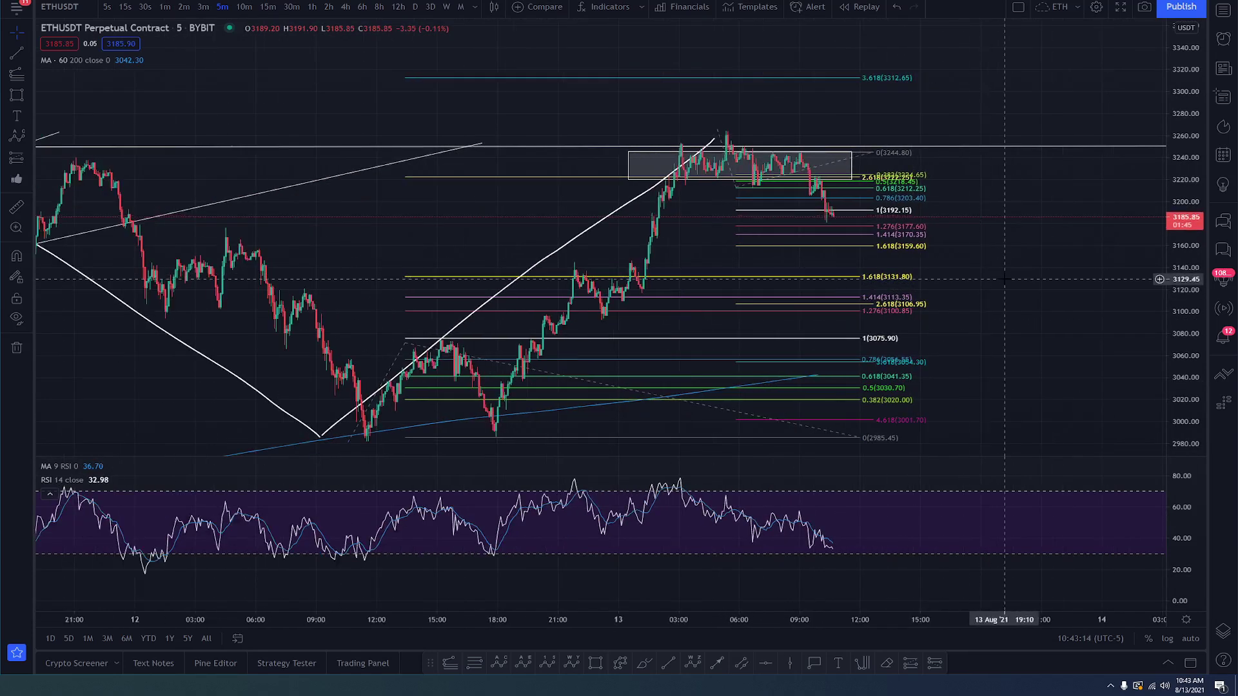
drag(944, 262, 951, 240)
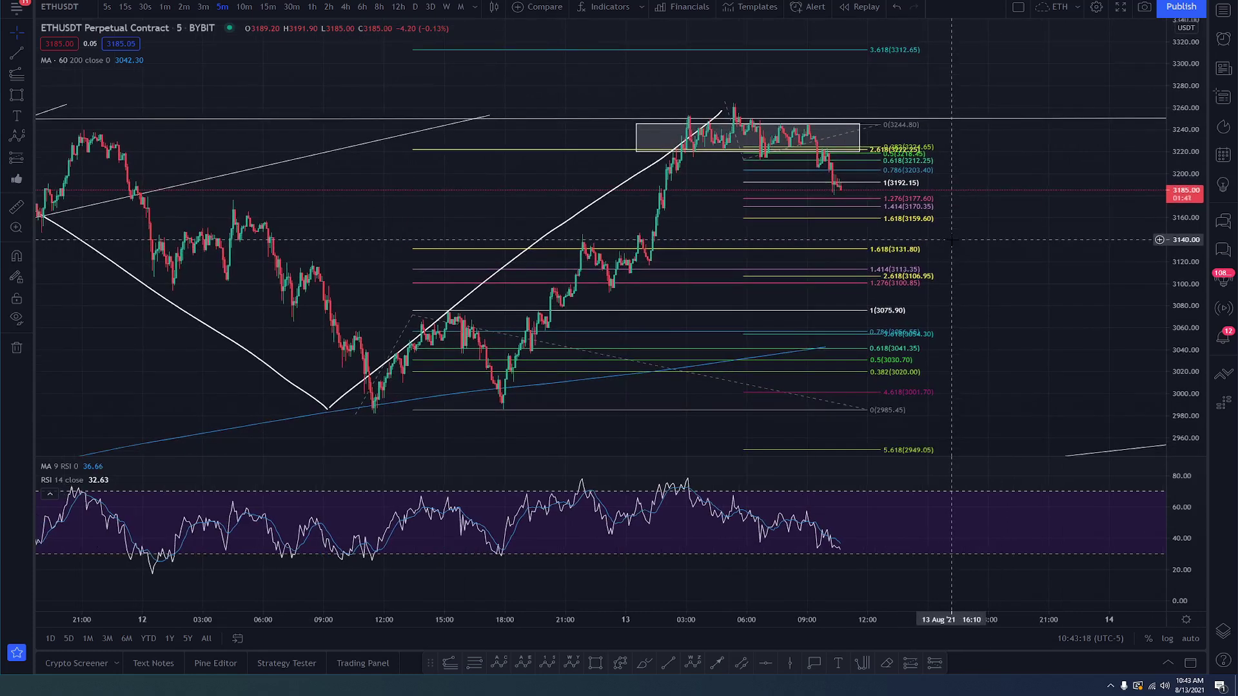